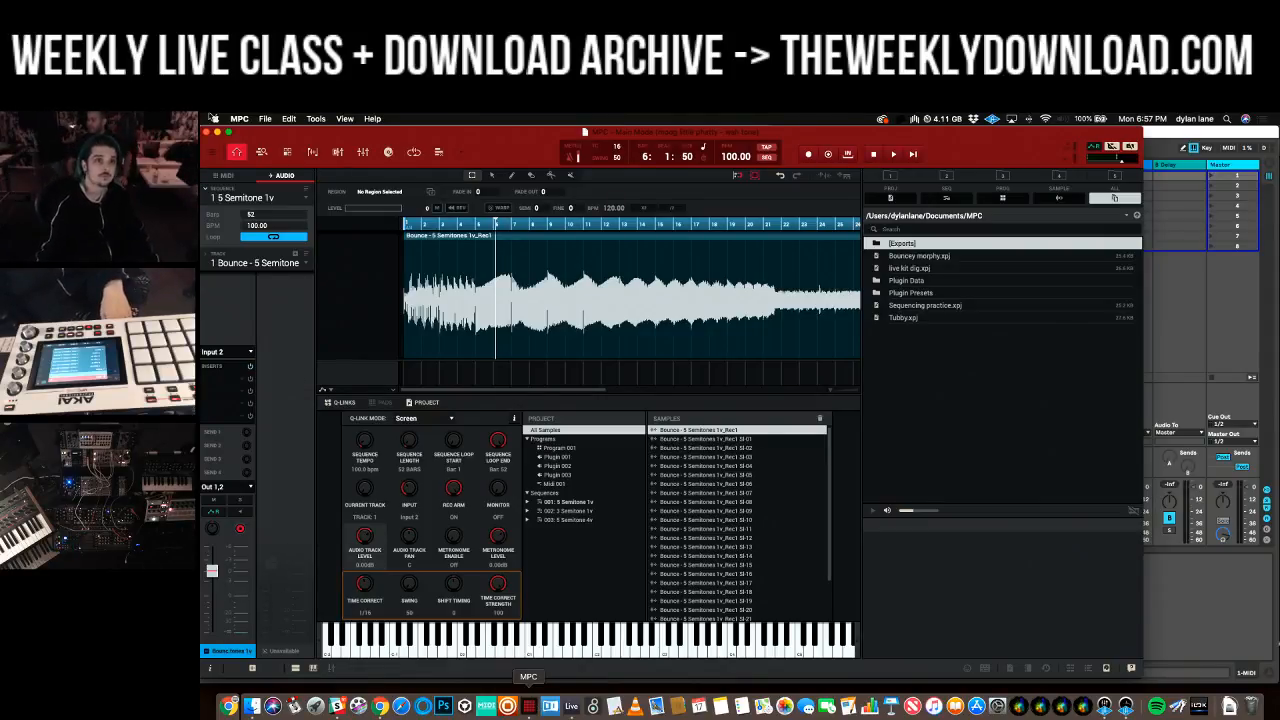
- Load the recent project Standalone Plugins.xpj
{"action": "left_click", "coordinate": [266, 118]}
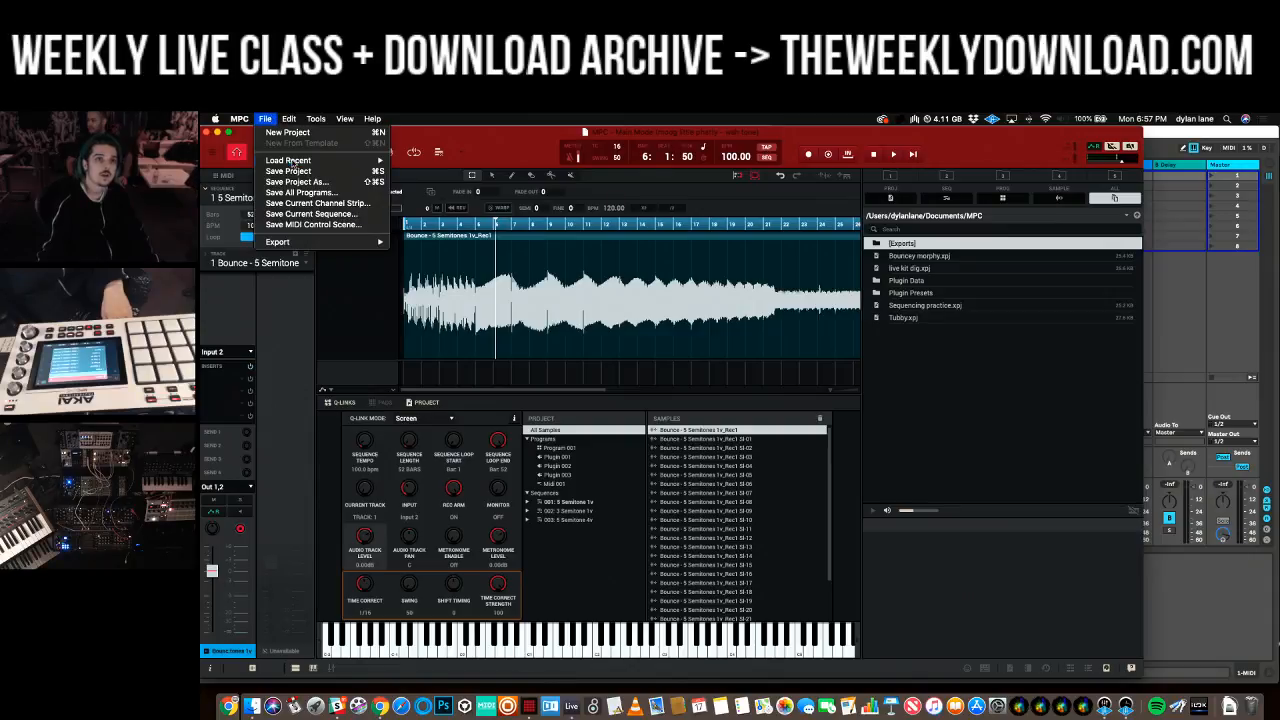
{"action": "mouse_move", "coordinate": [291, 161]}
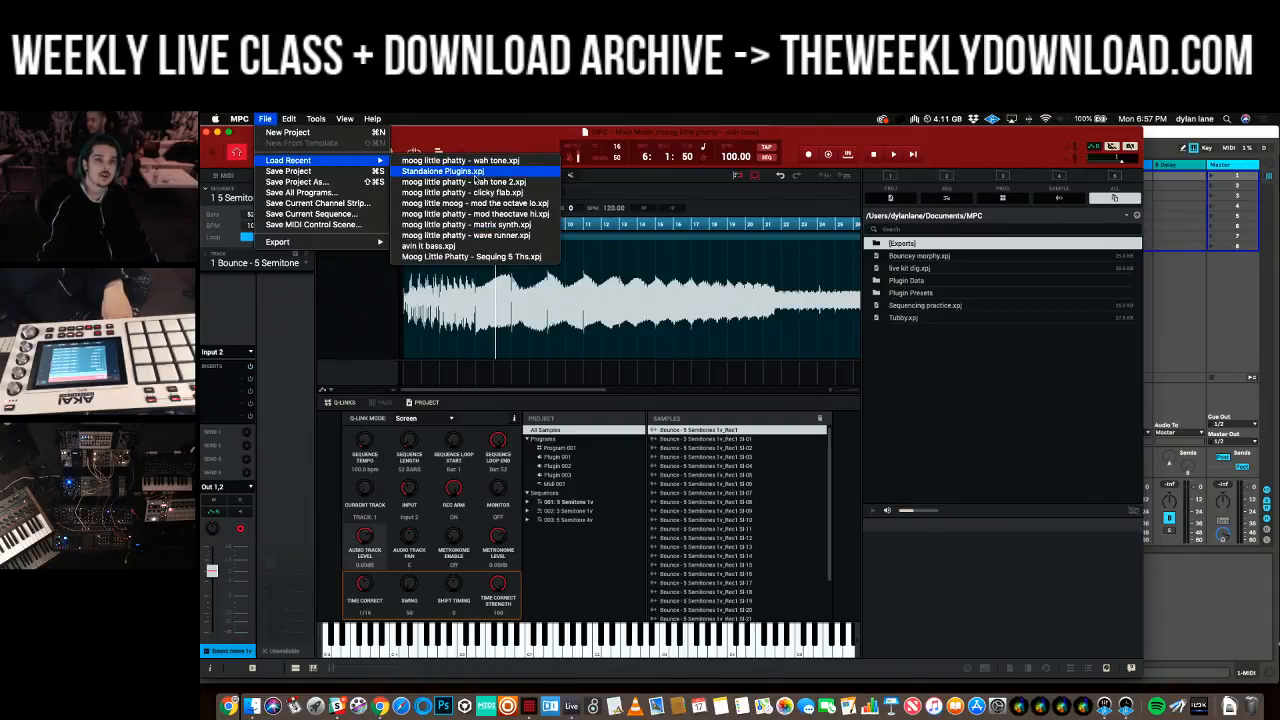
{"action": "left_click", "coordinate": [476, 172]}
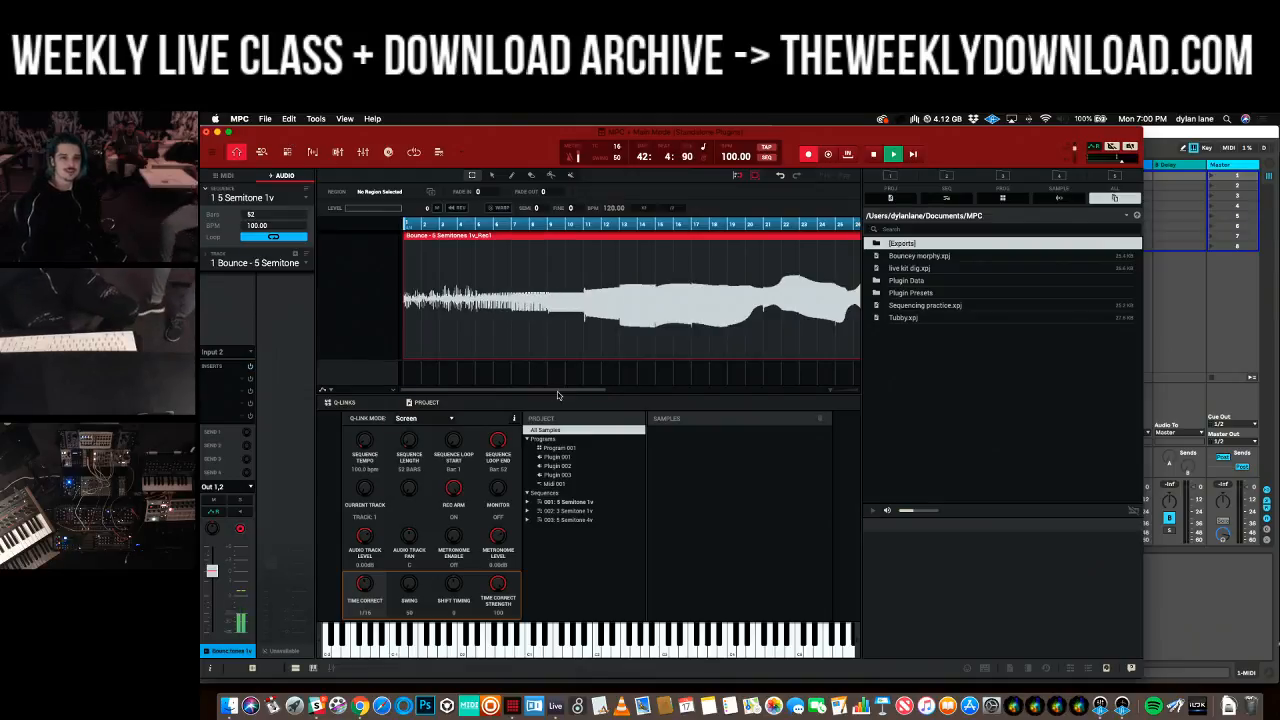
- Follow the bounce recording to the end of the 52-bar sequence and stop it
{"action": "left_click_drag", "start_coordinate": [557, 391], "coordinate": [649, 383]}
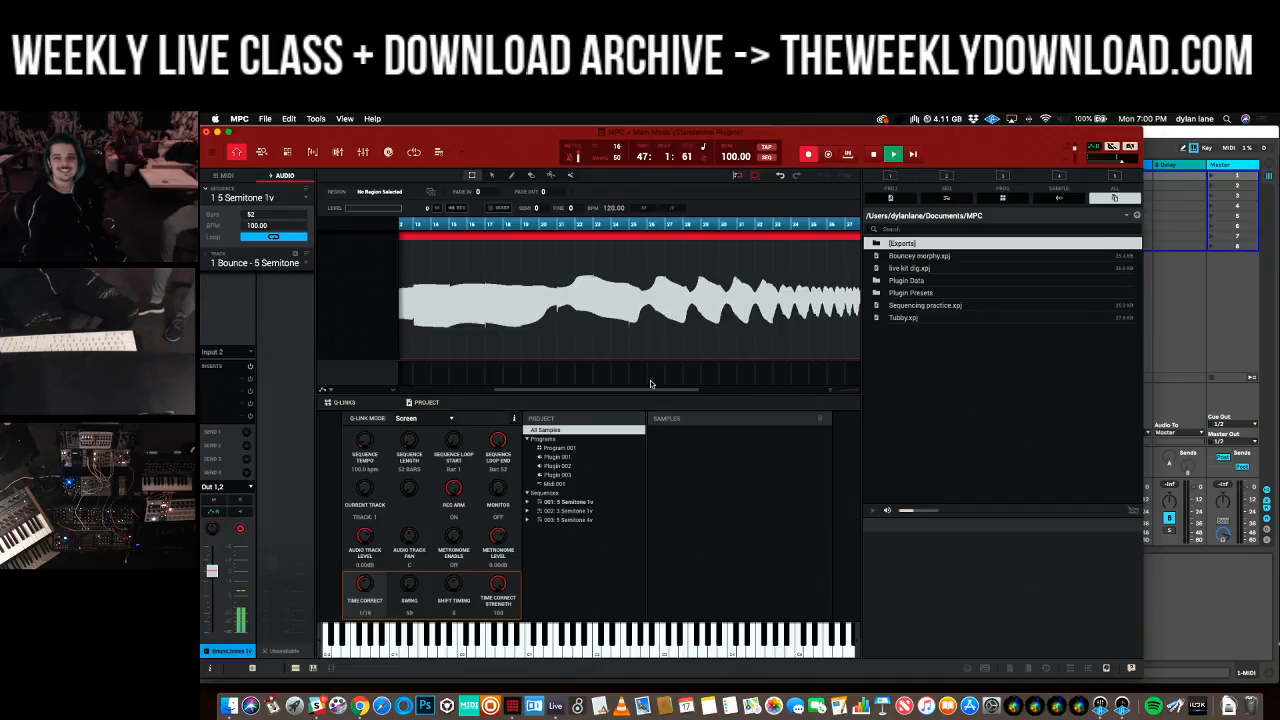
{"action": "left_click_drag", "start_coordinate": [651, 384], "coordinate": [784, 373]}
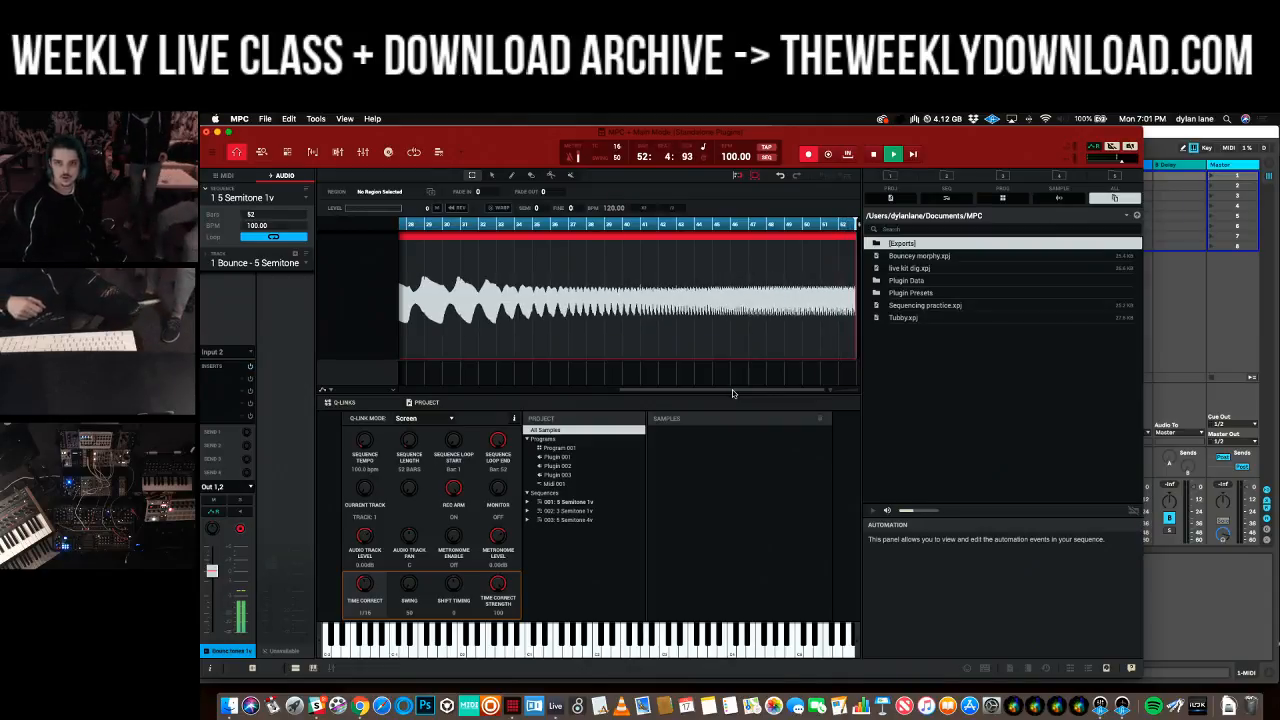
{"action": "key", "text": "space"}
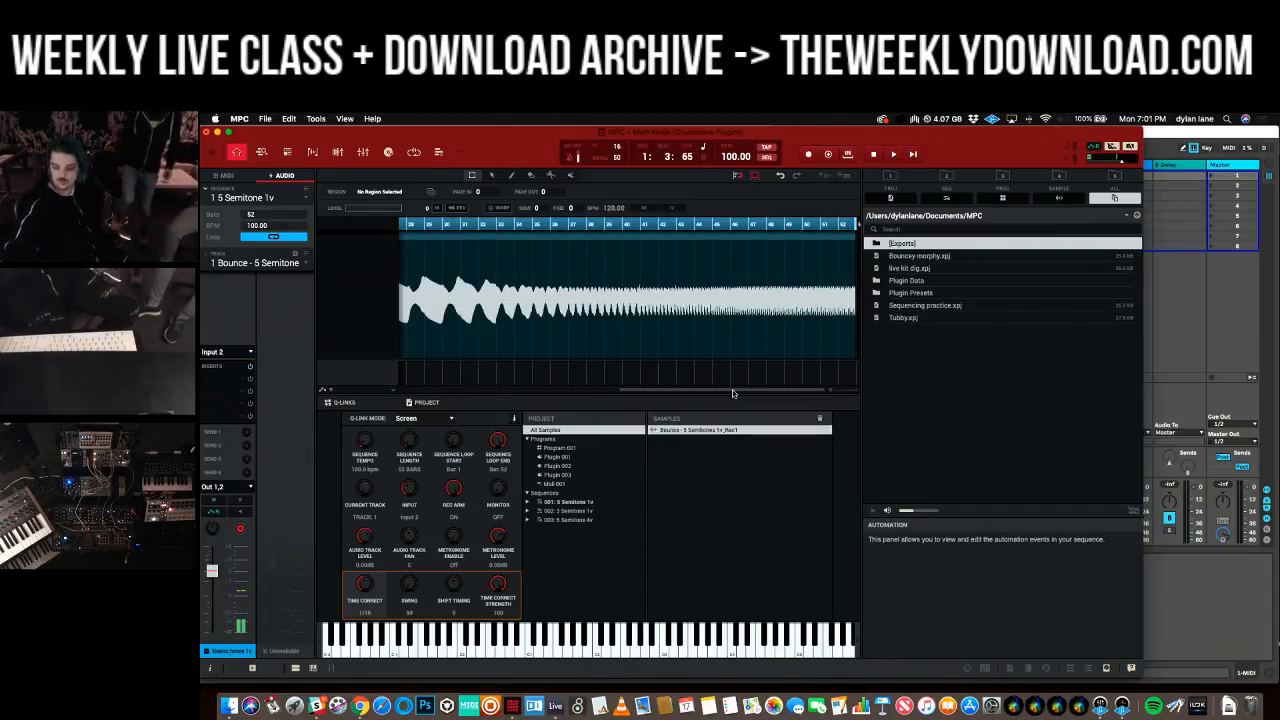
- Examine the opening notes in the note grid of the 5 Semitone 1v MIDI track
{"action": "key", "text": "Tab"}
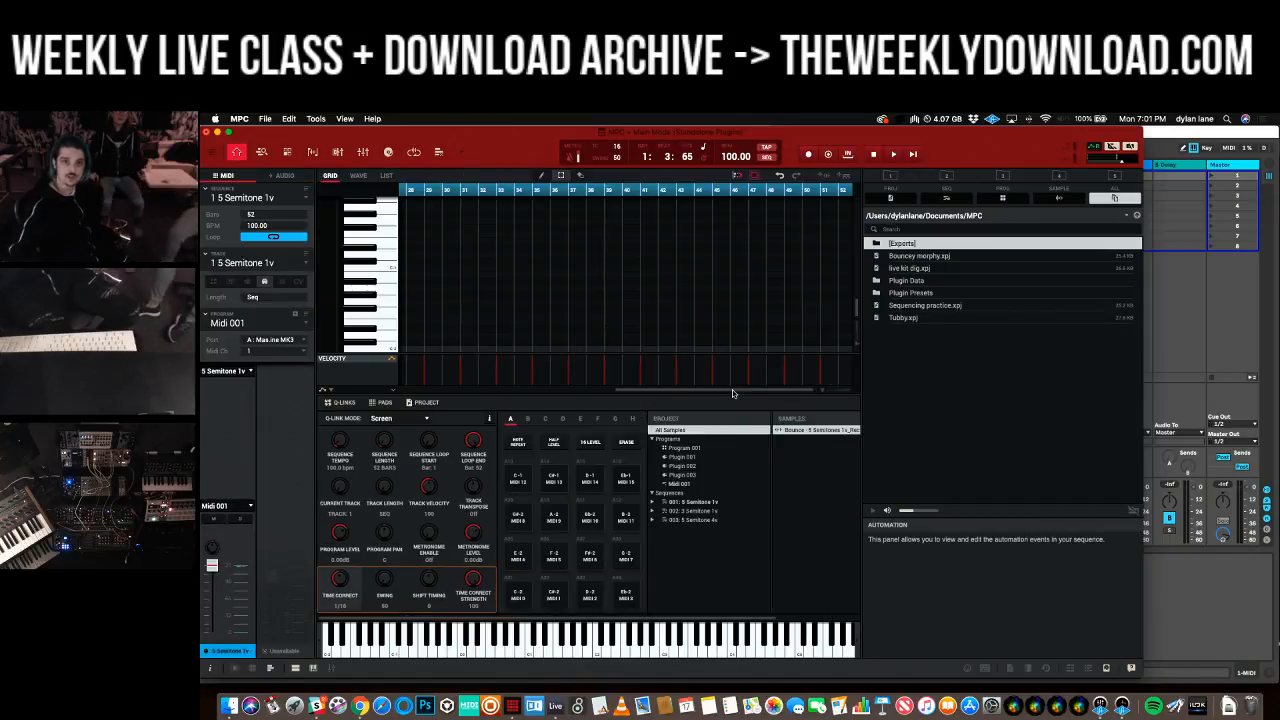
{"action": "left_click_drag", "start_coordinate": [733, 391], "coordinate": [415, 400]}
{"action": "scroll", "coordinate": [575, 340], "scroll_direction": "up", "scroll_amount": 3}
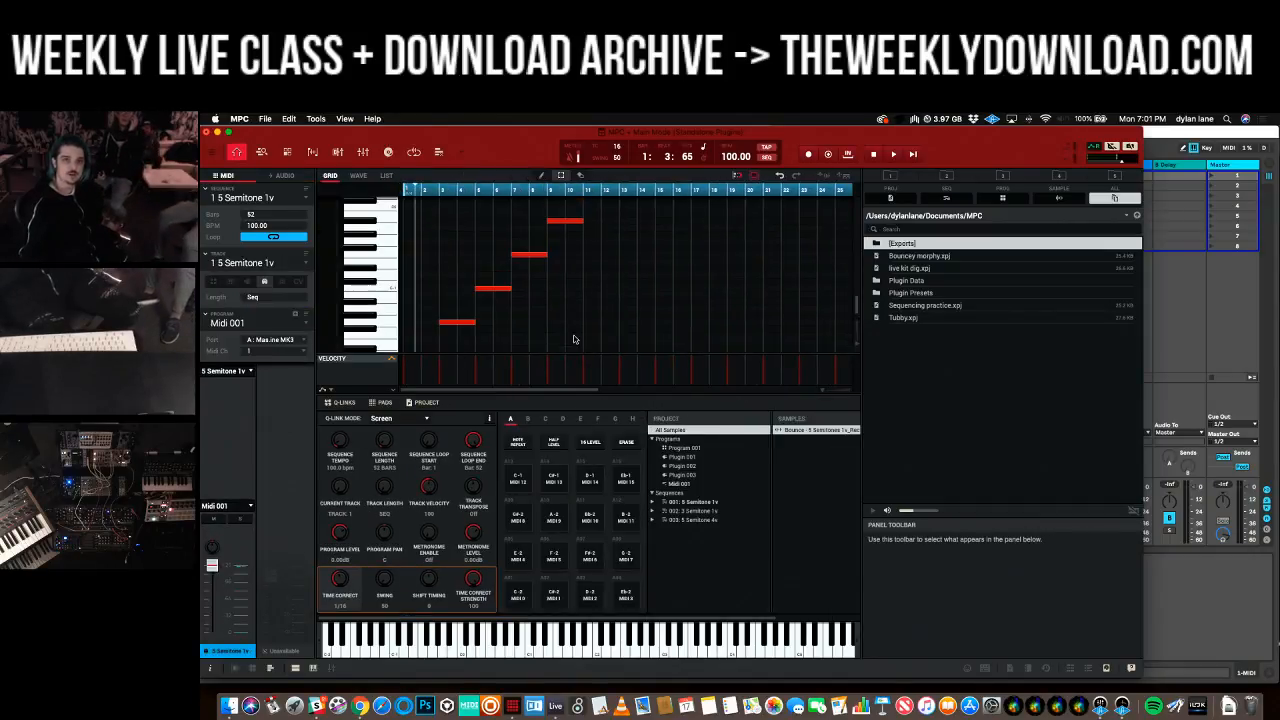
{"action": "scroll", "coordinate": [575, 340], "scroll_direction": "down", "scroll_amount": 3}
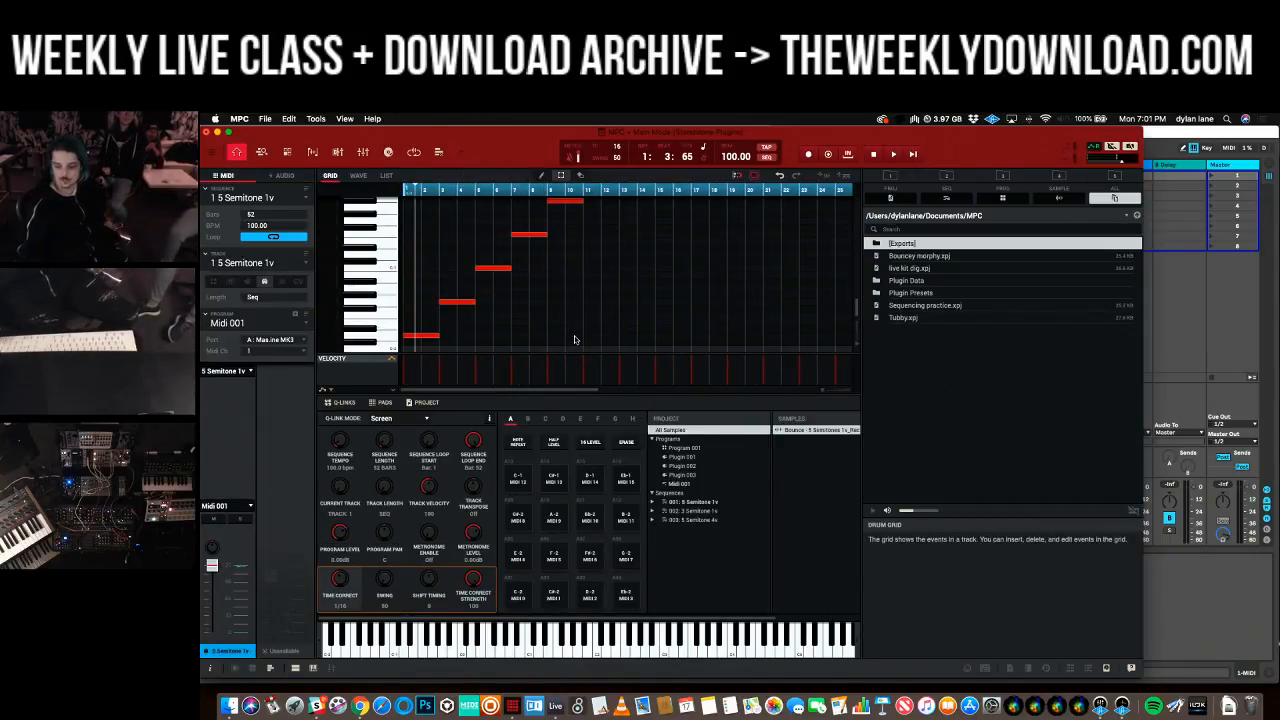
- Open the recorded bounce in Sample Edit and examine the waveform around its start point
{"action": "key", "text": "super+4"}
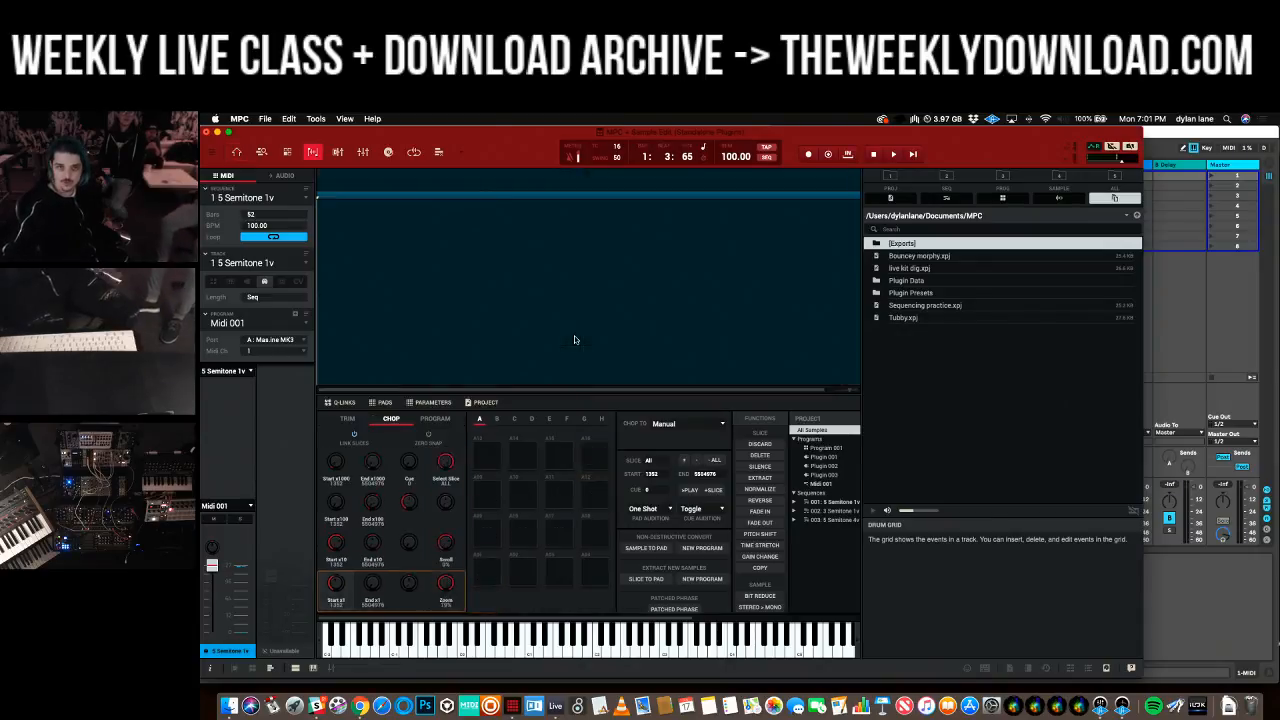
{"action": "scroll", "coordinate": [574, 339], "scroll_direction": "right", "scroll_amount": 5}
{"action": "scroll", "coordinate": [574, 339], "scroll_direction": "left", "scroll_amount": 5}
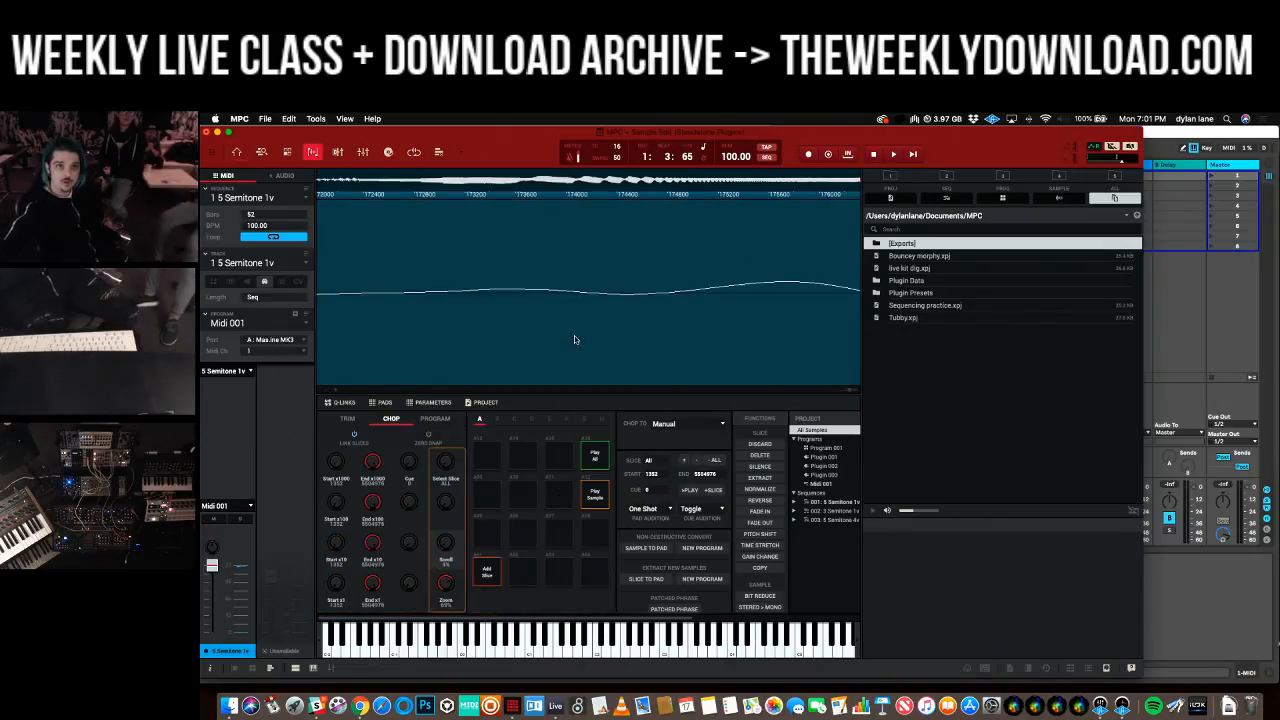
{"action": "scroll", "coordinate": [574, 339], "scroll_direction": "down", "scroll_amount": 5}
{"action": "scroll", "coordinate": [575, 340], "scroll_direction": "up", "scroll_amount": 8}
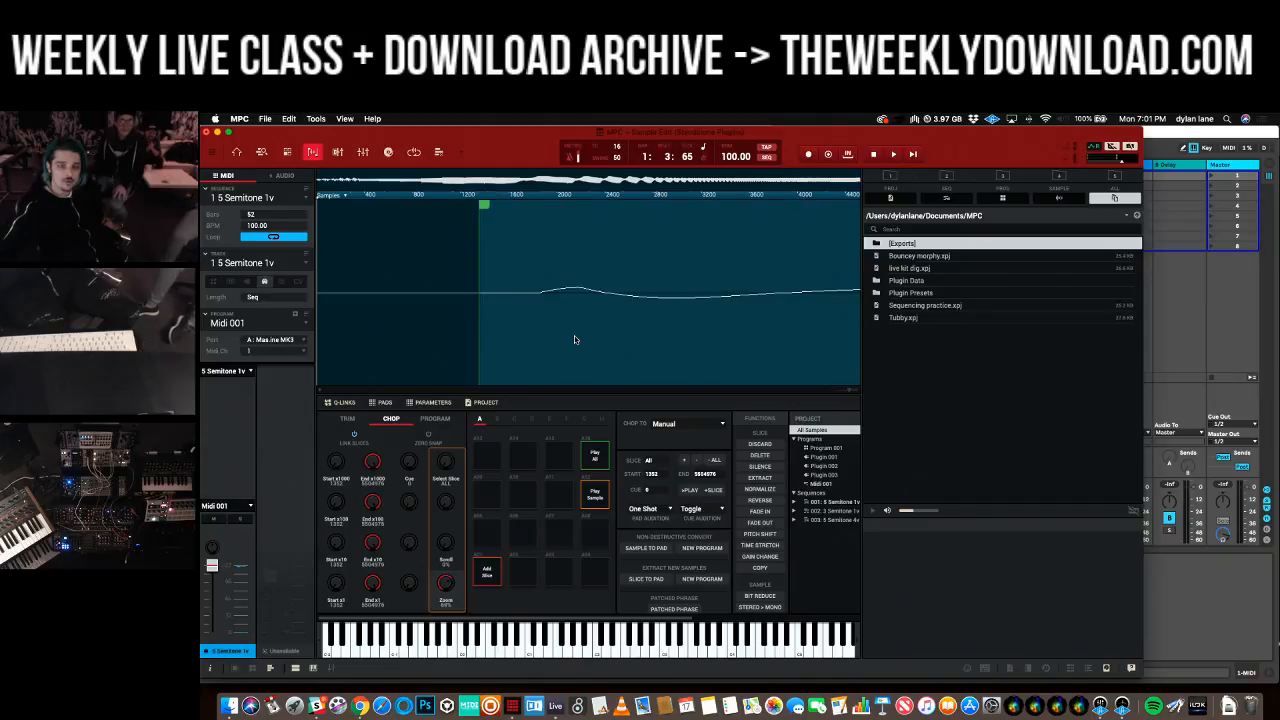
{"action": "scroll", "coordinate": [574, 340], "scroll_direction": "up", "scroll_amount": 2}
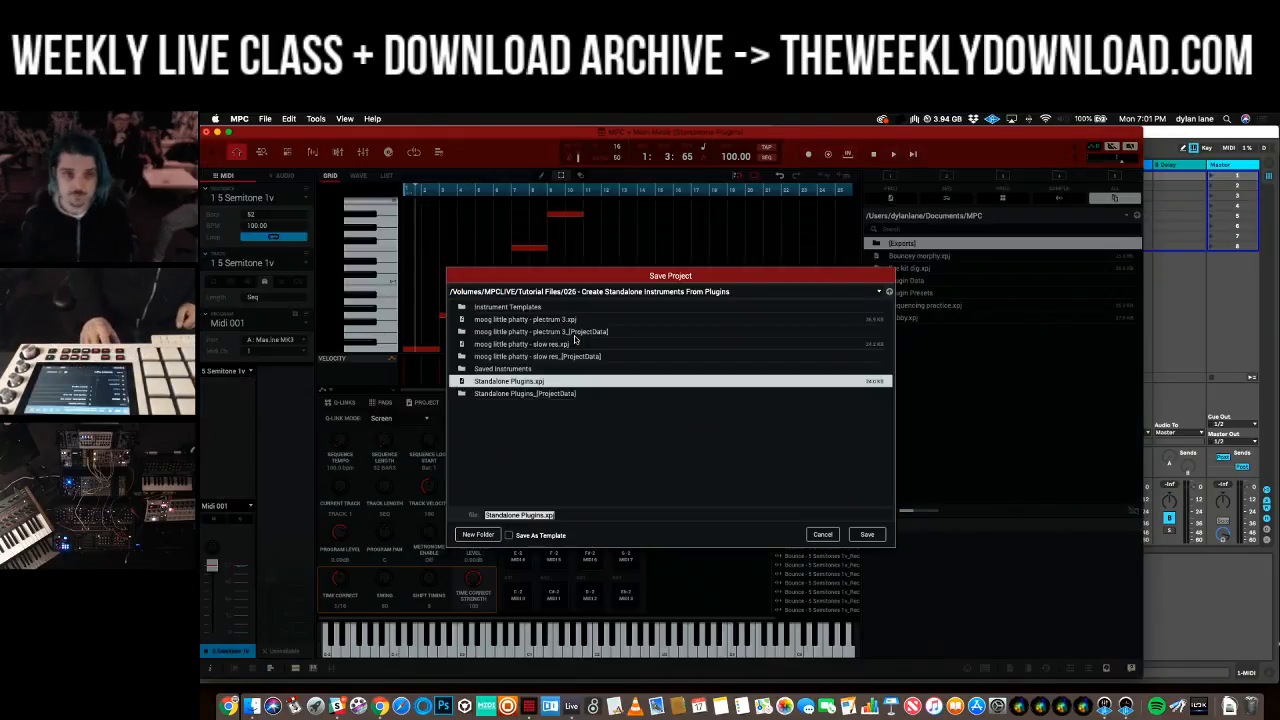
- Save the project as moog little phatty - malletbreath open in the Saved Instruments folder and switch to Finder
{"action": "left_click", "coordinate": [857, 537]}
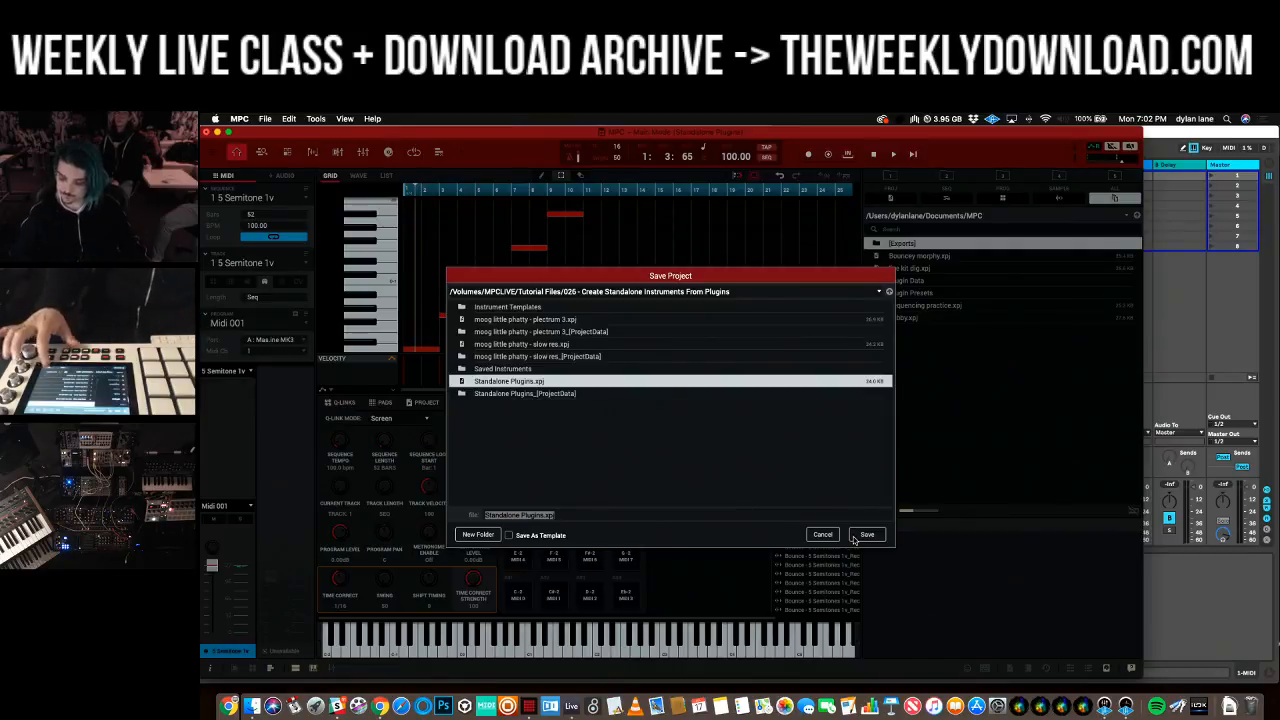
{"action": "left_click", "coordinate": [856, 537]}
{"action": "key", "text": "super+Tab"}
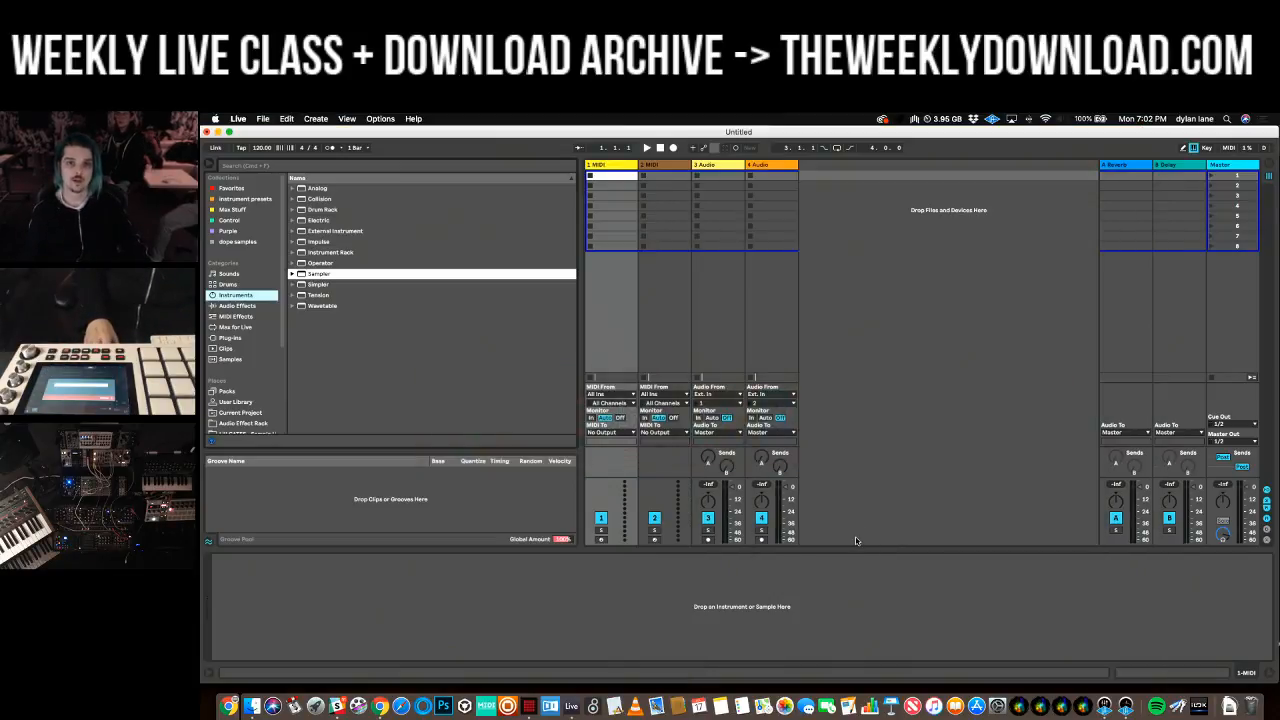
{"action": "key", "text": "super+Tab"}
{"action": "key", "text": "super+Tab"}
{"action": "key", "text": "super+Tab"}
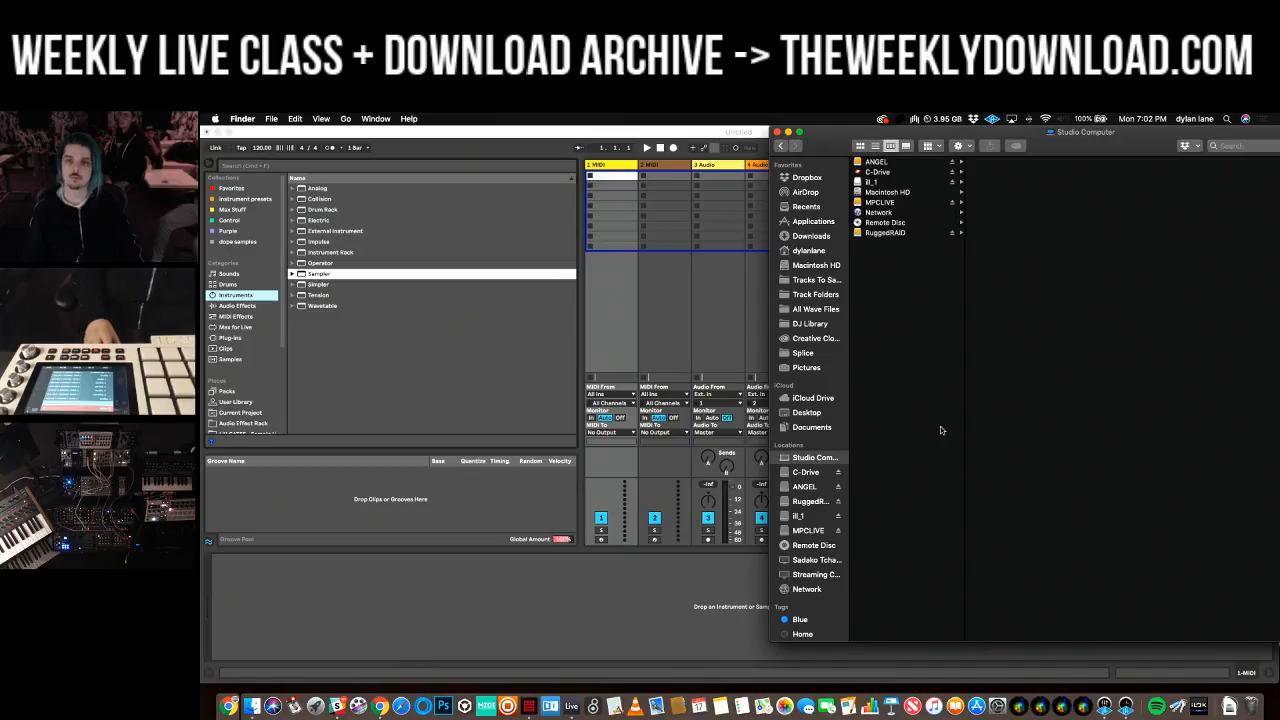
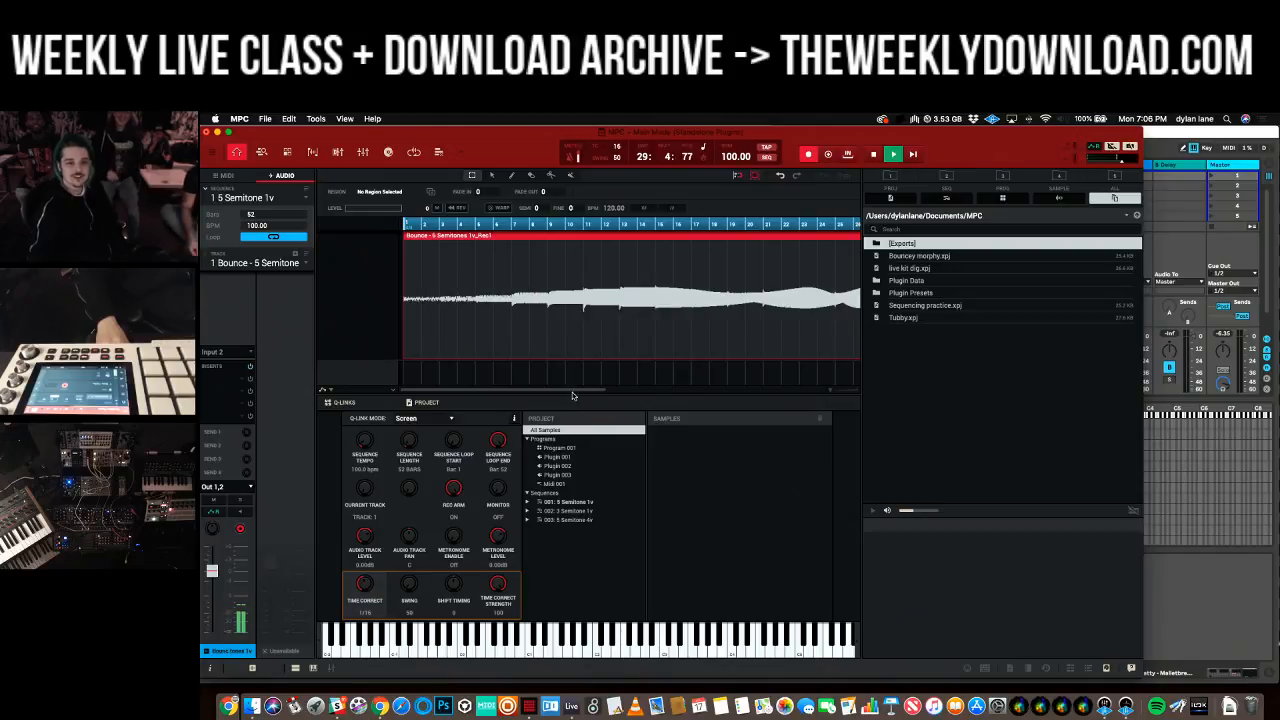
- Stop the transport and save the project as moog little phatty - malletbreath closed in the Saved Instruments folder
{"action": "left_click_drag", "start_coordinate": [567, 389], "coordinate": [482, 402]}
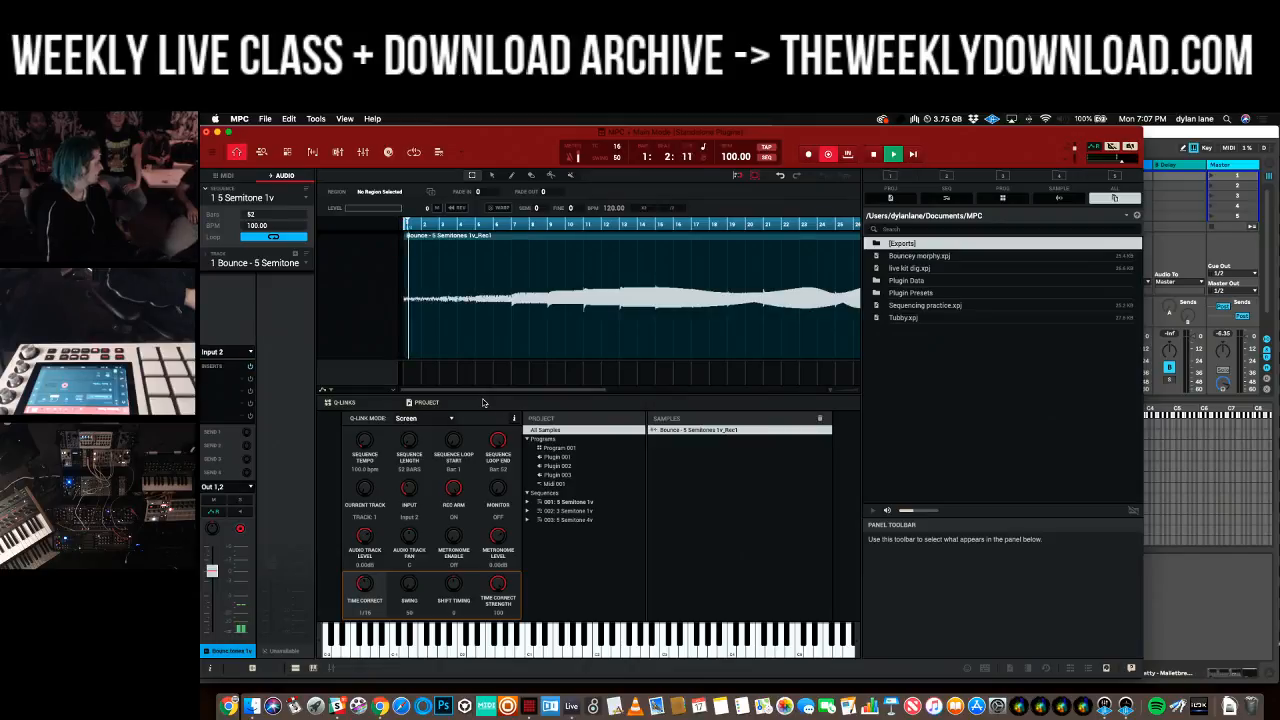
{"action": "key", "text": "space"}
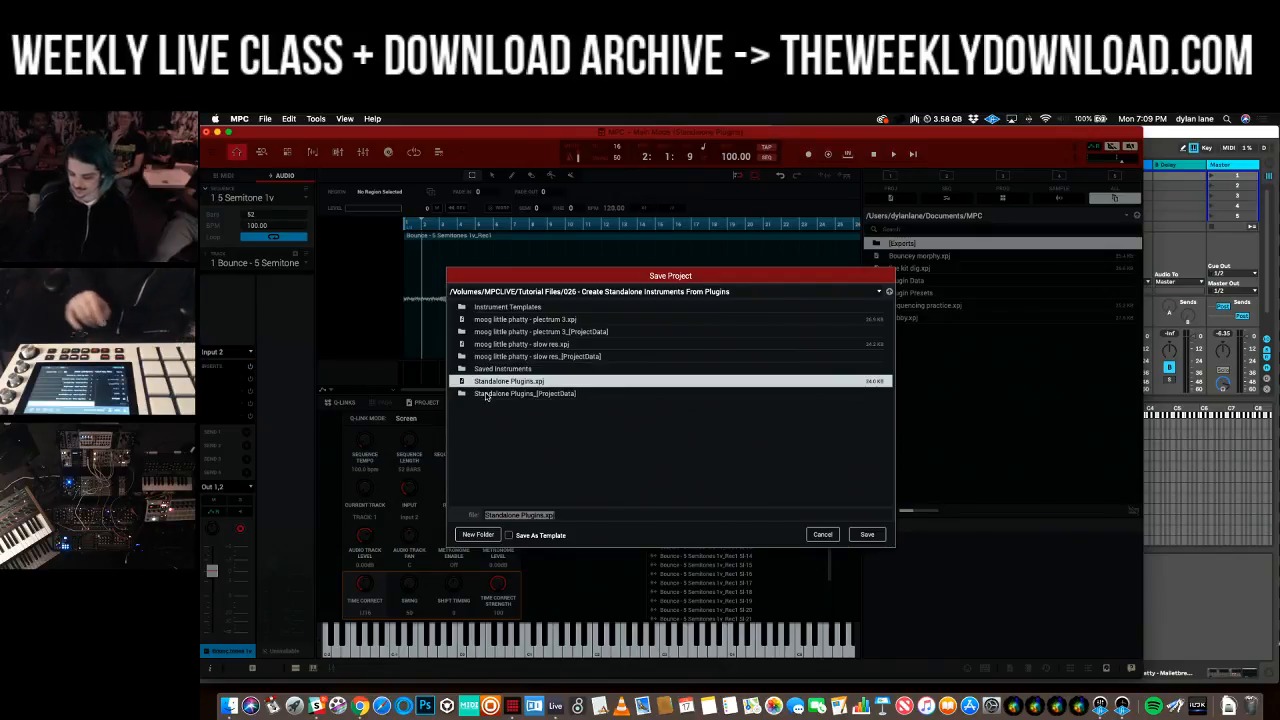
{"action": "key", "text": "Return"}
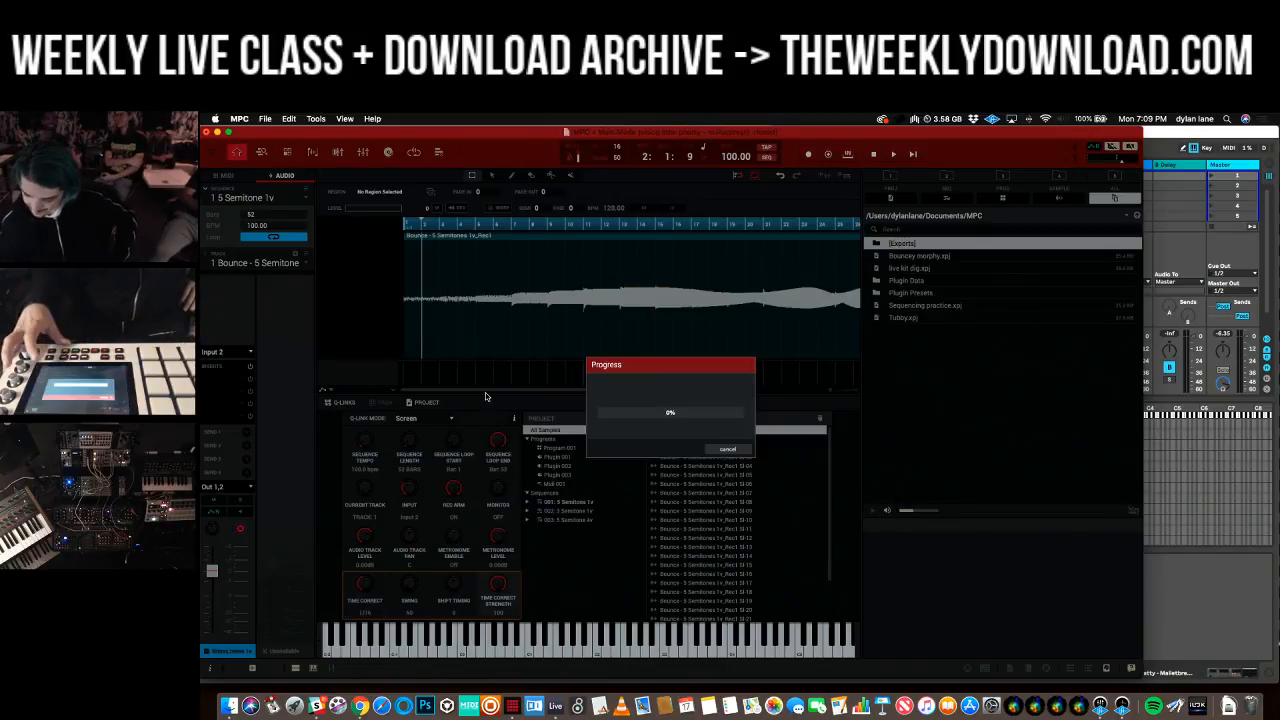
- Delete all sample zones from the Malletbreath Open Sampler in Ableton Live and return to the Saved Instruments folder in Finder
{"action": "key", "text": "super+Tab"}
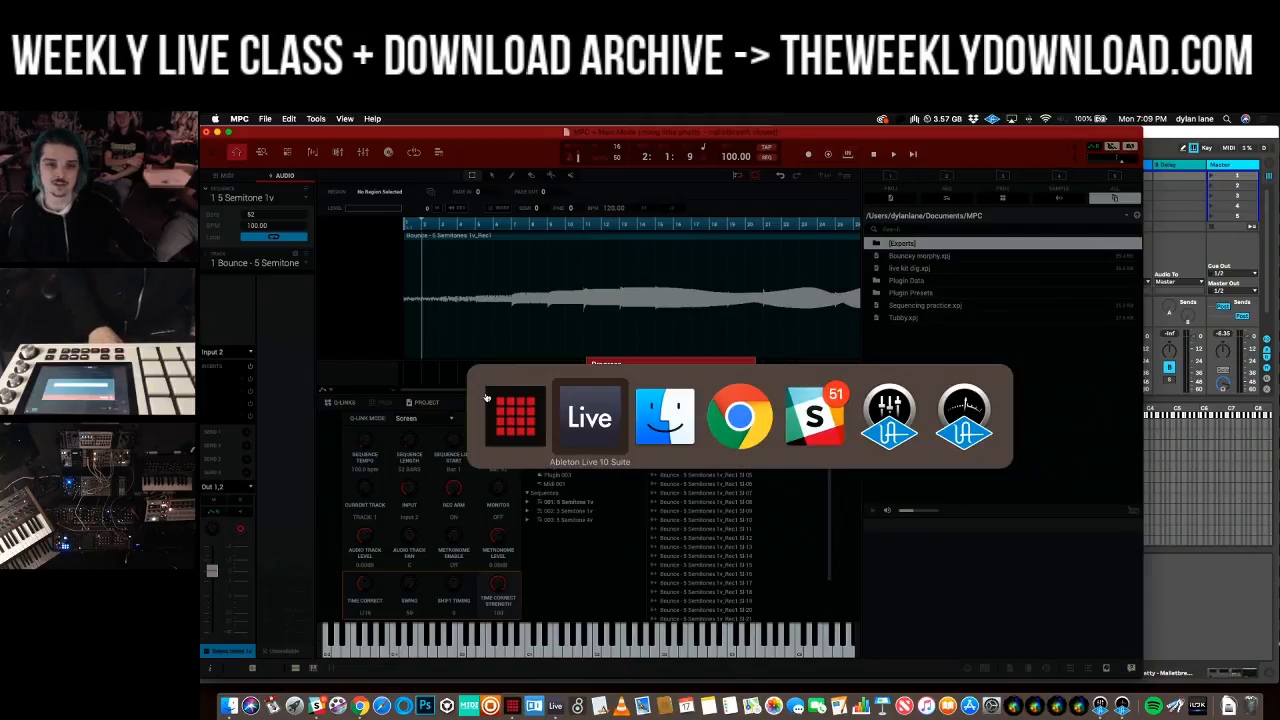
{"action": "left_click", "coordinate": [659, 498]}
{"action": "key", "text": "super+a"}
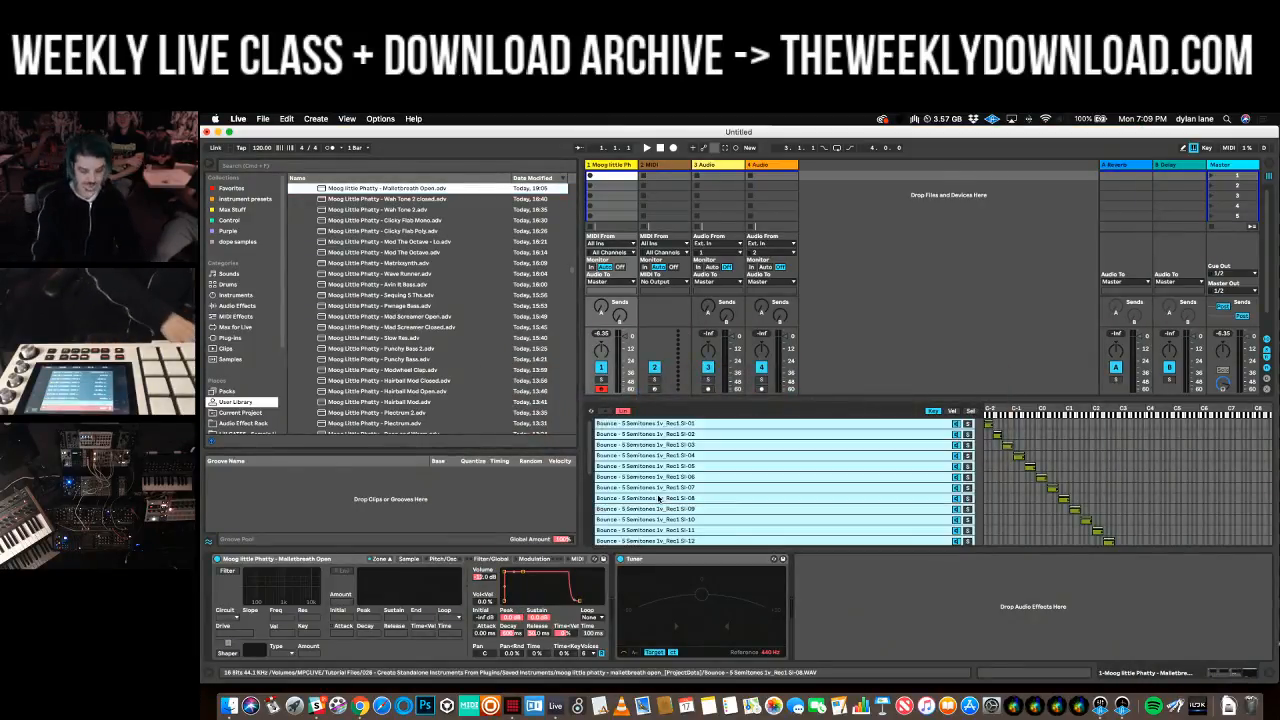
{"action": "key", "text": "Delete"}
{"action": "key", "text": "super+Tab"}
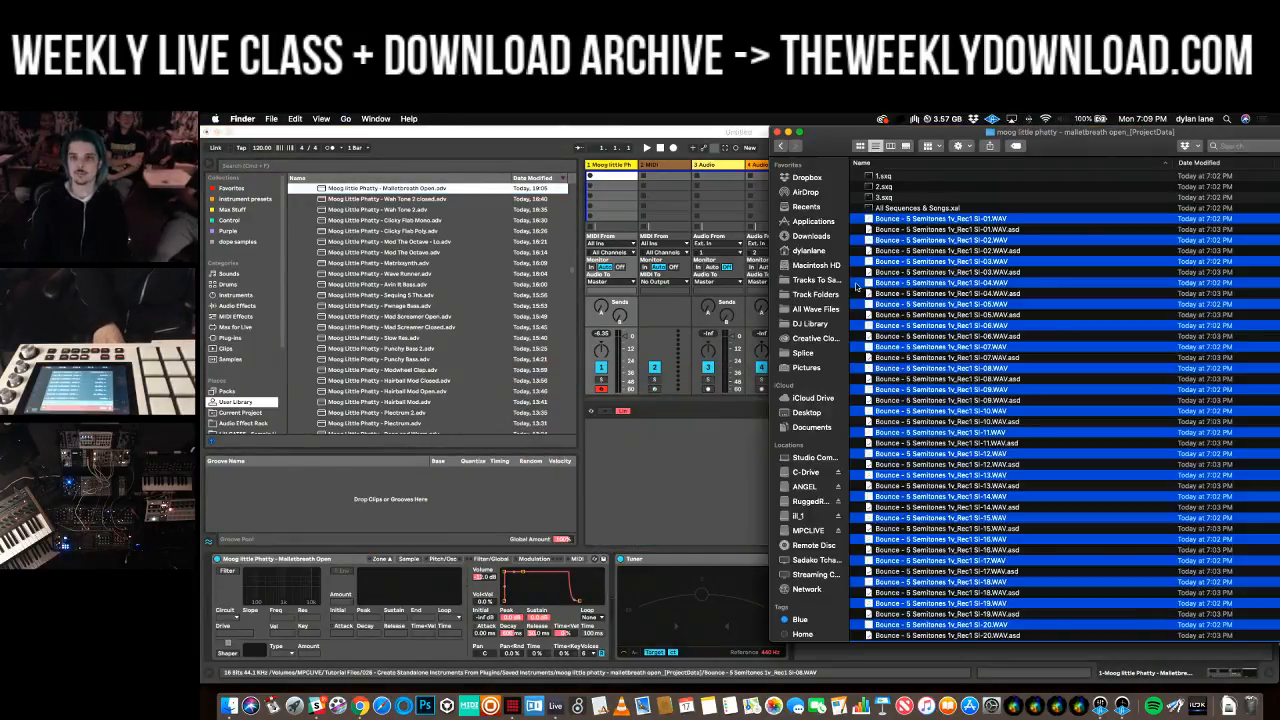
{"action": "left_click", "coordinate": [781, 146]}
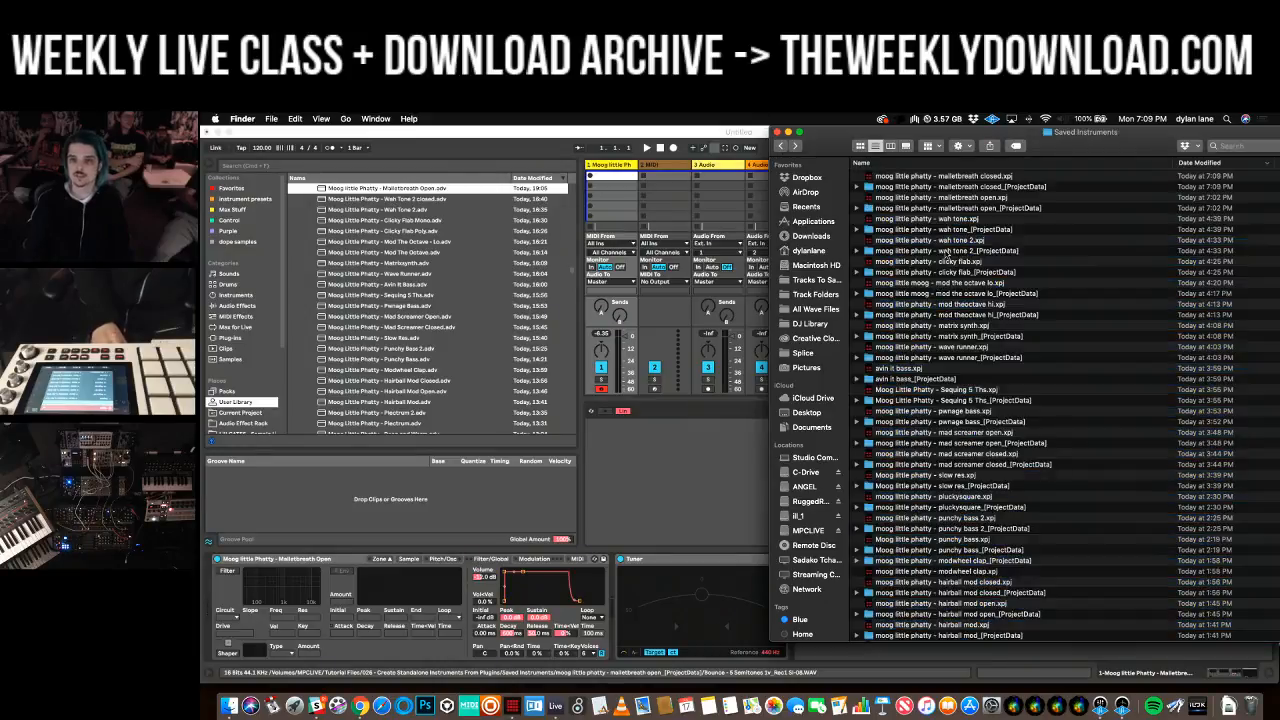
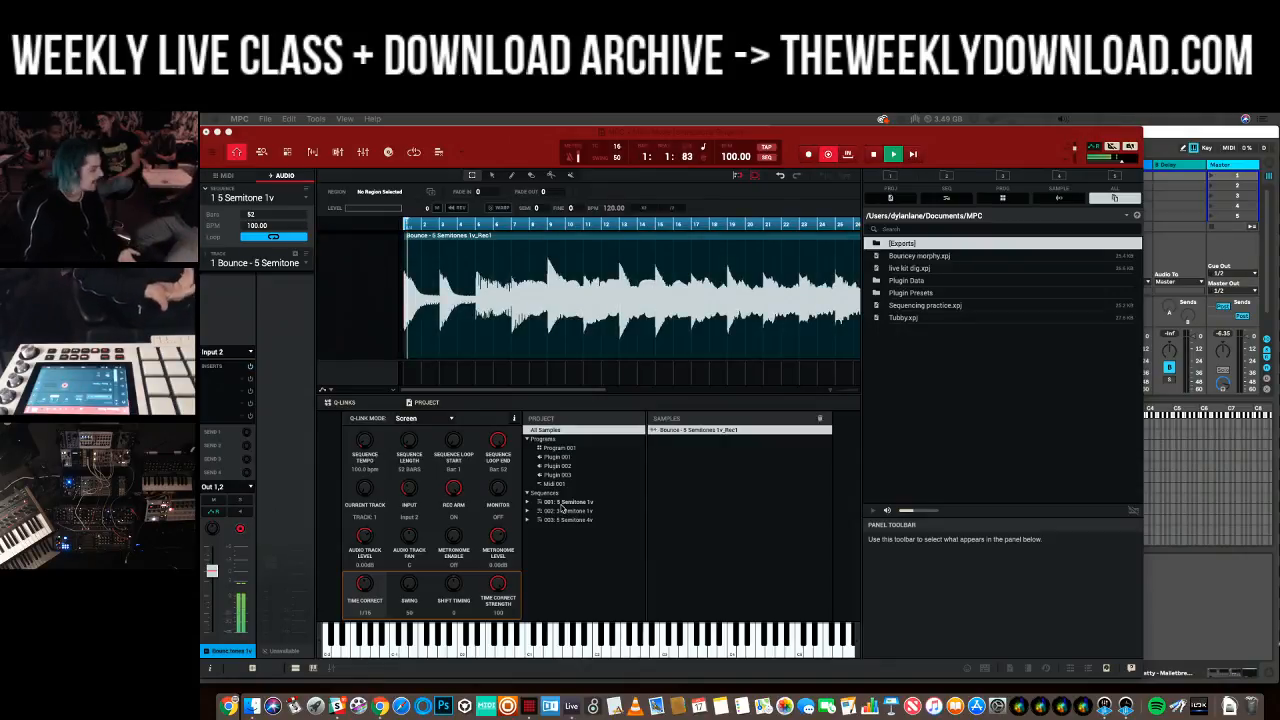
- Stop the transport and save the project as Moog Little Phatty - vintage filth closed in the Saved Instruments folder
{"action": "key", "text": "space"}
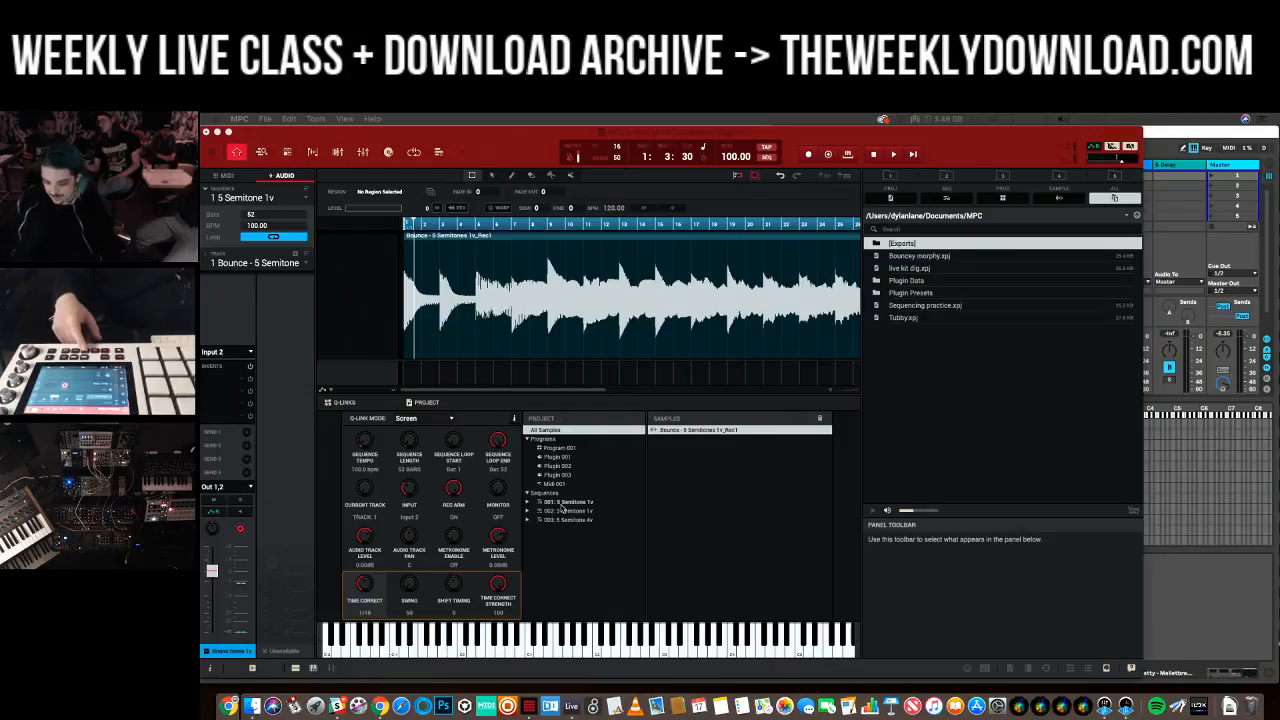
{"action": "key", "text": "super+4"}
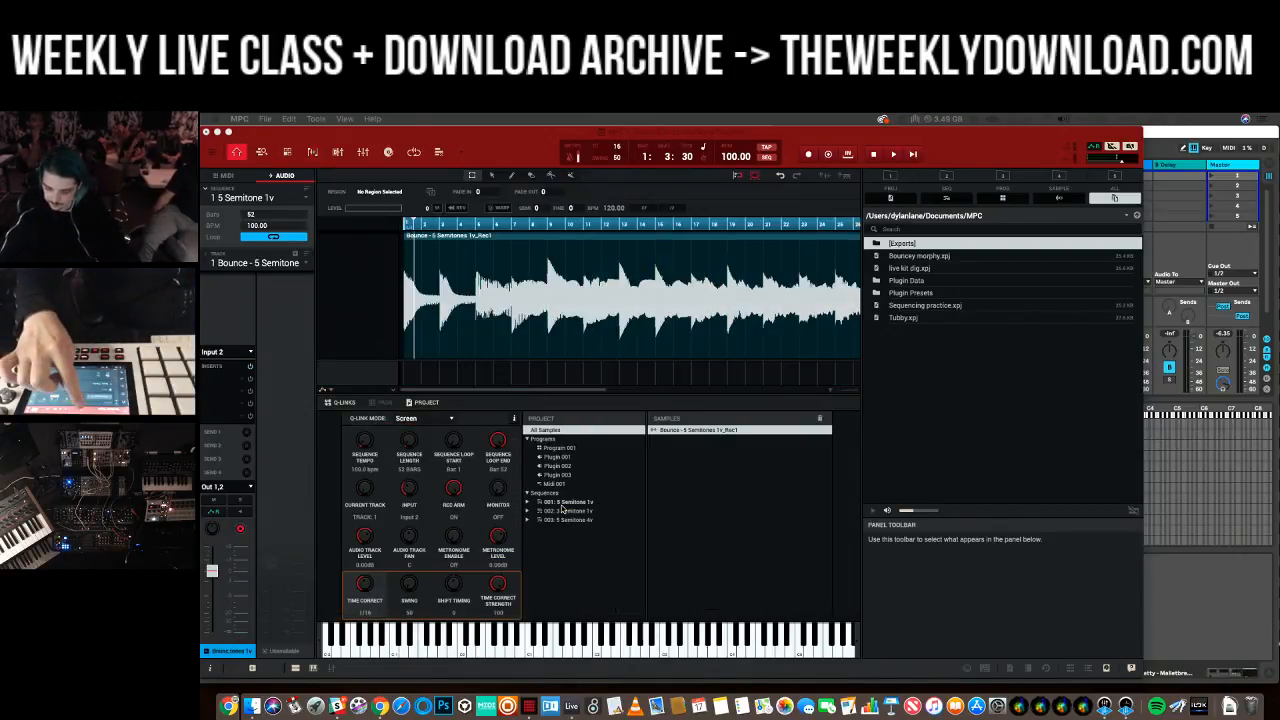
{"action": "key", "text": "super+s"}
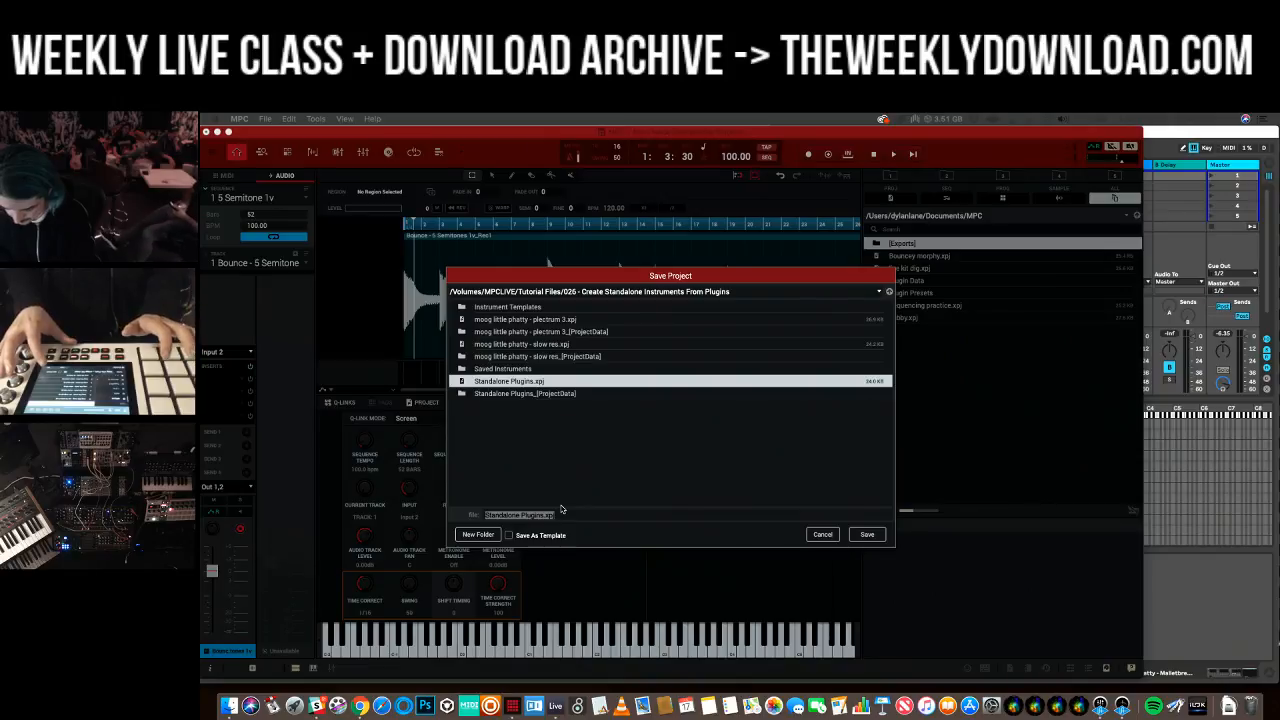
{"action": "key", "text": "Return"}
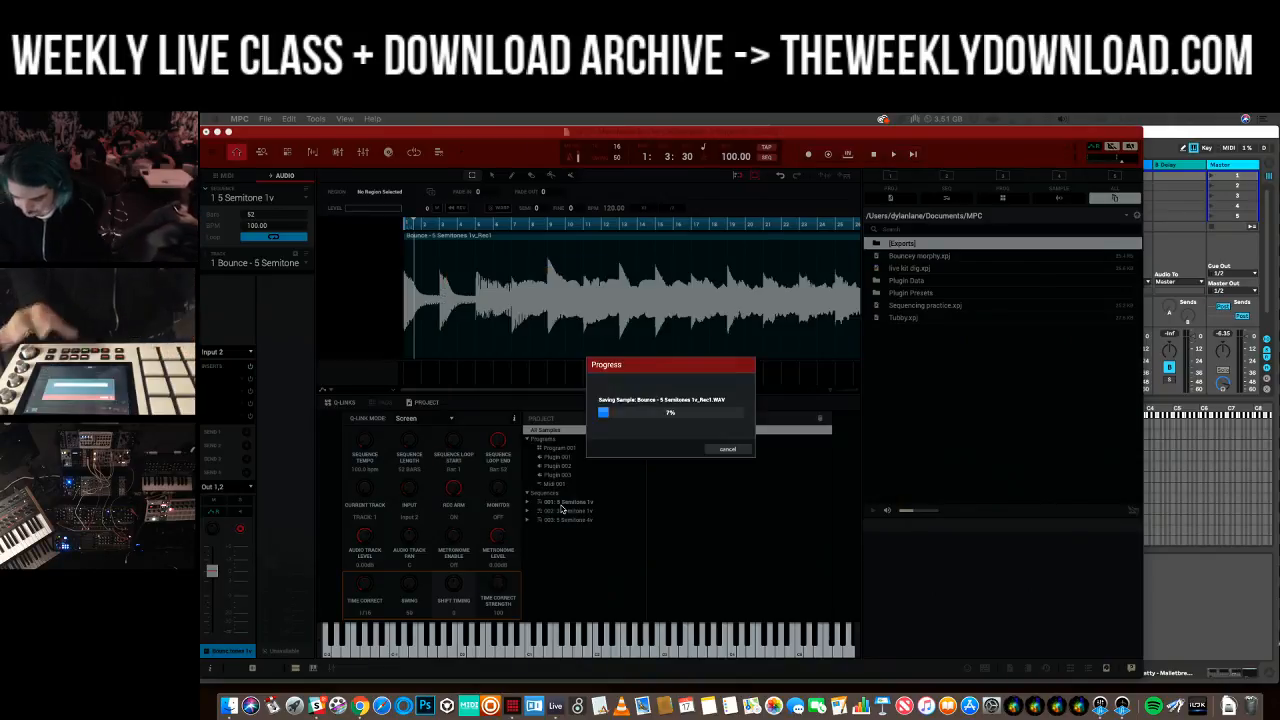
- Switch to Ableton Live and delete all sample zones from the Malletbreath Closed Sampler
{"action": "key", "text": "super+Tab"}
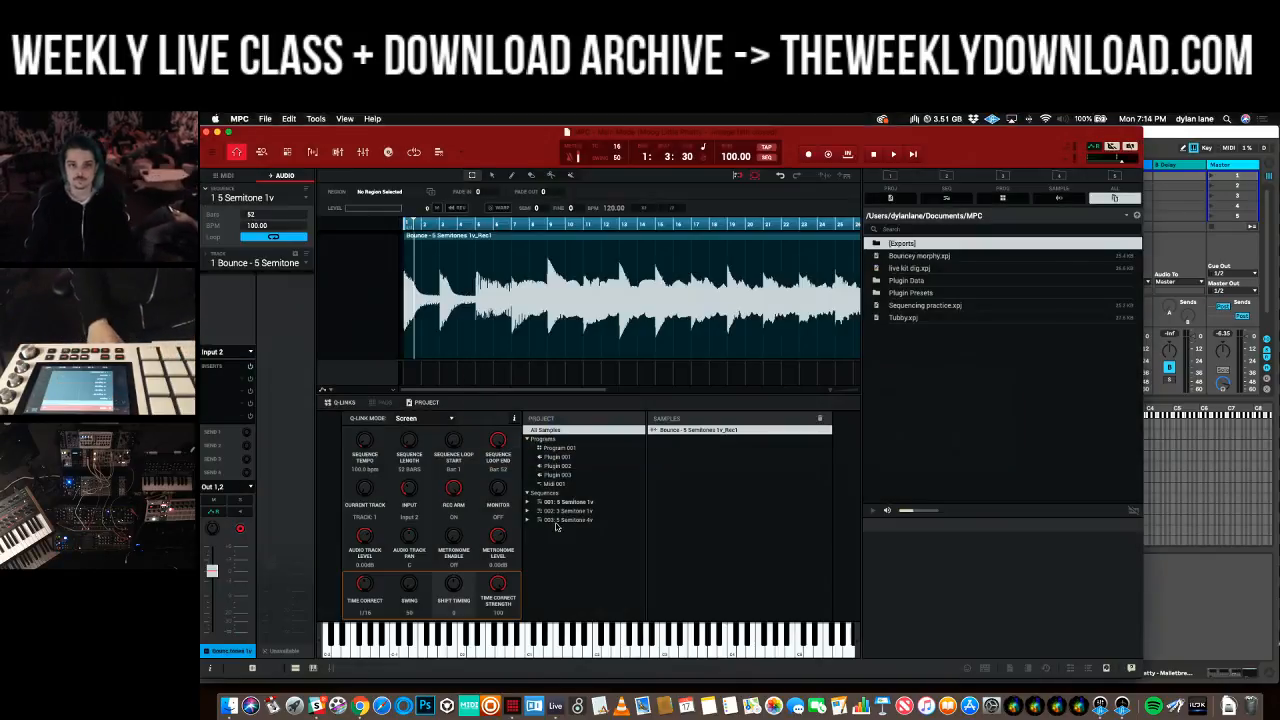
{"action": "key", "text": "super+Tab"}
{"action": "key", "text": "super+Tab"}
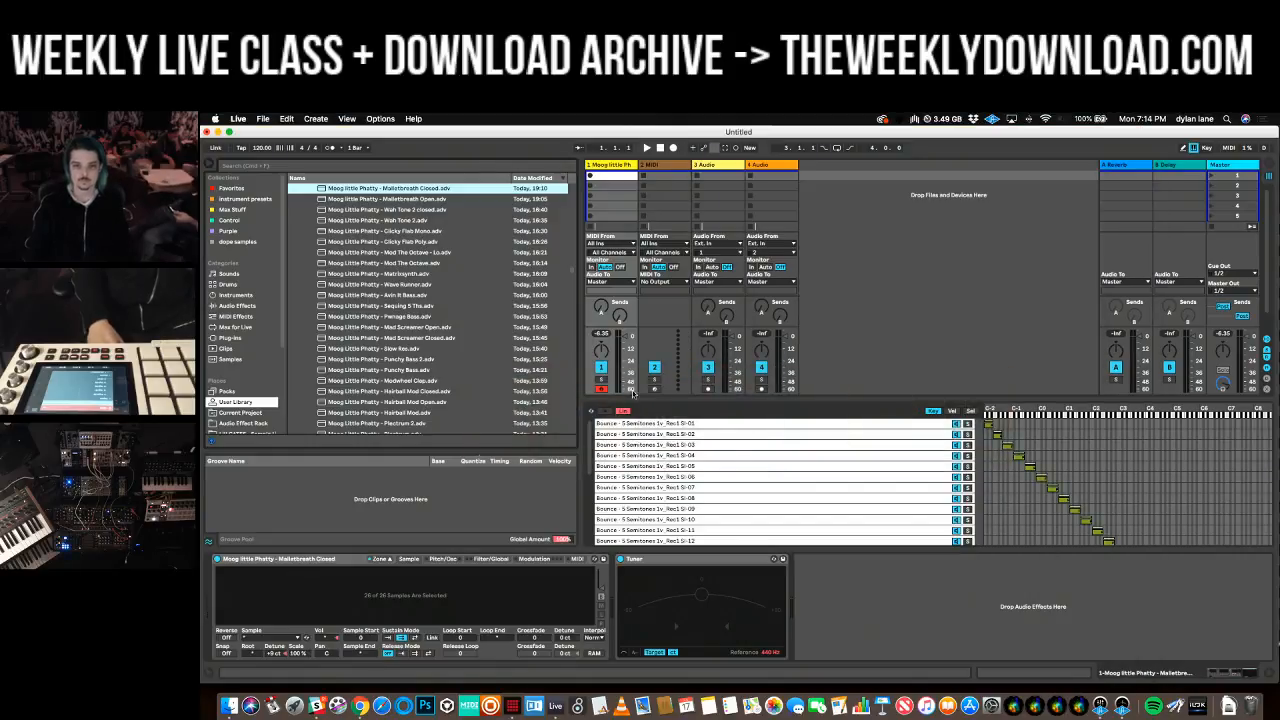
{"action": "left_click", "coordinate": [759, 510]}
{"action": "key", "text": "super+a"}
{"action": "key", "text": "BackSpace"}
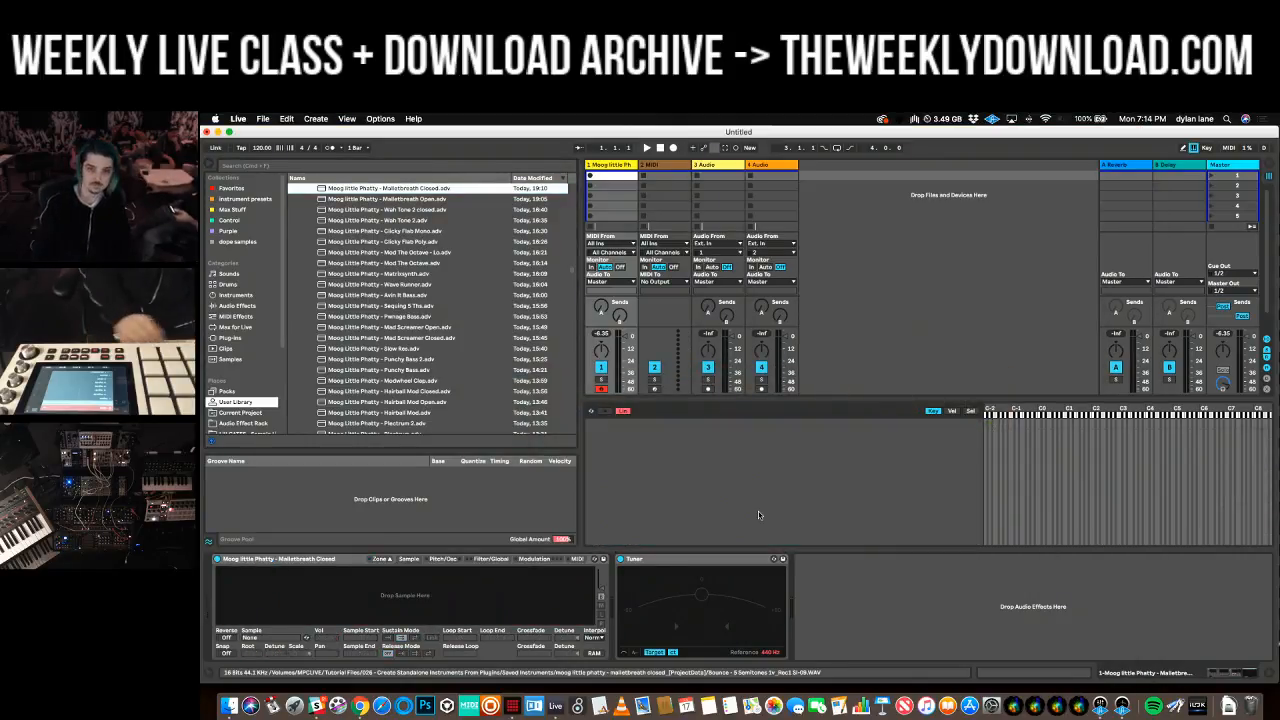
- Switch to Finder and open the Moog Little Phatty - vintage filth closed_[ProjectData] folder in Saved Instruments
{"action": "key", "text": "super+Tab"}
{"action": "key", "text": "super+Tab"}
{"action": "key", "text": "super+Tab"}
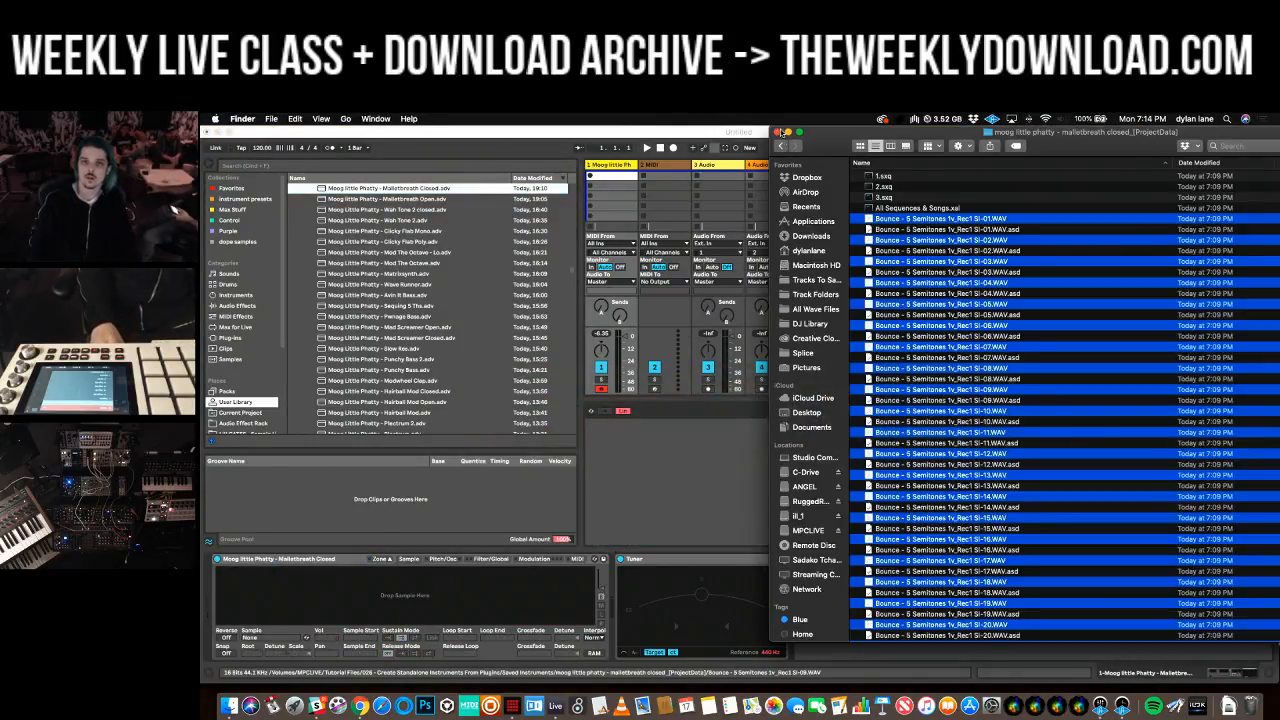
{"action": "left_click", "coordinate": [781, 147]}
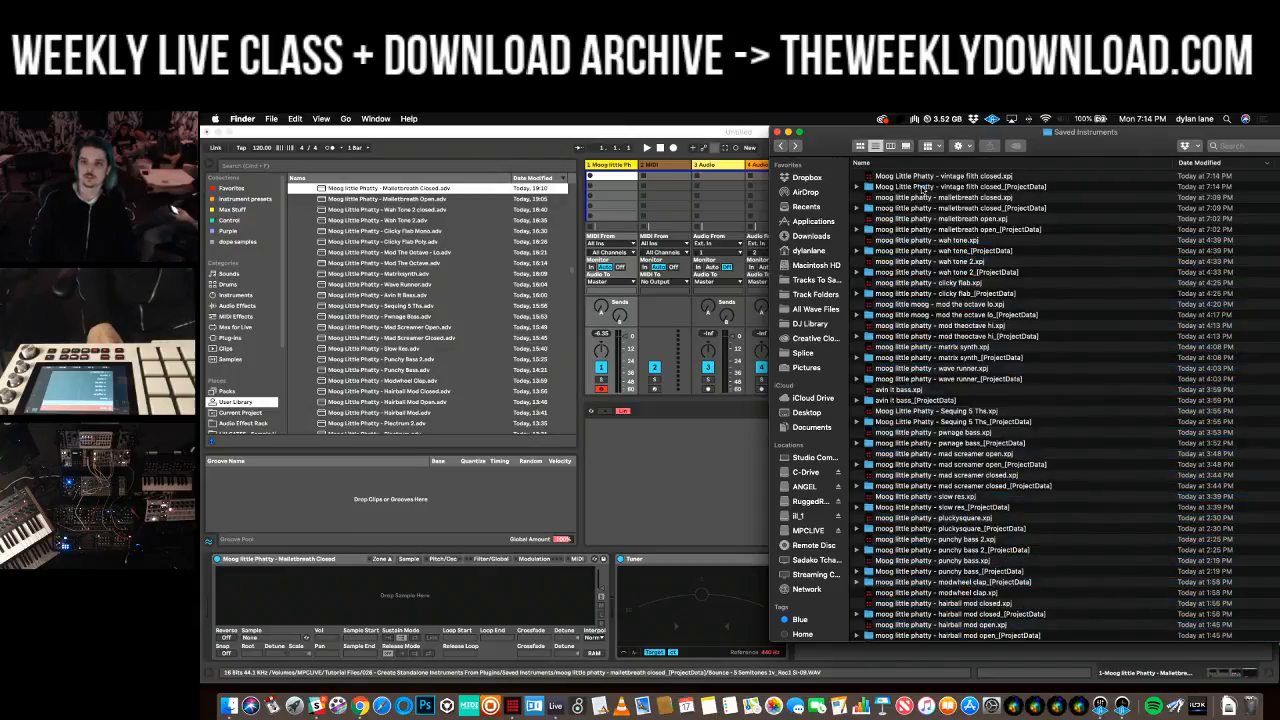
{"action": "double_click", "coordinate": [919, 187]}
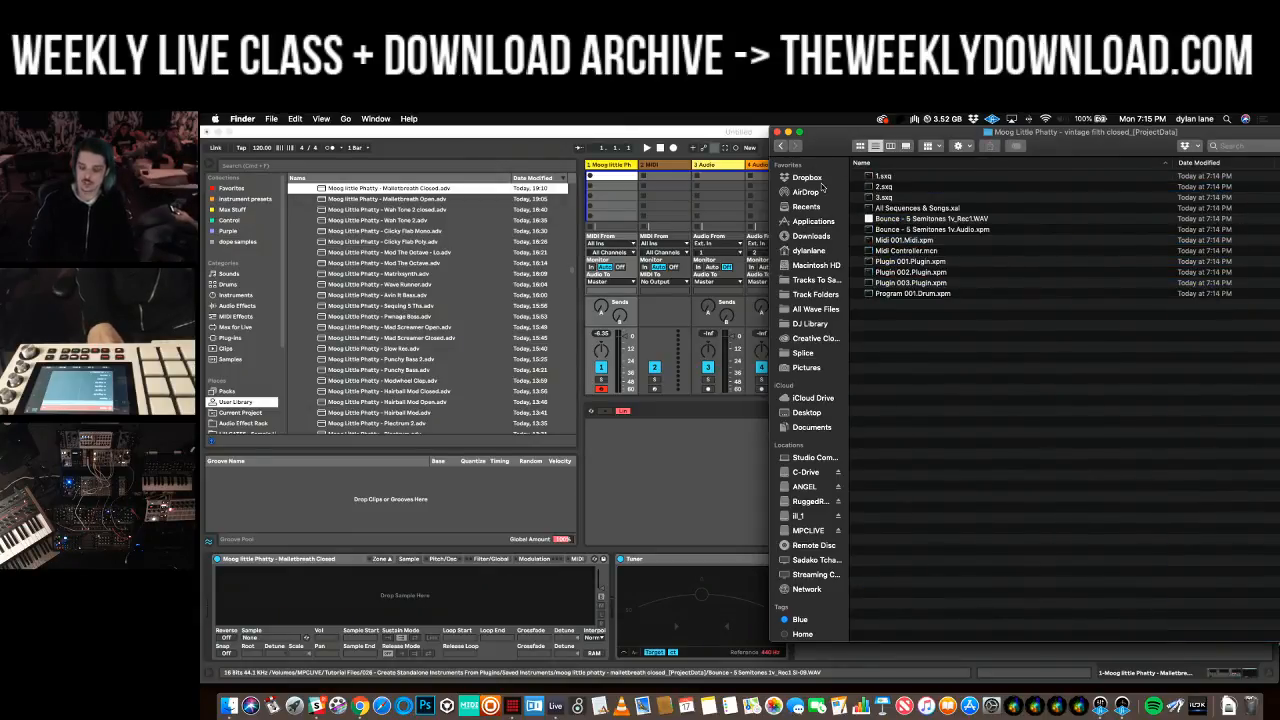
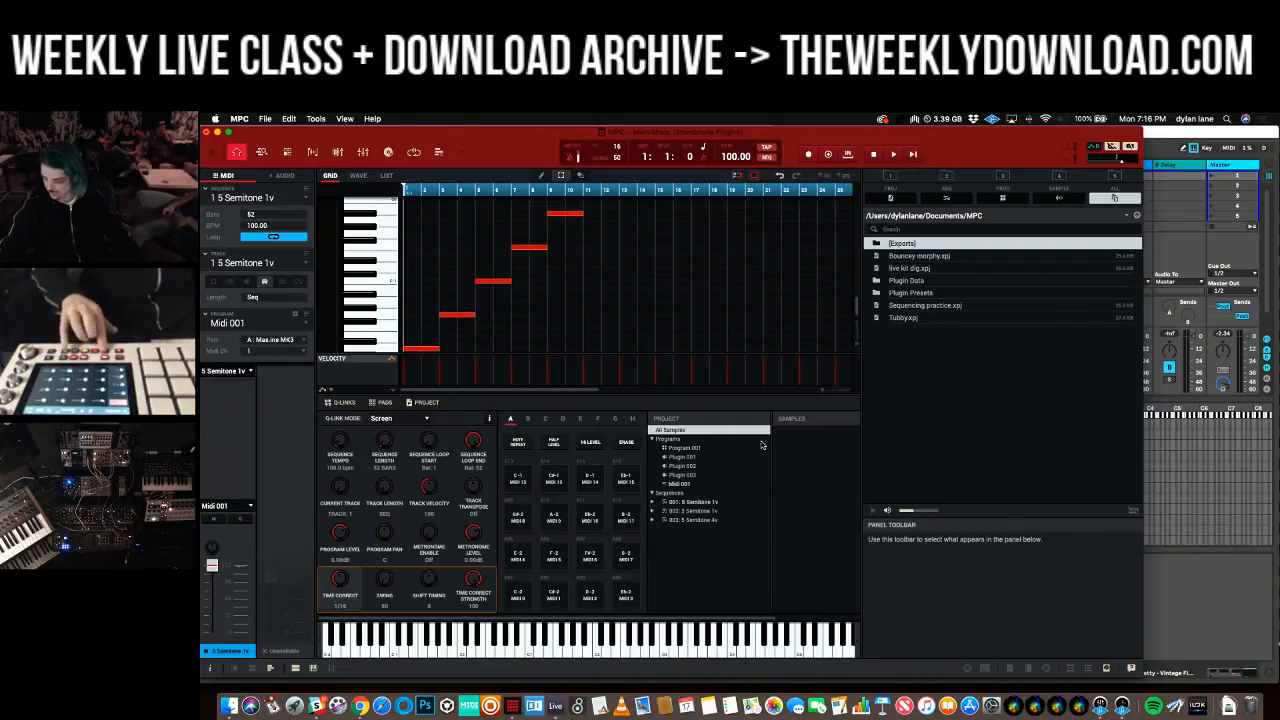
{"action": "key", "text": "space"}
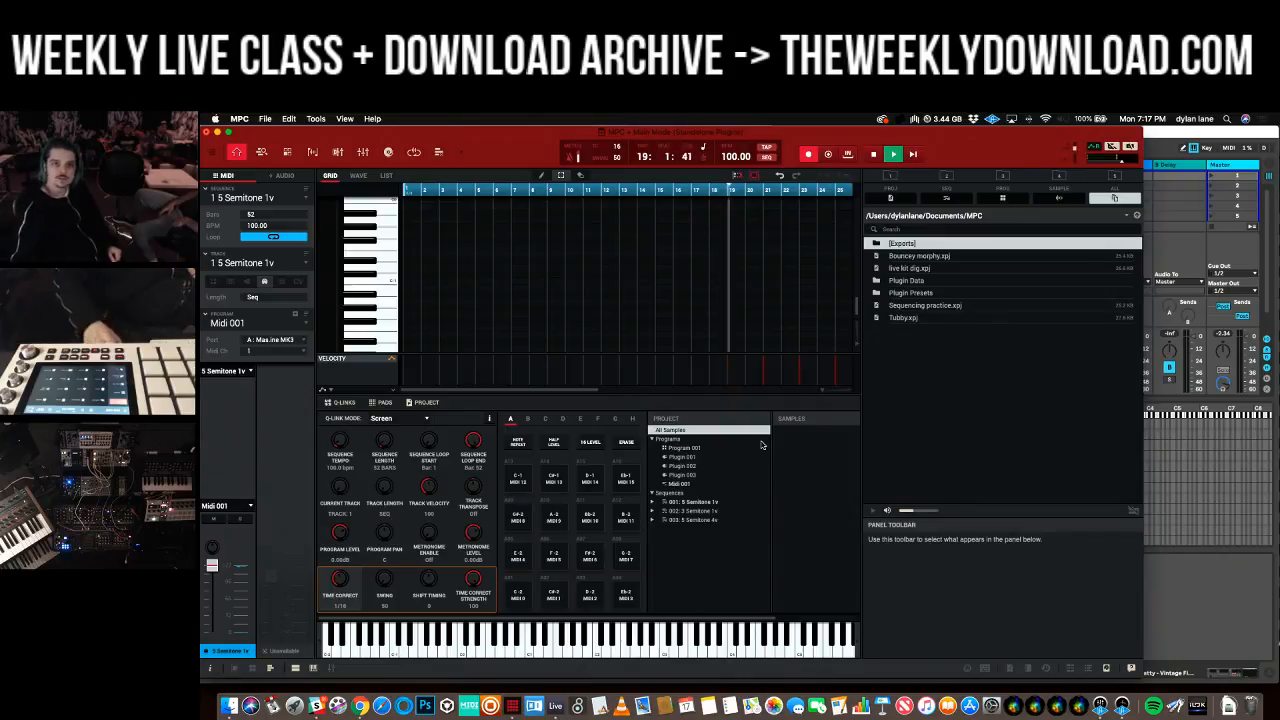
{"action": "key", "text": "space"}
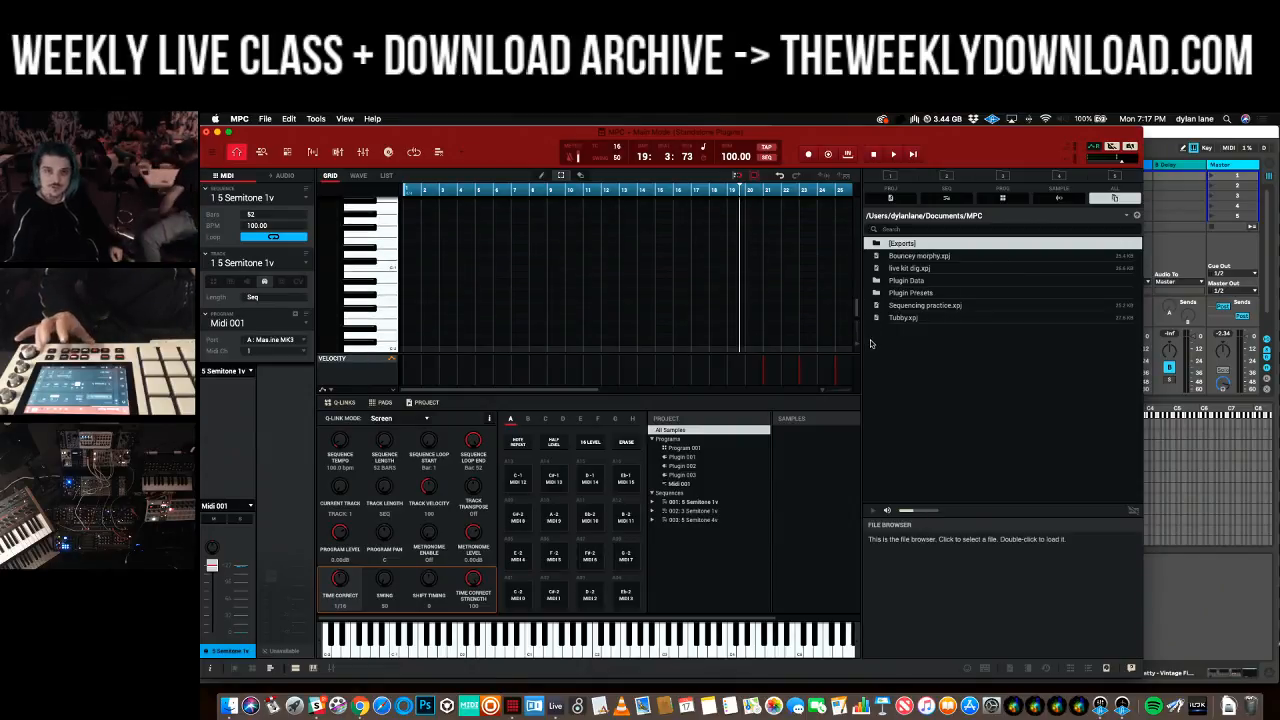
{"action": "key", "text": "super+z"}
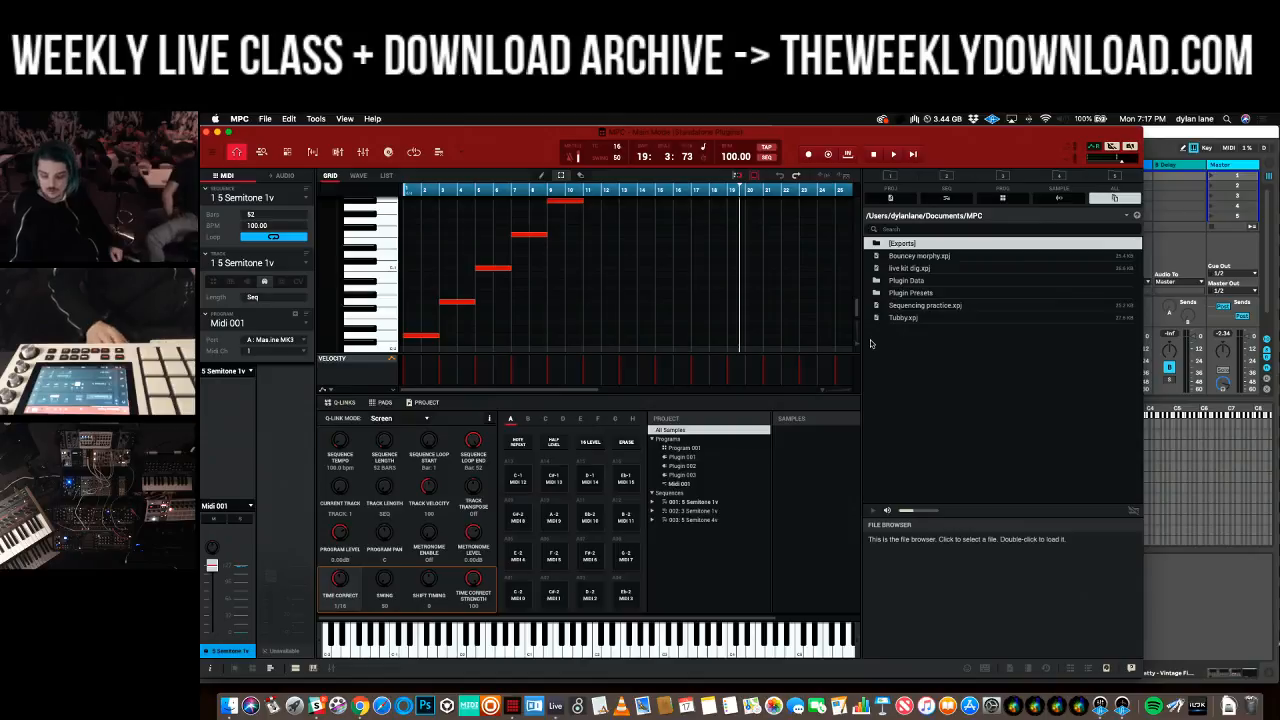
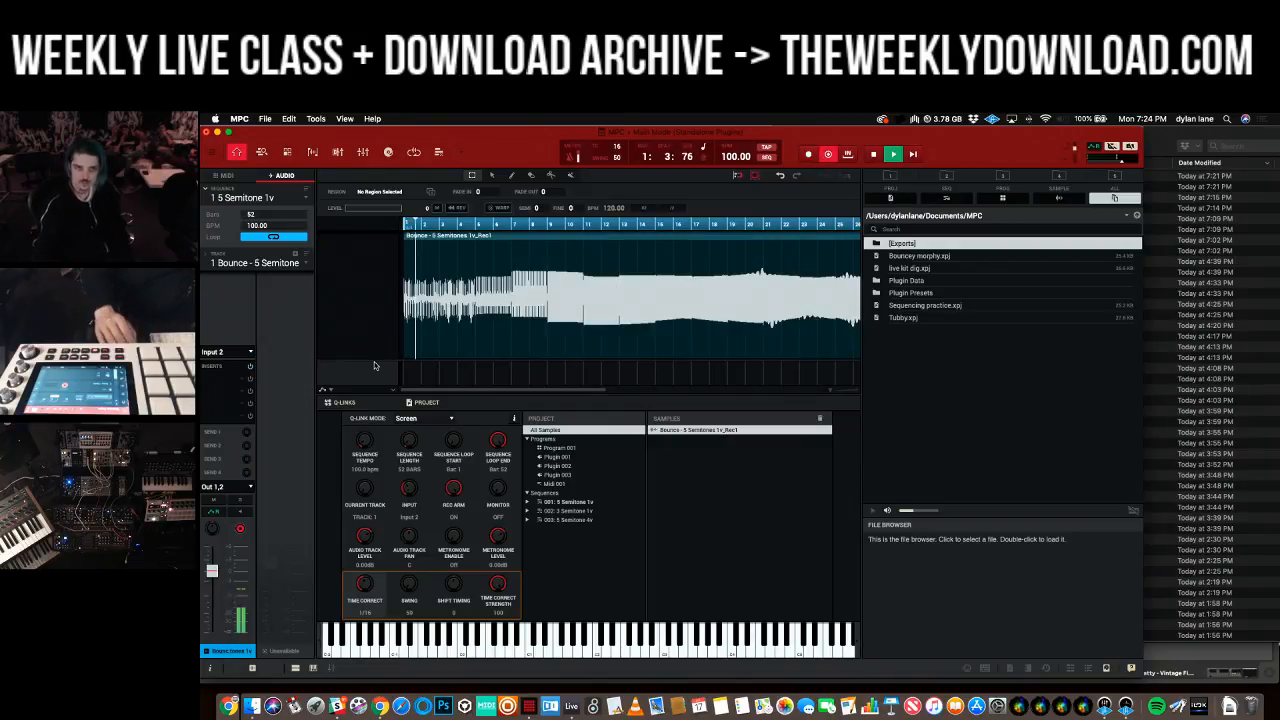
- Stop the audio recording and save the sliced project as moog little phatty - twopole pwm in the Saved Instruments folder
{"action": "key", "text": "space"}
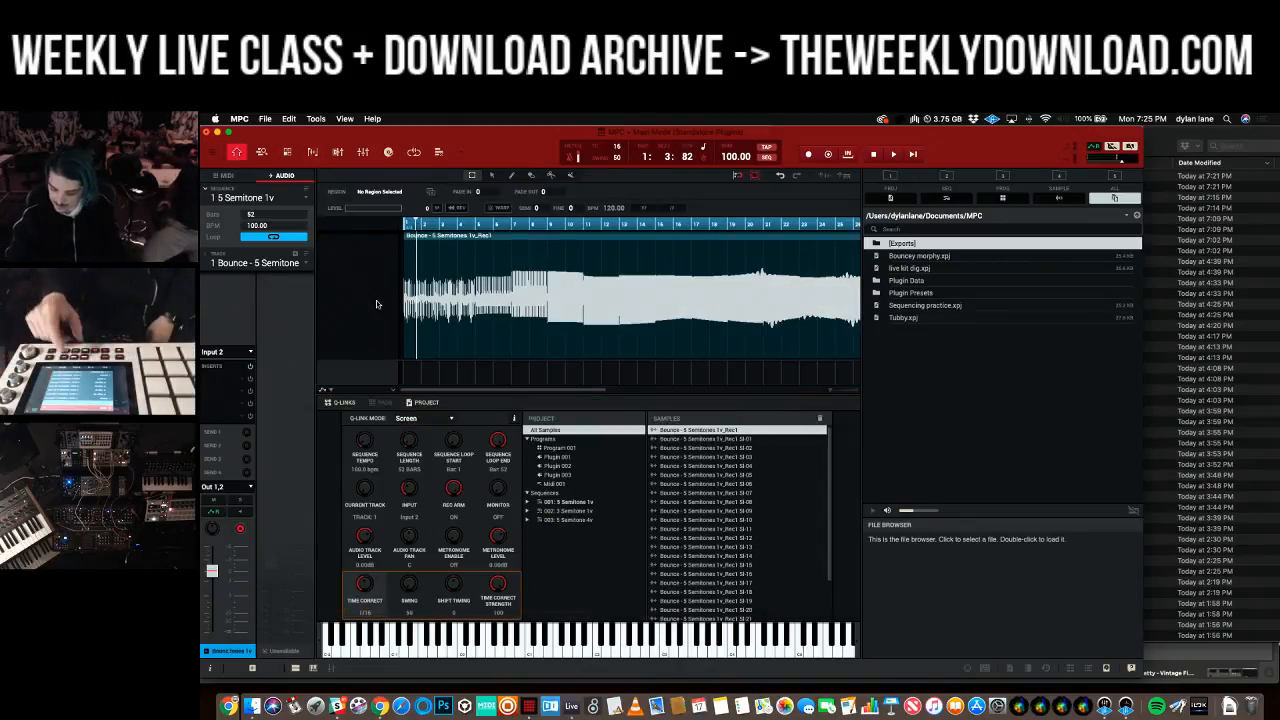
{"action": "key", "text": "super+s"}
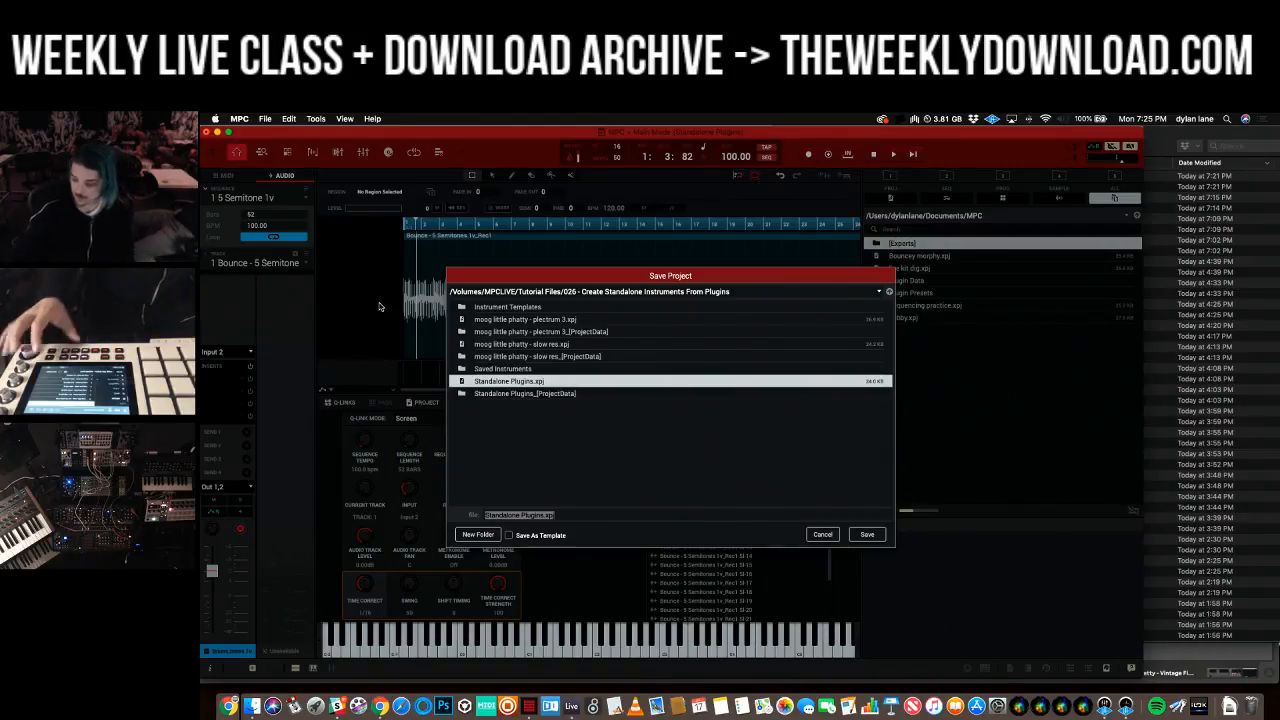
{"action": "key", "text": "Return"}
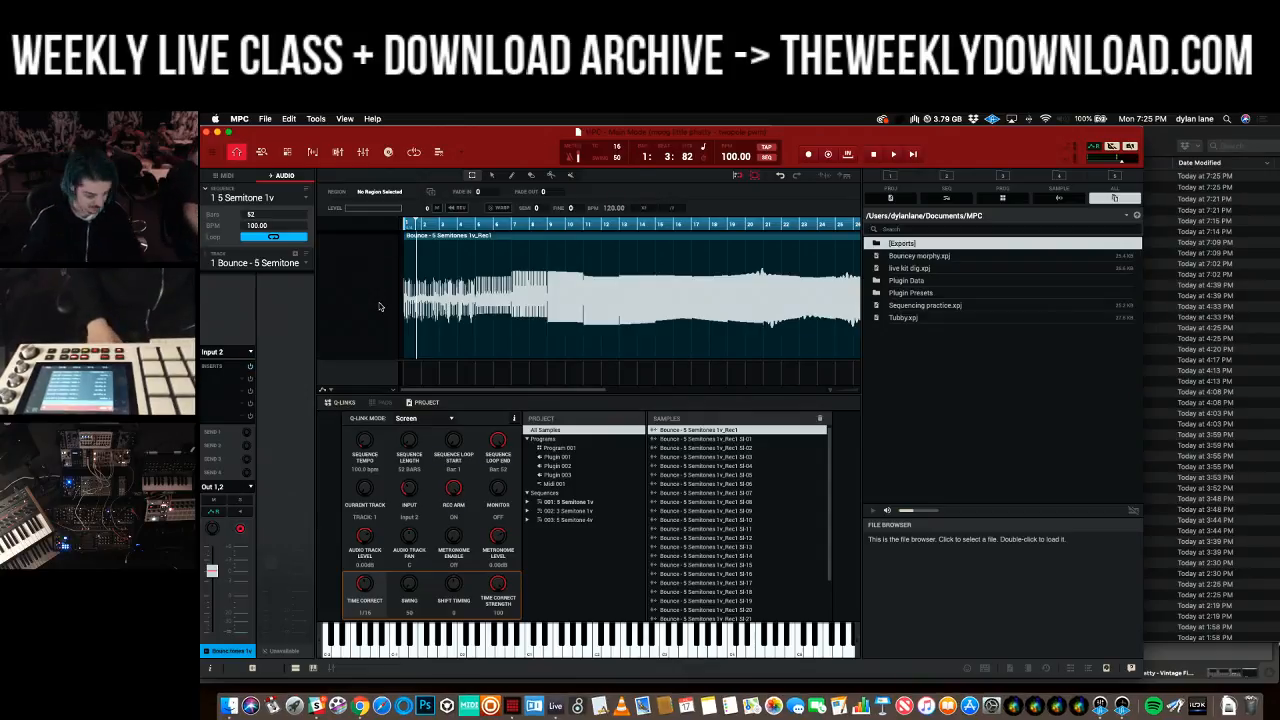
- Switch to Ableton Live, delete all sample zones from the Vintage Filth Open Sampler and go to Finder
{"action": "key", "text": "super+Tab"}
{"action": "key", "text": "super+Tab"}
{"action": "key", "text": "super+Tab"}
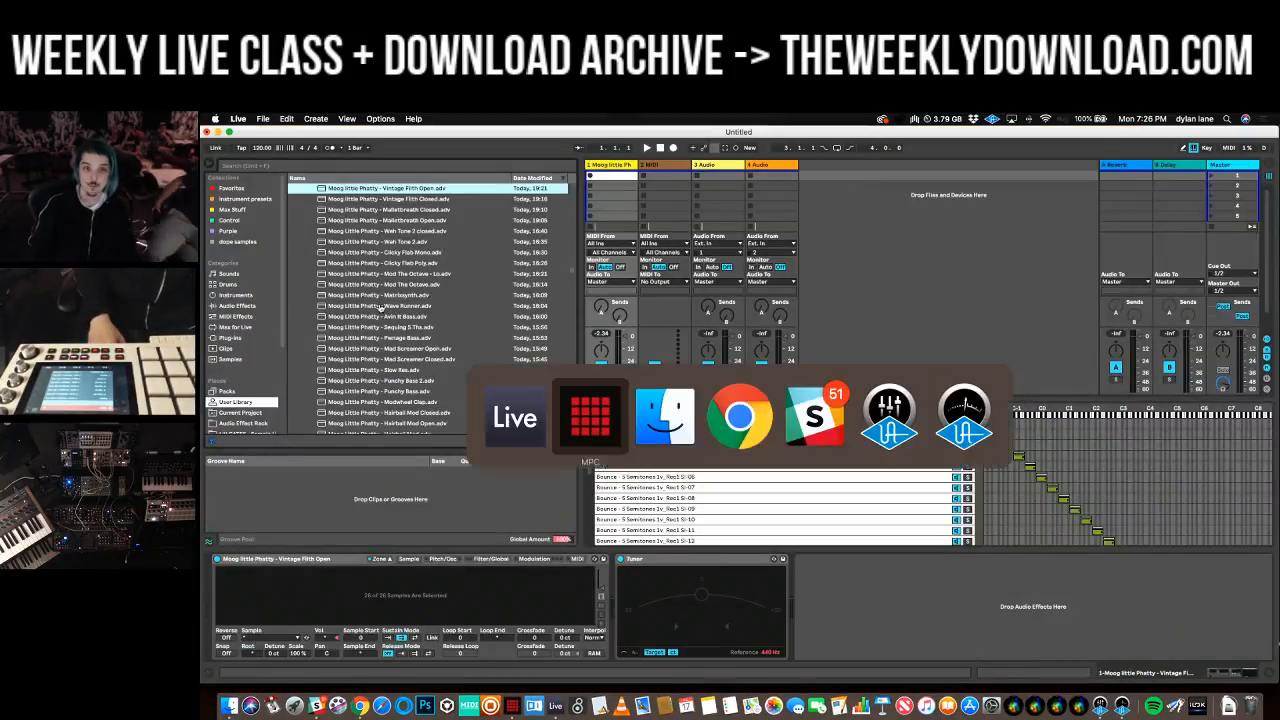
{"action": "key", "text": "super+Tab"}
{"action": "key", "text": "super+Tab"}
{"action": "left_click", "coordinate": [672, 467]}
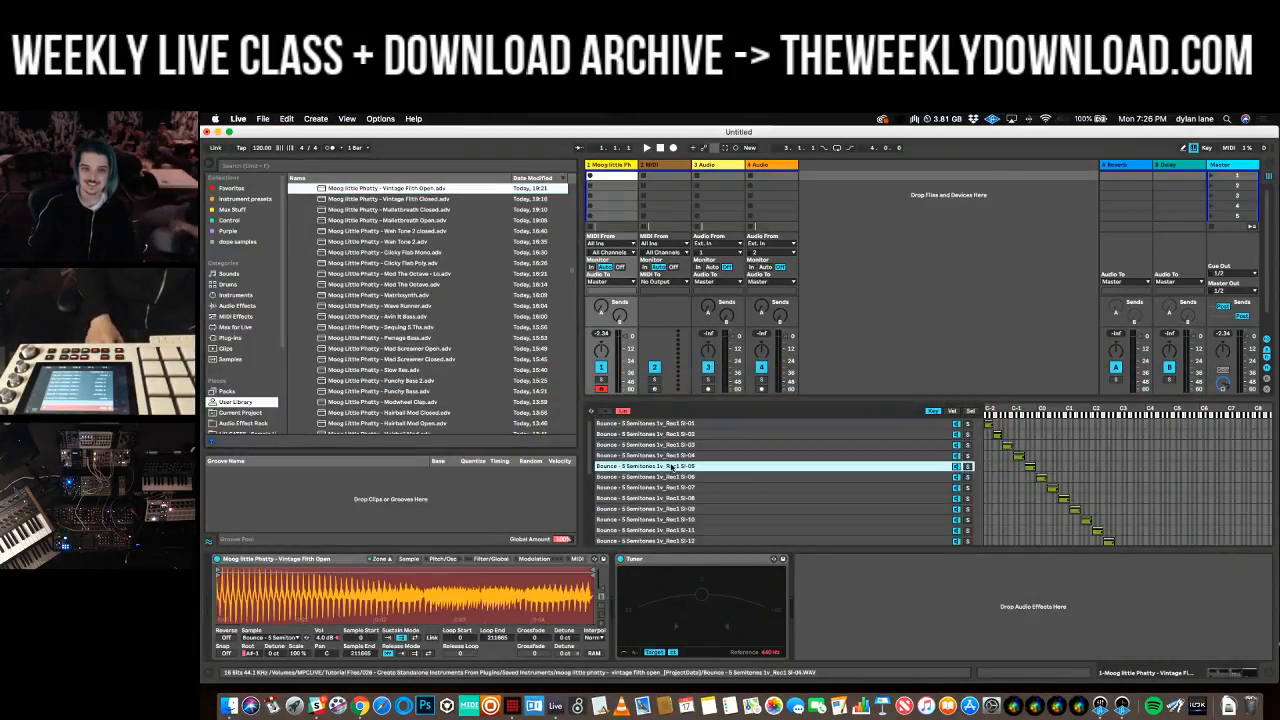
{"action": "key", "text": "super+a"}
{"action": "key", "text": "Delete"}
{"action": "key", "text": "super+Tab"}
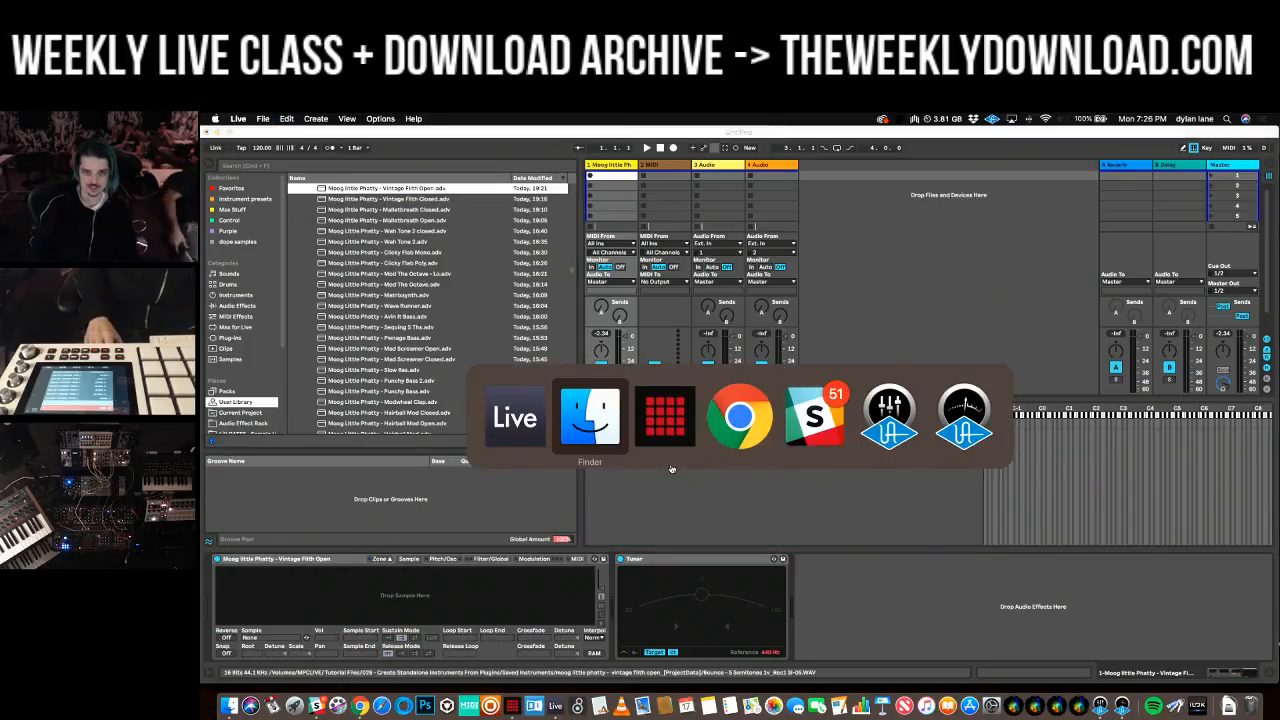
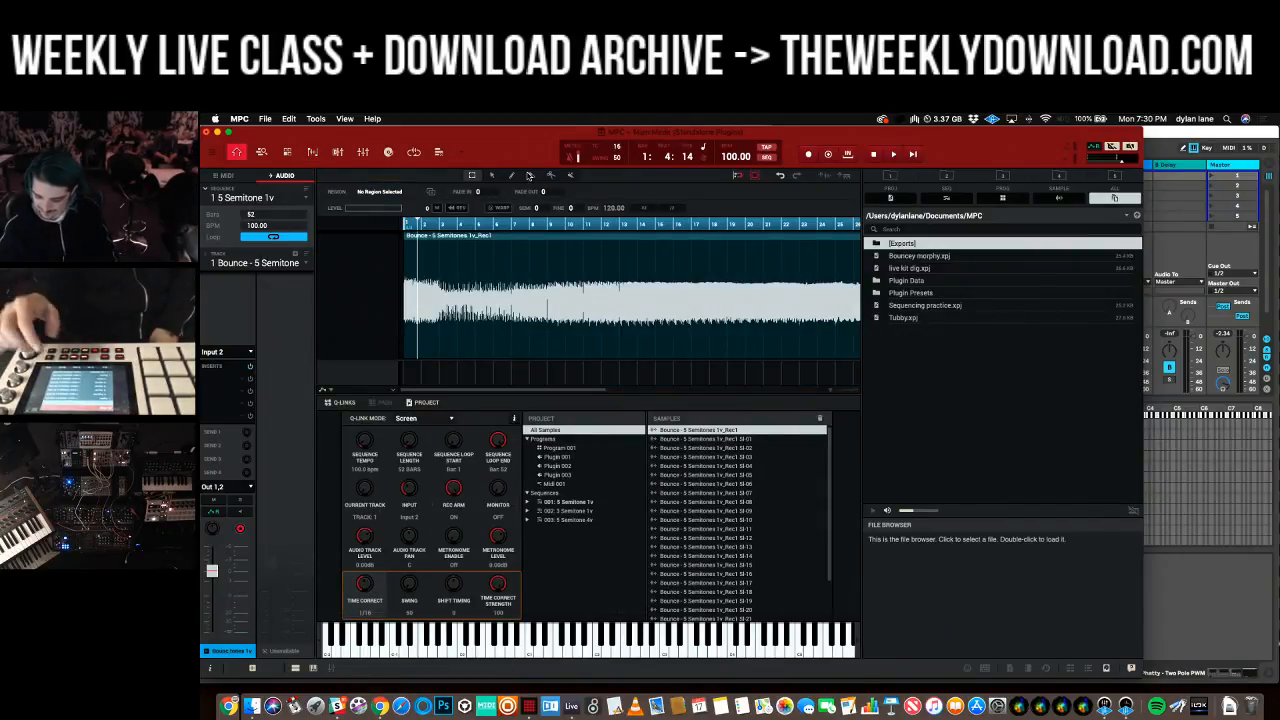
- Bring up the Save Project dialog for the sliced Bounce - 5 Semitones 1v recording
{"action": "key", "text": "super+s"}
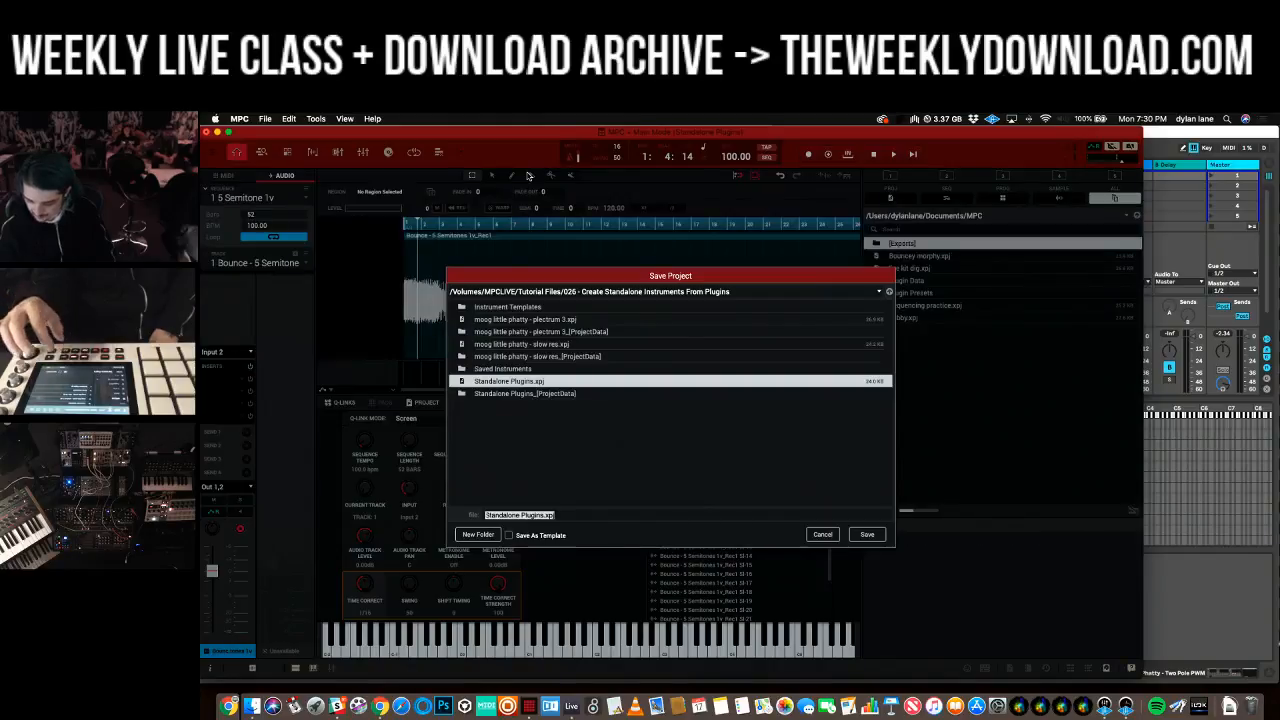
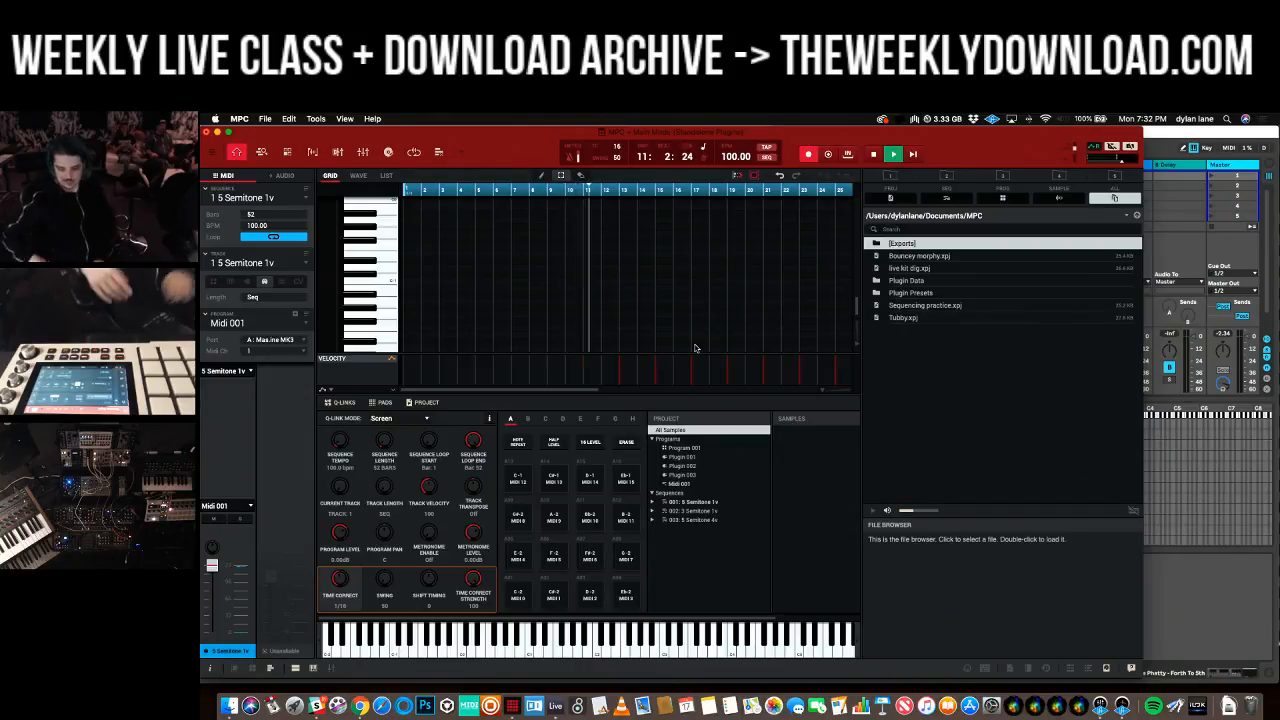
- Stop the MIDI recording and undo it to restore the notes of the 5 Semitone 1v sequence
{"action": "key", "text": "space"}
{"action": "key", "text": "super+z"}
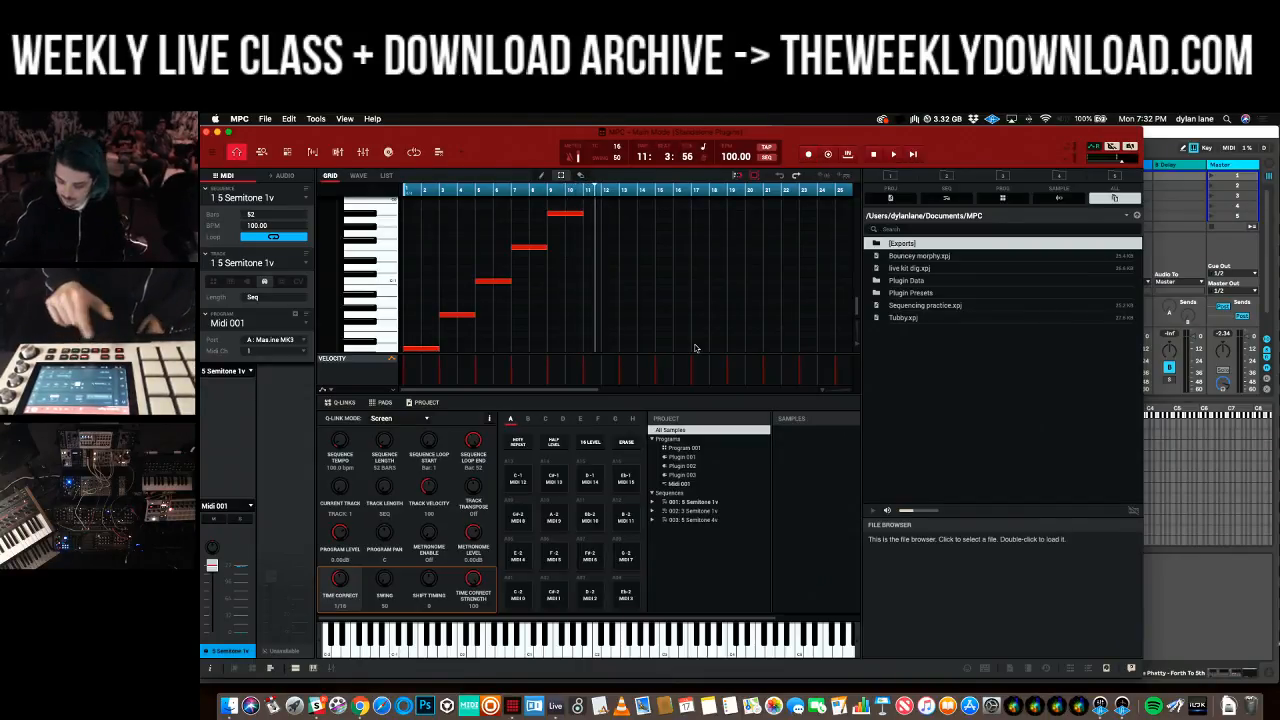
- Switch to the record-armed Bounce - 5 Semitones audio track, record the sequence from the beginning and stop the transport
{"action": "key", "text": "Tab"}
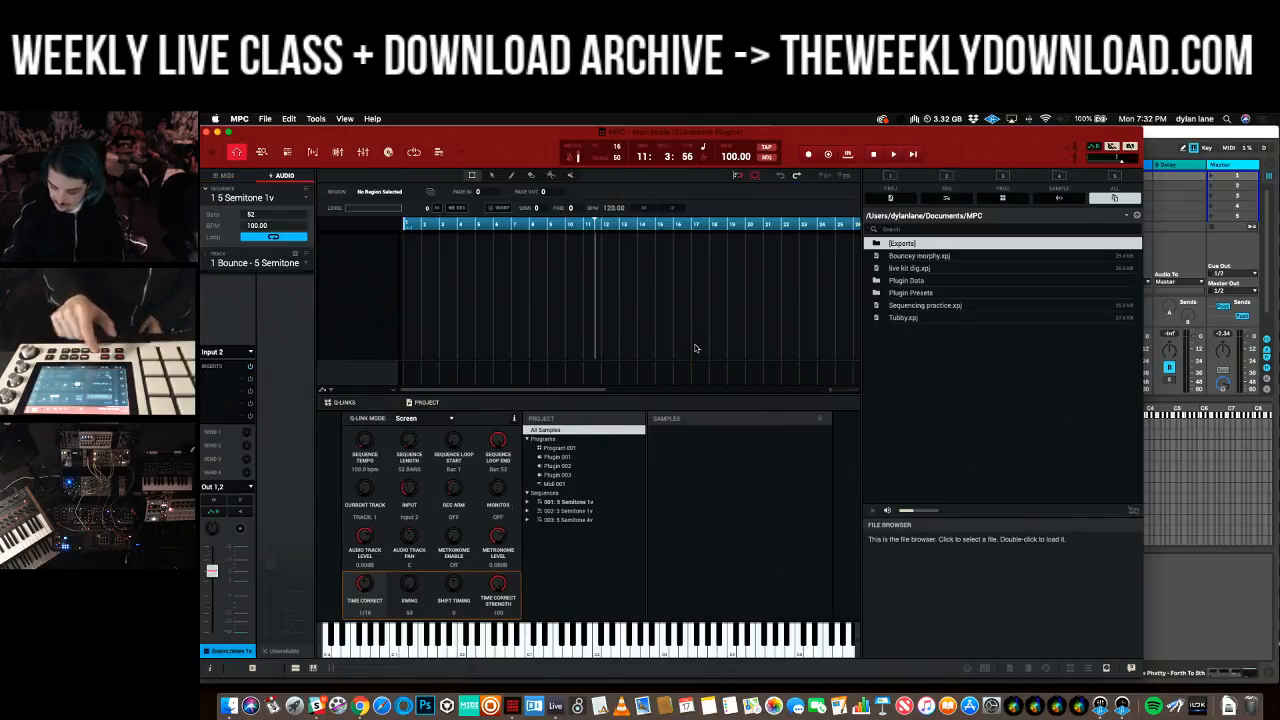
{"action": "key", "text": "space"}
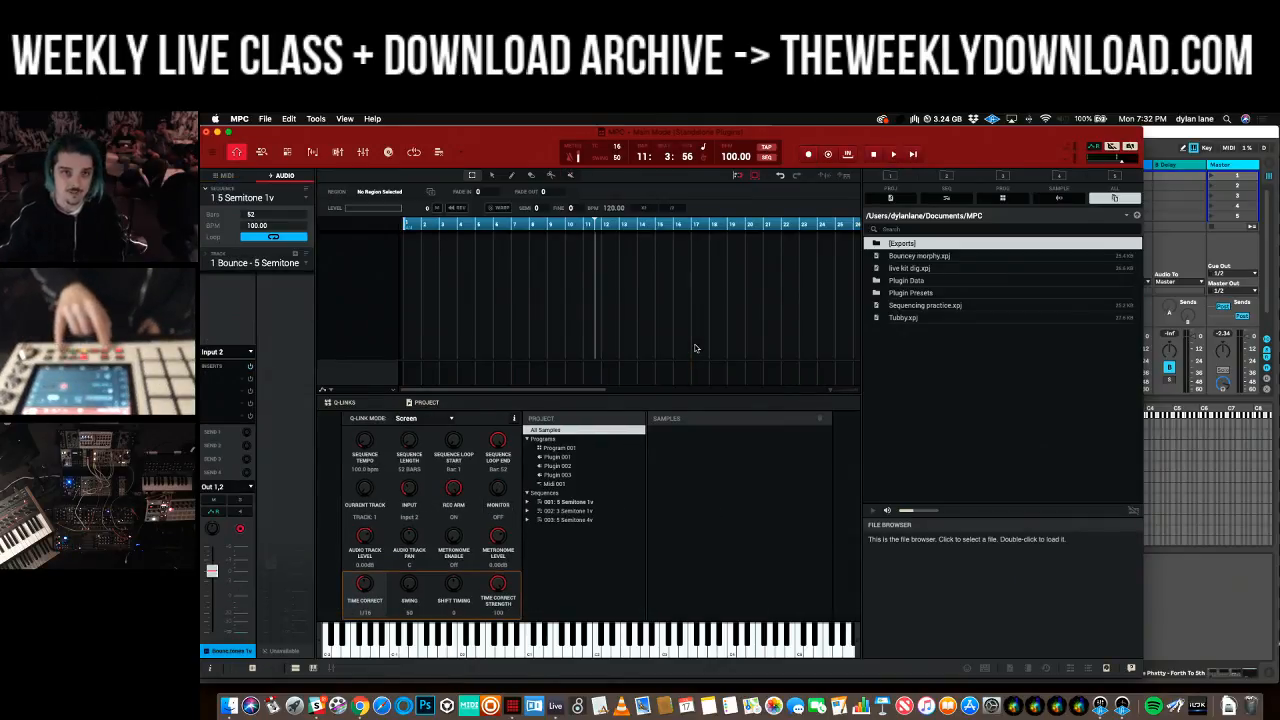
{"action": "key", "text": "shift+space"}
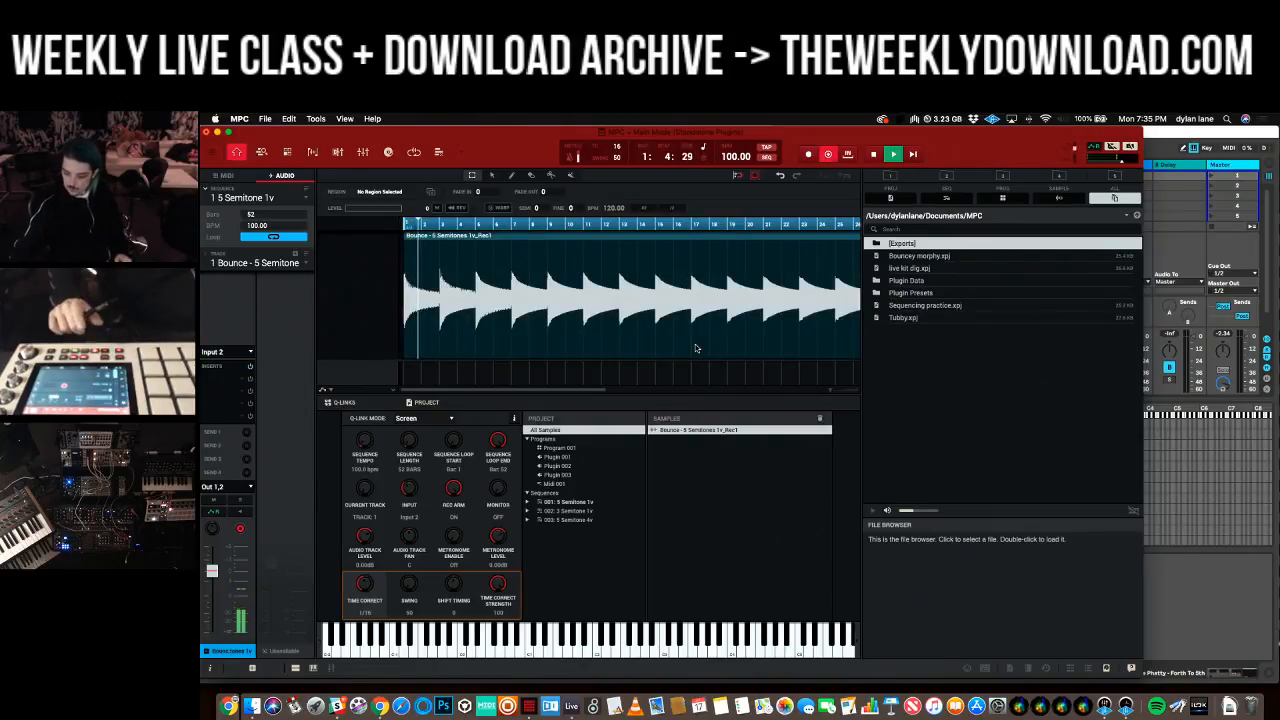
{"action": "key", "text": "space"}
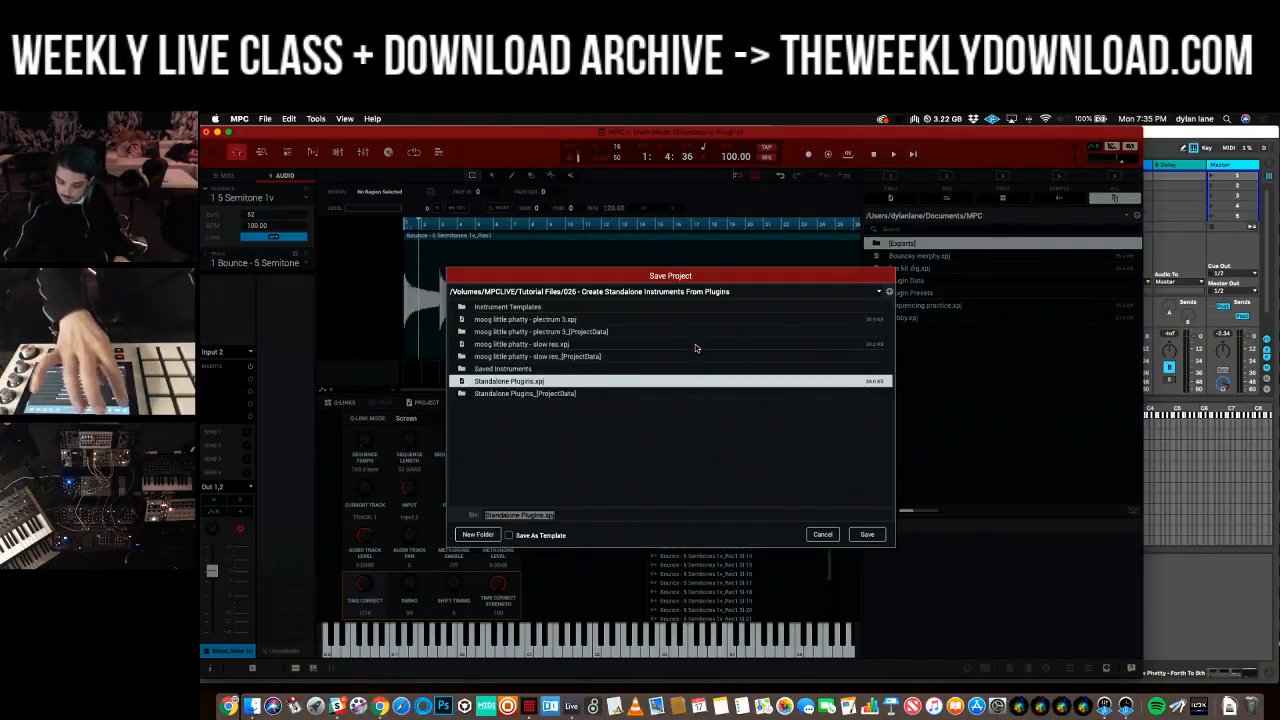
- Dismiss the Save Project dialog and open it again for the sliced bounce
{"action": "key", "text": "Escape"}
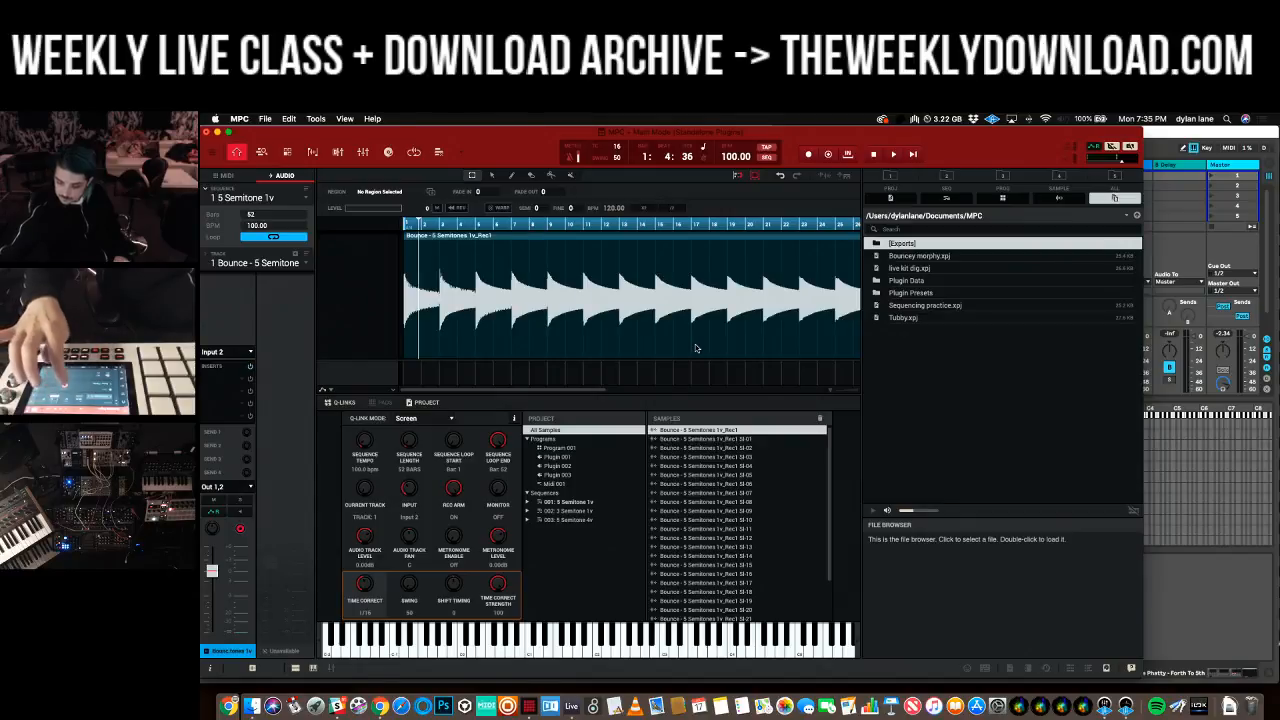
{"action": "key", "text": "super+s"}
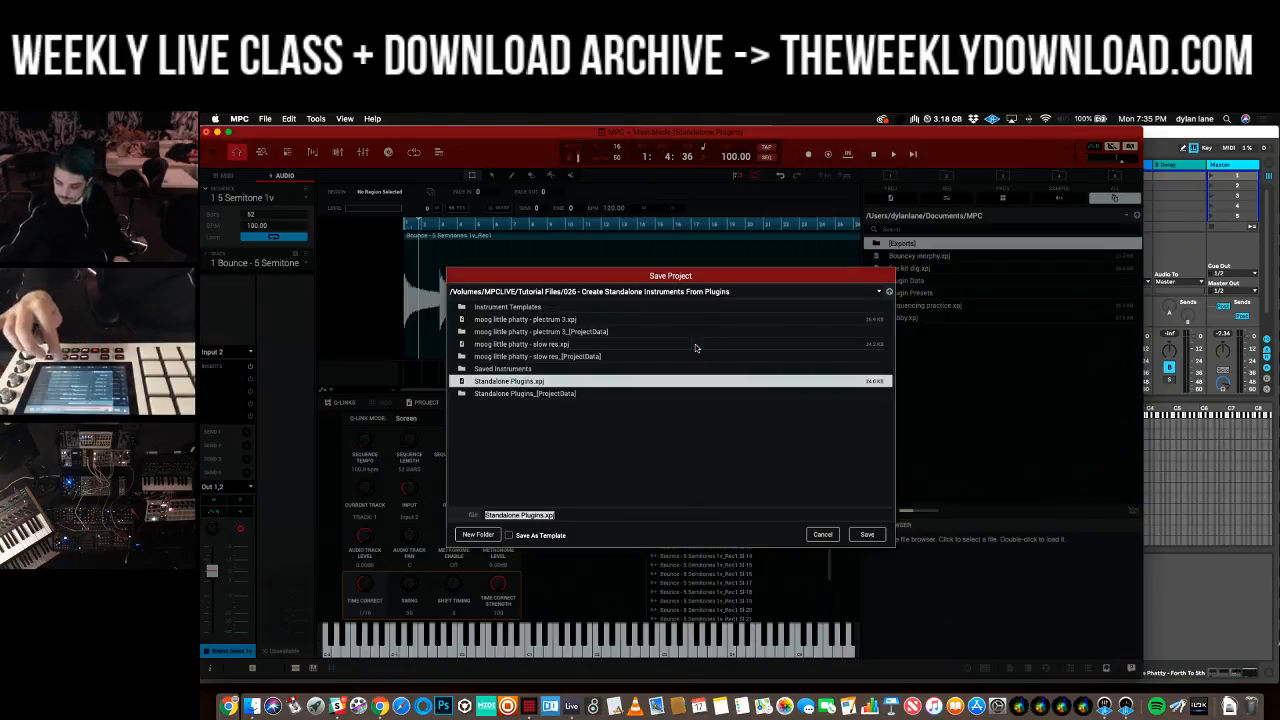
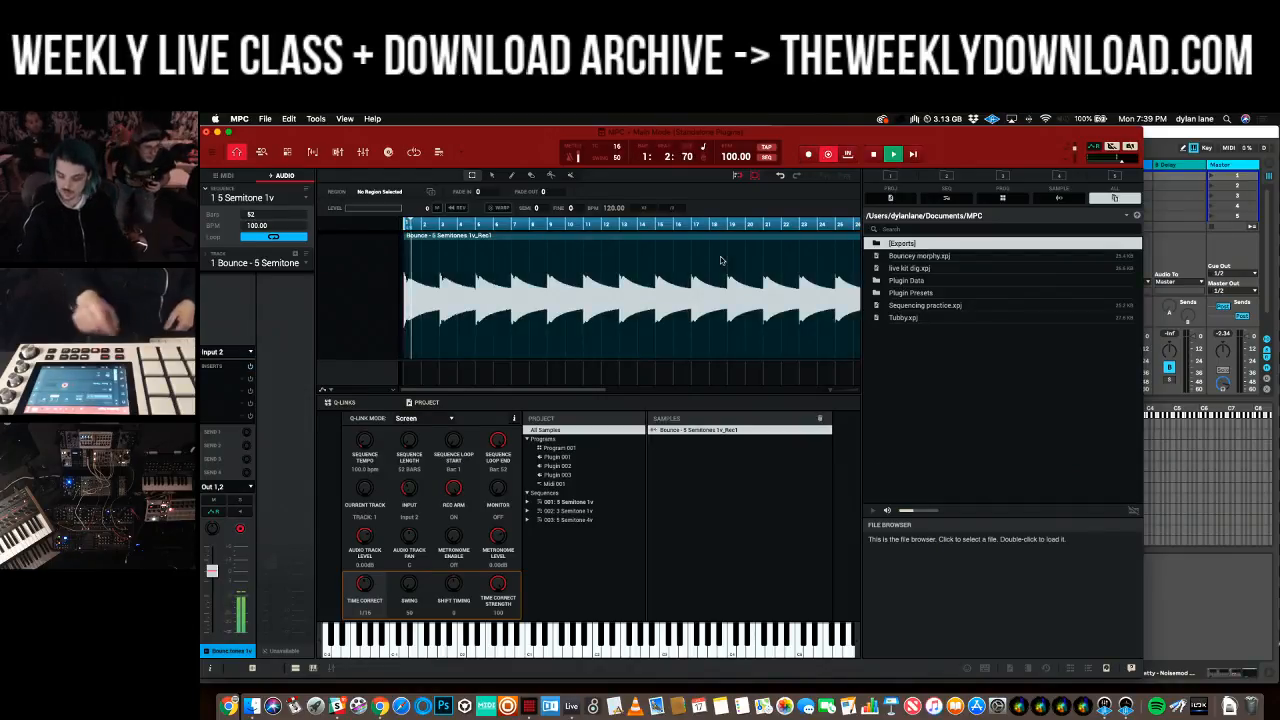
- Stop the transport and save the sliced project as Moog little phatty - noisemod lead open in Saved Instruments
{"action": "key", "text": "space"}
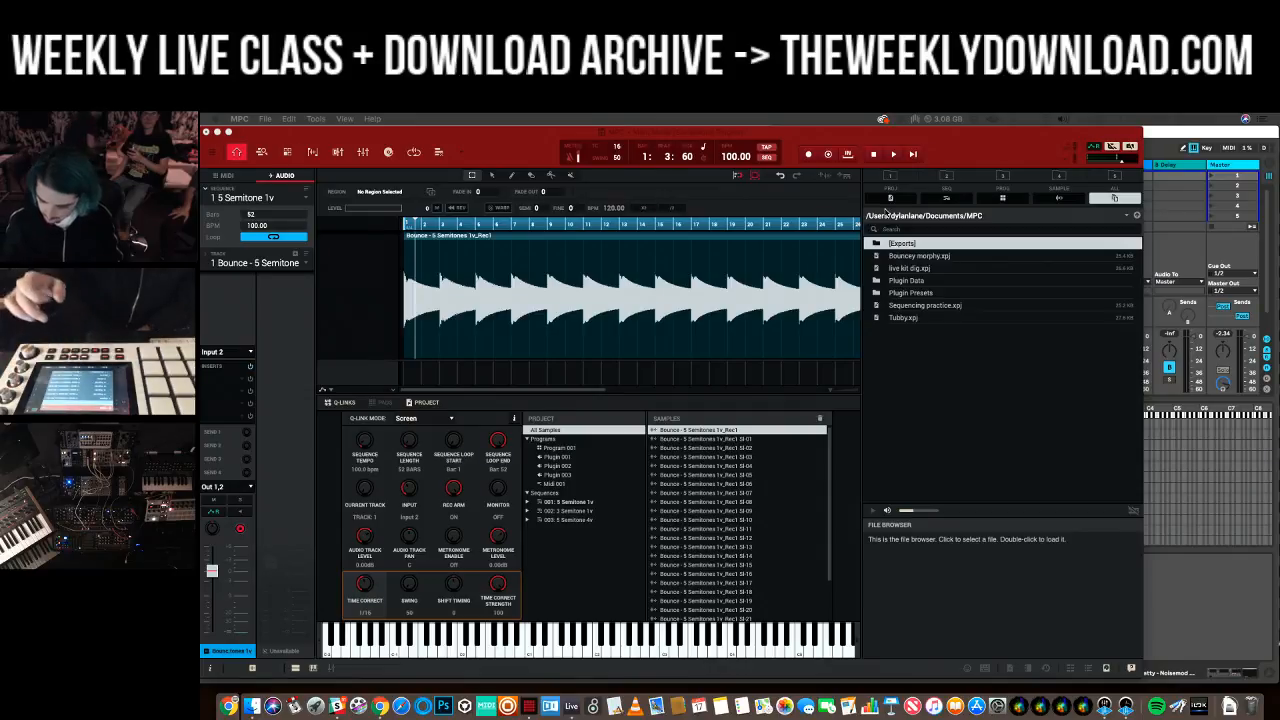
{"action": "key", "text": "super+s"}
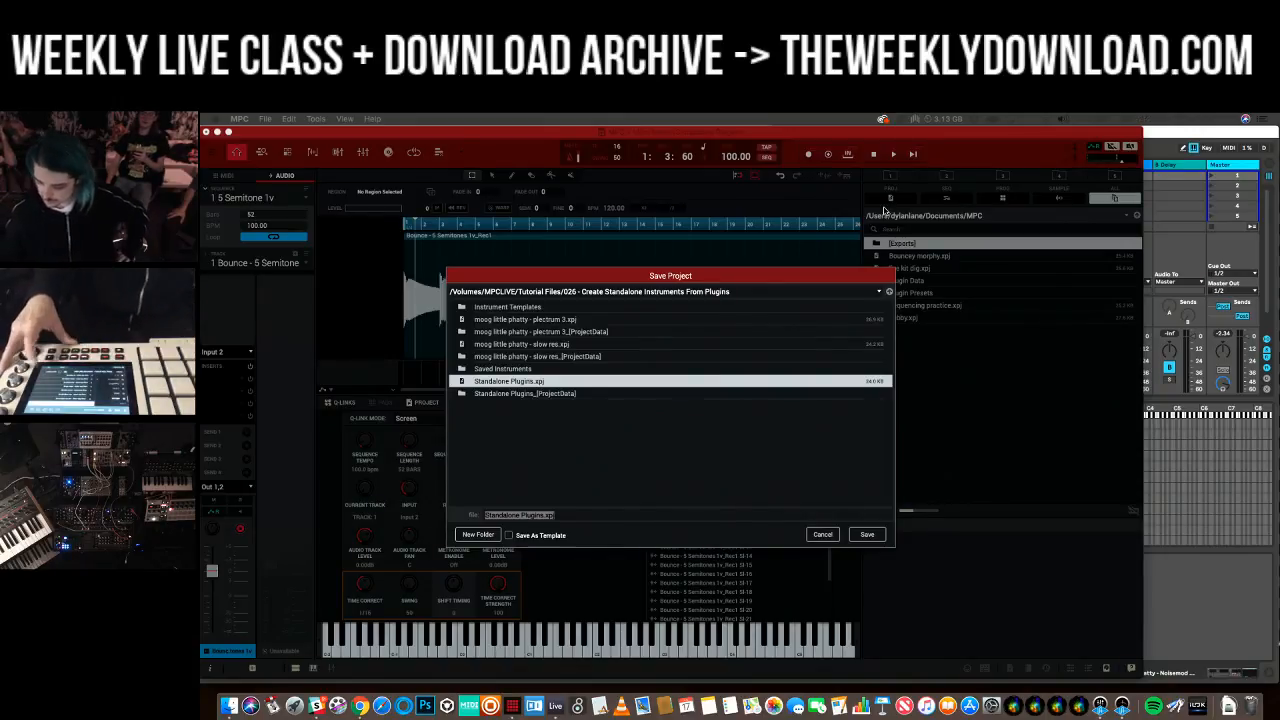
{"action": "key", "text": "Return"}
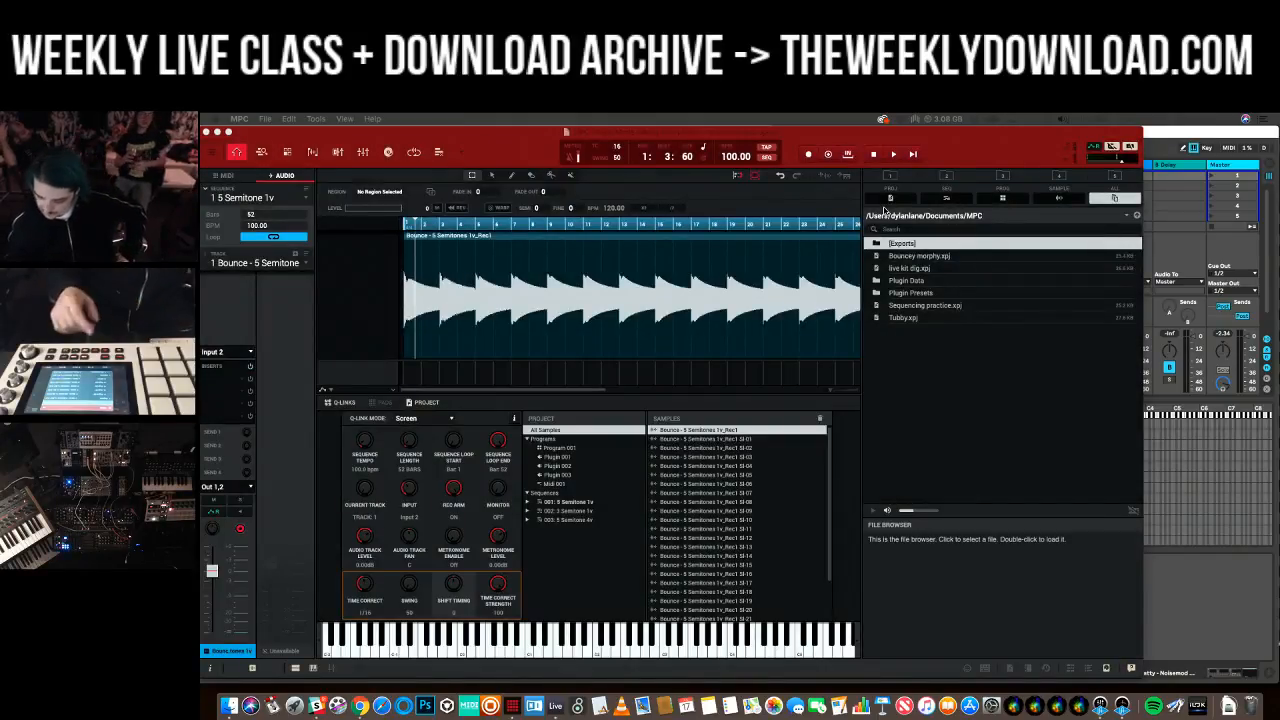
- Switch to Ableton Live, delete all sample zones from the Noisemod Lead Closed Sampler and go to Finder
{"action": "key", "text": "super+Tab"}
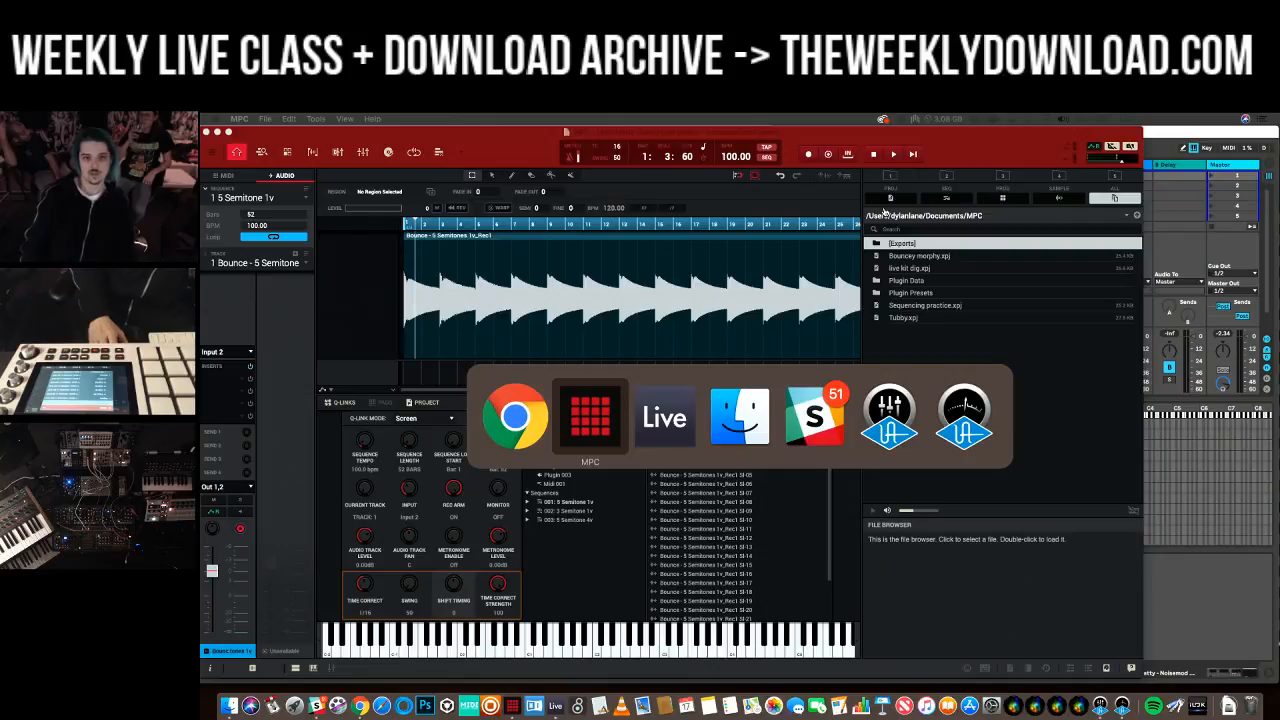
{"action": "key", "text": "super+Tab"}
{"action": "left_click", "coordinate": [806, 488]}
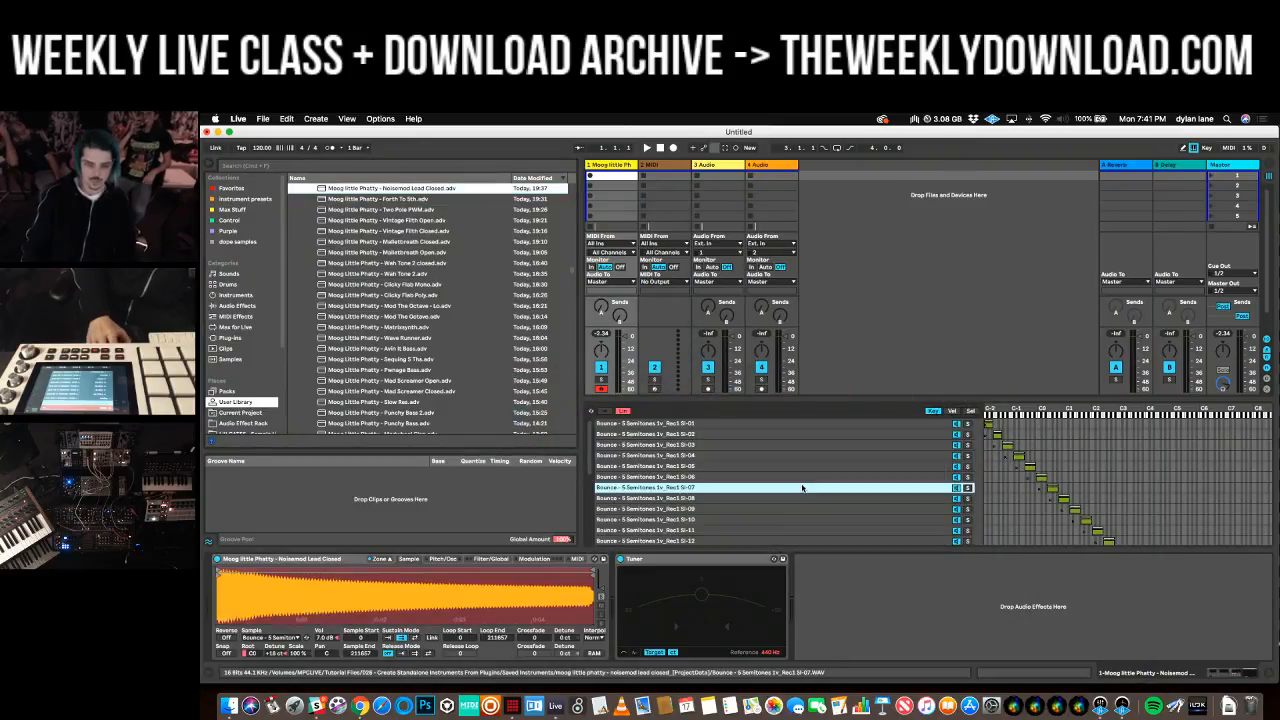
{"action": "key", "text": "super+Tab"}
{"action": "key", "text": "super+Tab"}
{"action": "key", "text": "super+Tab"}
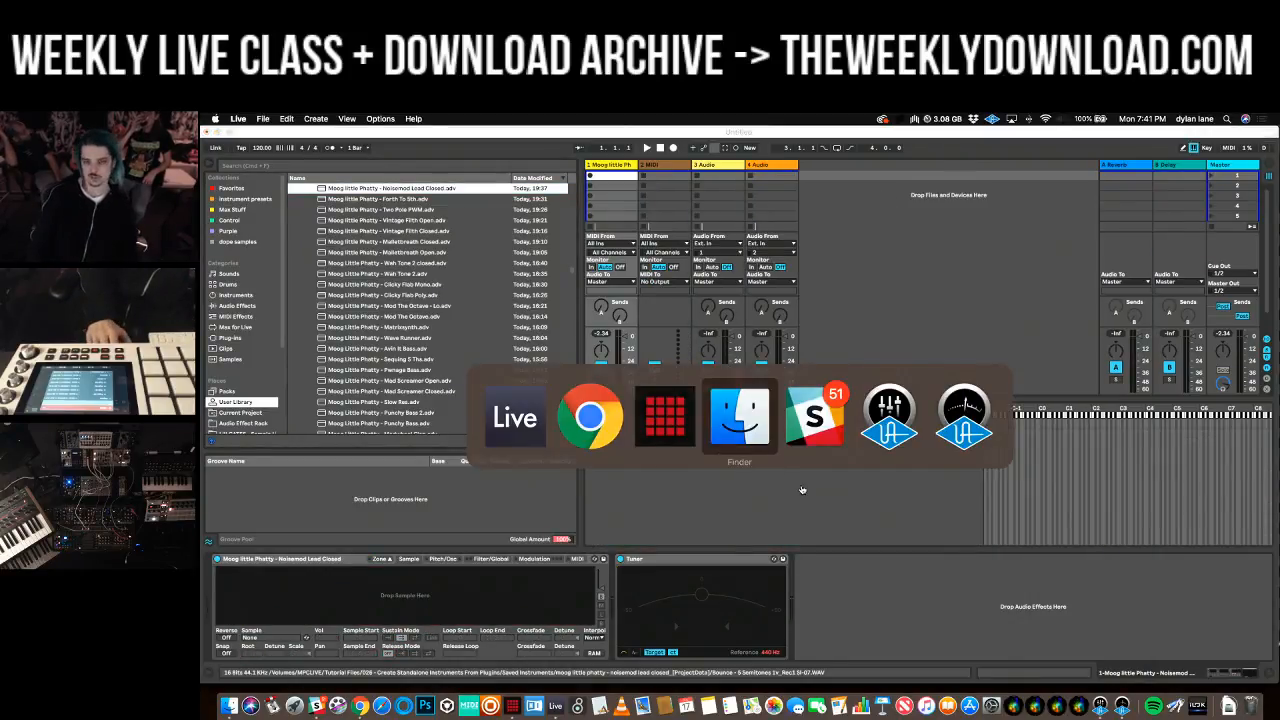
- Load slices SI-01 to SI-26 from the Moog little phatty - noisemod lead open_[ProjectData] folder into the Ableton Live Sampler's zone list
{"action": "left_click", "coordinate": [783, 145]}
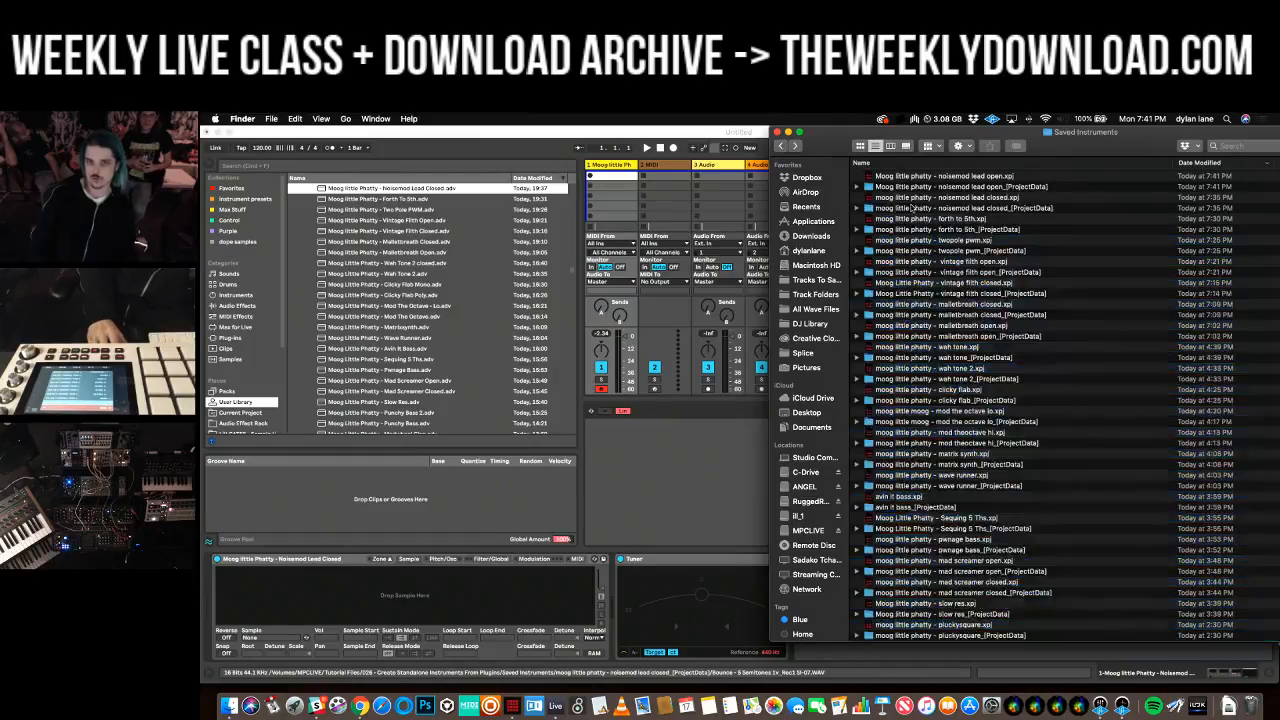
{"action": "double_click", "coordinate": [932, 188]}
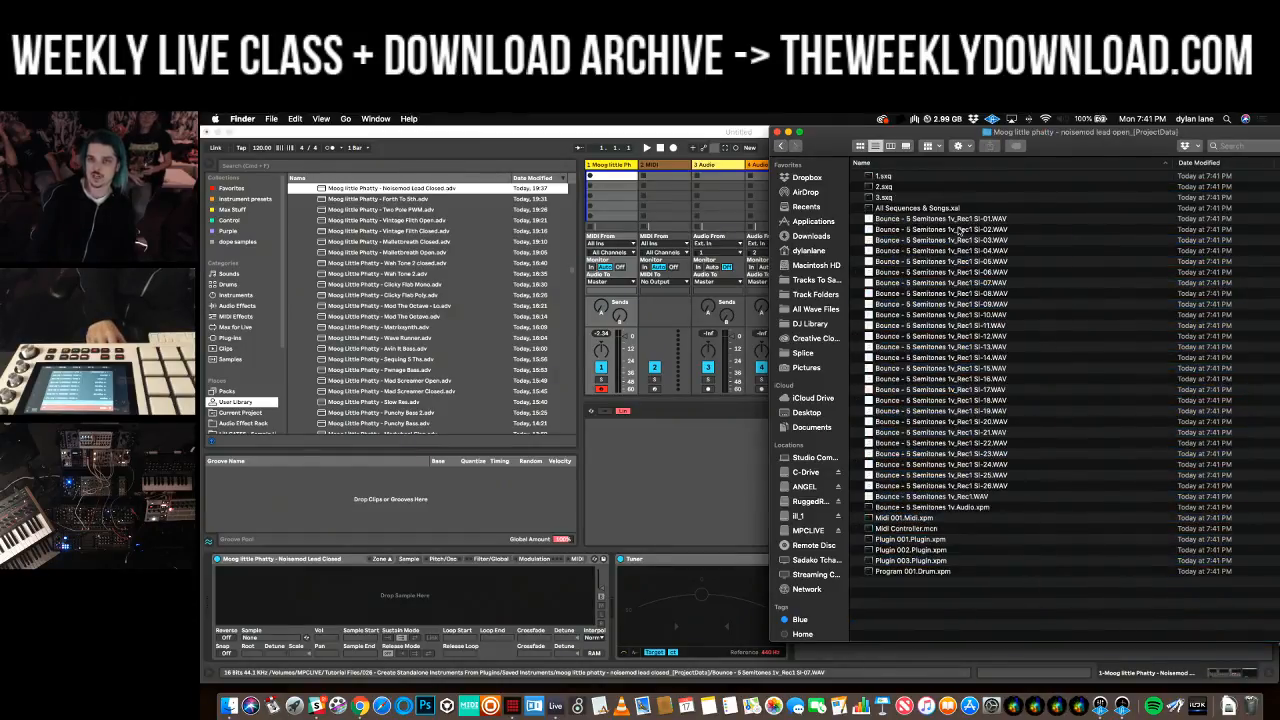
{"action": "left_click", "coordinate": [958, 219]}
{"action": "left_click", "coordinate": [969, 486], "text": "shift"}
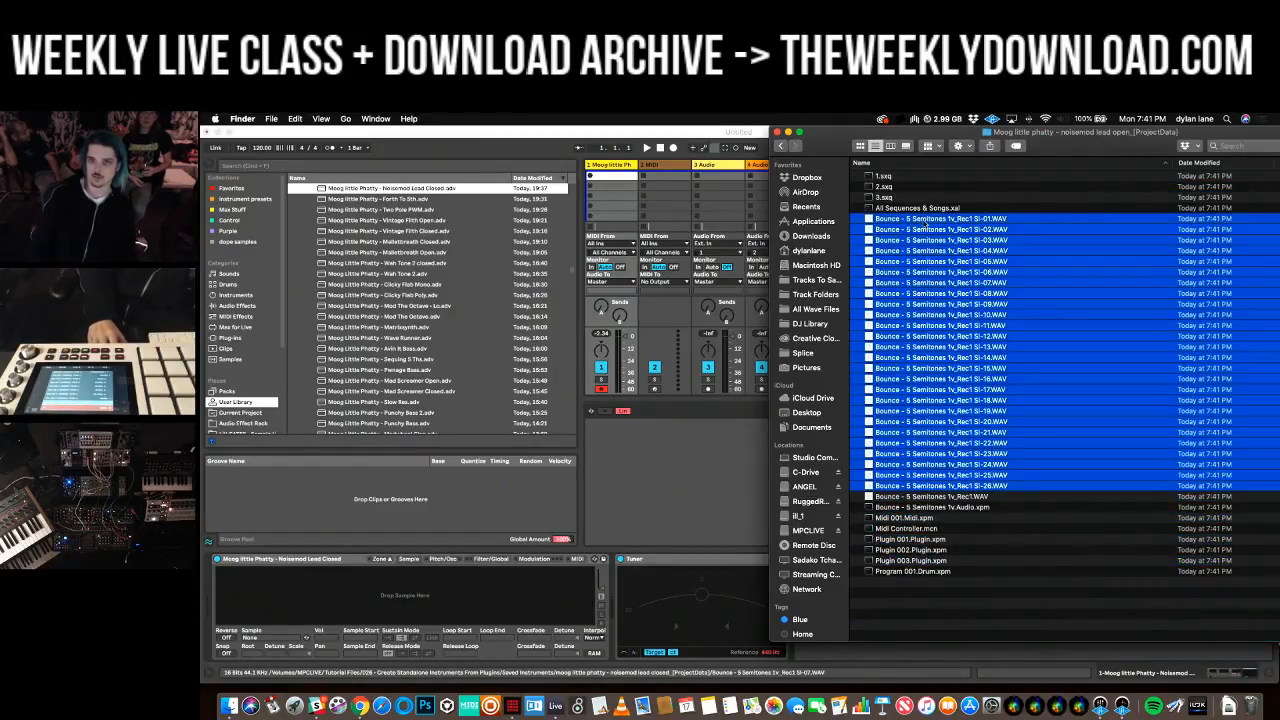
{"action": "left_click_drag", "start_coordinate": [680, 332], "coordinate": [660, 470]}
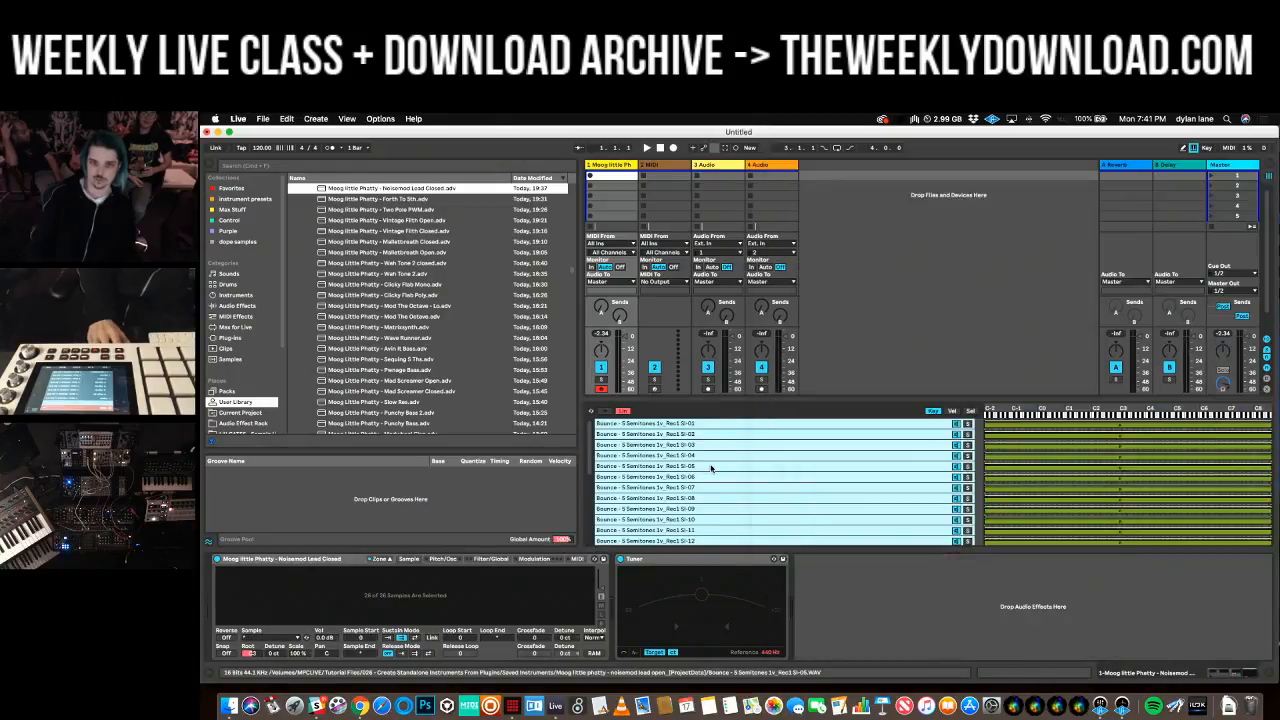
- Distribute the key ranges of all loaded sample zones equally and normalize their volumes
{"action": "right_click", "coordinate": [712, 468]}
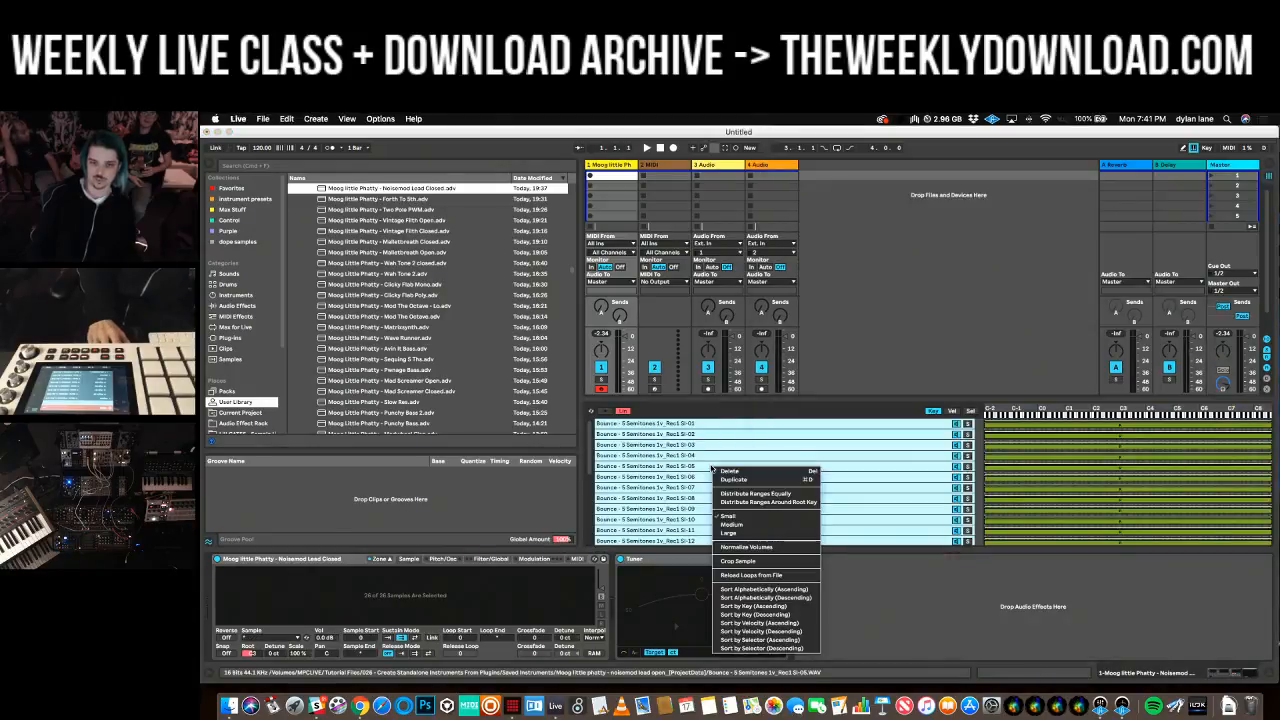
{"action": "left_click", "coordinate": [767, 493]}
{"action": "right_click", "coordinate": [774, 492]}
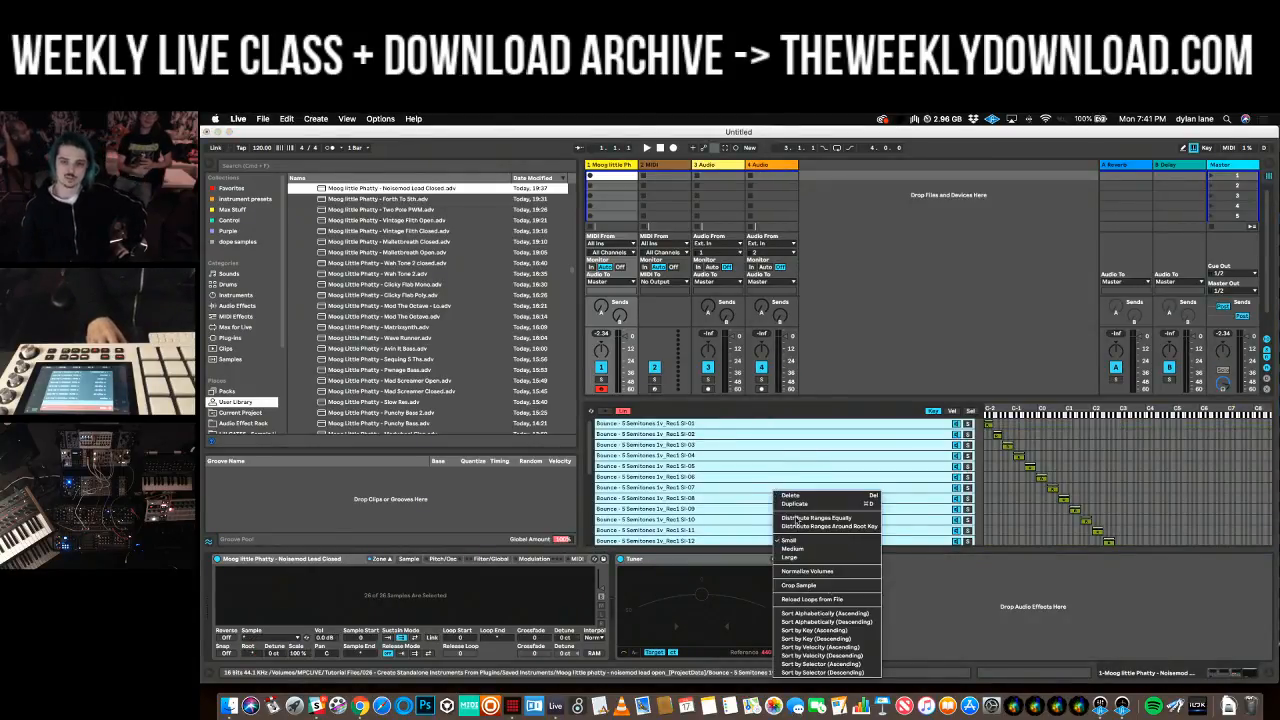
{"action": "left_click", "coordinate": [824, 573]}
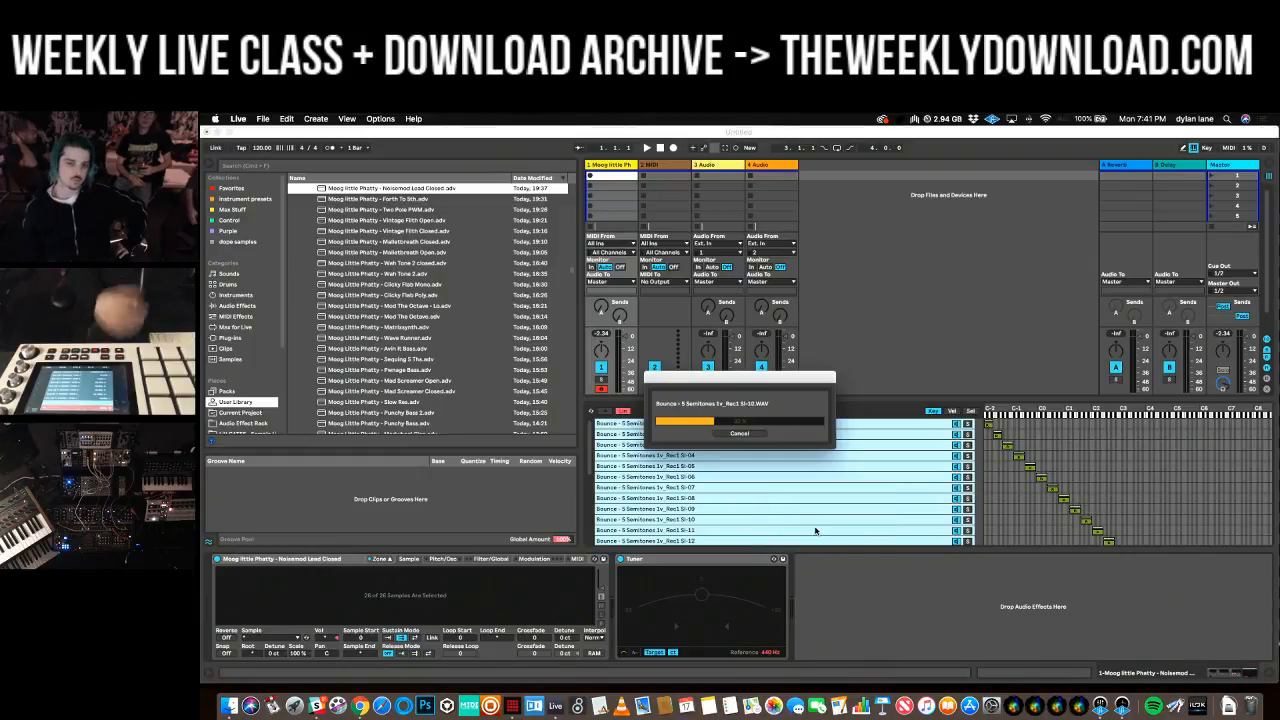
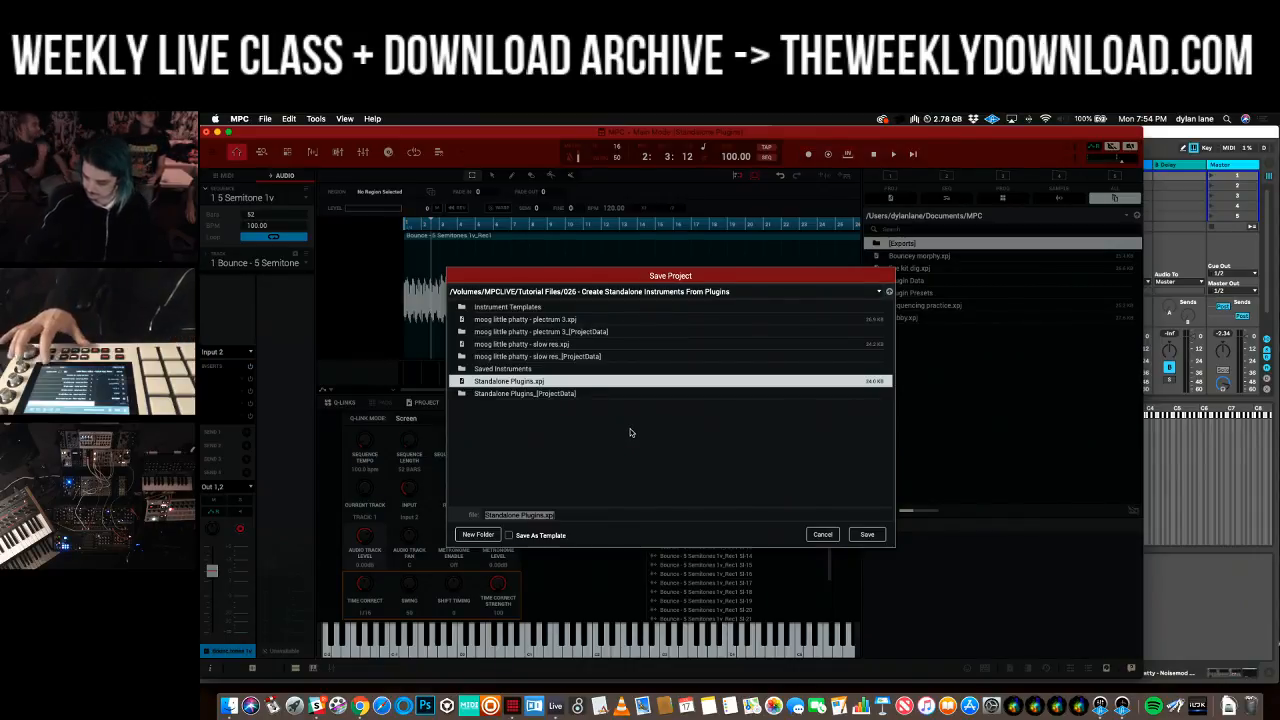
- Save the sliced project as moog little phatty - bright moog open in Saved Instruments and switch to Finder beside Ableton Live
{"action": "key", "text": "Return"}
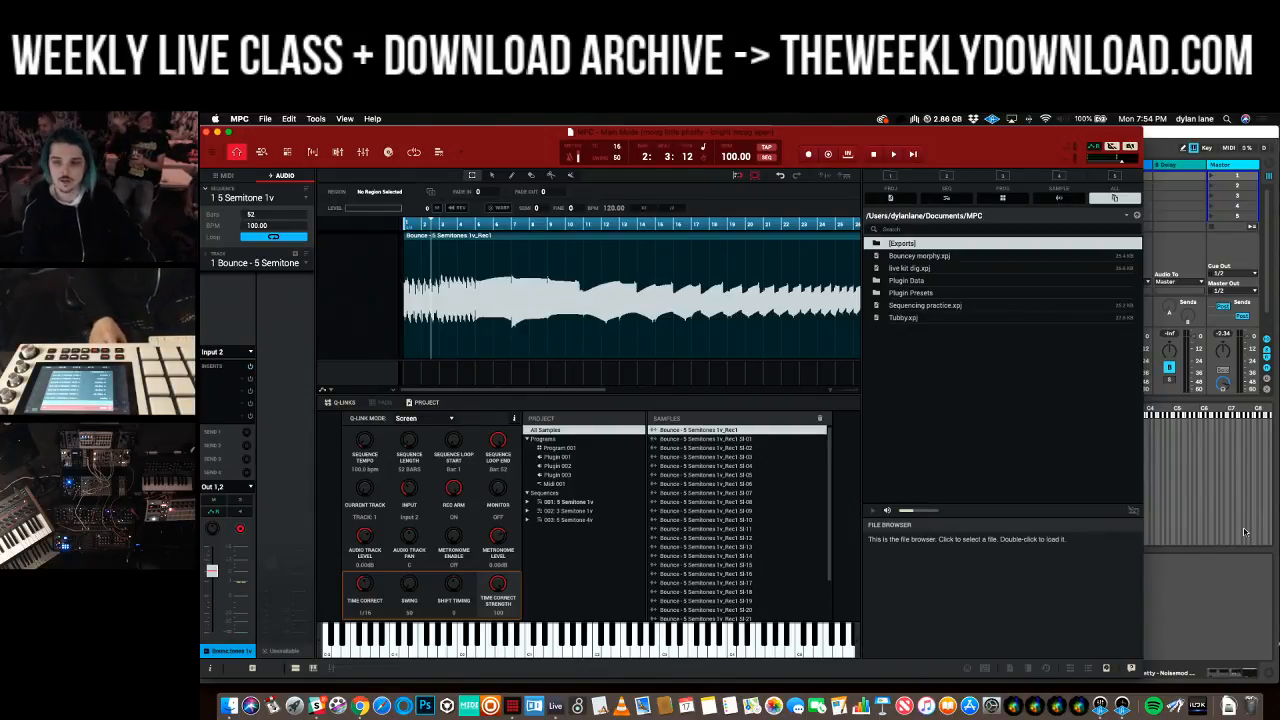
{"action": "left_click", "coordinate": [1183, 605]}
{"action": "key", "text": "super+Tab"}
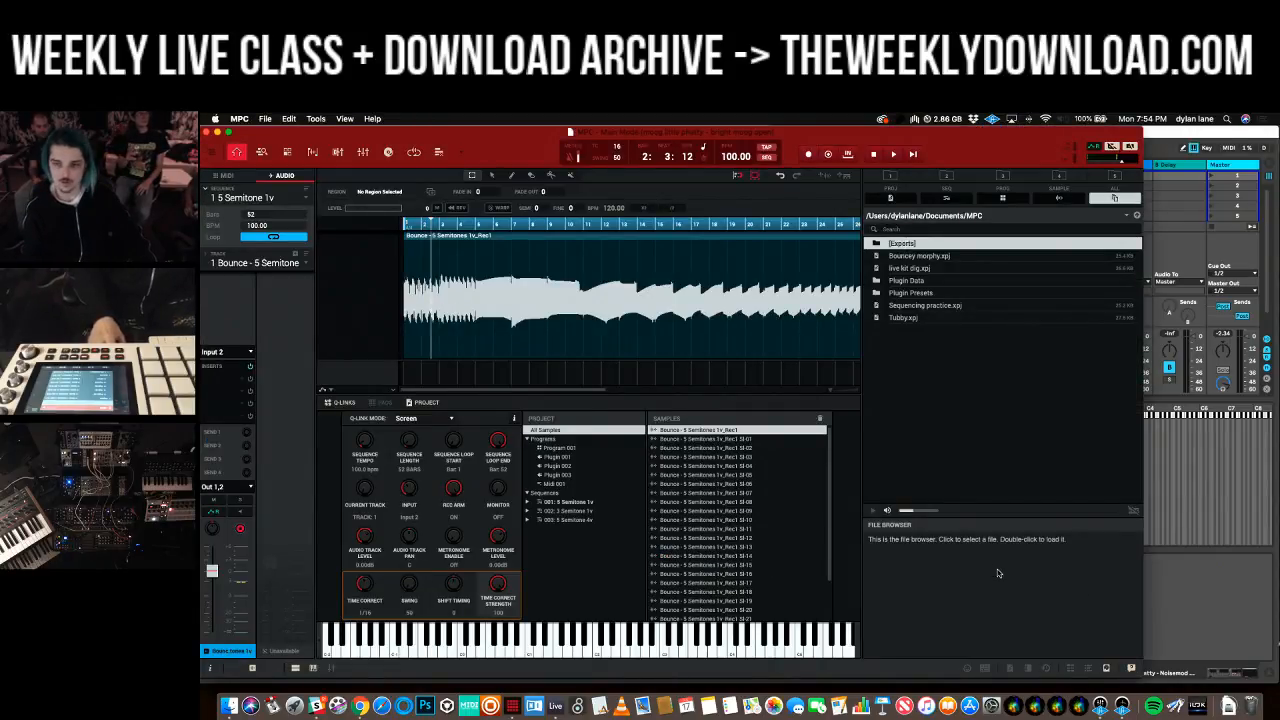
{"action": "left_click", "coordinate": [1249, 605]}
{"action": "key", "text": "super+Tab"}
{"action": "key", "text": "super+Tab"}
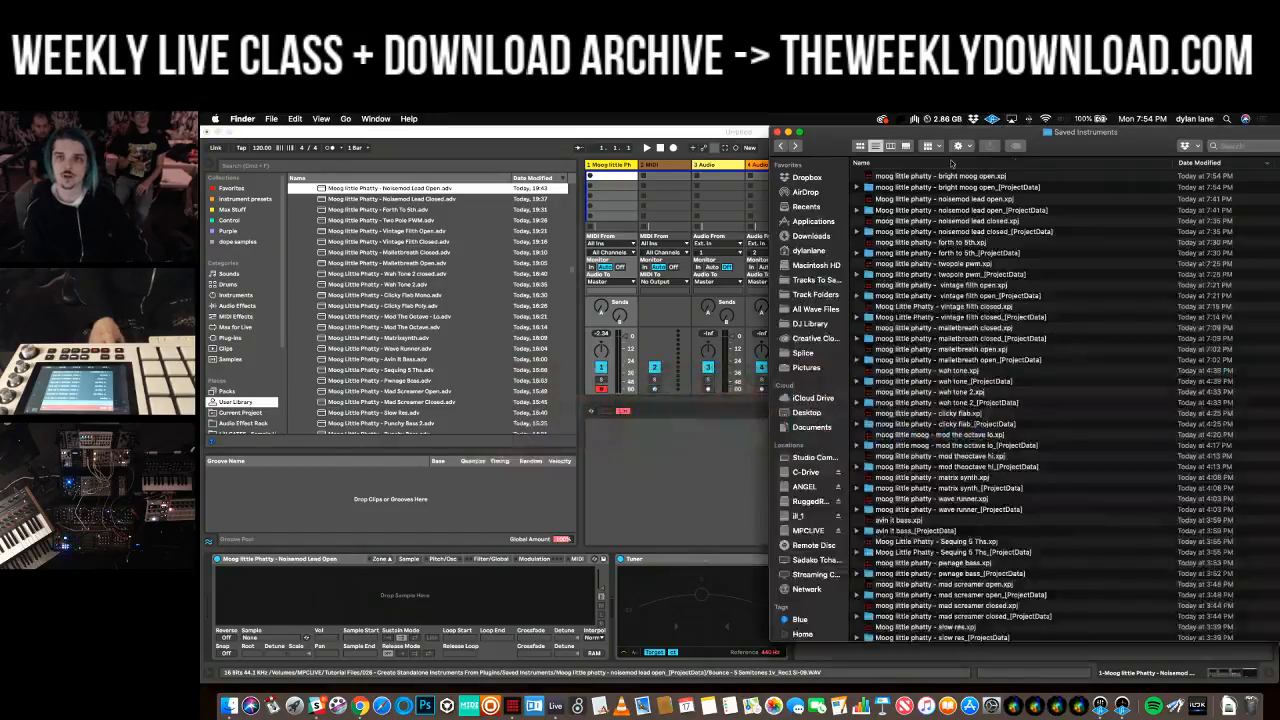
- Load slices SI-01 to SI-26 from the moog little phatty - bright moog open_[ProjectData] folder into the Ableton Live Sampler's zone list
{"action": "left_click", "coordinate": [928, 188]}
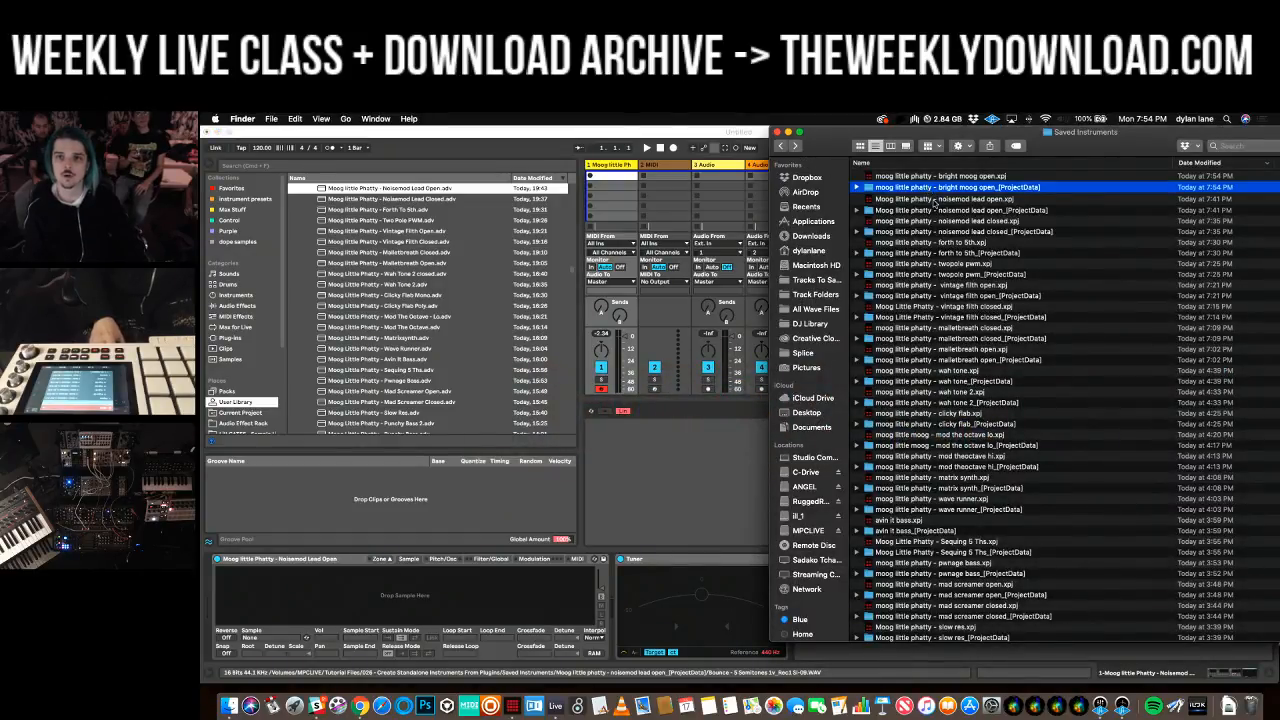
{"action": "key", "text": "super+Down"}
{"action": "left_click", "coordinate": [910, 219]}
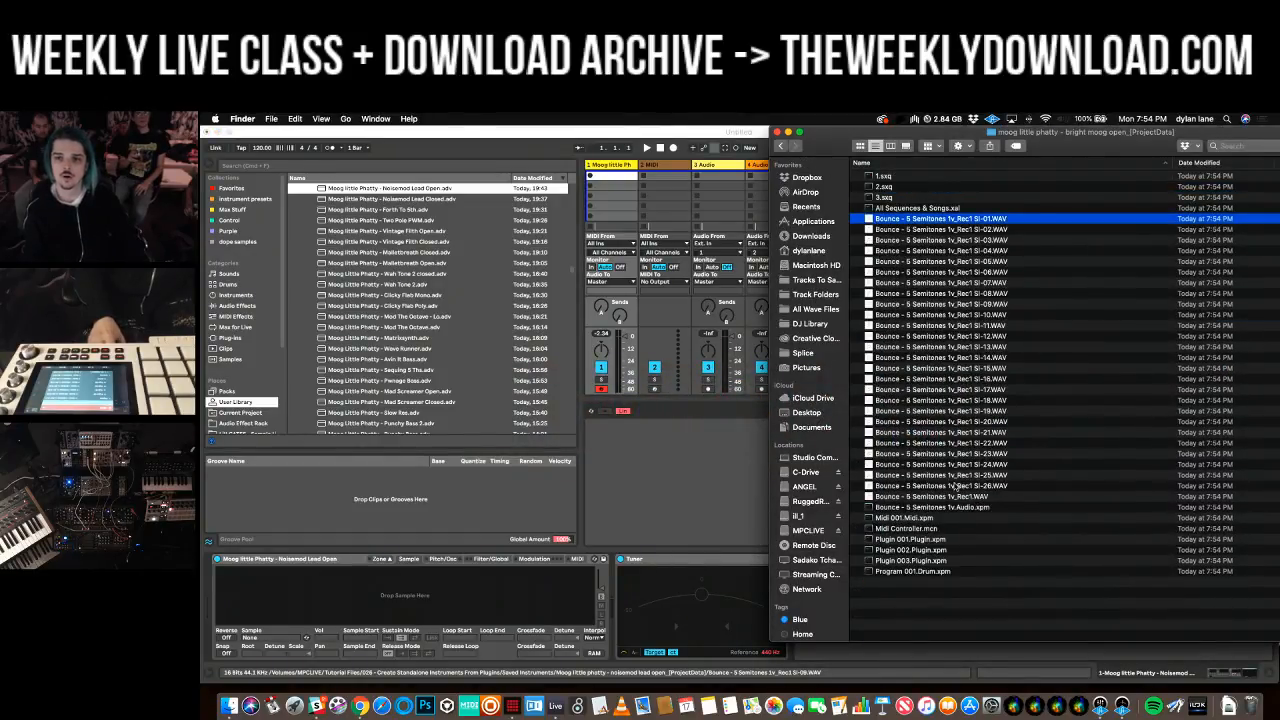
{"action": "left_click", "coordinate": [955, 486], "text": "shift"}
{"action": "left_click_drag", "start_coordinate": [955, 486], "coordinate": [688, 457]}
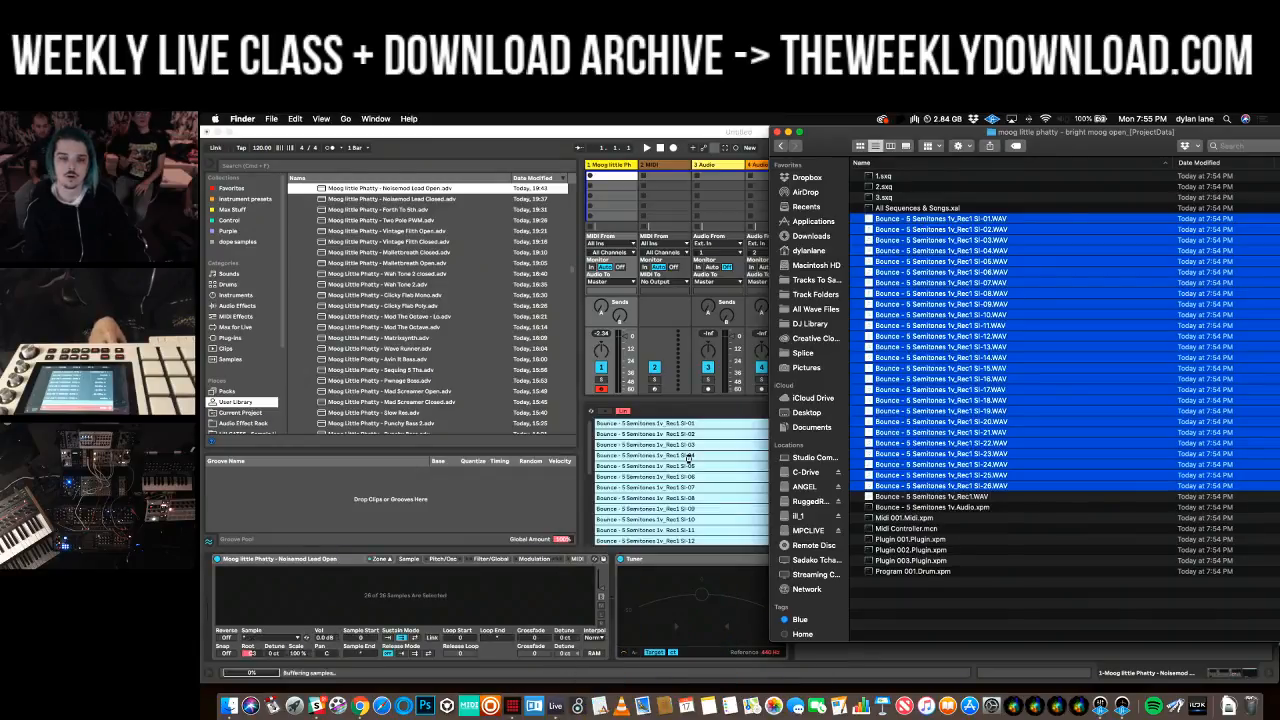
- Distribute the bright moog open zones' key ranges equally and normalize their volumes
{"action": "left_click", "coordinate": [688, 457]}
{"action": "right_click", "coordinate": [700, 452]}
{"action": "left_click", "coordinate": [763, 476]}
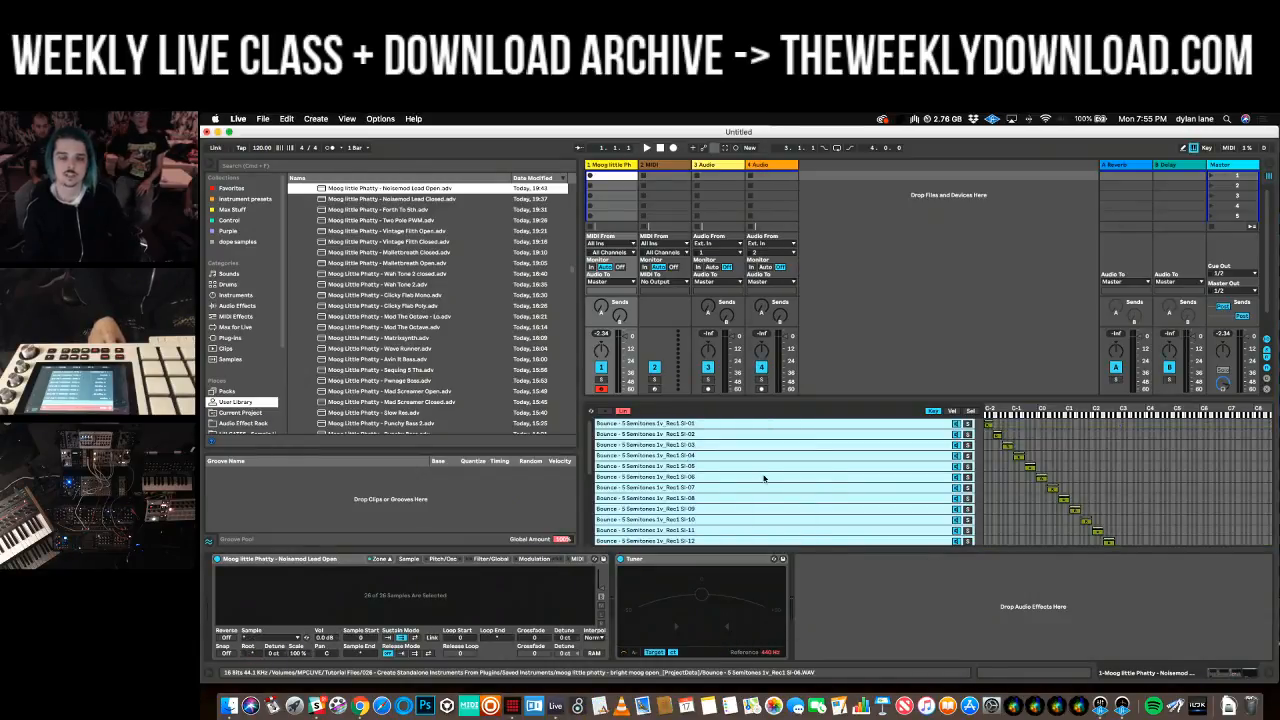
{"action": "right_click", "coordinate": [765, 478]}
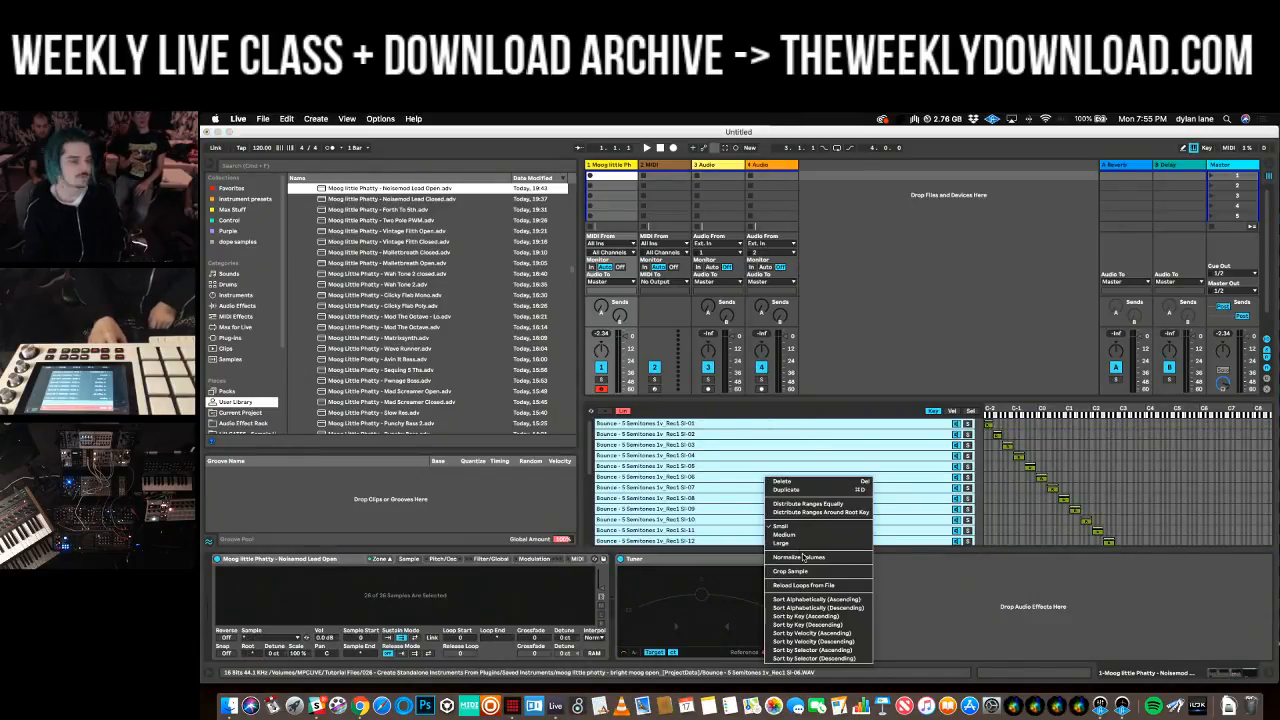
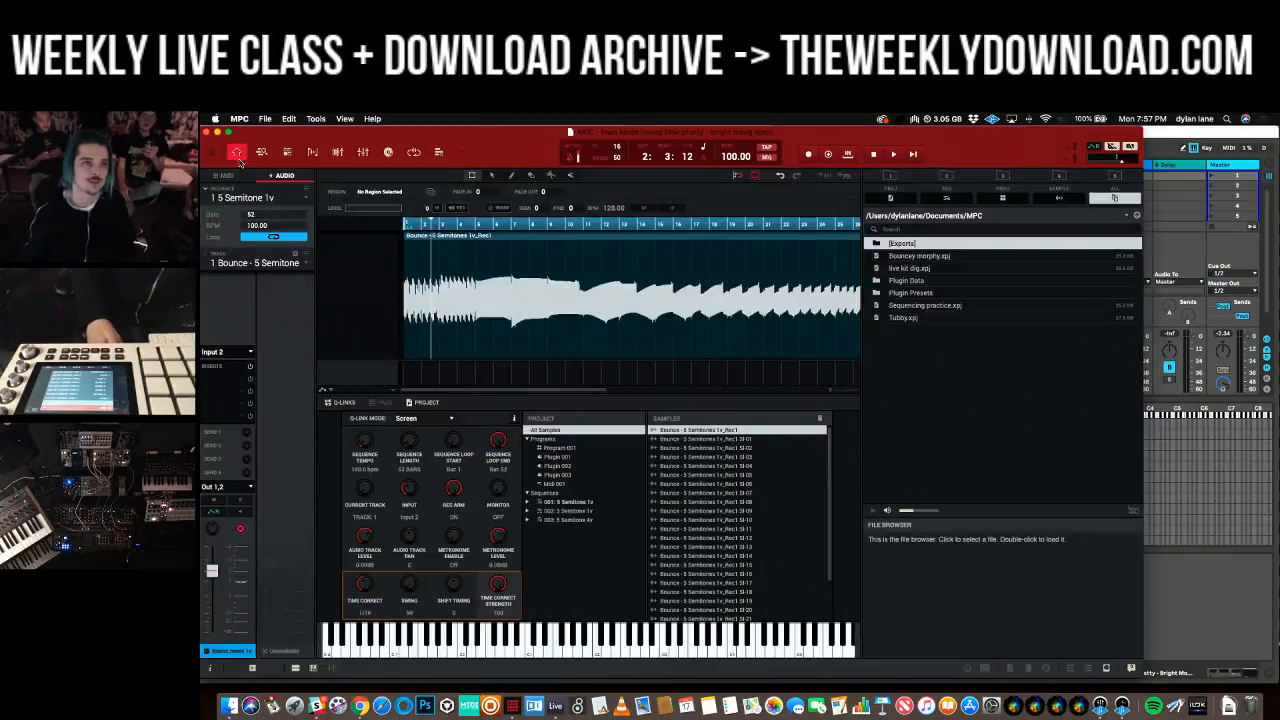
- Load the recent project Standalone Plugins.xpj in MPC as the starting point for another recording
{"action": "left_click", "coordinate": [266, 118]}
{"action": "mouse_move", "coordinate": [330, 160]}
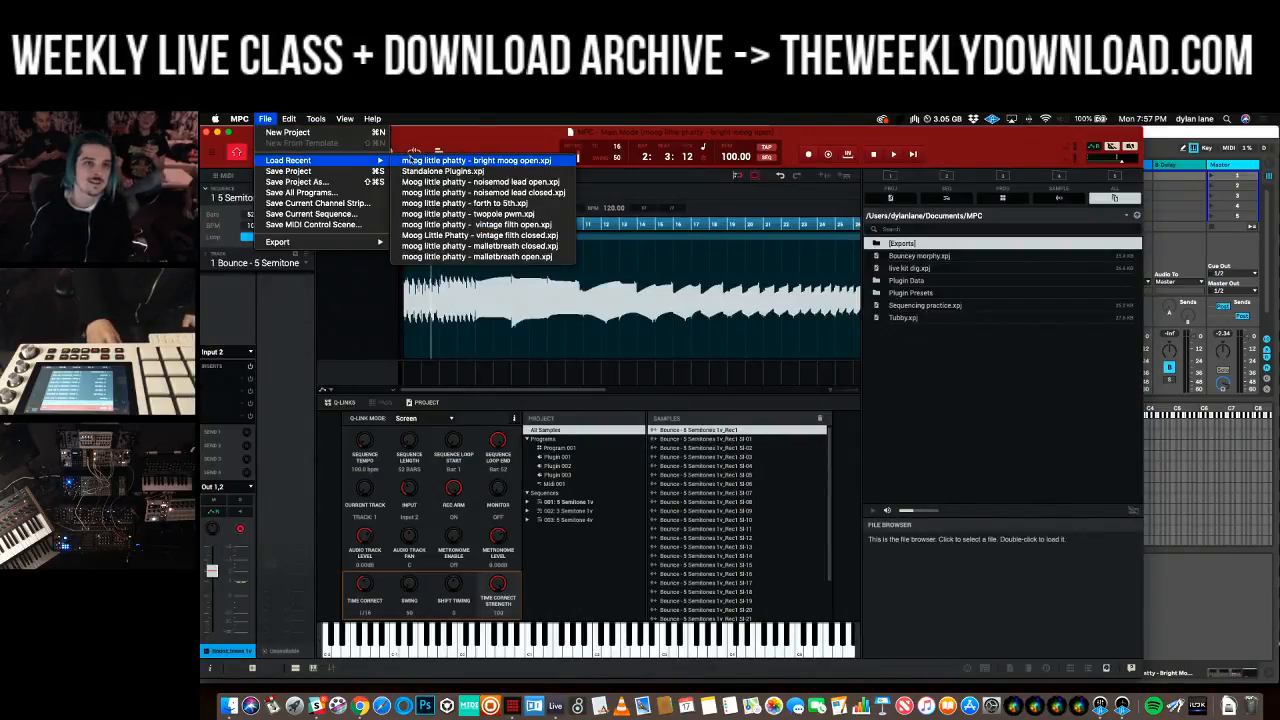
{"action": "left_click", "coordinate": [441, 172]}
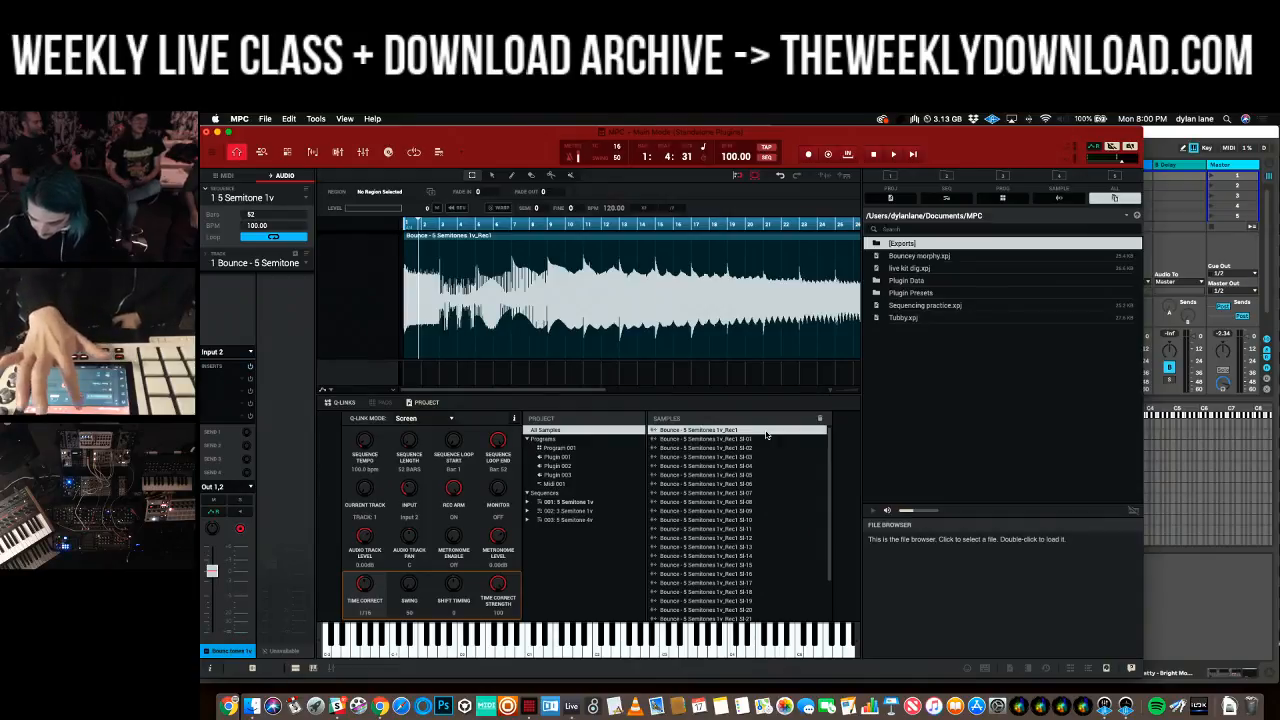
- Save the sliced project as moog little phatty - onepole pwm in Saved Instruments and switch to Ableton Live
{"action": "key", "text": "super+s"}
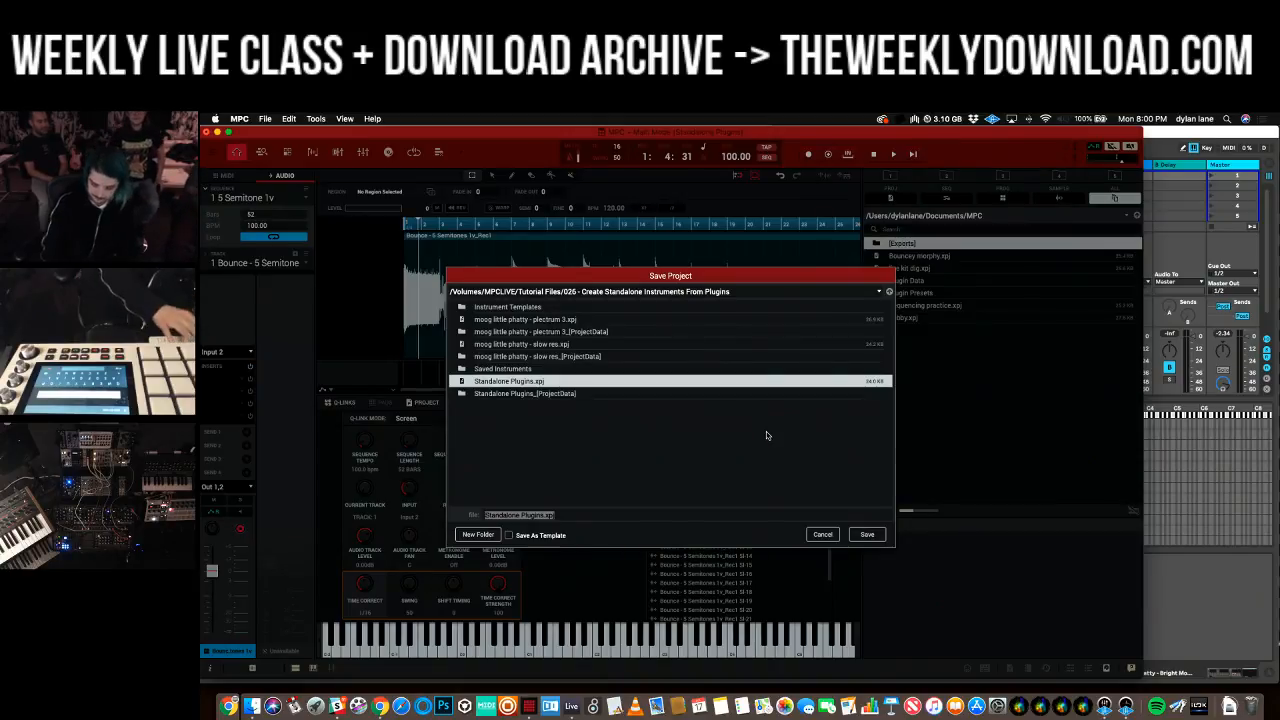
{"action": "key", "text": "Return"}
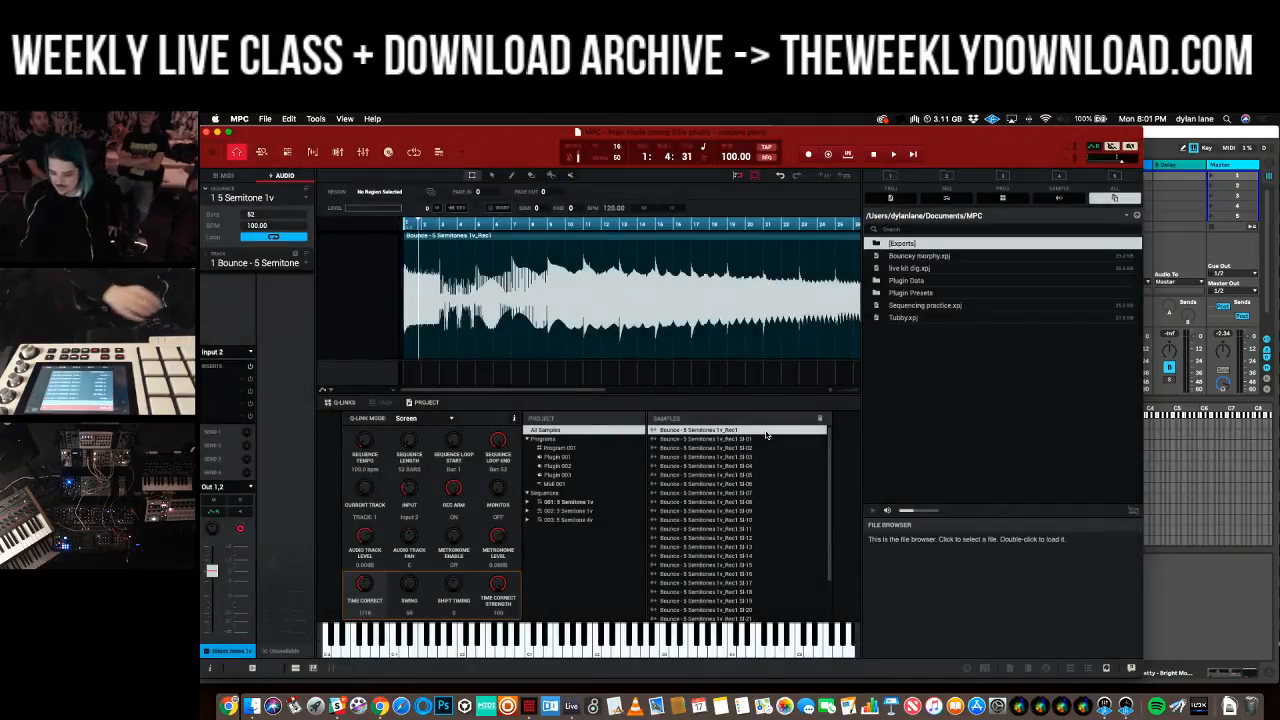
{"action": "key", "text": "super+Tab"}
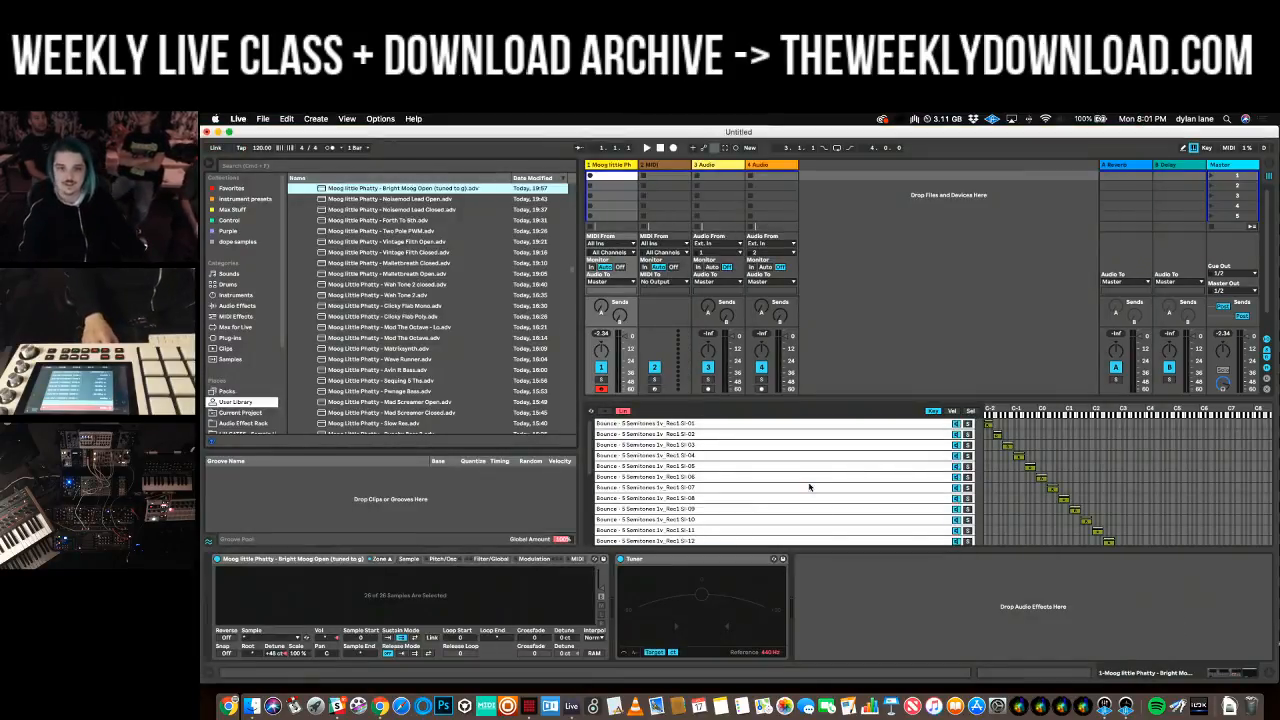
- Delete all sample zones from the Bright Moog Open (tuned to g) Sampler and leave Ableton Live
{"action": "left_click", "coordinate": [810, 487]}
{"action": "key", "text": "super+a"}
{"action": "key", "text": "Delete"}
{"action": "key", "text": "super+Tab"}
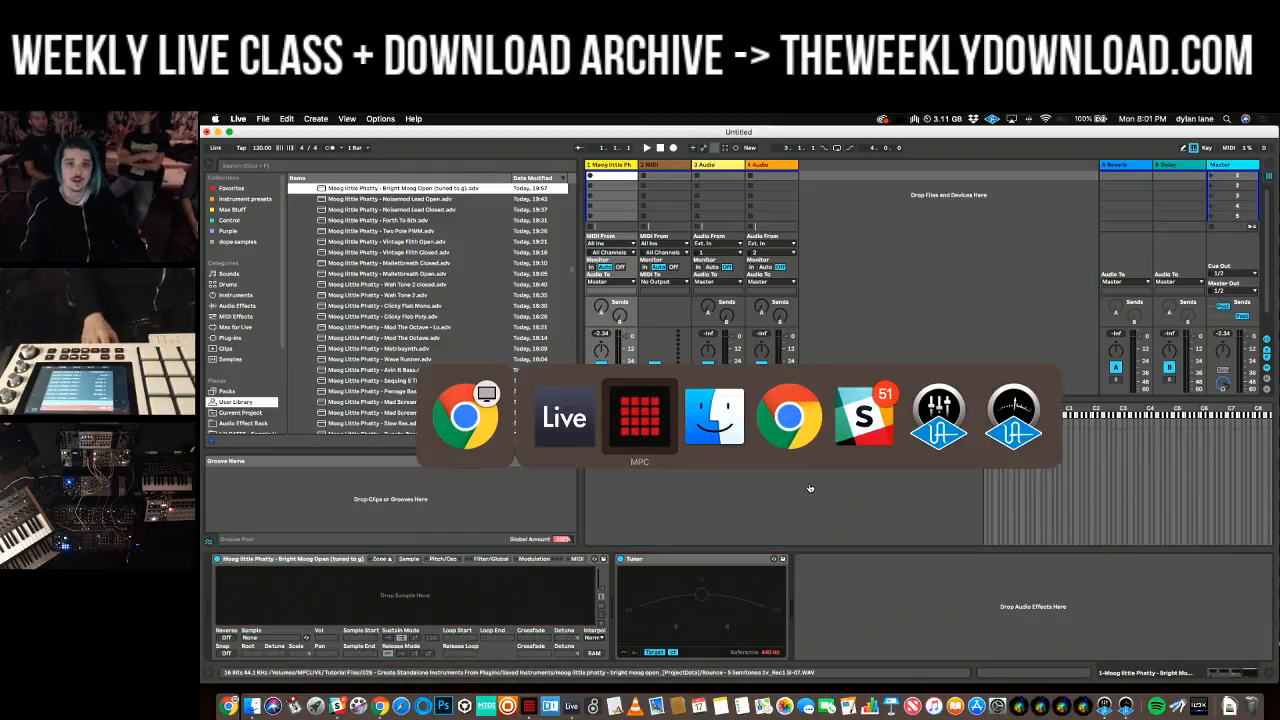
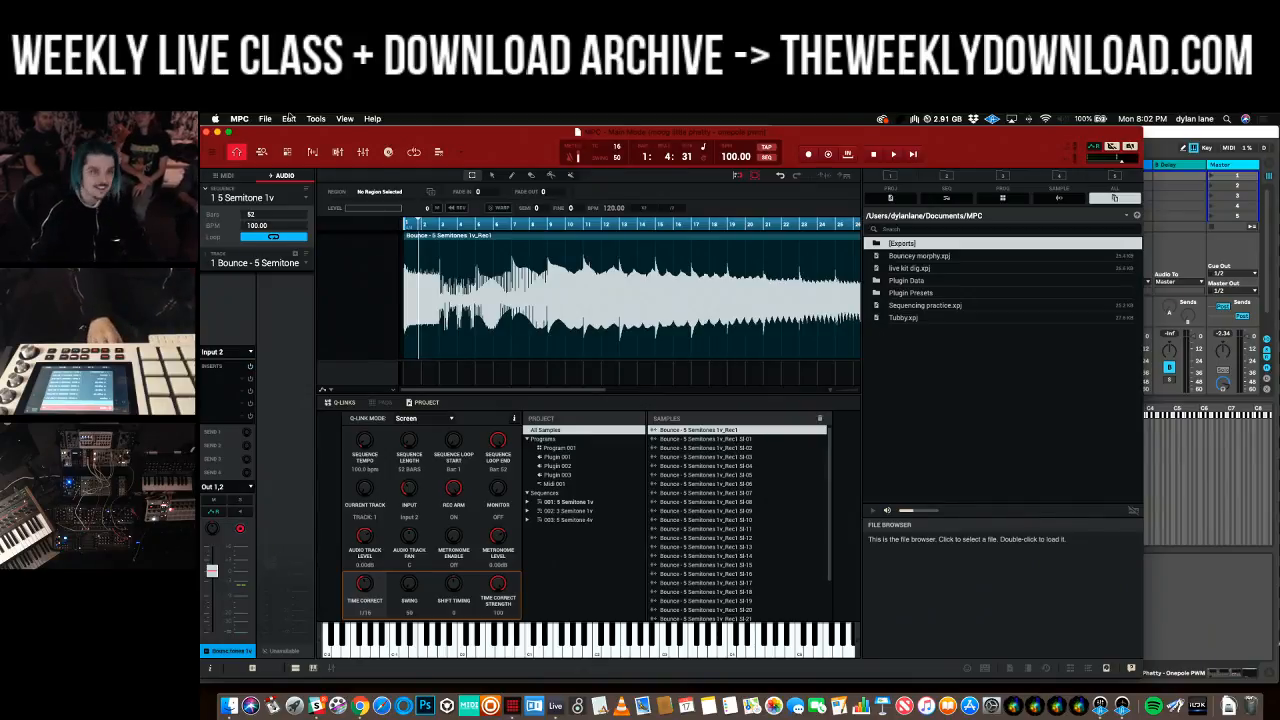
- Replace the onepole pwm project in MPC by loading the recent project Standalone Plugins.xpj
{"action": "left_click", "coordinate": [265, 118]}
{"action": "mouse_move", "coordinate": [355, 160]}
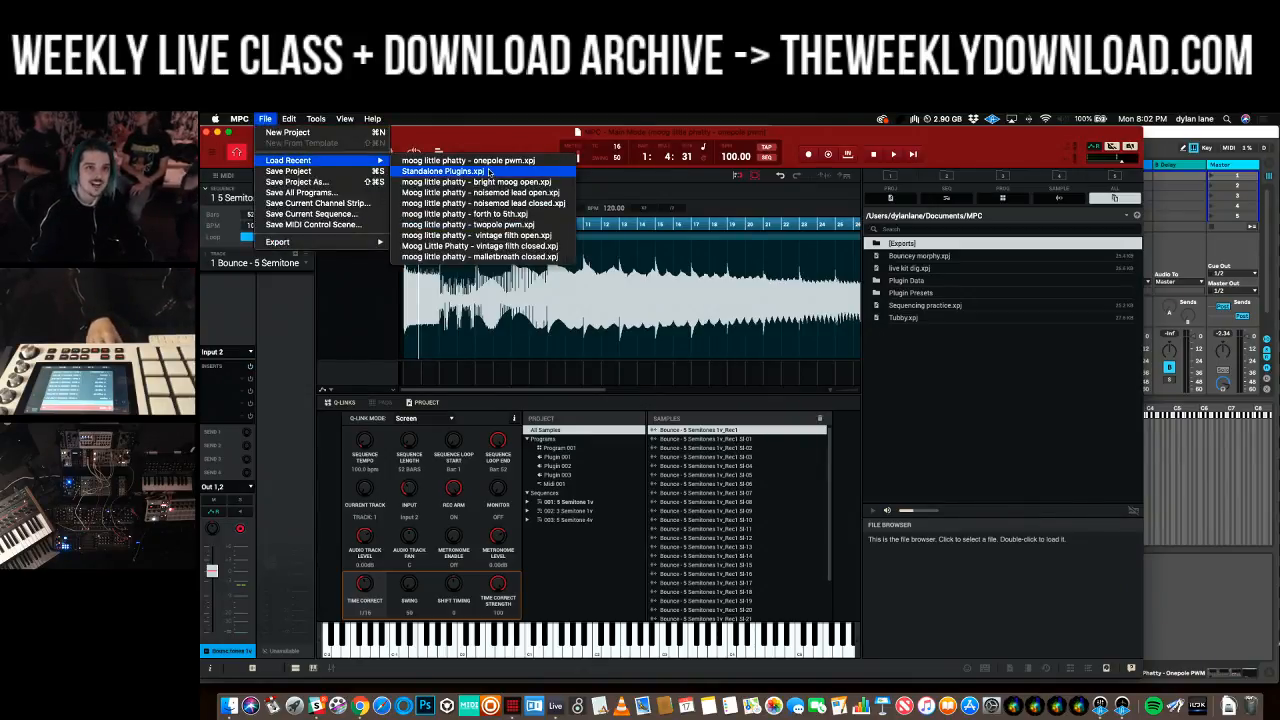
{"action": "left_click", "coordinate": [445, 171]}
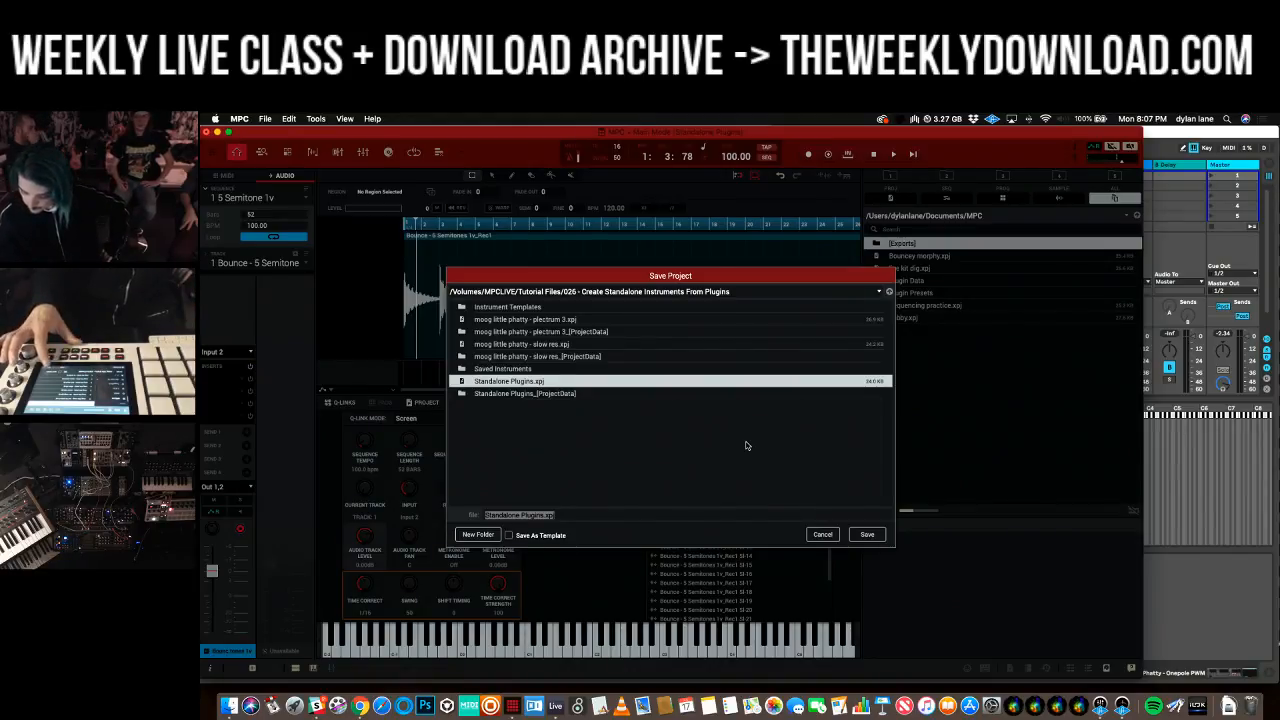
- Save the sliced project as moog little phatty - plectrumtweed in Saved Instruments and reload the recent Standalone Plugins.xpj
{"action": "key", "text": "Return"}
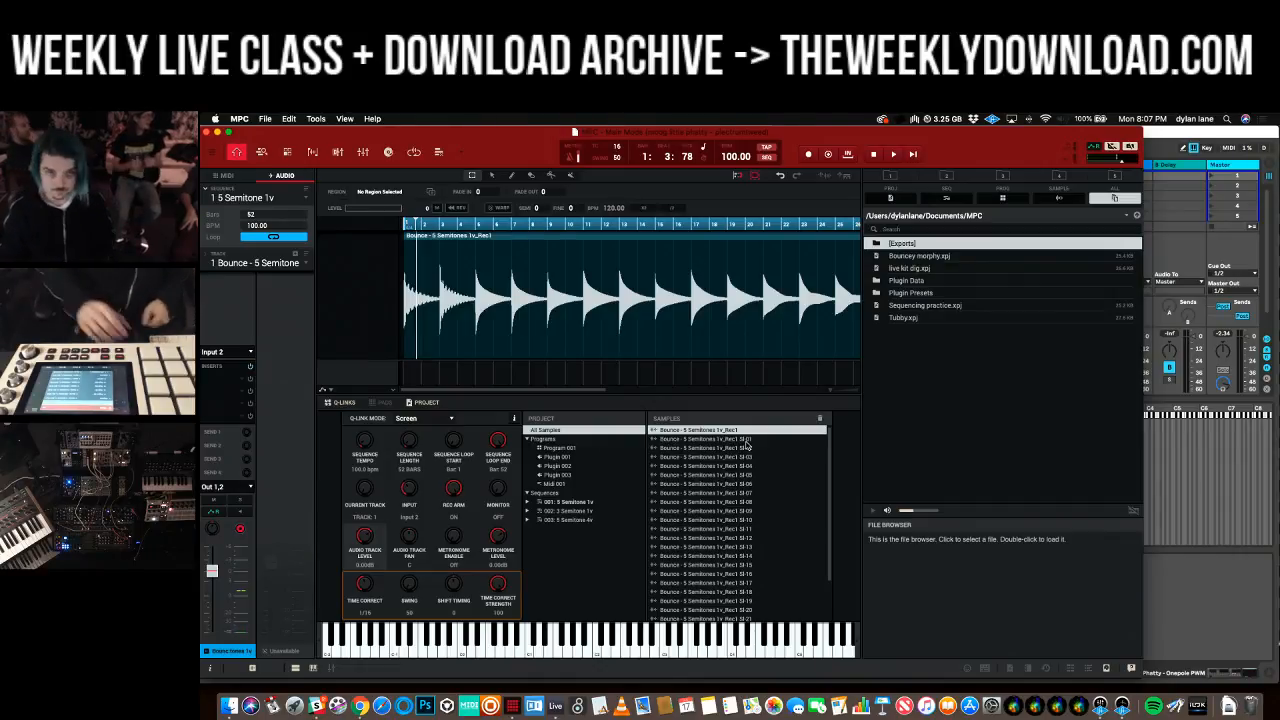
{"action": "left_click", "coordinate": [268, 118]}
{"action": "mouse_move", "coordinate": [305, 160]}
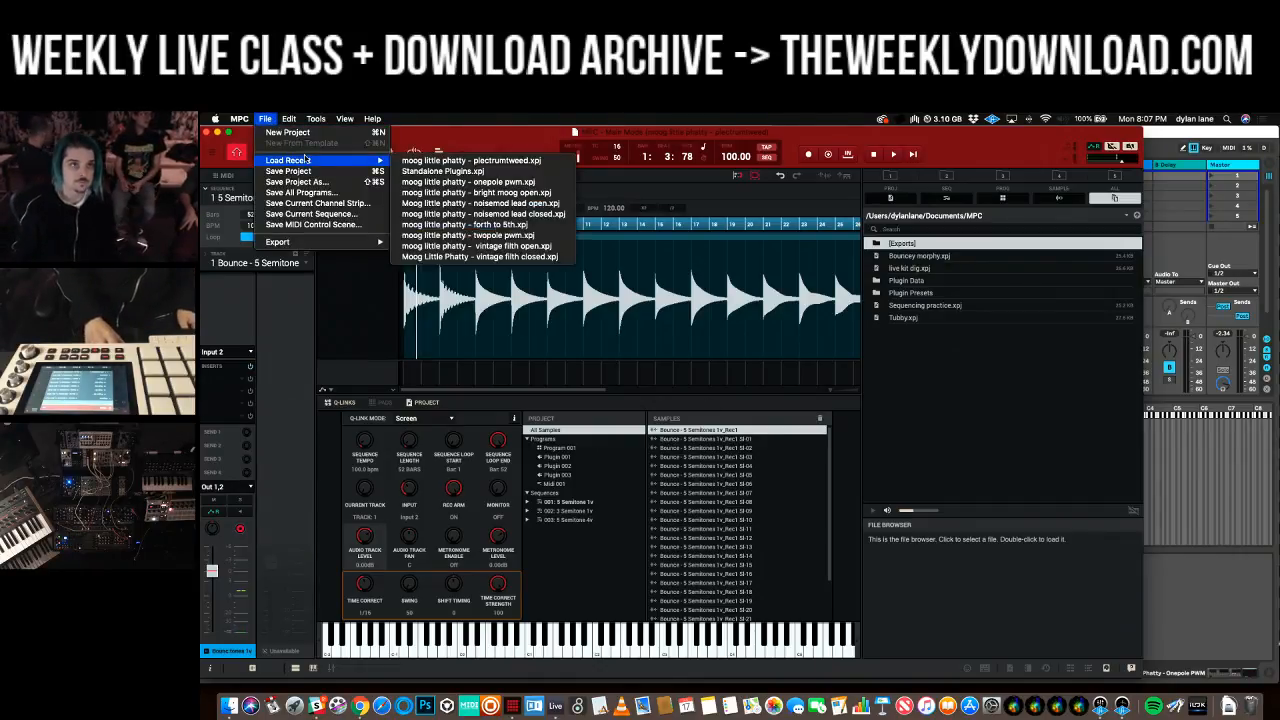
{"action": "left_click", "coordinate": [480, 175]}
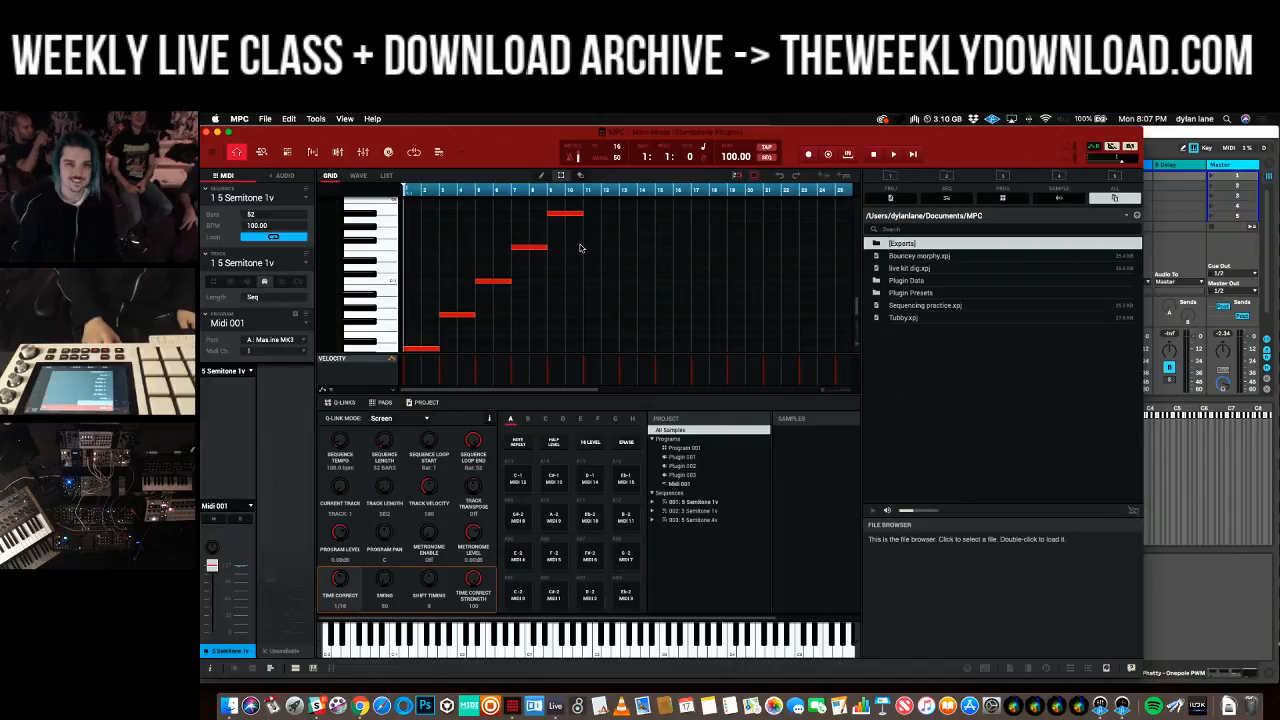
{"action": "scroll", "coordinate": [558, 286], "scroll_direction": "down", "scroll_amount": 2}
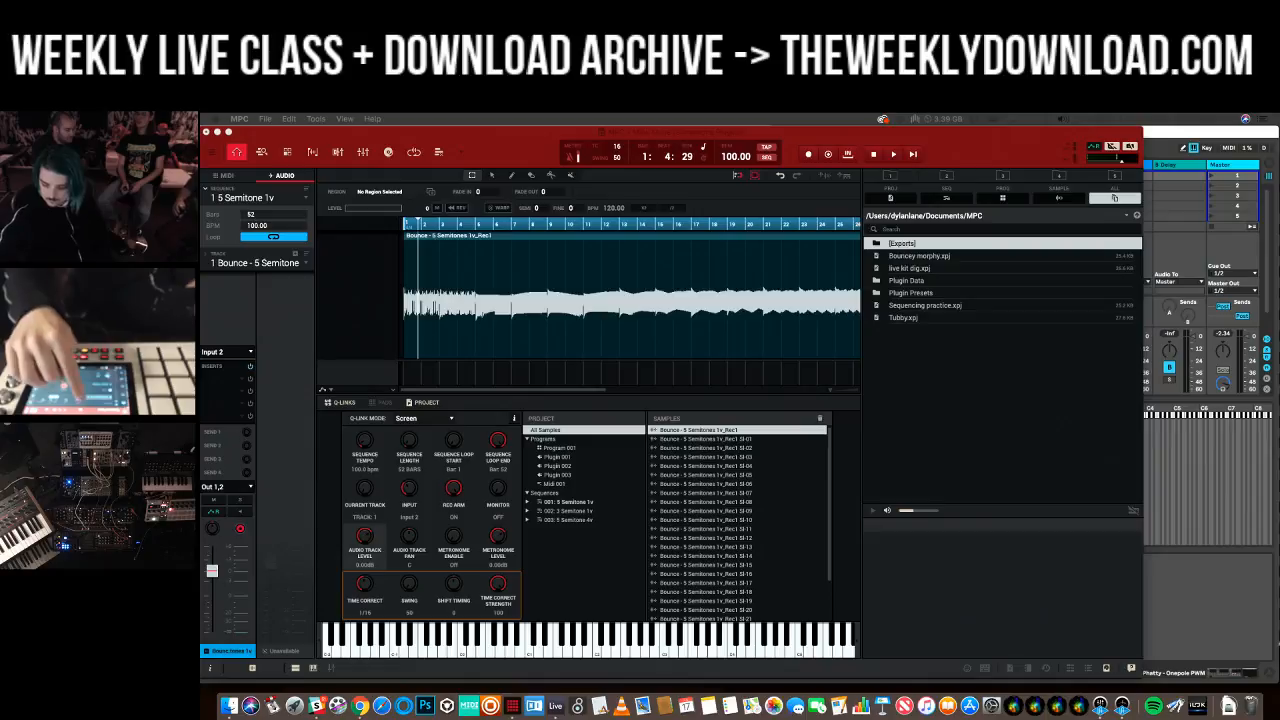
- Save the sliced project as Moog little phatty - rezzy mania in Saved Instruments and switch to Finder beside Ableton Live
{"action": "key", "text": "super+shift+s"}
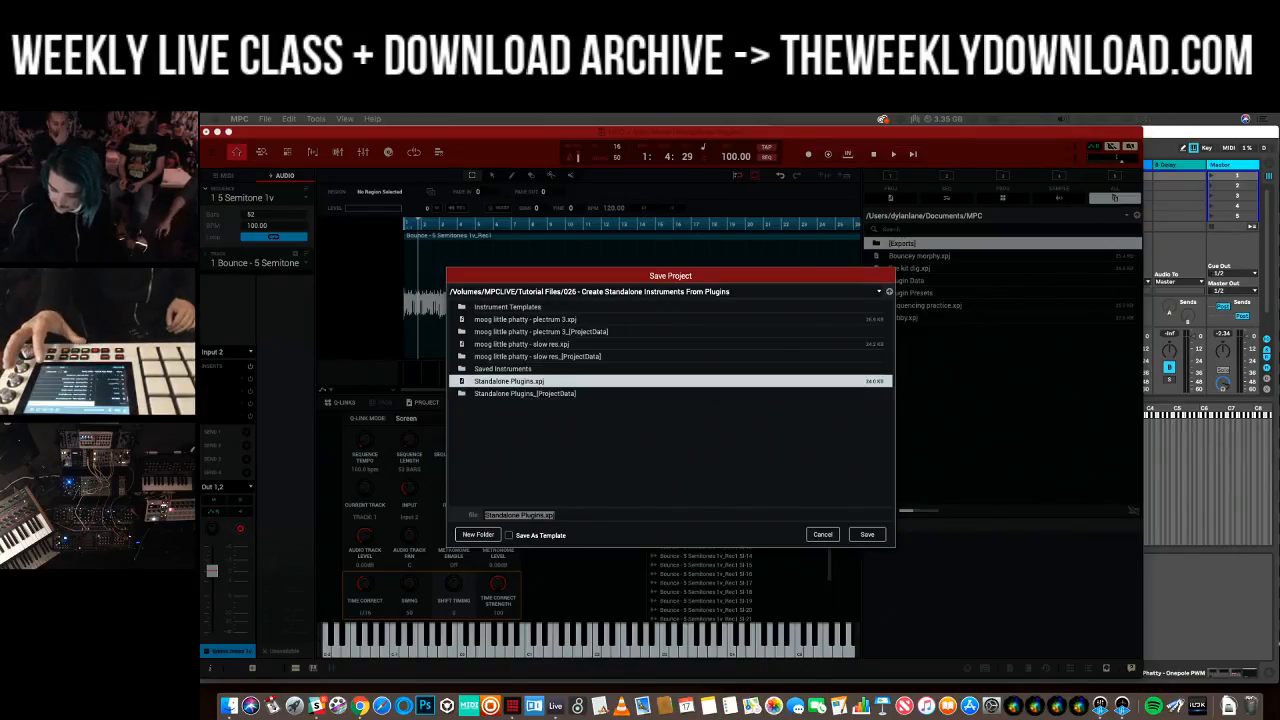
{"action": "key", "text": "Return"}
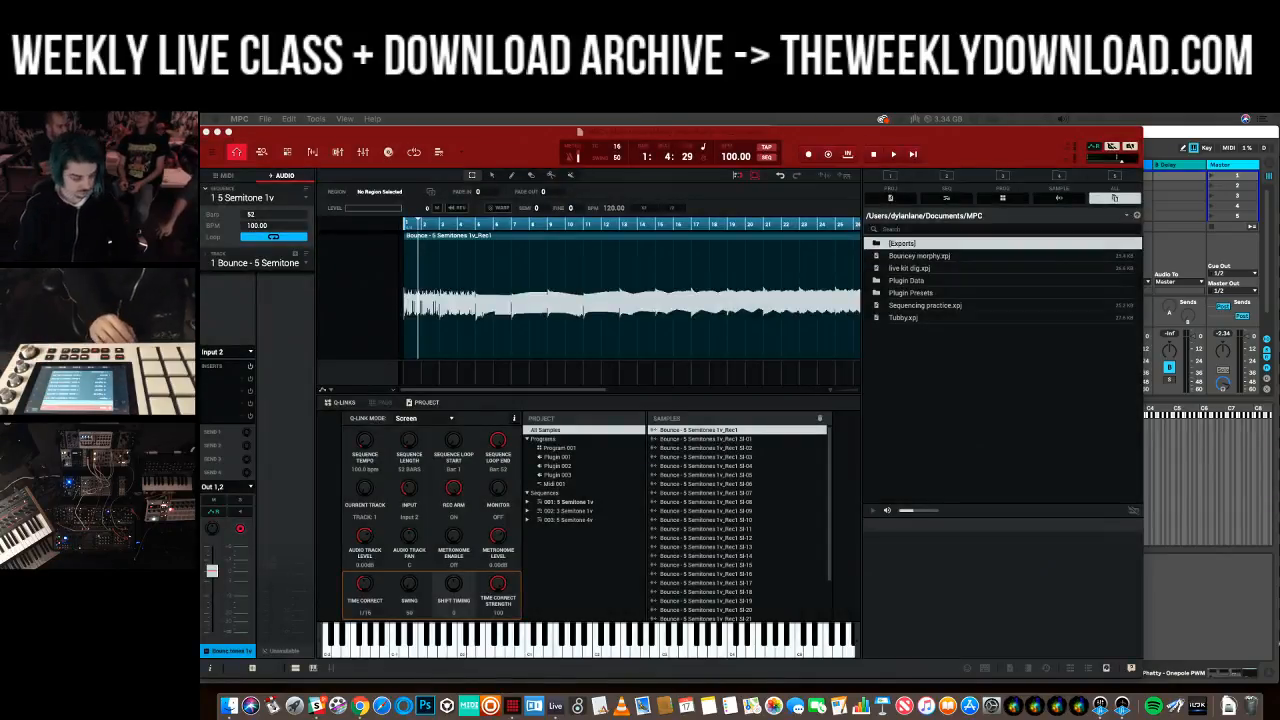
{"action": "key", "text": "super+Tab"}
{"action": "key", "text": "super+Tab"}
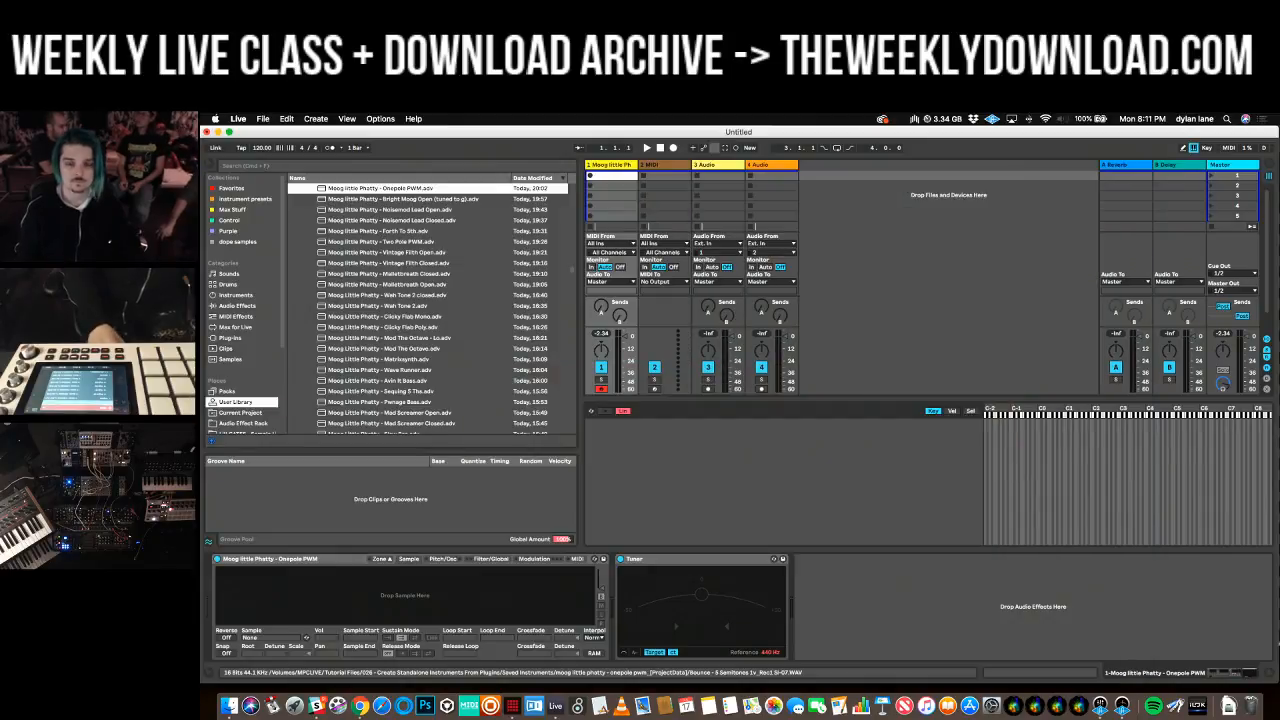
{"action": "key", "text": "super+Tab"}
{"action": "key", "text": "super+Tab"}
{"action": "key", "text": "super+Tab"}
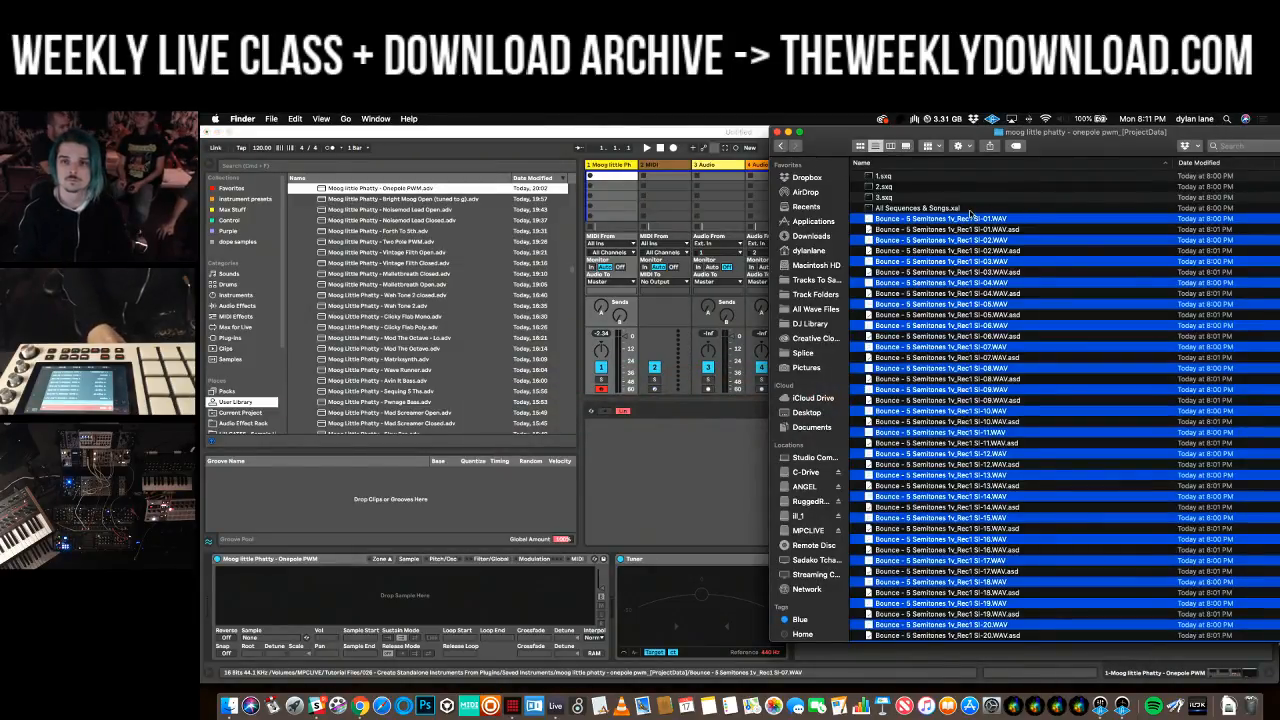
- Load slices SI-01 to SI-26 from the Moog little phatty - rezzy mania_[ProjectData] folder into the Onepole PWM Sampler's empty zone list
{"action": "left_click", "coordinate": [781, 149]}
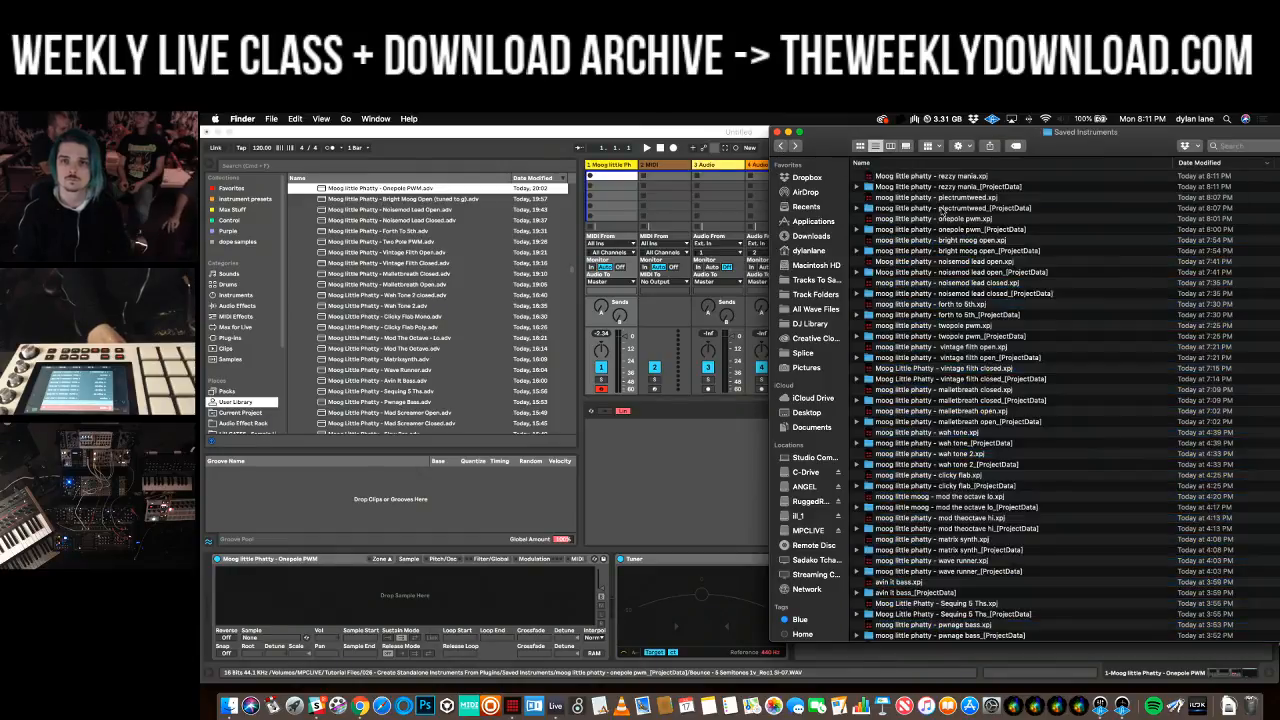
{"action": "left_click", "coordinate": [958, 187]}
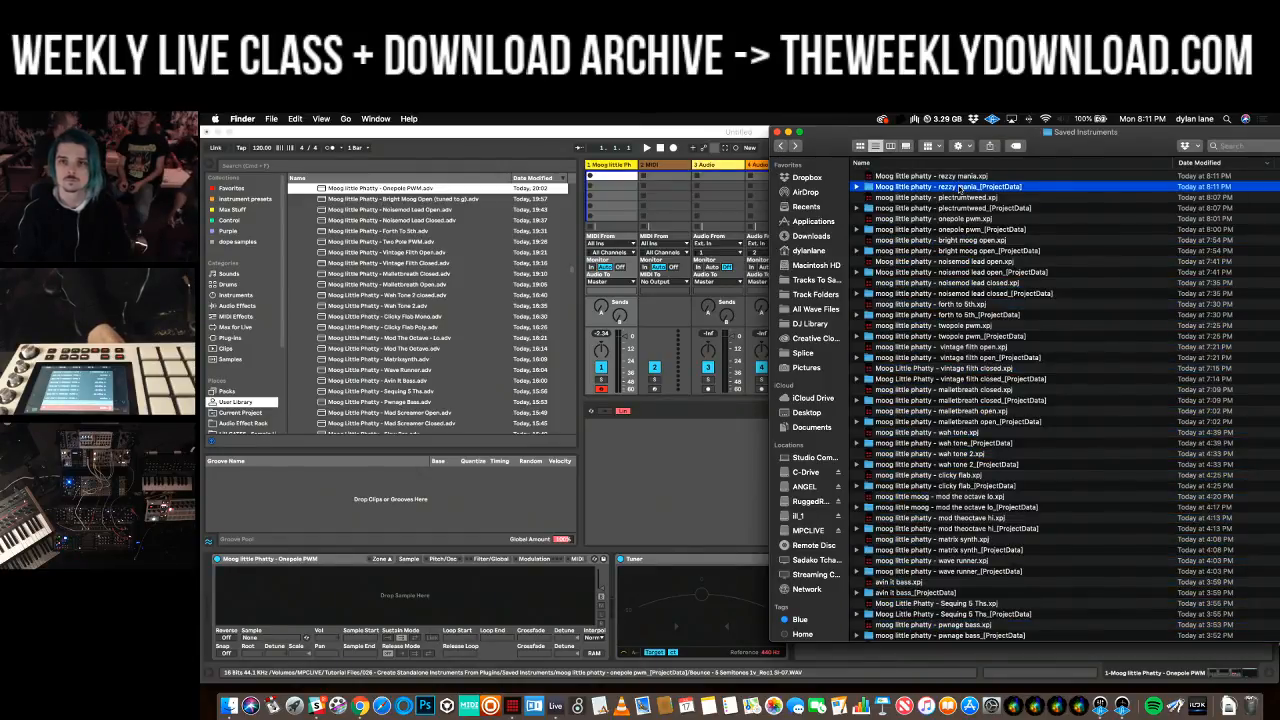
{"action": "double_click", "coordinate": [963, 188]}
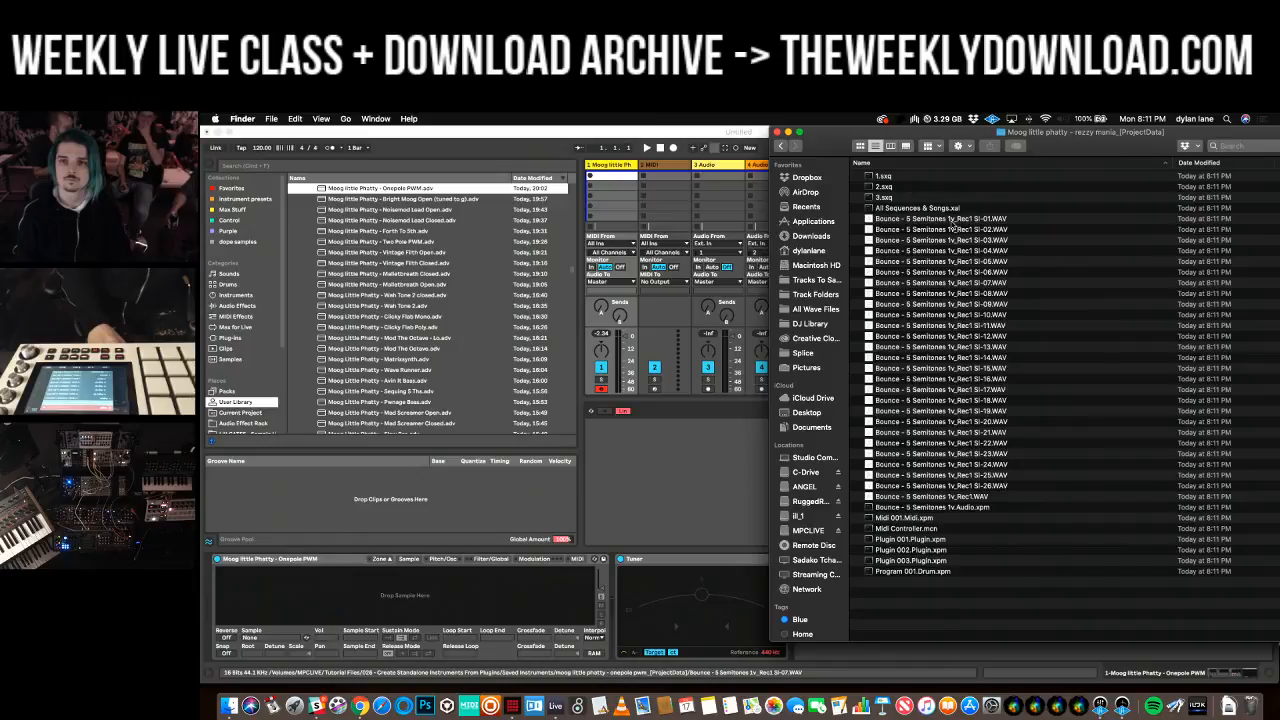
{"action": "left_click", "coordinate": [955, 220]}
{"action": "left_click", "coordinate": [990, 486], "text": "shift"}
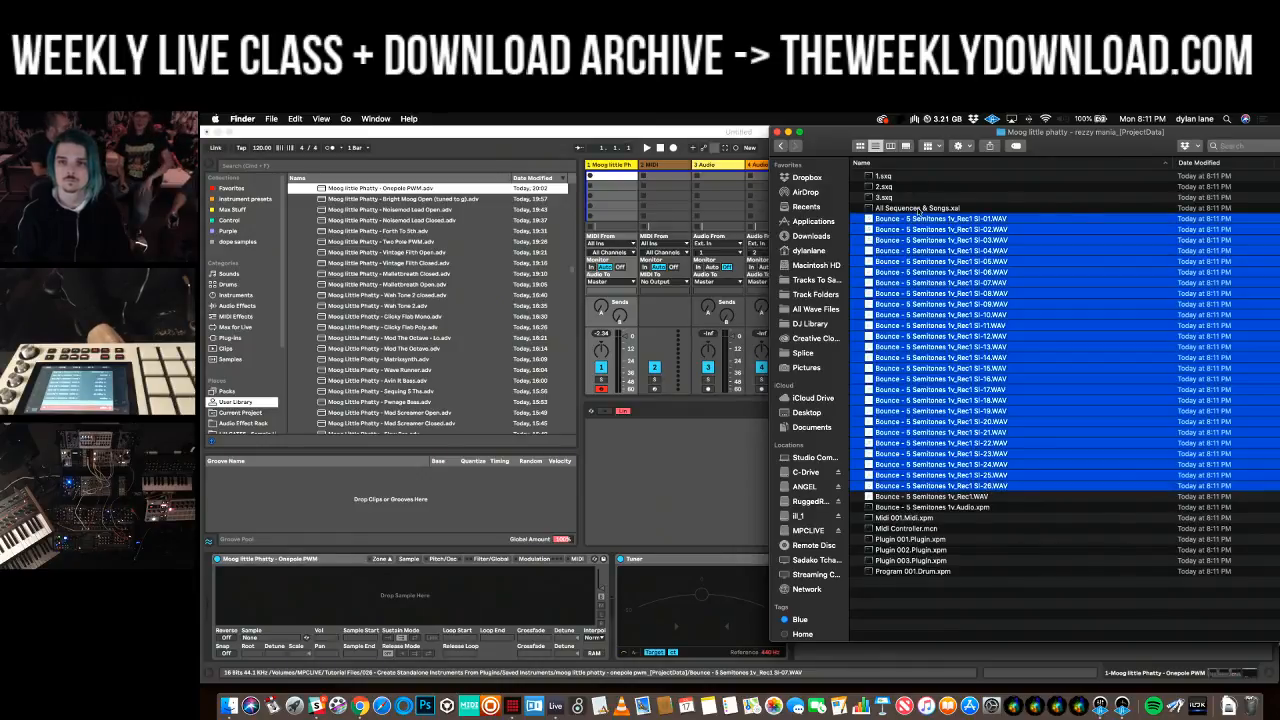
{"action": "left_click_drag", "start_coordinate": [908, 229], "coordinate": [726, 445]}
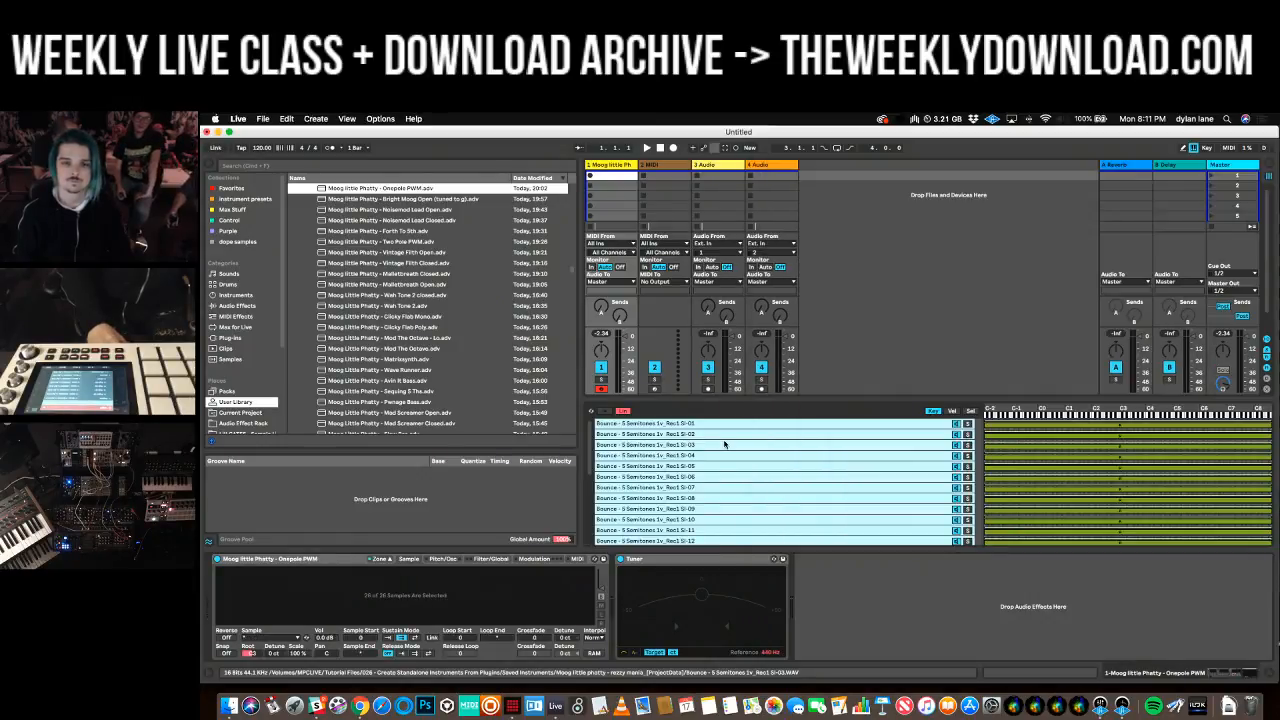
- Distribute the rezzy mania zones' key ranges equally and normalize their volumes
{"action": "right_click", "coordinate": [726, 445]}
{"action": "left_click", "coordinate": [790, 470]}
{"action": "right_click", "coordinate": [757, 463]}
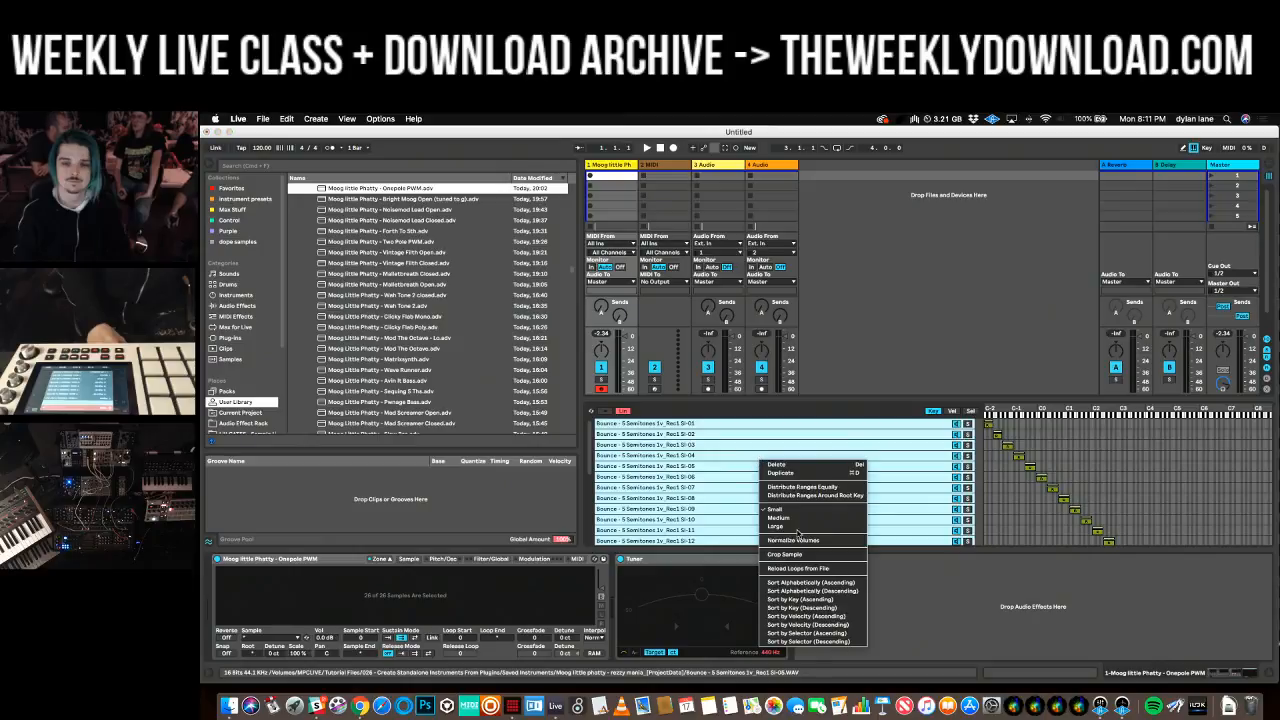
{"action": "left_click", "coordinate": [806, 554]}
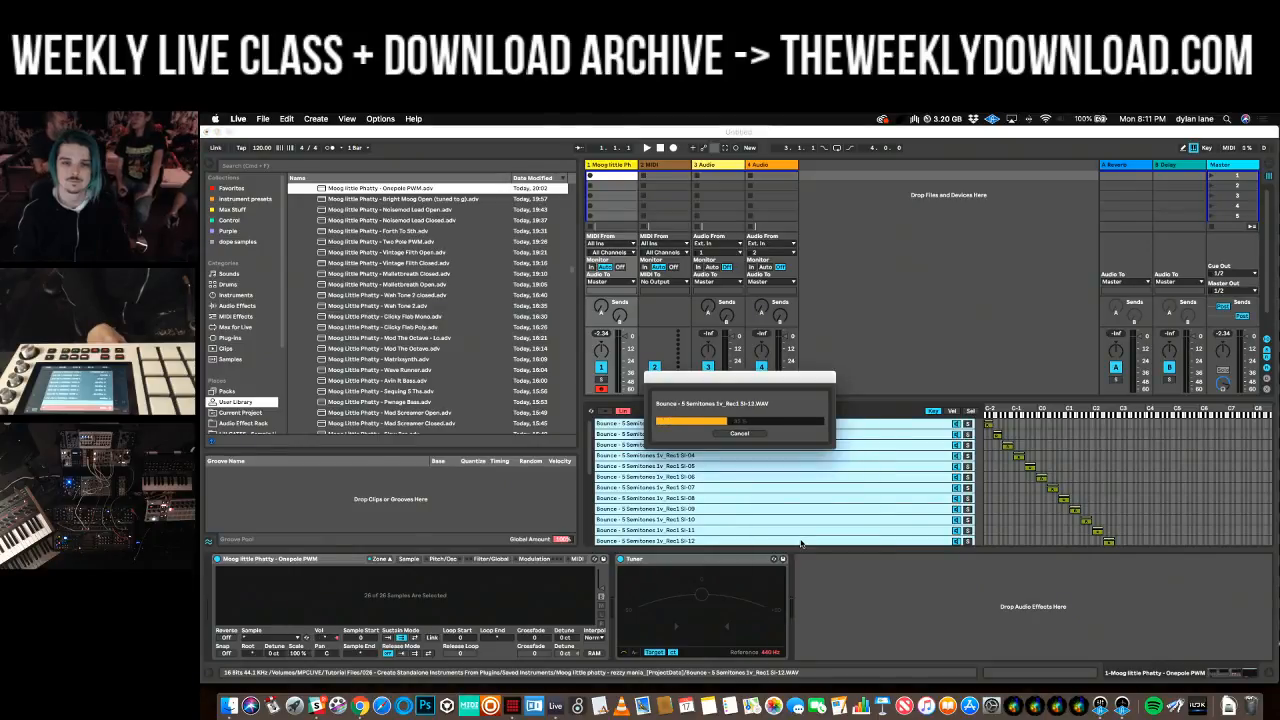
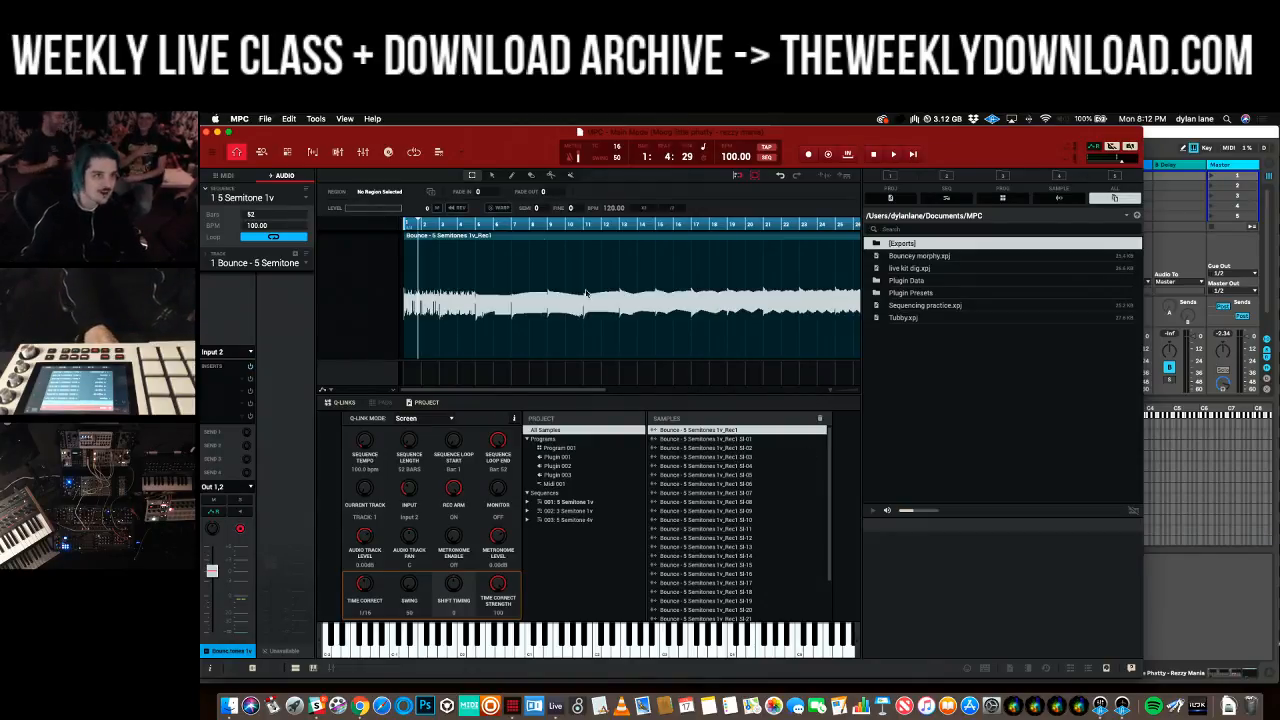
- Load the recent Standalone Plugins.xpj project
{"action": "left_click", "coordinate": [266, 118]}
{"action": "mouse_move", "coordinate": [300, 160]}
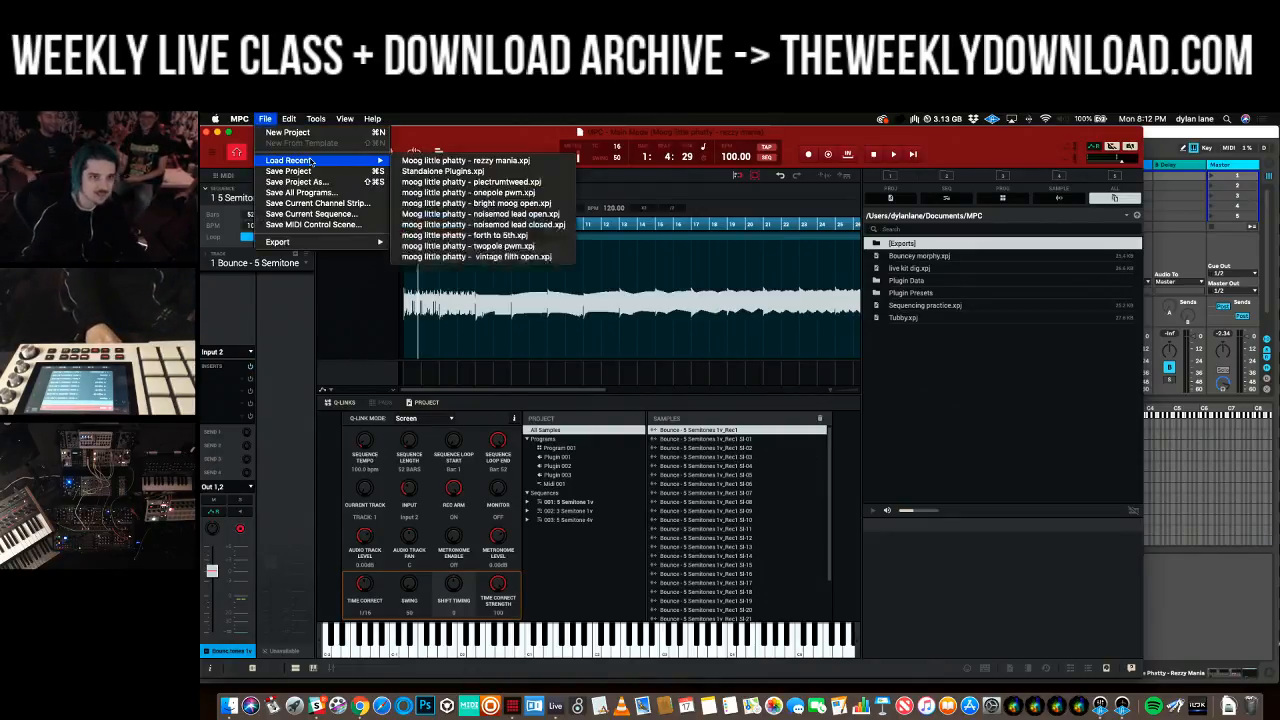
{"action": "left_click", "coordinate": [525, 188]}
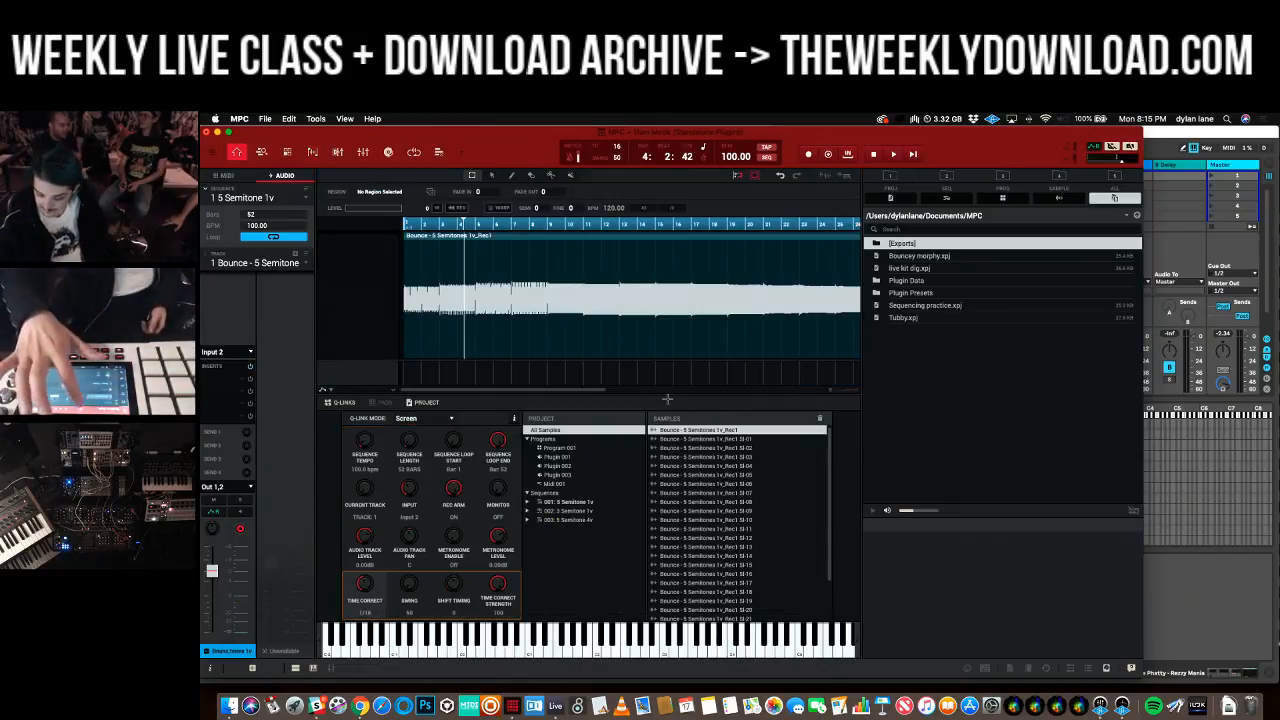
- Save the sliced project as moog little phatty - syncing slowly in Saved Instruments and switch to Ableton Live
{"action": "key", "text": "super+shift+s"}
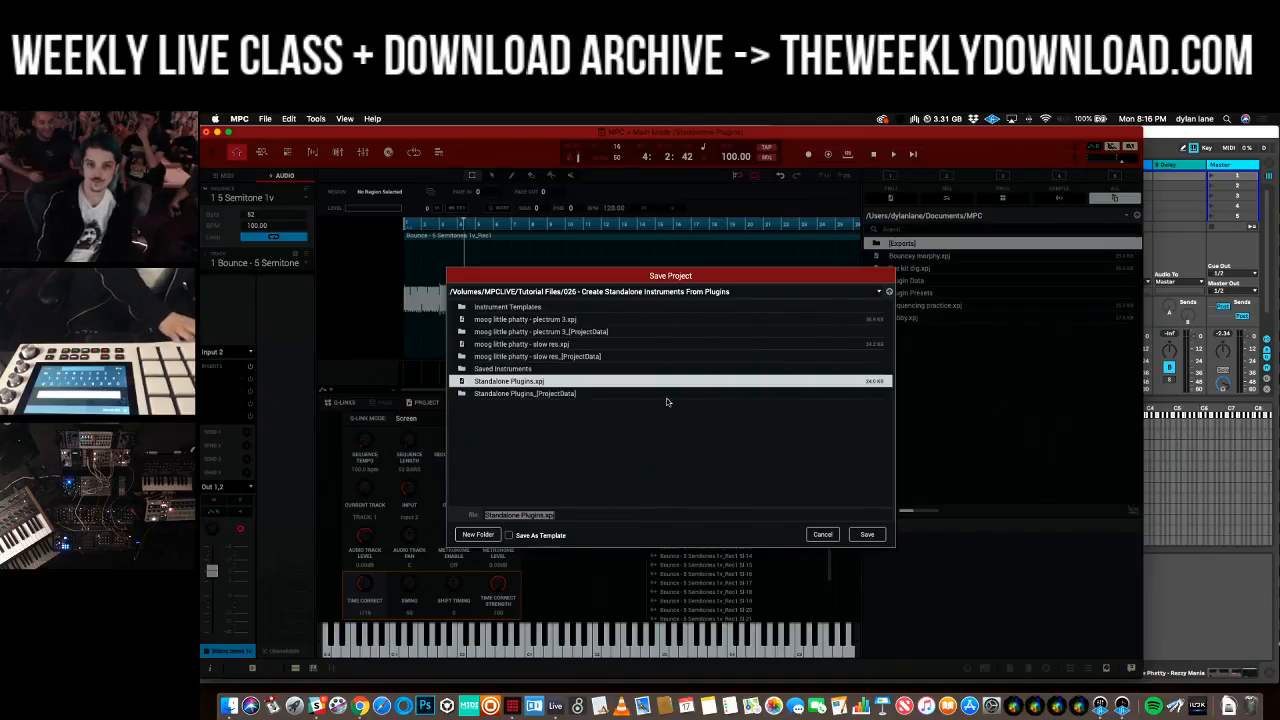
{"action": "key", "text": "Return"}
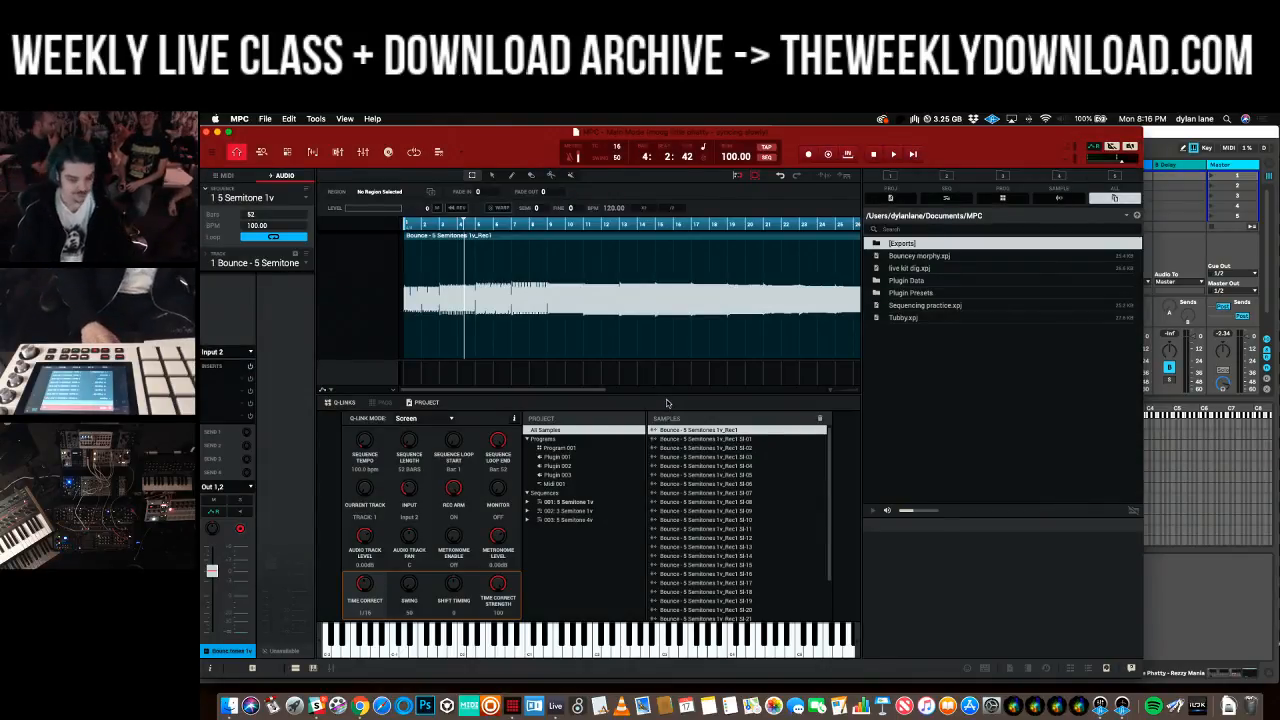
{"action": "key", "text": "super+Tab"}
- Delete all sample zones from the Moog Little Phatty - Rezzy Mania Sampler
{"action": "left_click", "coordinate": [640, 479]}
{"action": "key", "text": "super+a"}
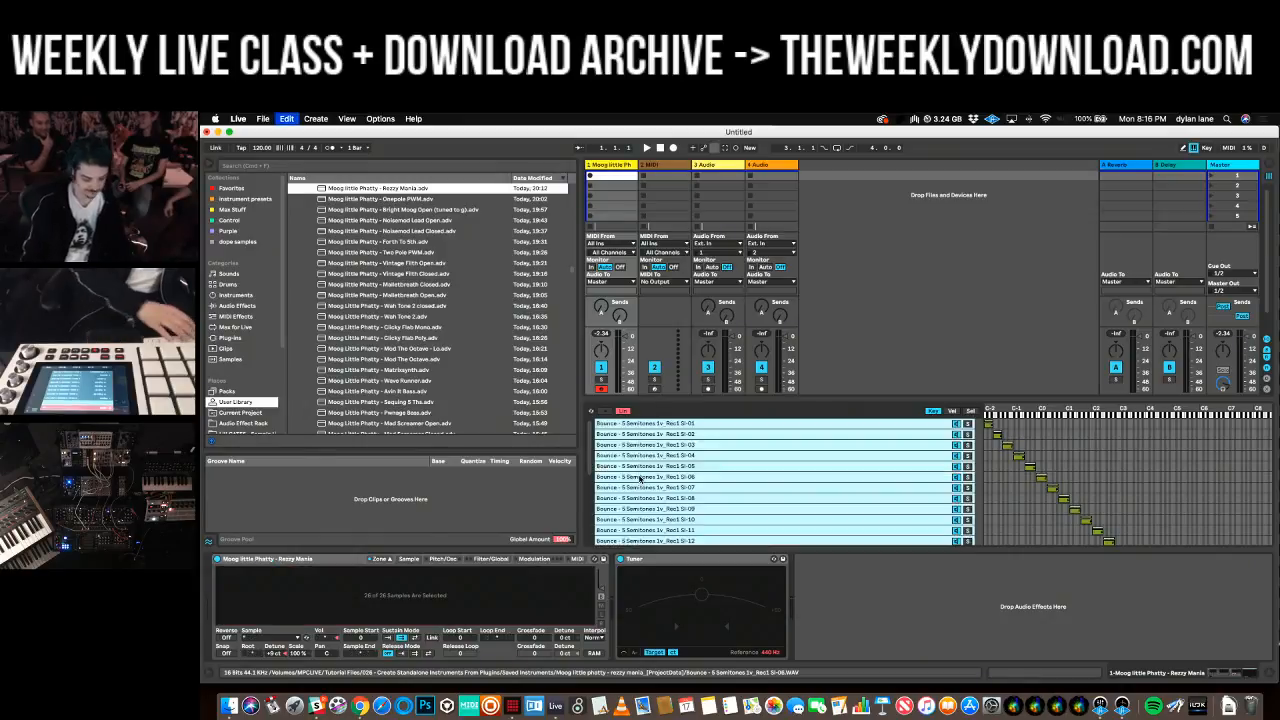
{"action": "key", "text": "Delete"}
- Load slices SI-01 to SI-26 from Finder's moog little phatty - syncing slowly_[ProjectData] folder into the Sampler's empty zone list
{"action": "key", "text": "super+Tab"}
{"action": "key", "text": "super+Tab"}
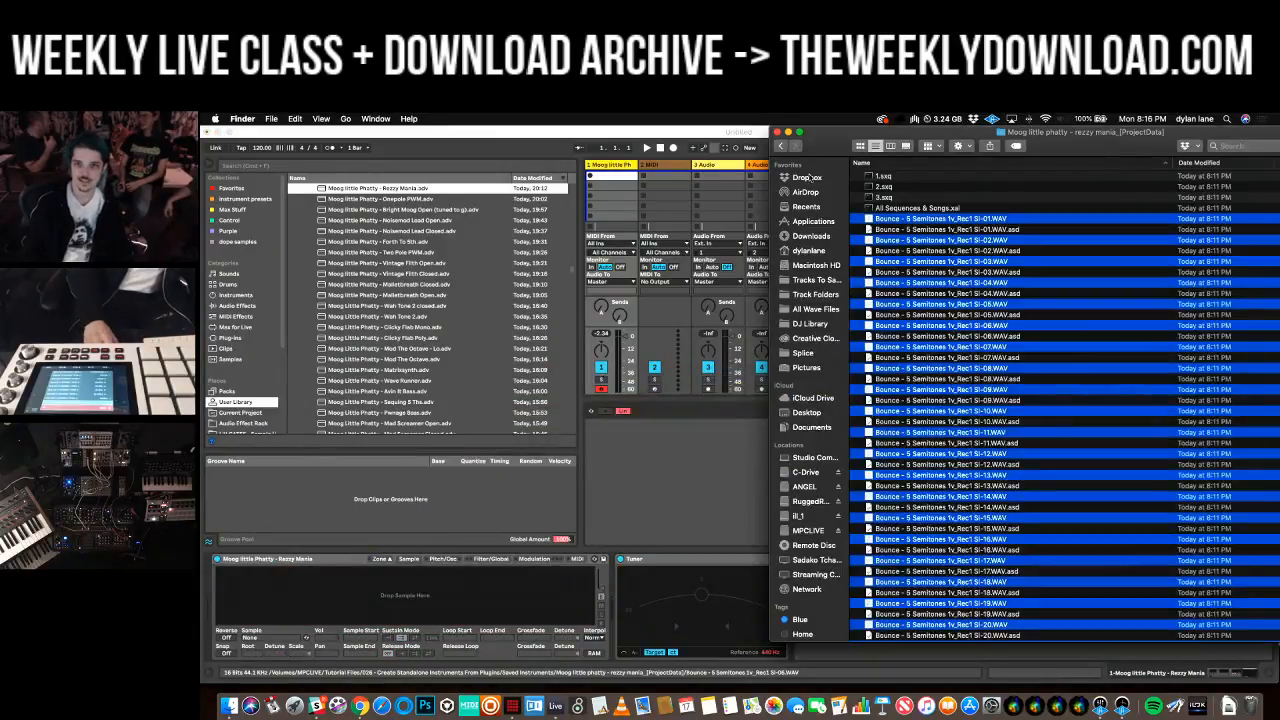
{"action": "left_click", "coordinate": [782, 147]}
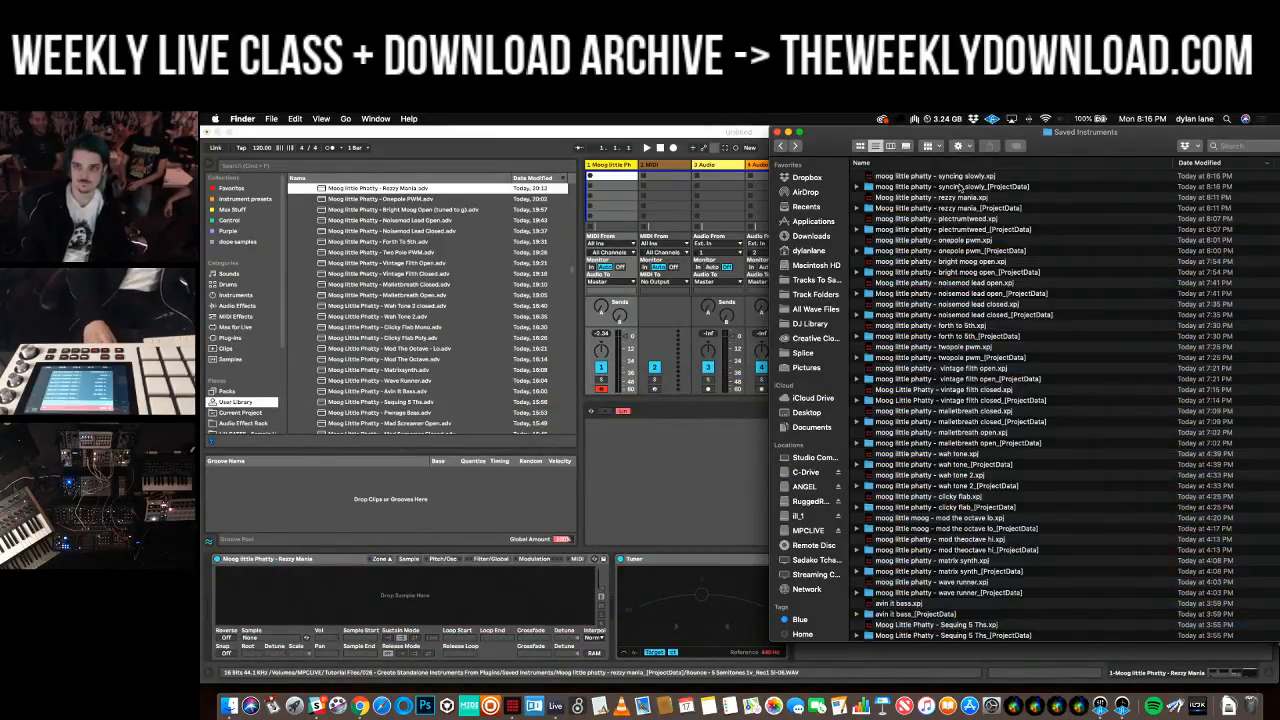
{"action": "left_click", "coordinate": [960, 187]}
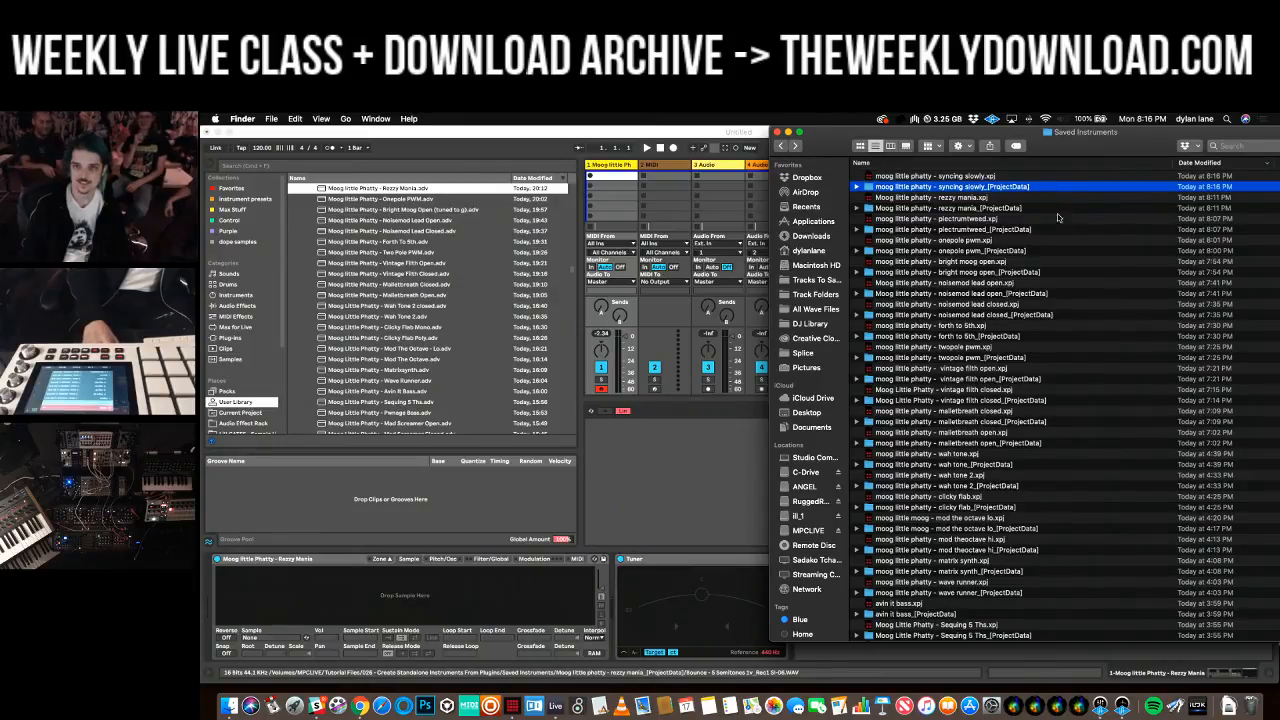
{"action": "double_click", "coordinate": [904, 188]}
{"action": "left_click", "coordinate": [940, 218]}
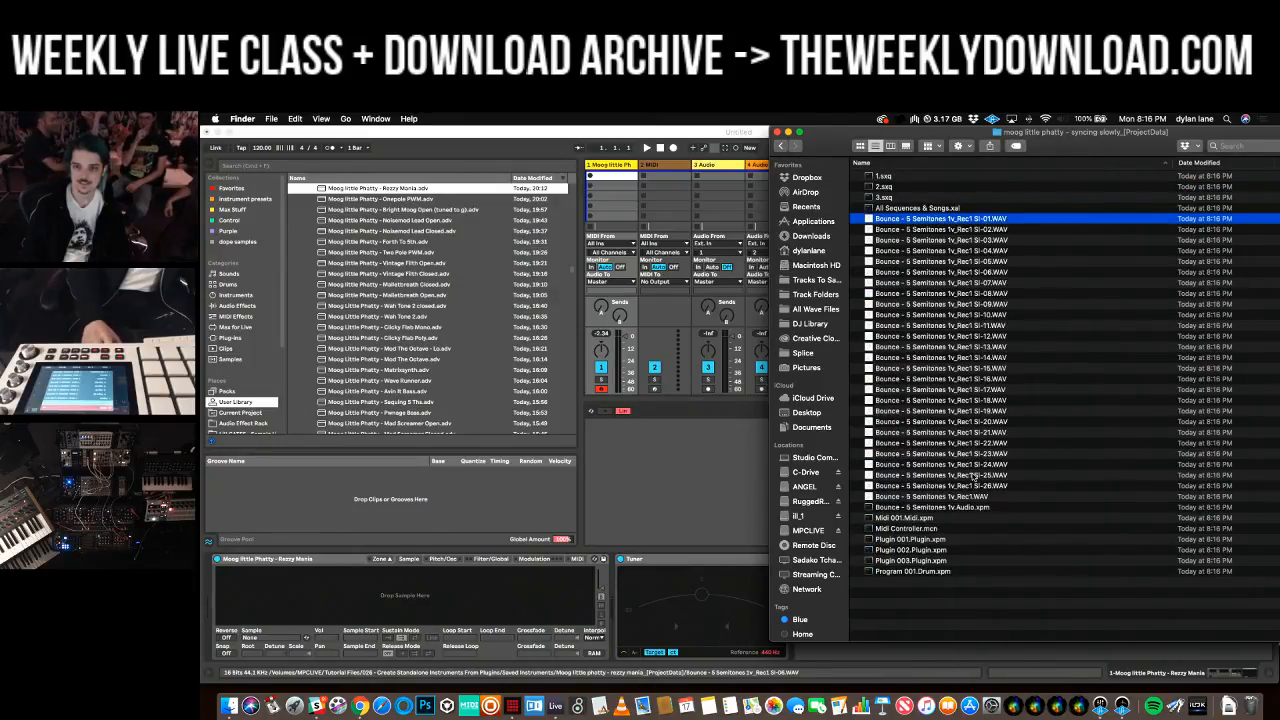
{"action": "left_click", "coordinate": [972, 486], "text": "shift"}
{"action": "left_click_drag", "start_coordinate": [888, 258], "coordinate": [670, 440]}
- Distribute the syncing slowly zones' key ranges equally and normalize their volumes
{"action": "right_click", "coordinate": [676, 438]}
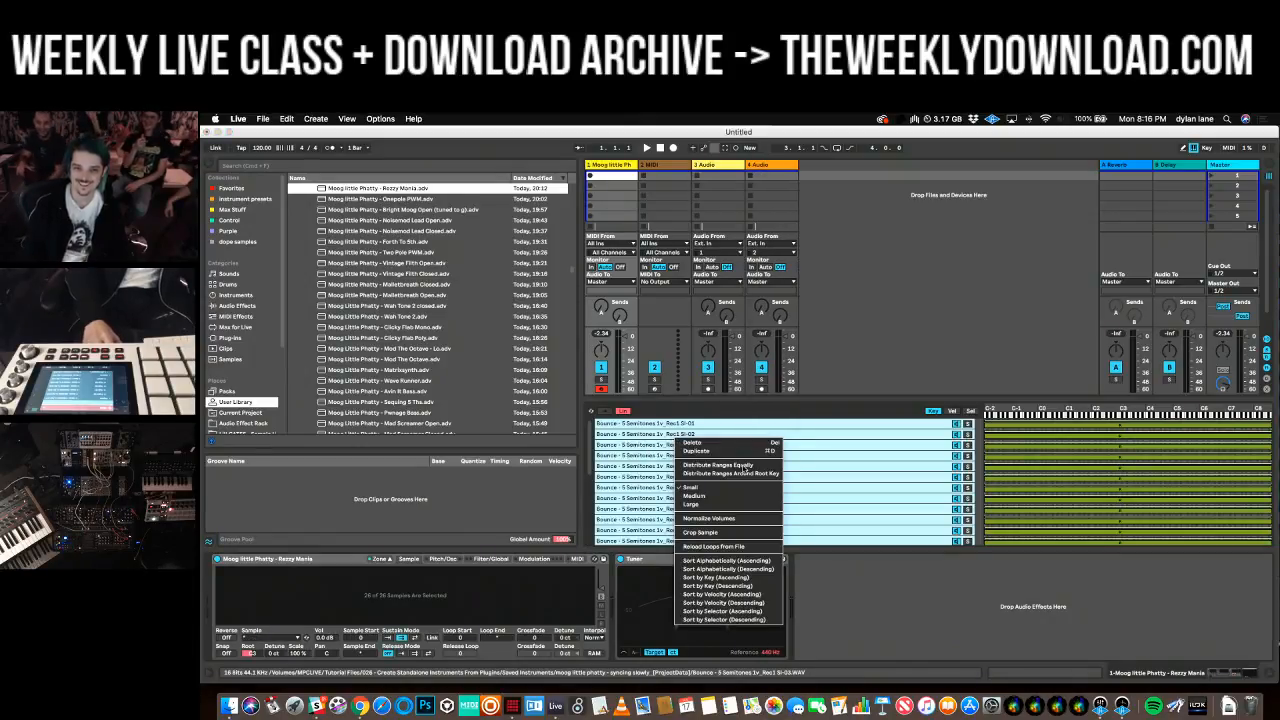
{"action": "left_click", "coordinate": [745, 465]}
{"action": "right_click", "coordinate": [745, 466]}
{"action": "left_click", "coordinate": [790, 546]}
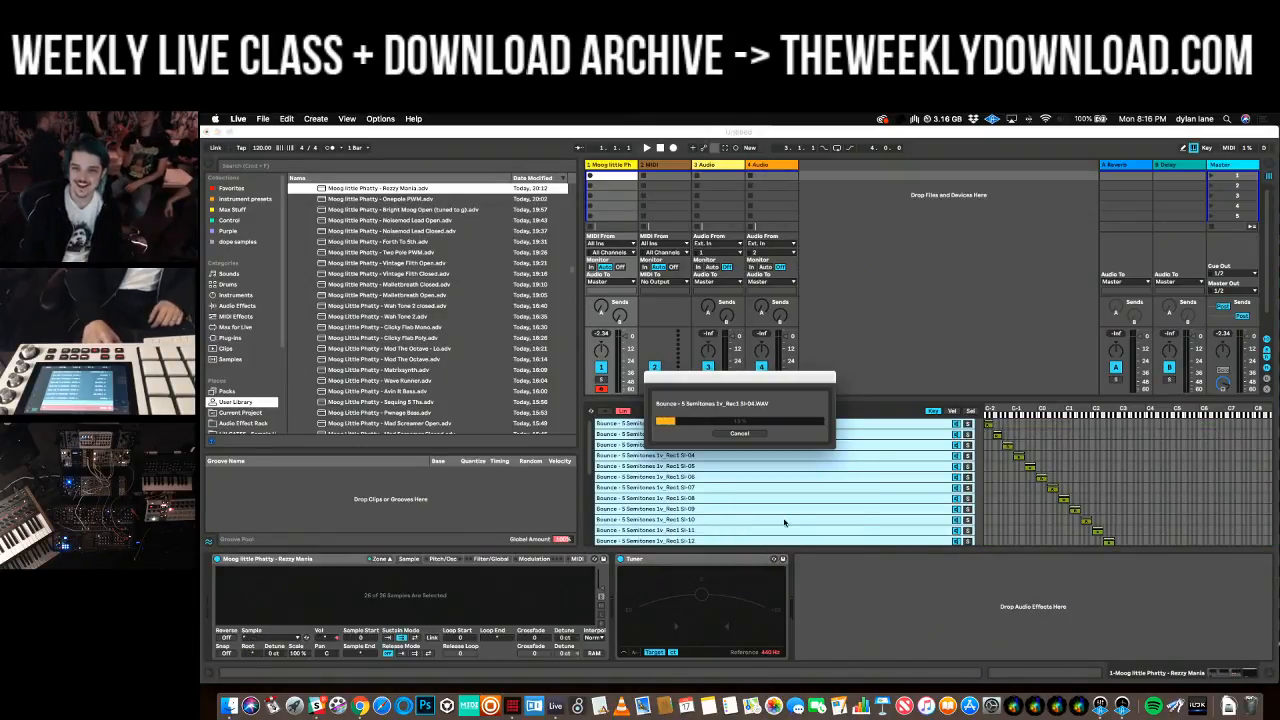
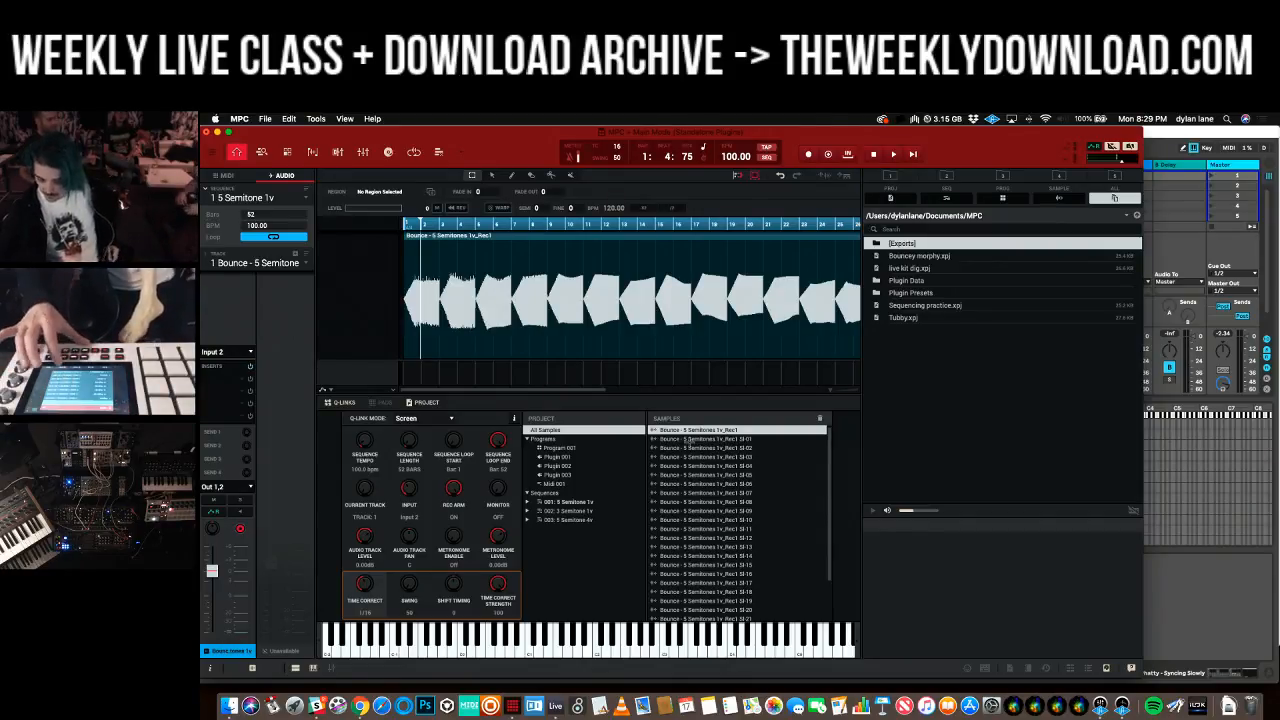
- Save the sliced project as moog little phatty - sneaky bats in Saved Instruments and switch to Ableton Live
{"action": "key", "text": "super+s"}
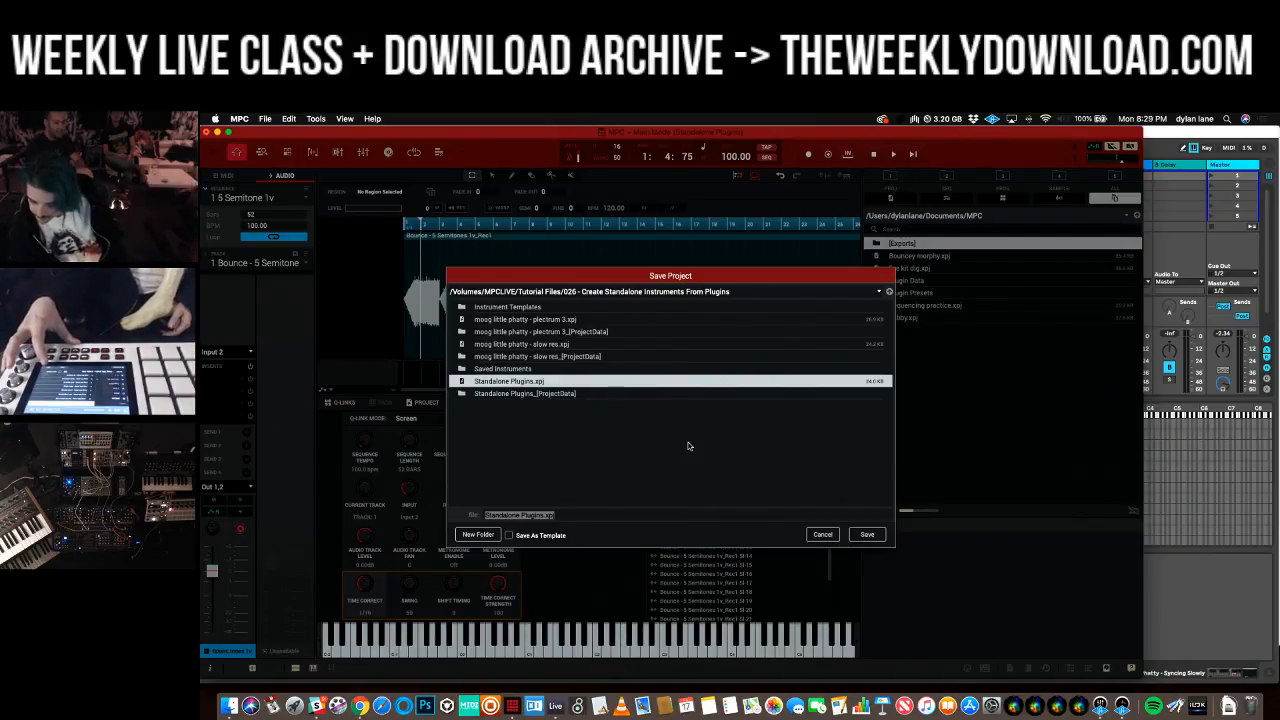
{"action": "key", "text": "Return"}
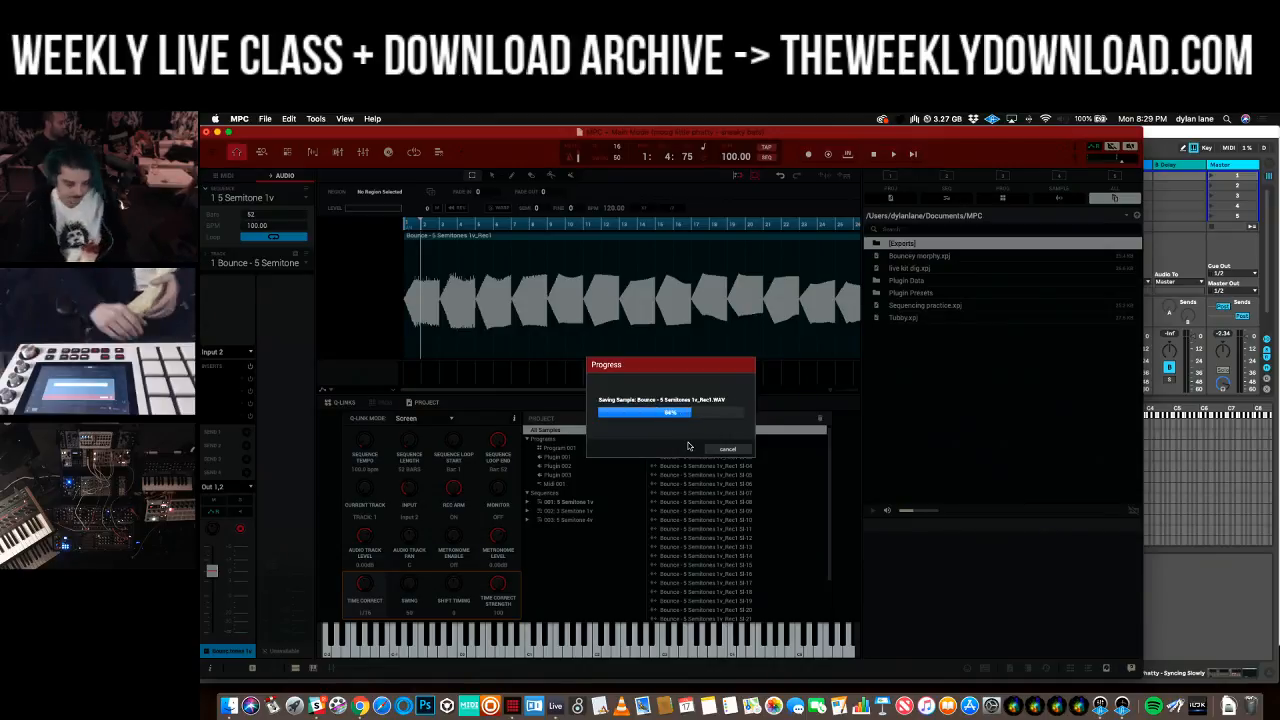
{"action": "key", "text": "super+Tab"}
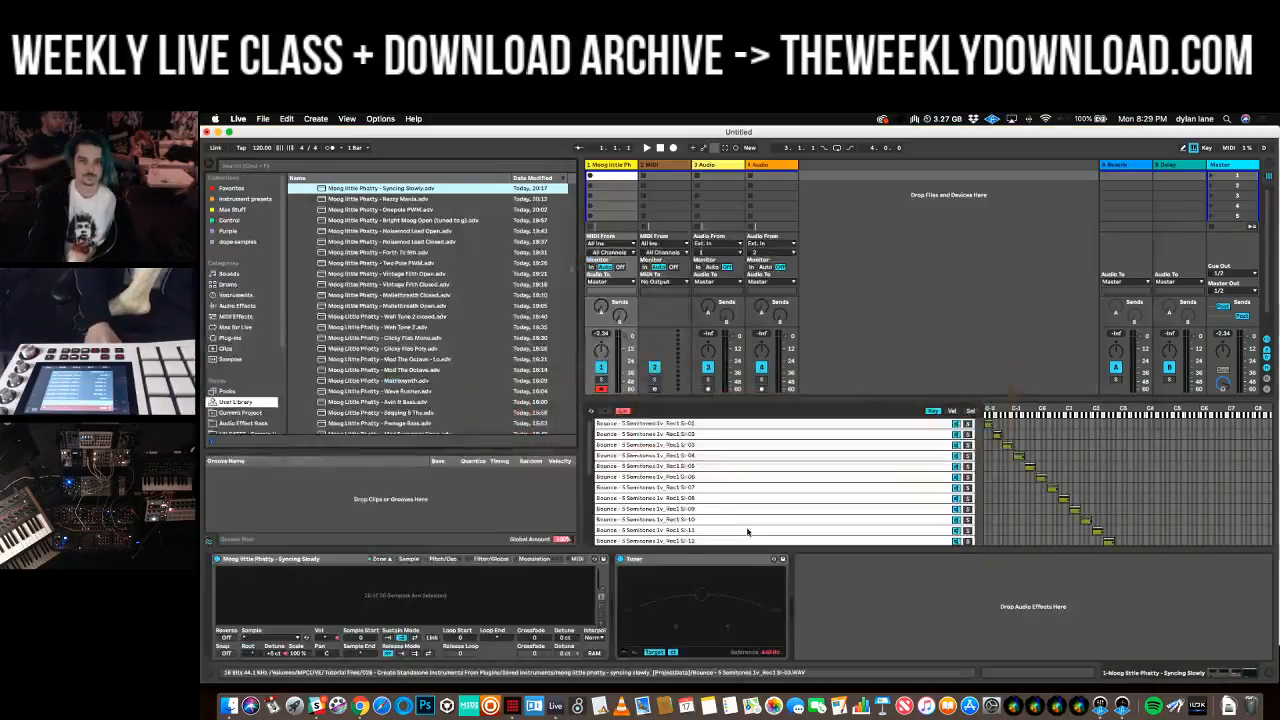
- Delete all sample zones from the Moog Little Phatty - Syncing Slowly Sampler and switch to Finder
{"action": "left_click", "coordinate": [737, 521]}
{"action": "key", "text": "super+a"}
{"action": "key", "text": "Delete"}
{"action": "key", "text": "super+Tab"}
{"action": "key", "text": "super+Tab"}
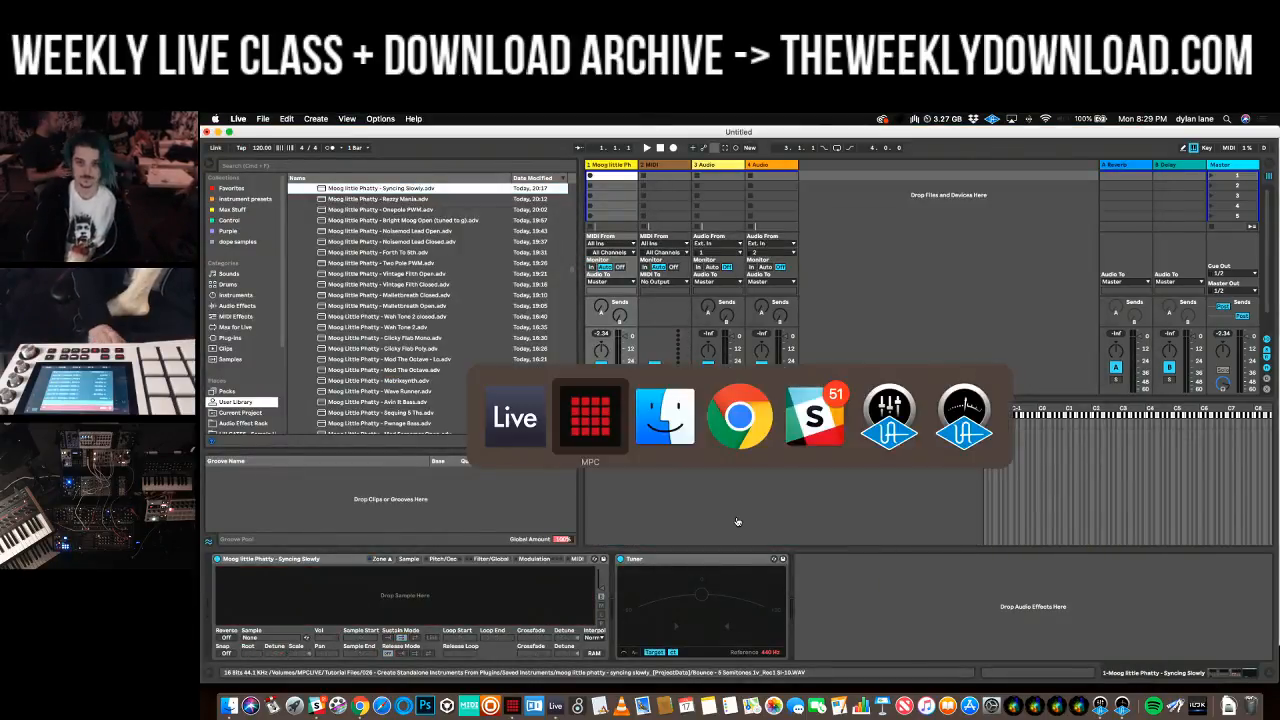
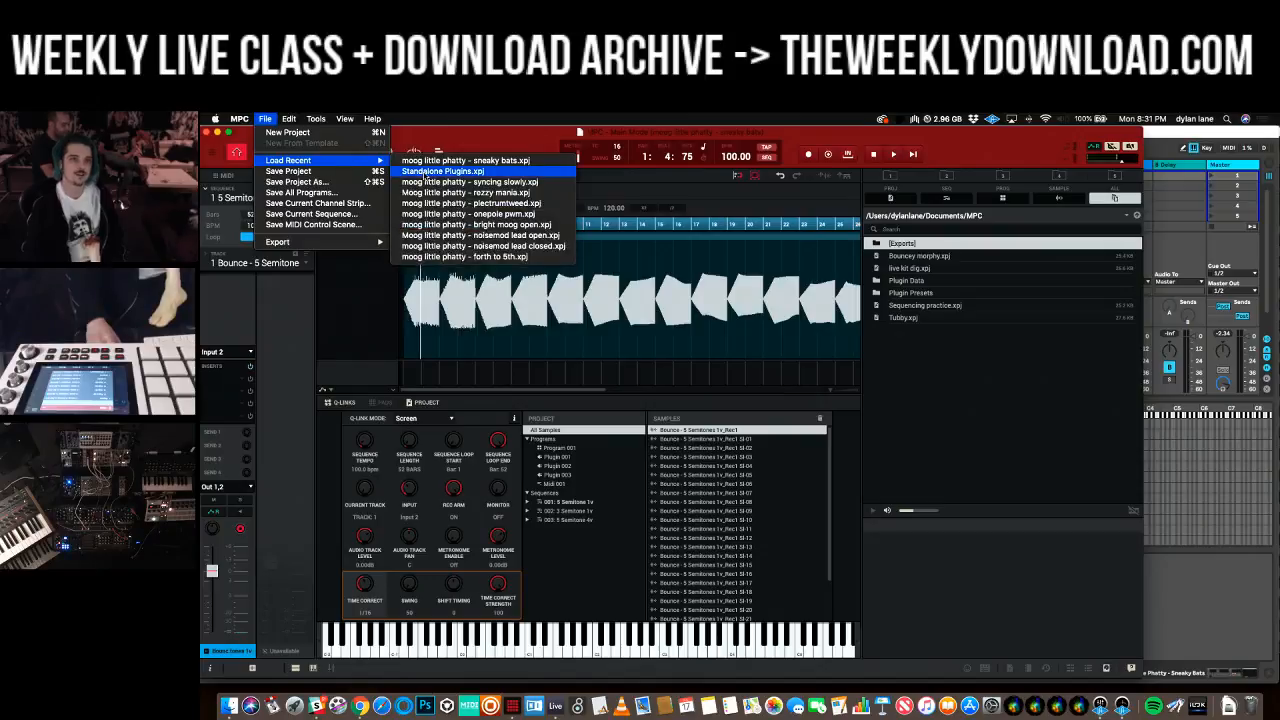
- Load the recent Standalone Plugins.xpj project for the rude bass recording and switch to Ableton Live
{"action": "left_click", "coordinate": [425, 172]}
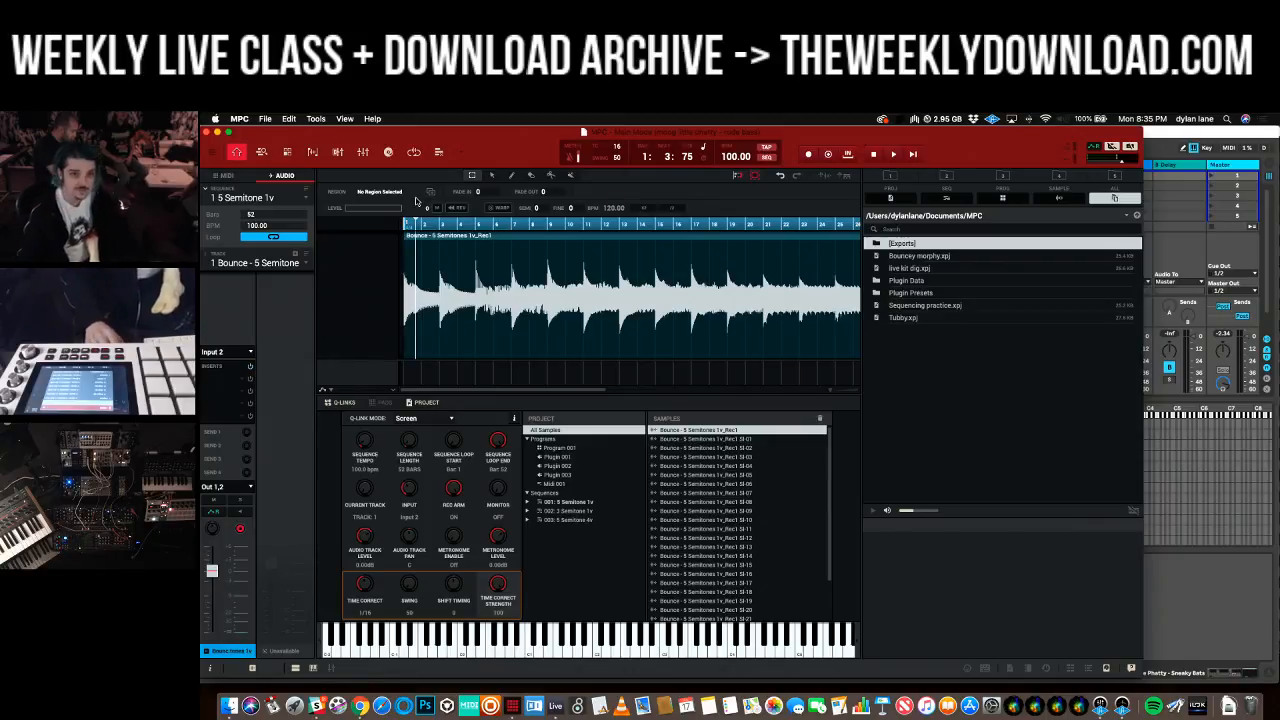
{"action": "key", "text": "super+Tab"}
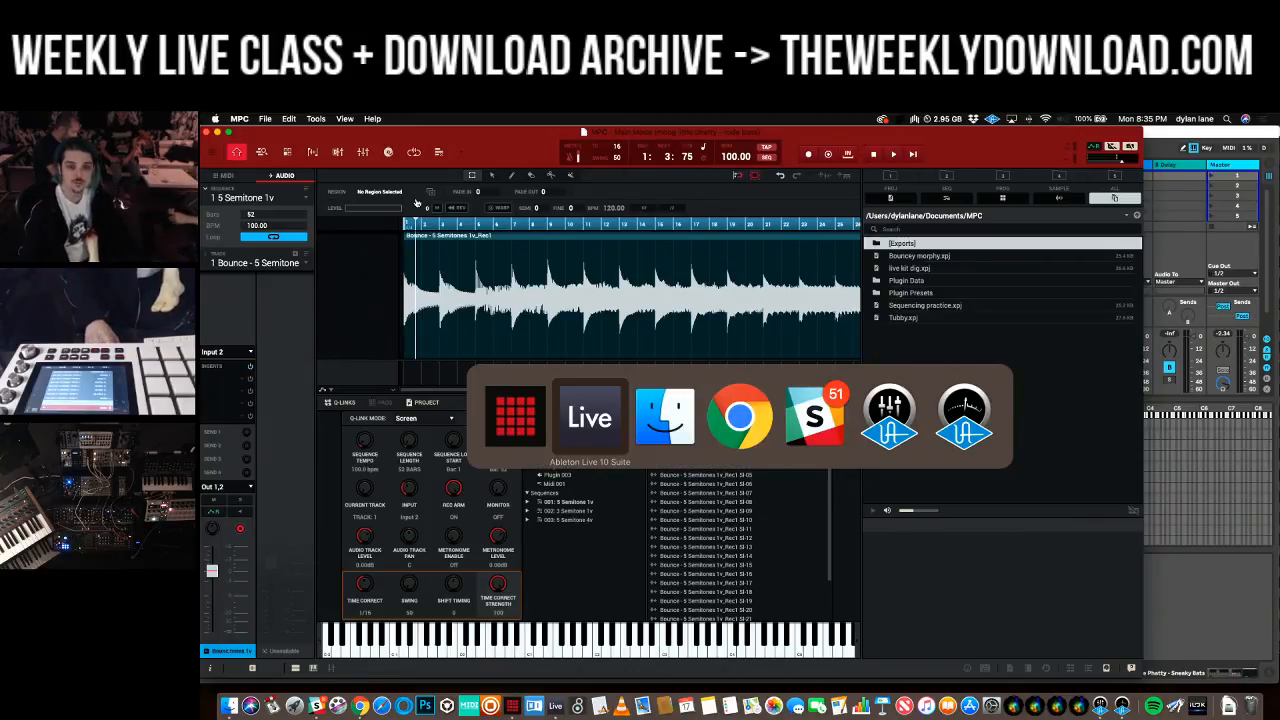
{"action": "left_click", "coordinate": [560, 435]}
- Delete all sample zones from the Moog Little Phatty - Sneaky Bats Sampler
{"action": "left_click", "coordinate": [661, 455]}
{"action": "key", "text": "super+a"}
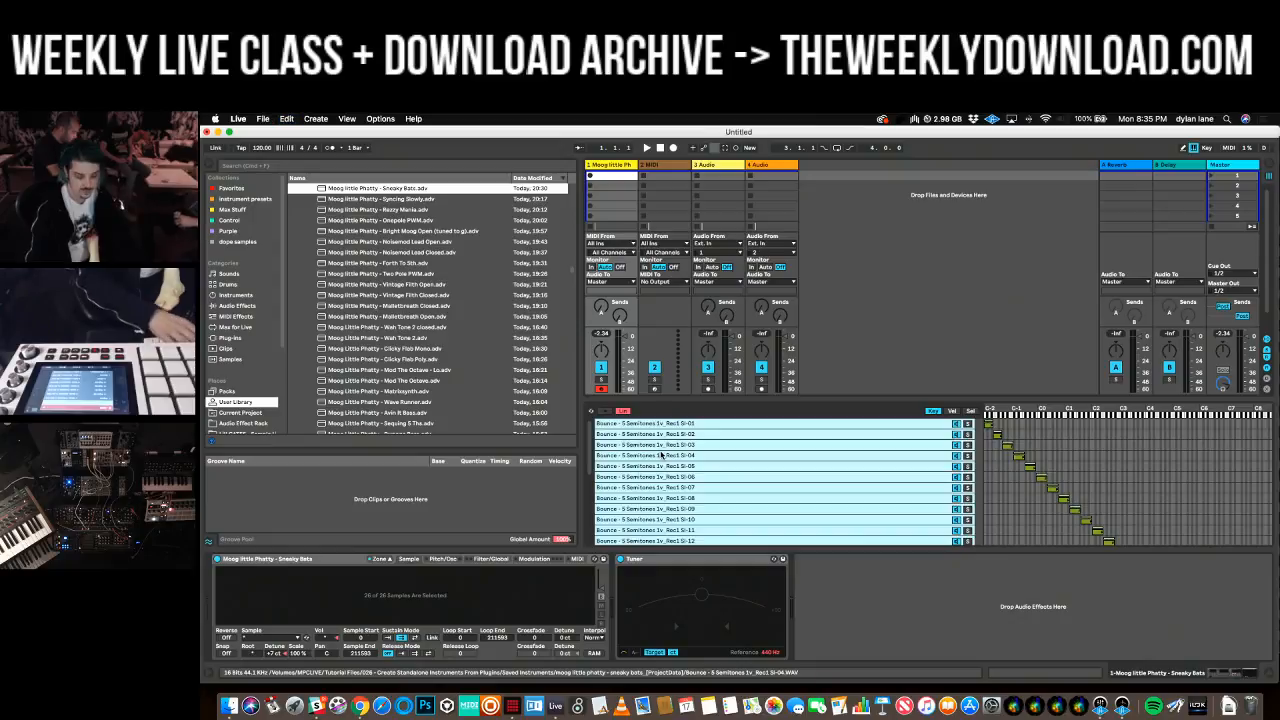
{"action": "key", "text": "Delete"}
- Load slices SI-01 to SI-26 from Finder's moog little phatty - rude bass_[ProjectData] folder into the Sampler's empty zone list
{"action": "key", "text": "super+Tab"}
{"action": "left_click", "coordinate": [661, 455]}
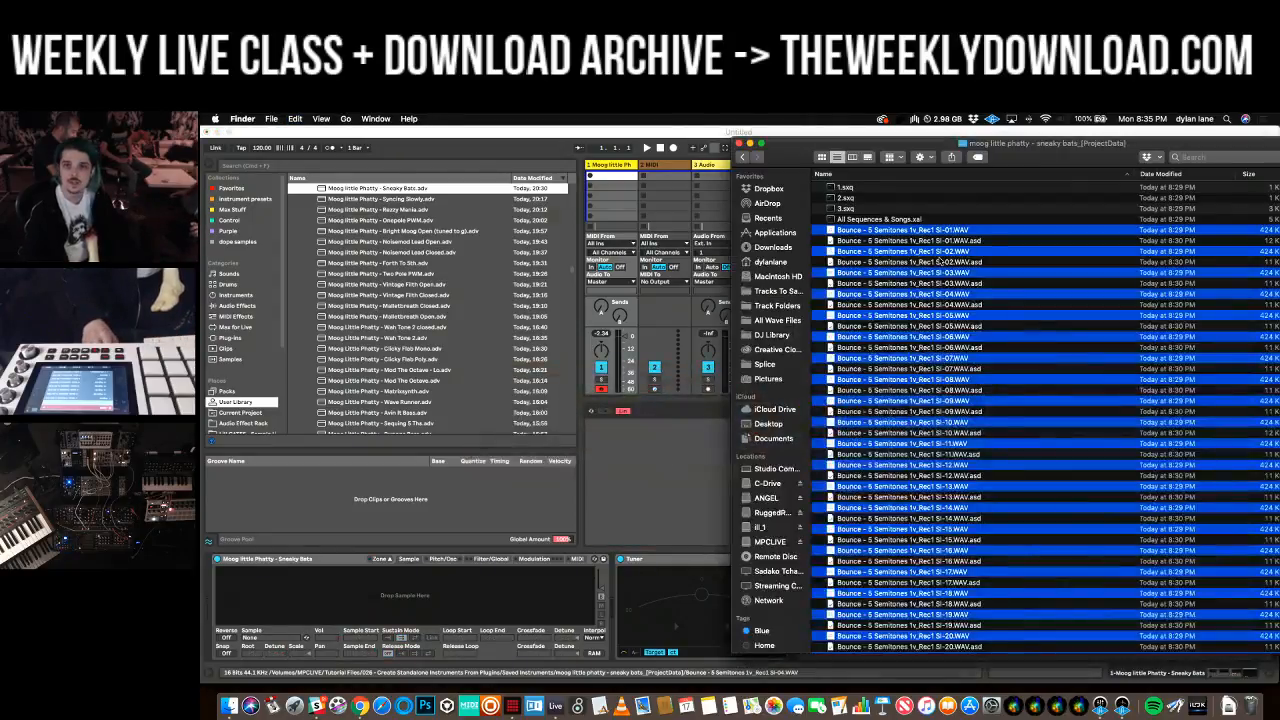
{"action": "key", "text": "super+["}
{"action": "double_click", "coordinate": [908, 199]}
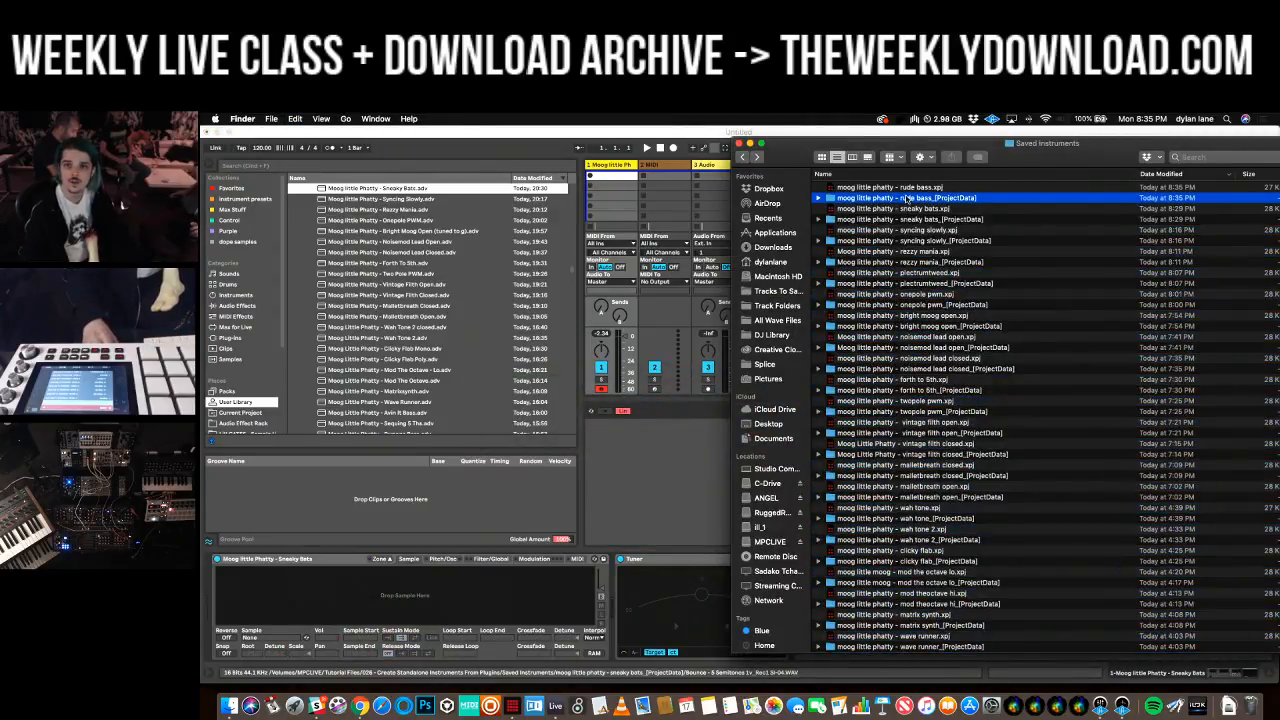
{"action": "left_click", "coordinate": [904, 230]}
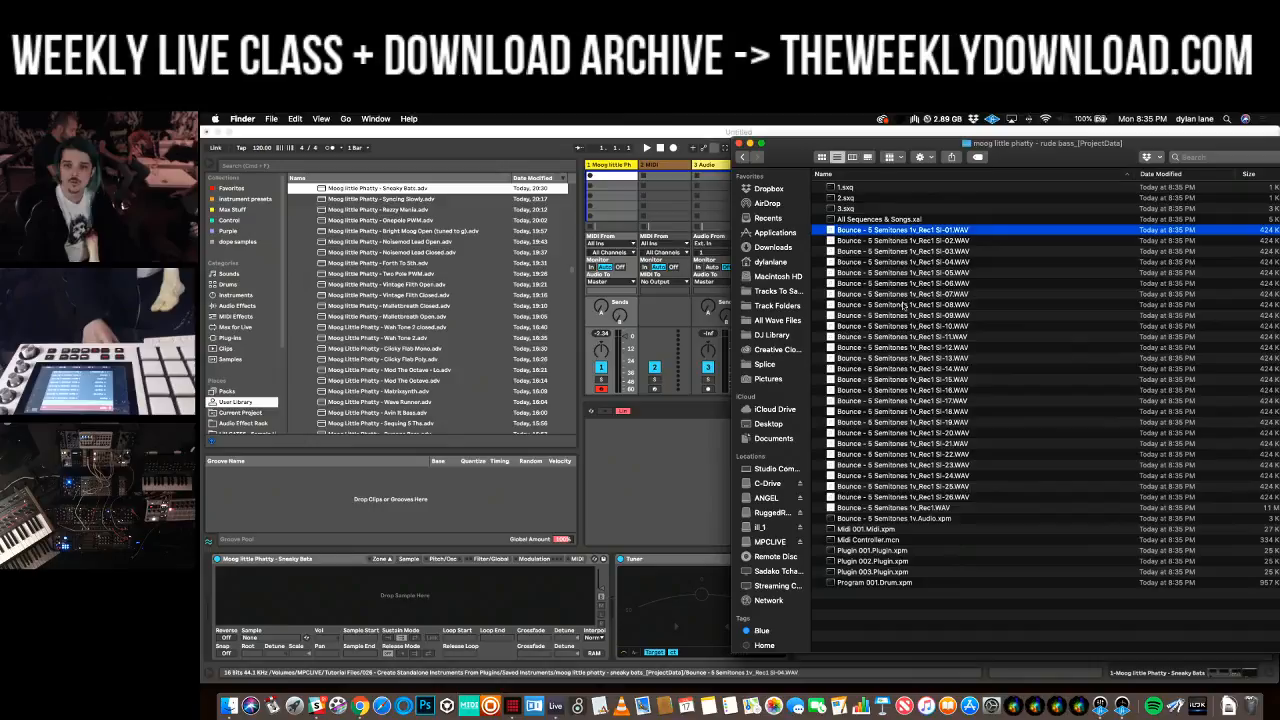
{"action": "left_click", "coordinate": [938, 497], "text": "shift"}
{"action": "left_click_drag", "start_coordinate": [727, 384], "coordinate": [680, 438]}
- Distribute the rude bass zones' key ranges equally, normalize their volumes, and select the root key setting
{"action": "right_click", "coordinate": [680, 438]}
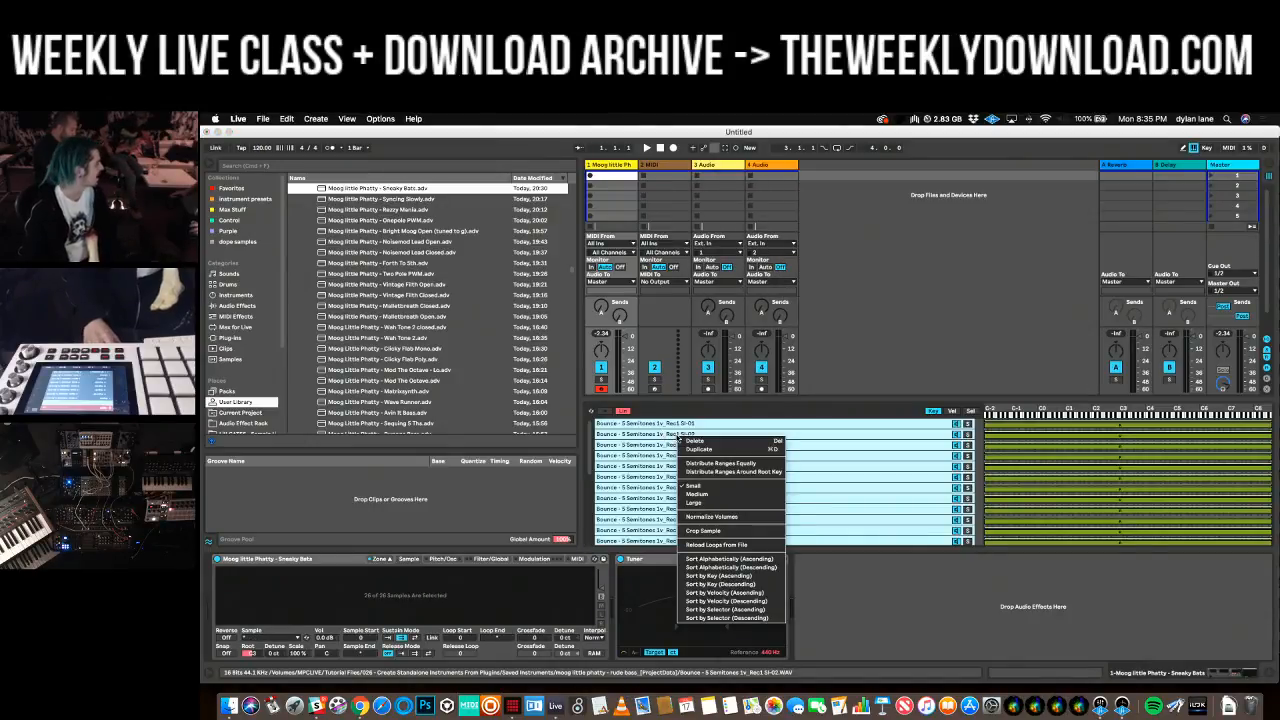
{"action": "left_click", "coordinate": [740, 465]}
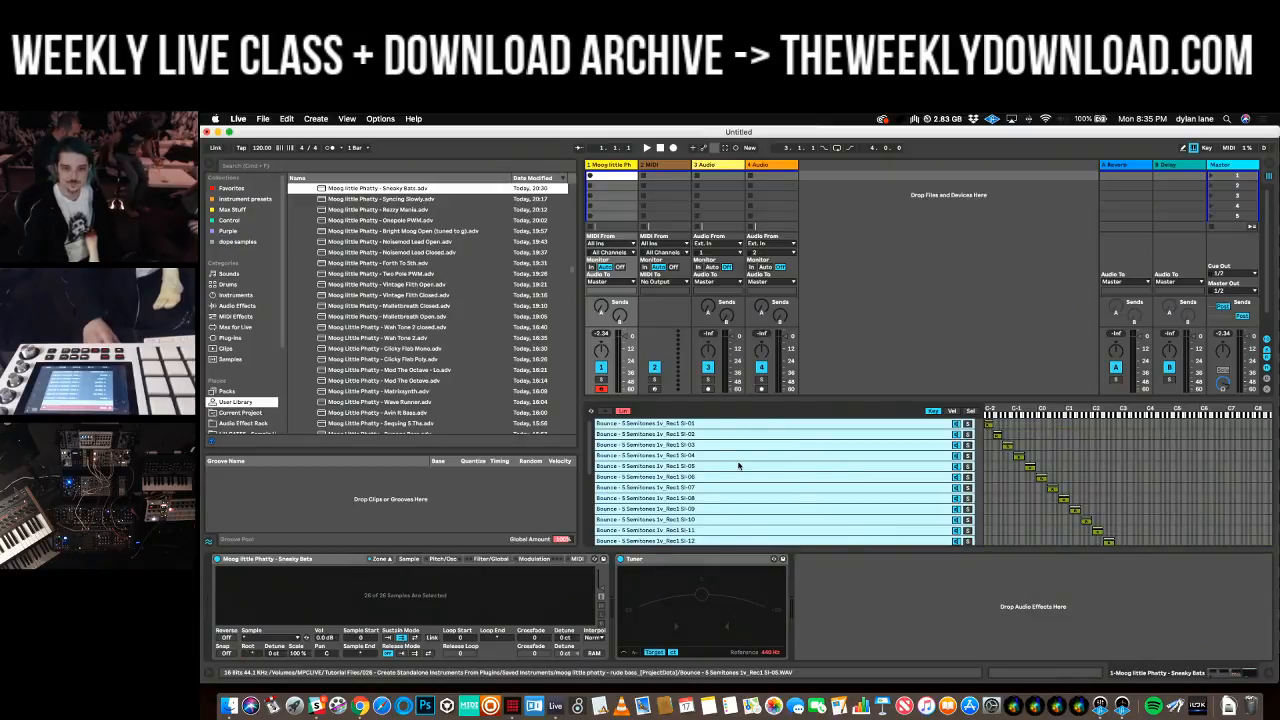
{"action": "right_click", "coordinate": [732, 460]}
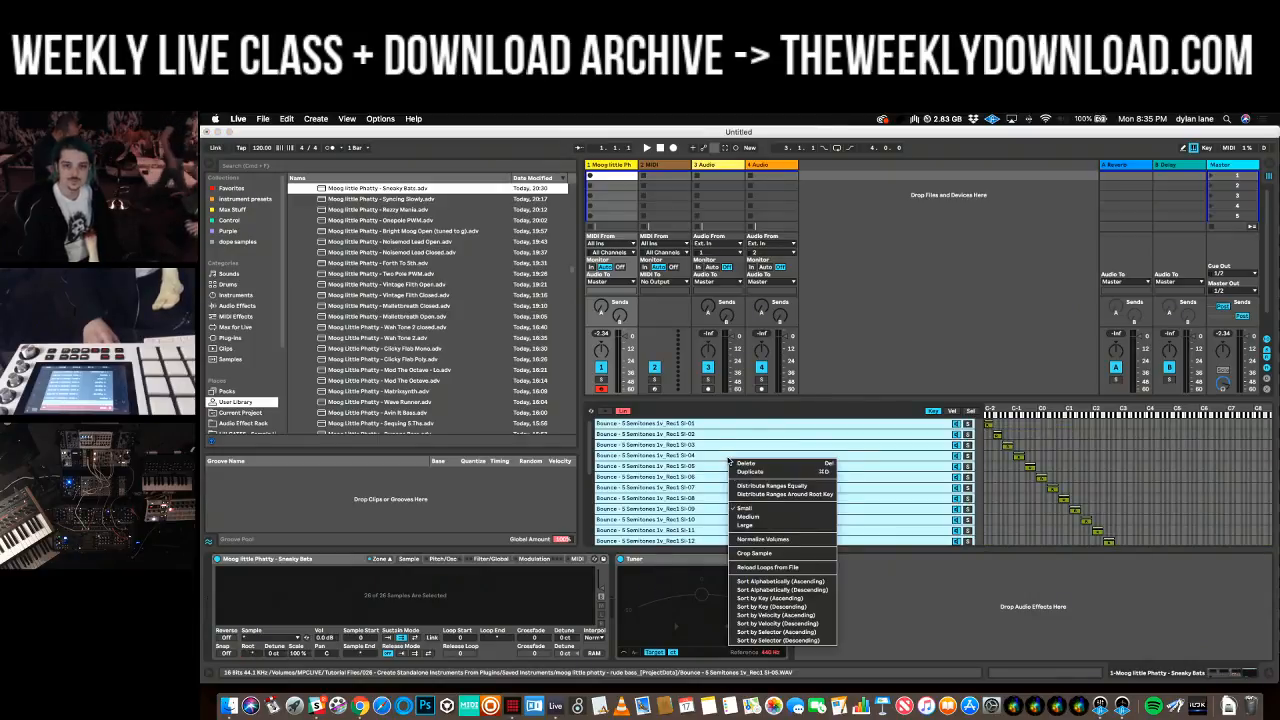
{"action": "left_click", "coordinate": [764, 539]}
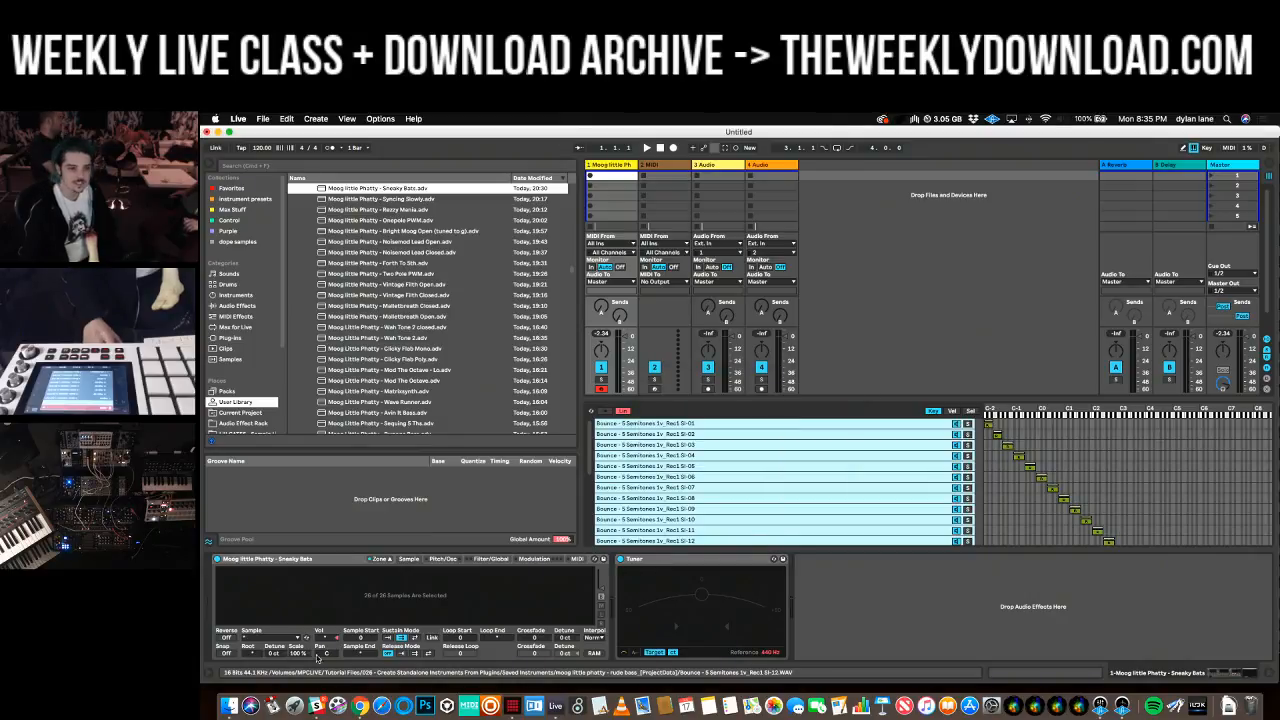
{"action": "left_click", "coordinate": [255, 654]}
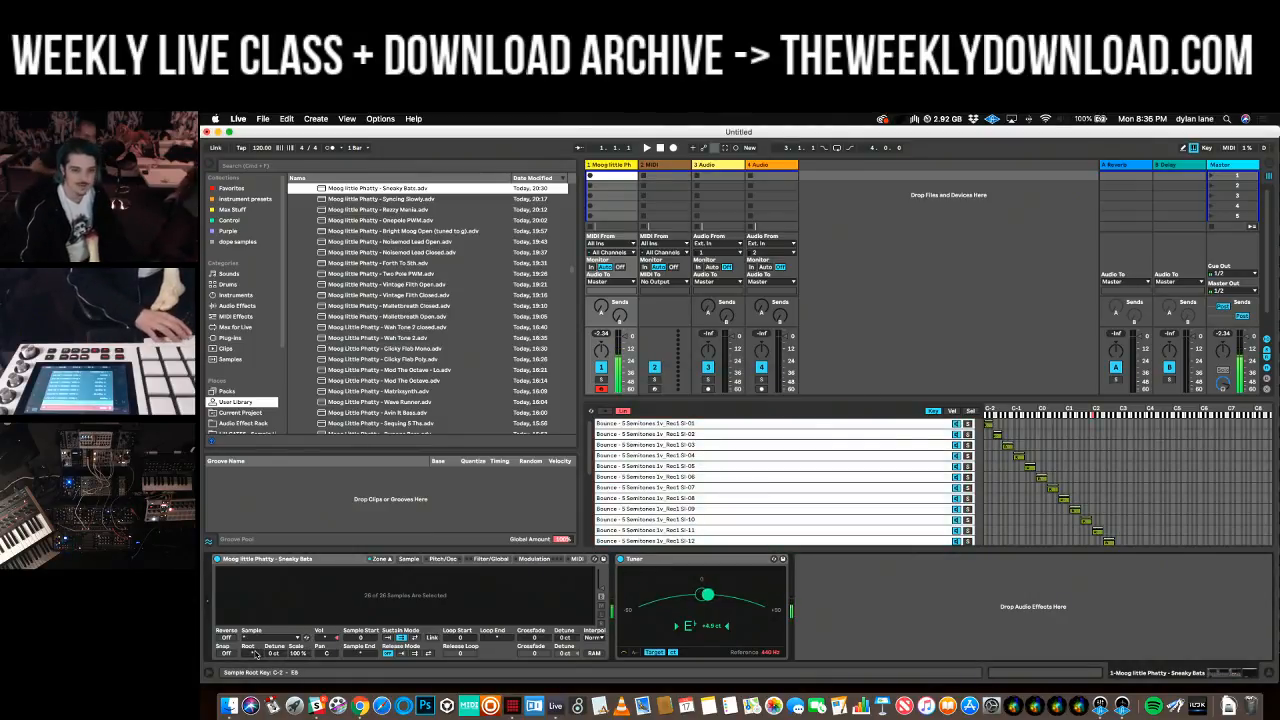
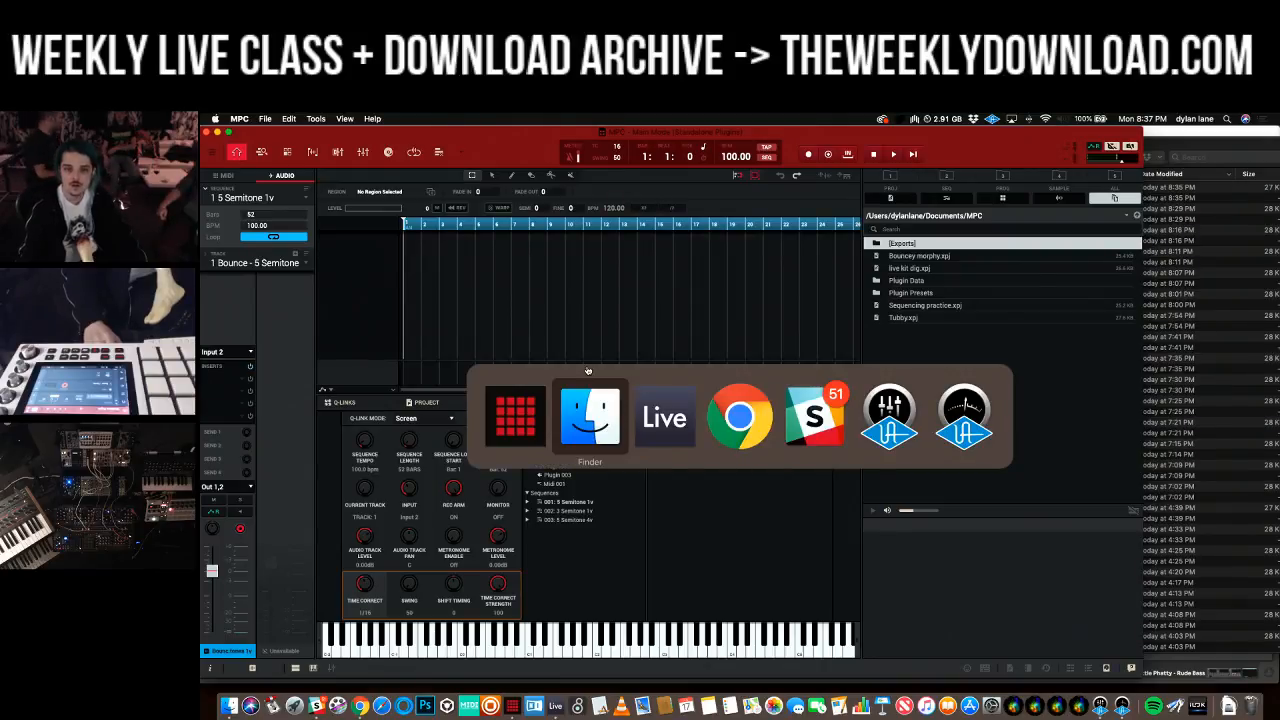
- Save the sliced project as moog little phatty - slow attack5 and reload the recent Standalone Plugins.xpj
{"action": "key", "text": "super+Tab"}
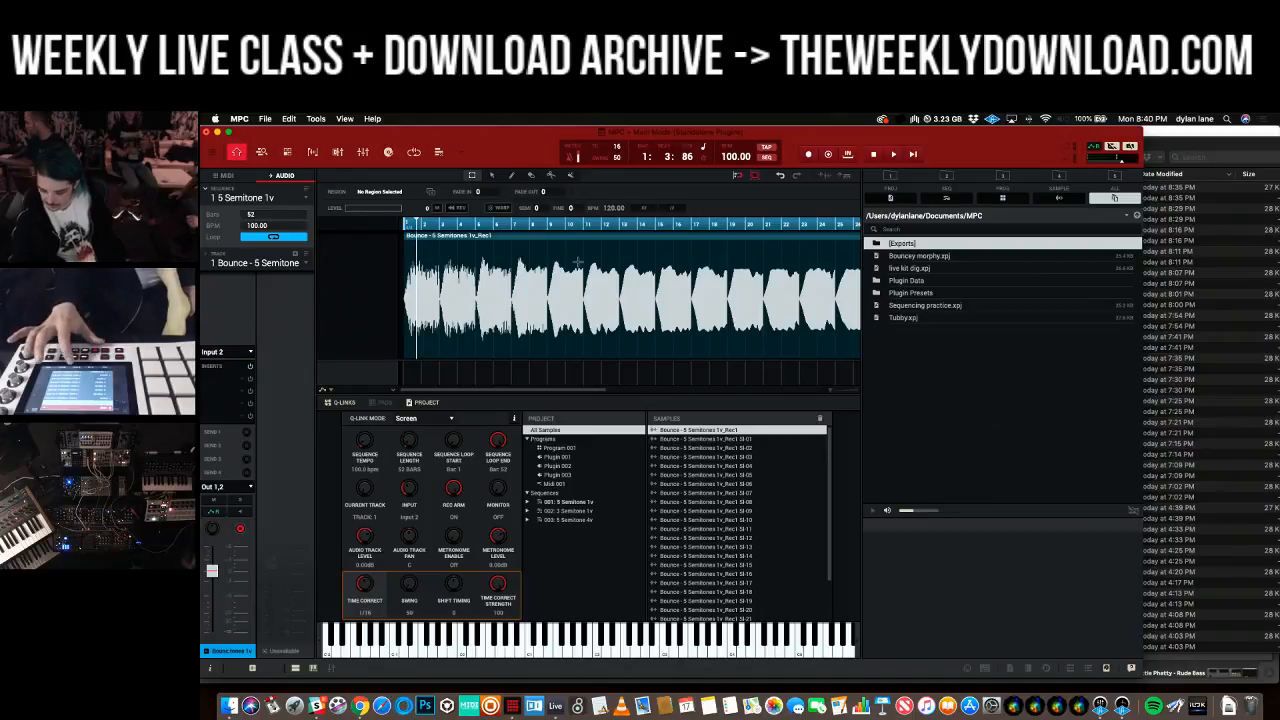
{"action": "key", "text": "super+shift+s"}
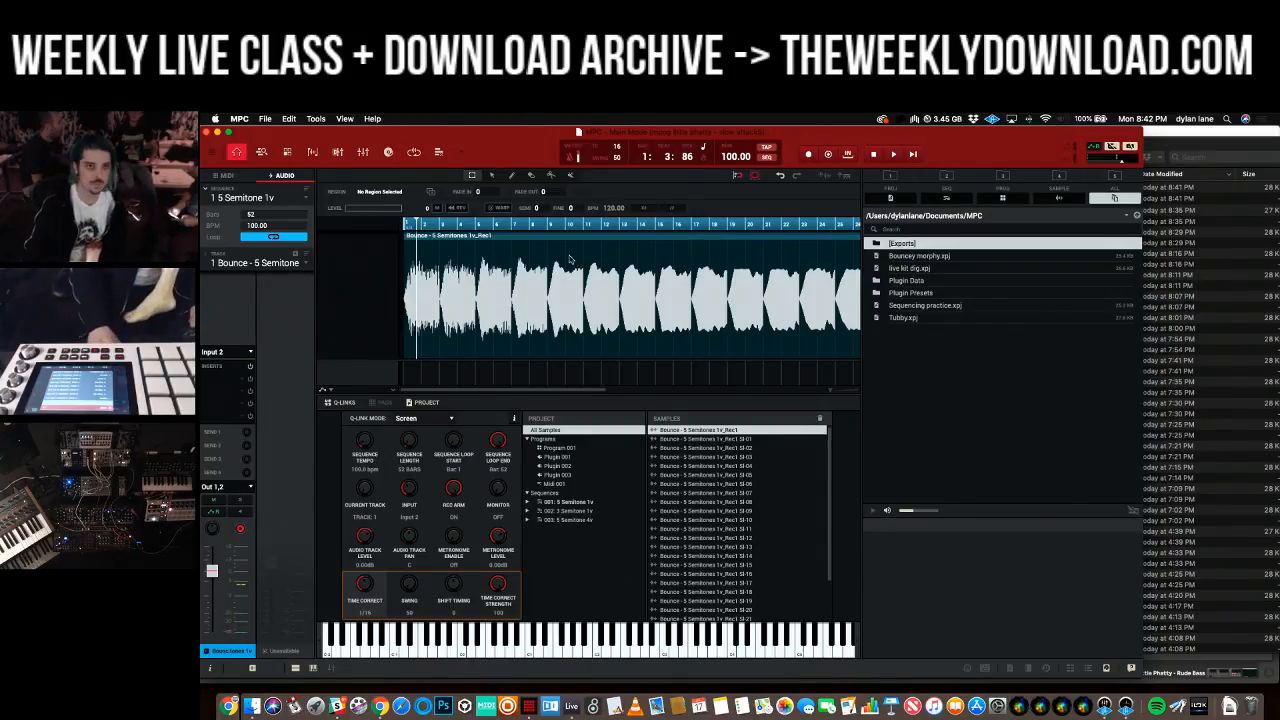
{"action": "left_click", "coordinate": [266, 118]}
{"action": "mouse_move", "coordinate": [309, 162]}
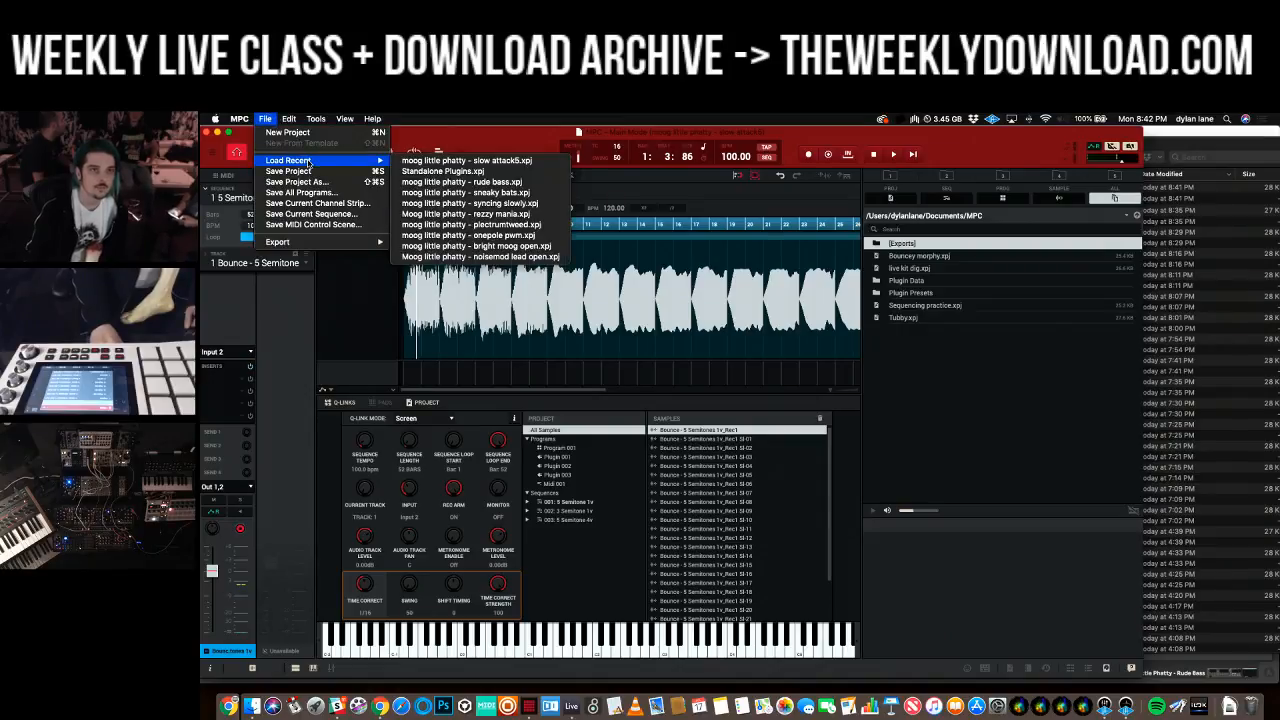
{"action": "left_click", "coordinate": [443, 171]}
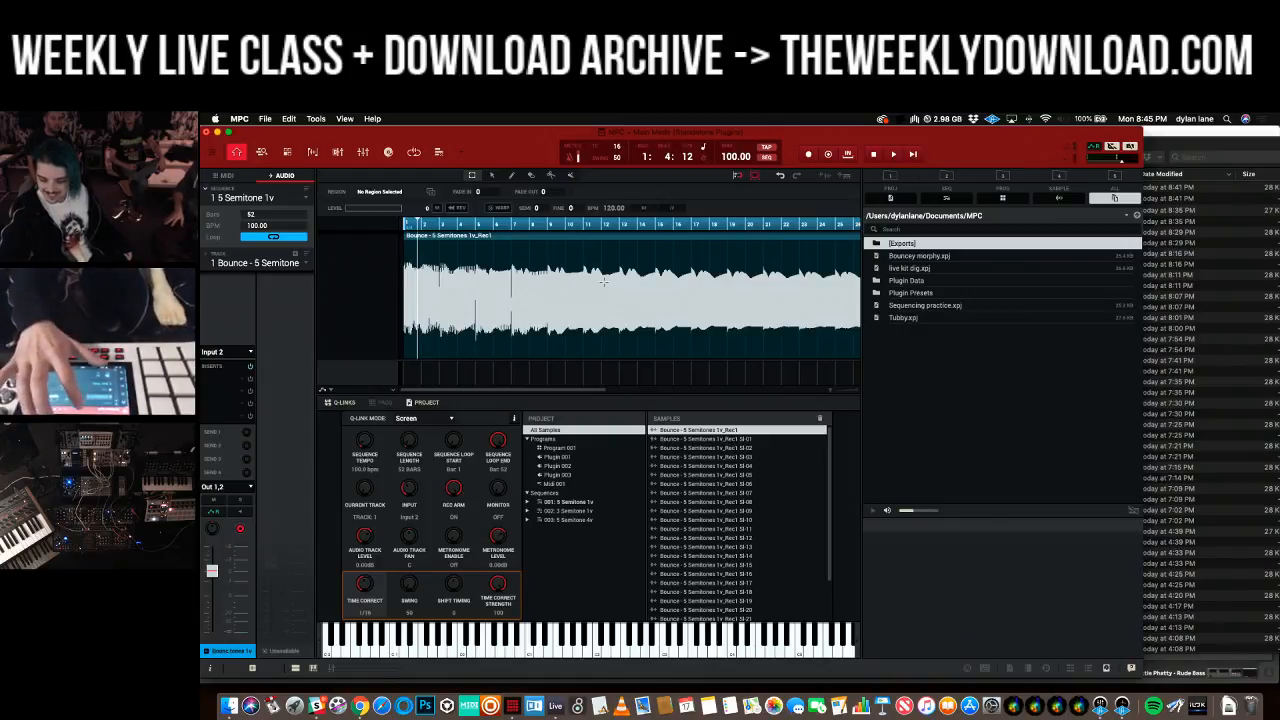
- Save the newly sliced recording as a separate moog little phatty project and switch to Ableton Live
{"action": "key", "text": "shift+super+s"}
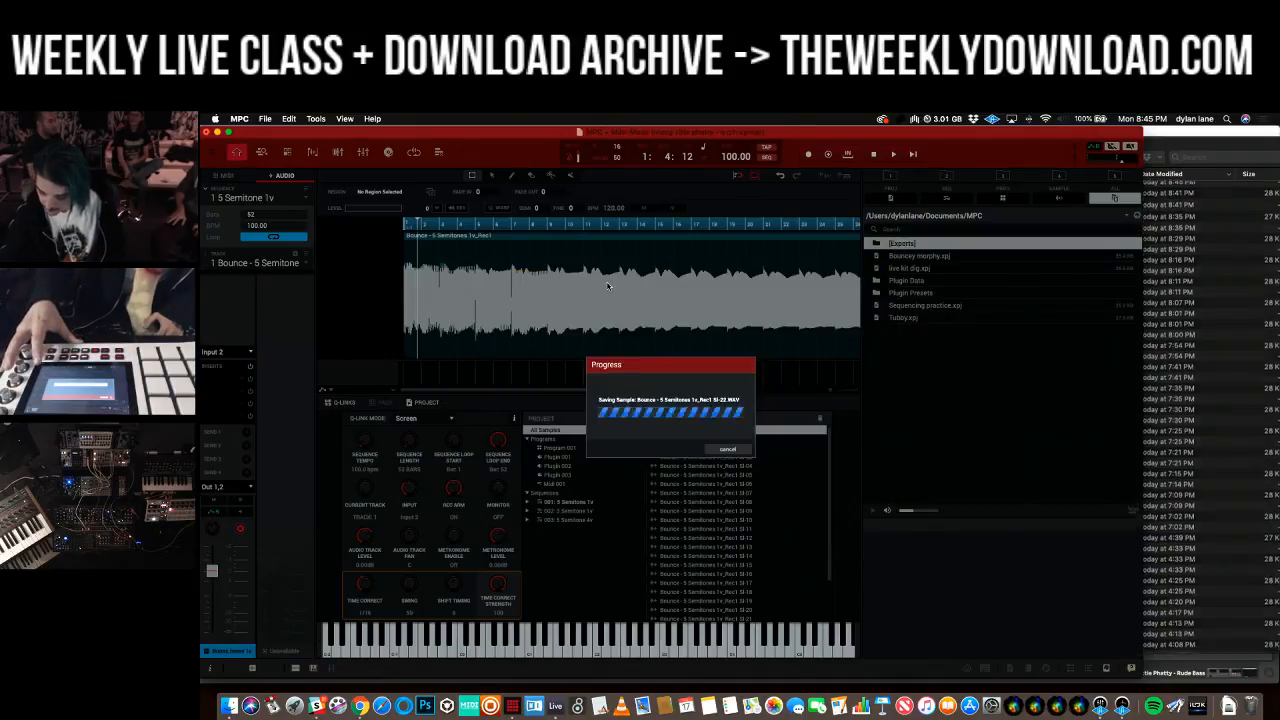
{"action": "key", "text": "super+Tab"}
{"action": "key", "text": "super+Tab"}
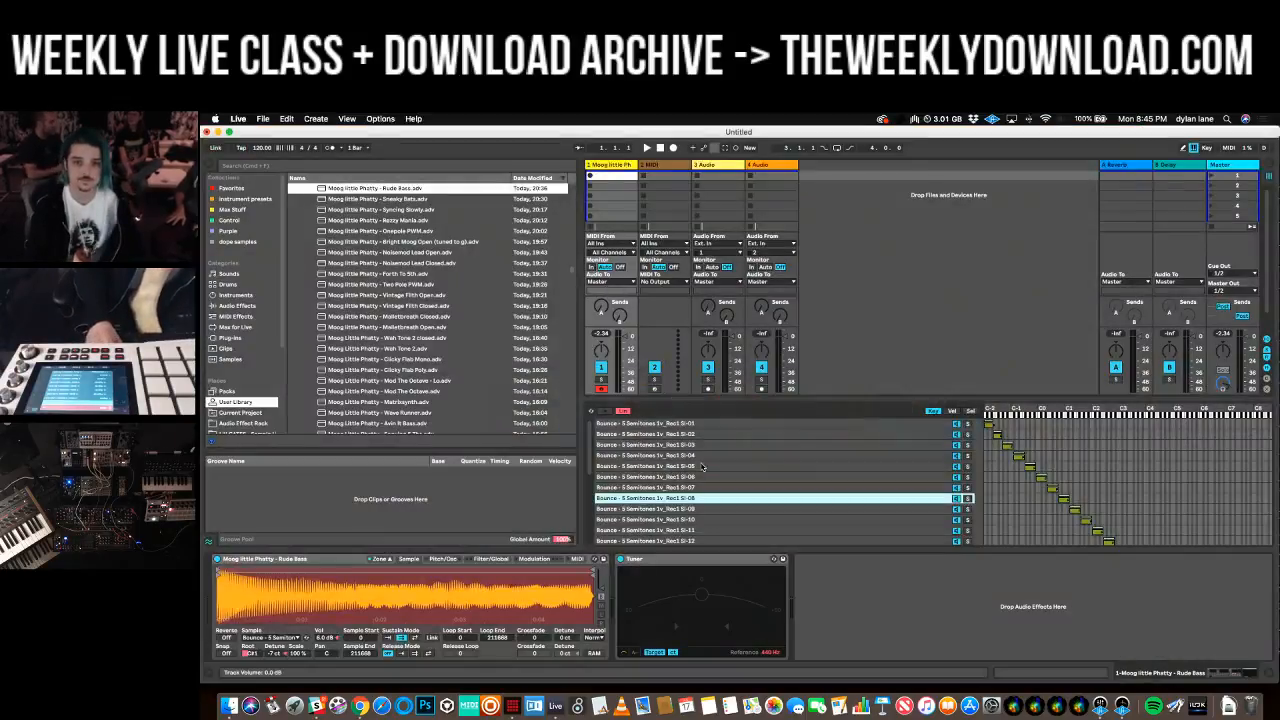
- Select all of the rude bass zones in the Sampler's zone list
{"action": "left_click", "coordinate": [702, 466]}
{"action": "key", "text": "super+a"}
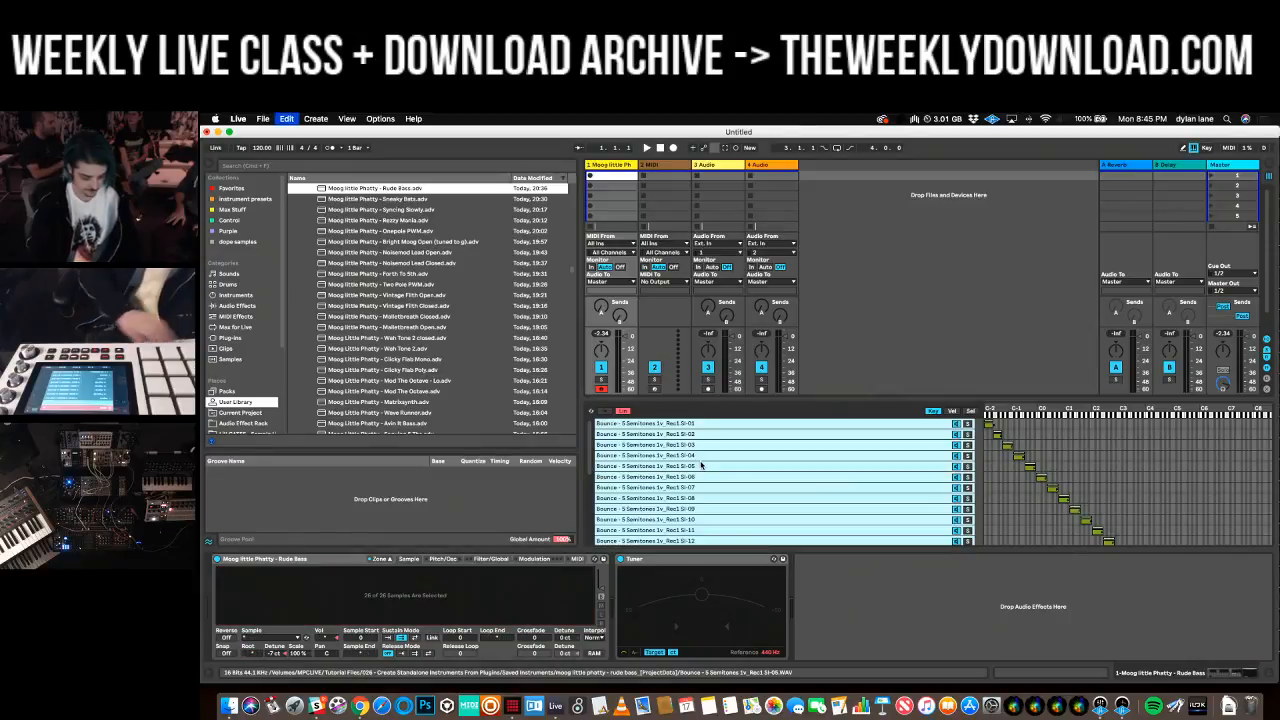
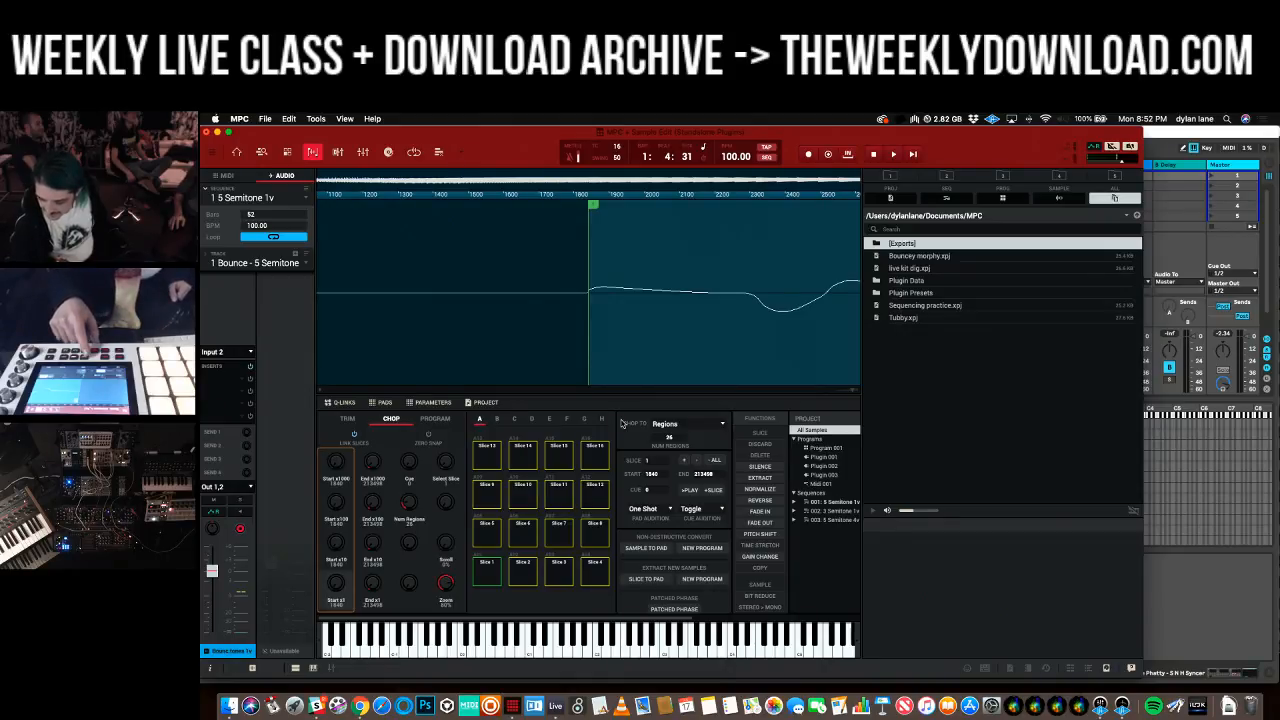
- Return MPC from sample chopping to Main Mode and save the sliced project as moog little phatty - cube roots
{"action": "key", "text": "super+1"}
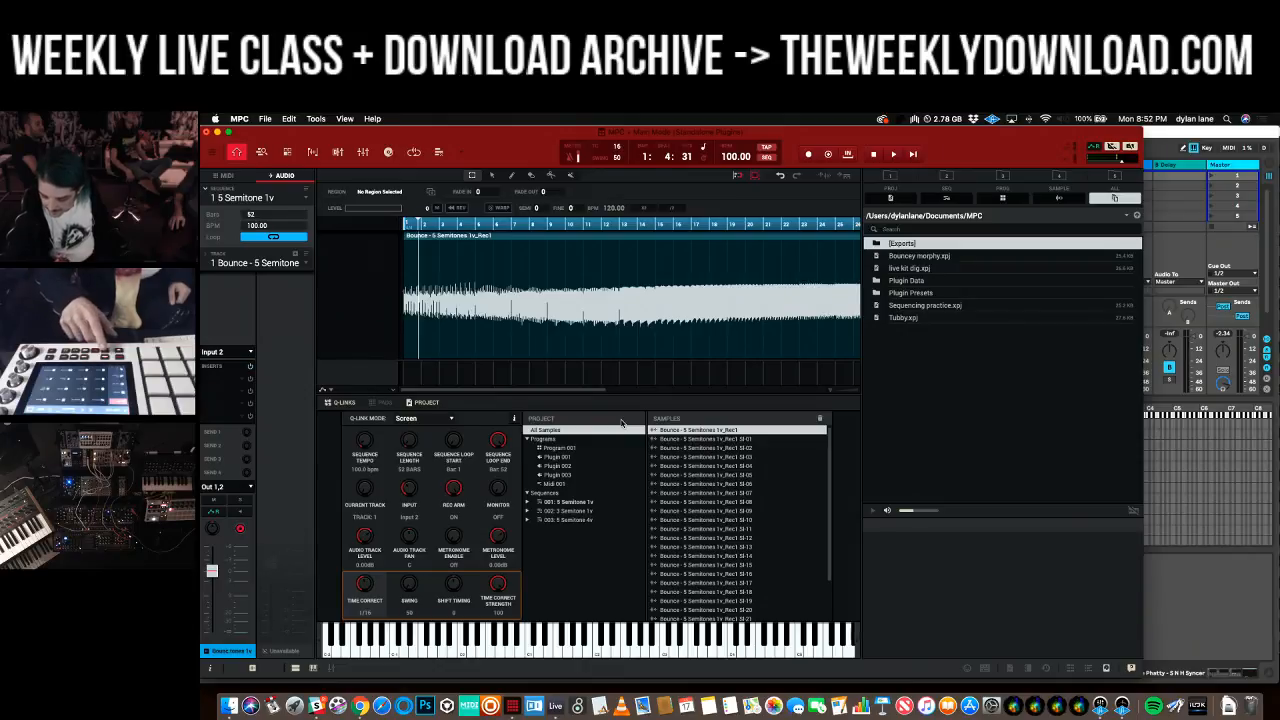
{"action": "key", "text": "super+4"}
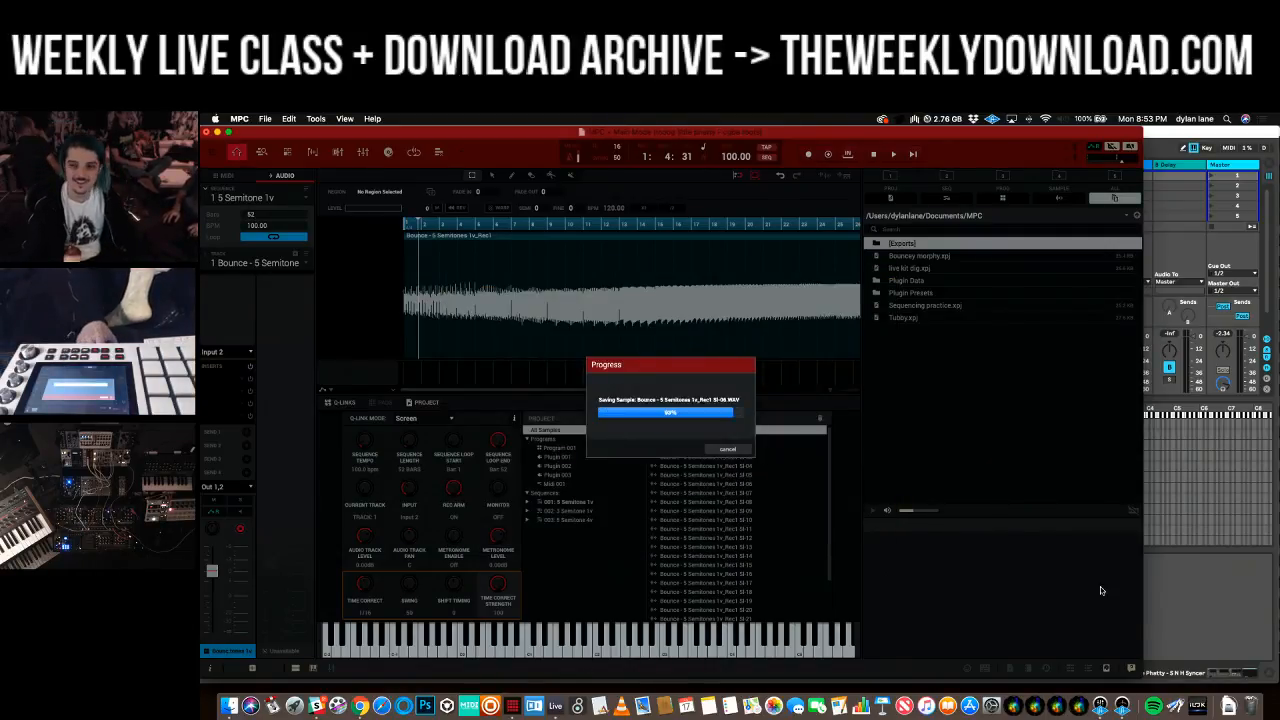
- Switch to Ableton Live and delete all S N H Syncer zones from the Sampler
{"action": "left_click", "coordinate": [1178, 588]}
{"action": "left_click", "coordinate": [697, 478]}
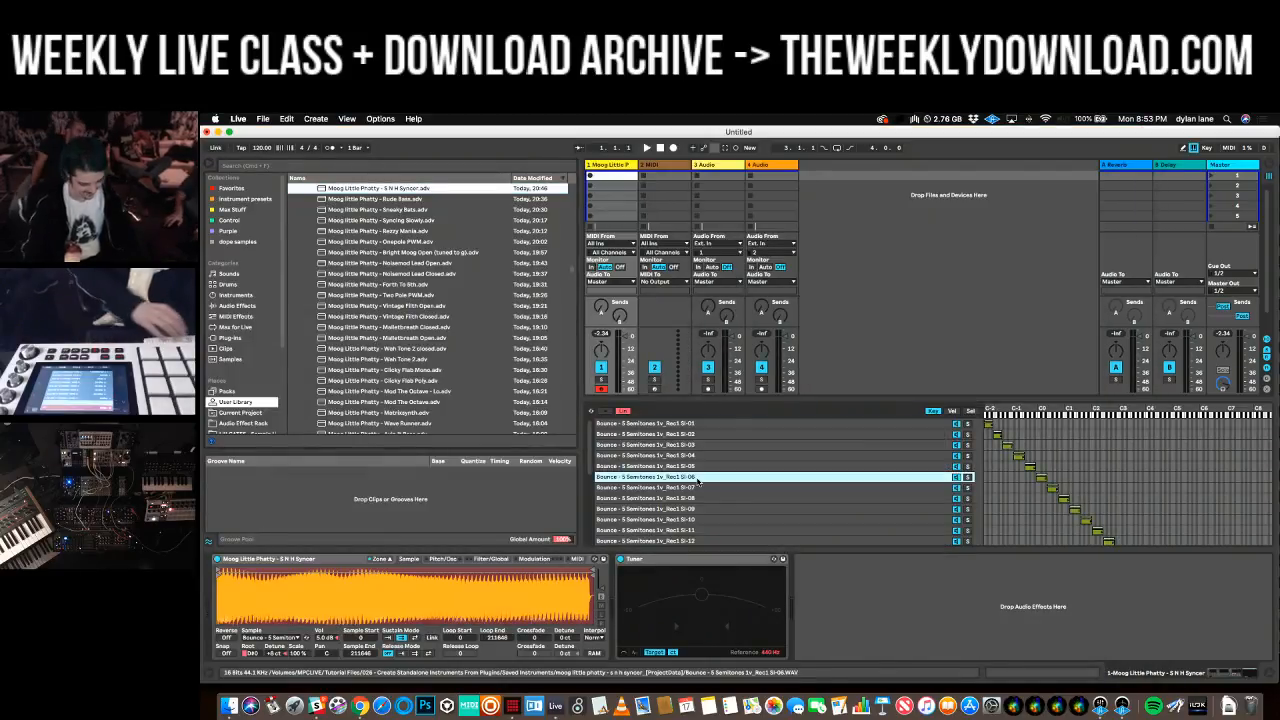
{"action": "key", "text": "super+a"}
{"action": "key", "text": "Delete"}
- Load slices SI-01 to SI-26 from Finder's moog little phatty - cube roots_[ProjectData] folder into the Sampler's empty zone list
{"action": "key", "text": "super+Tab"}
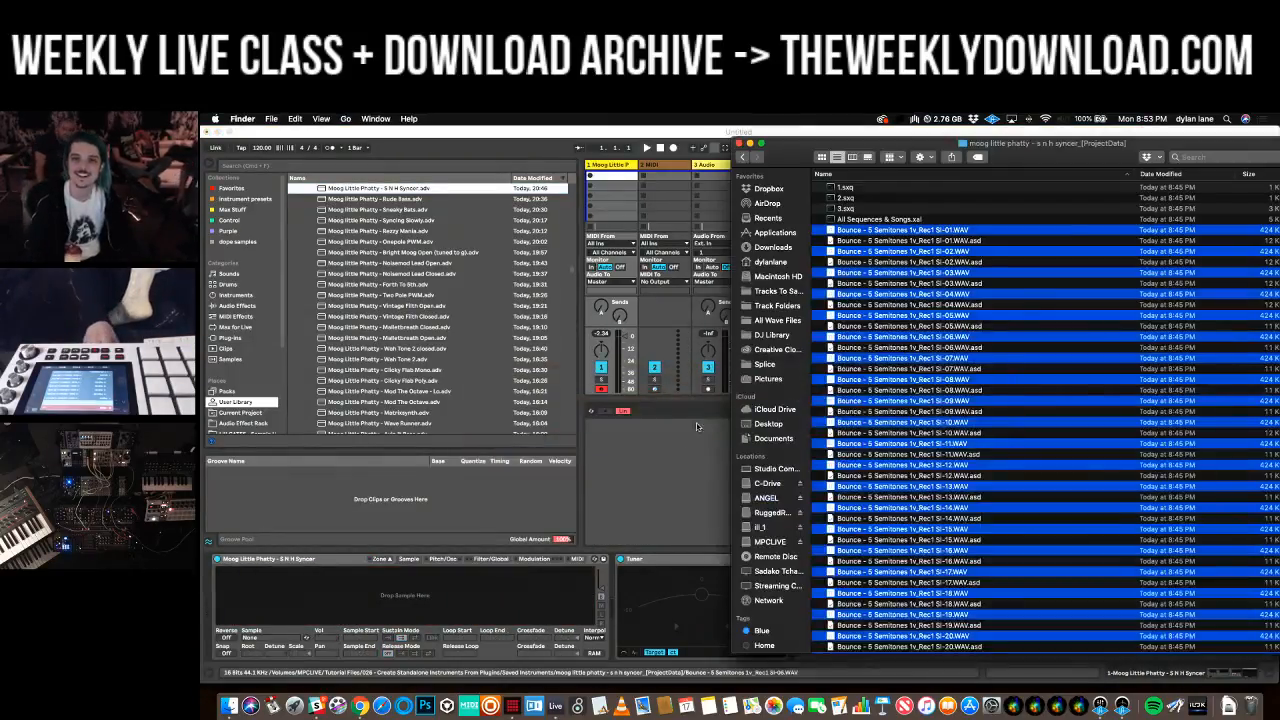
{"action": "left_click", "coordinate": [743, 158]}
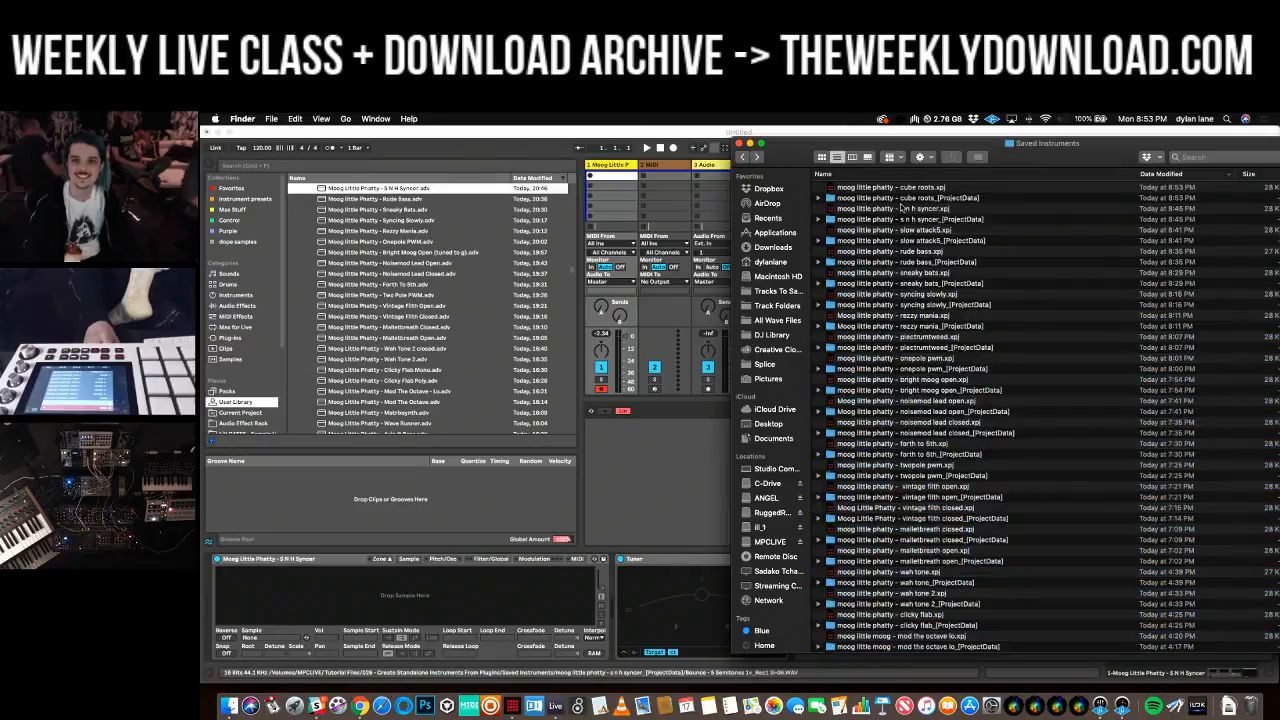
{"action": "left_click", "coordinate": [906, 199]}
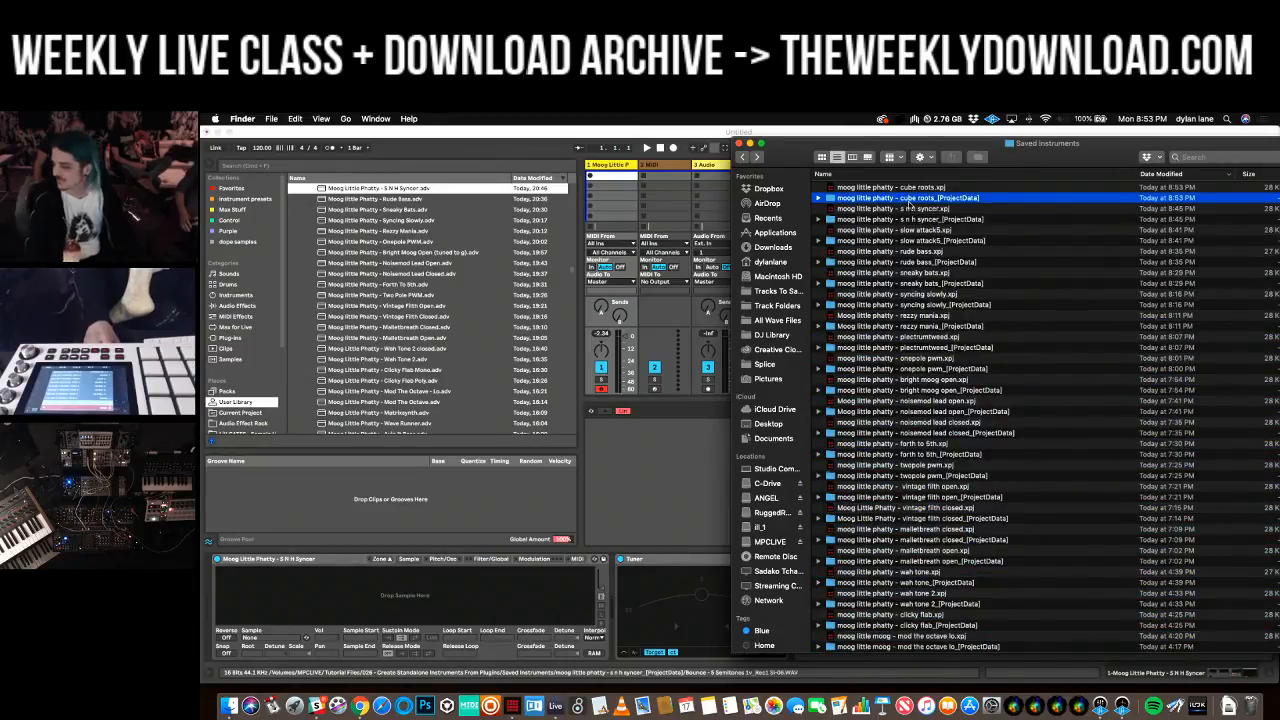
{"action": "double_click", "coordinate": [908, 200]}
{"action": "left_click", "coordinate": [938, 231]}
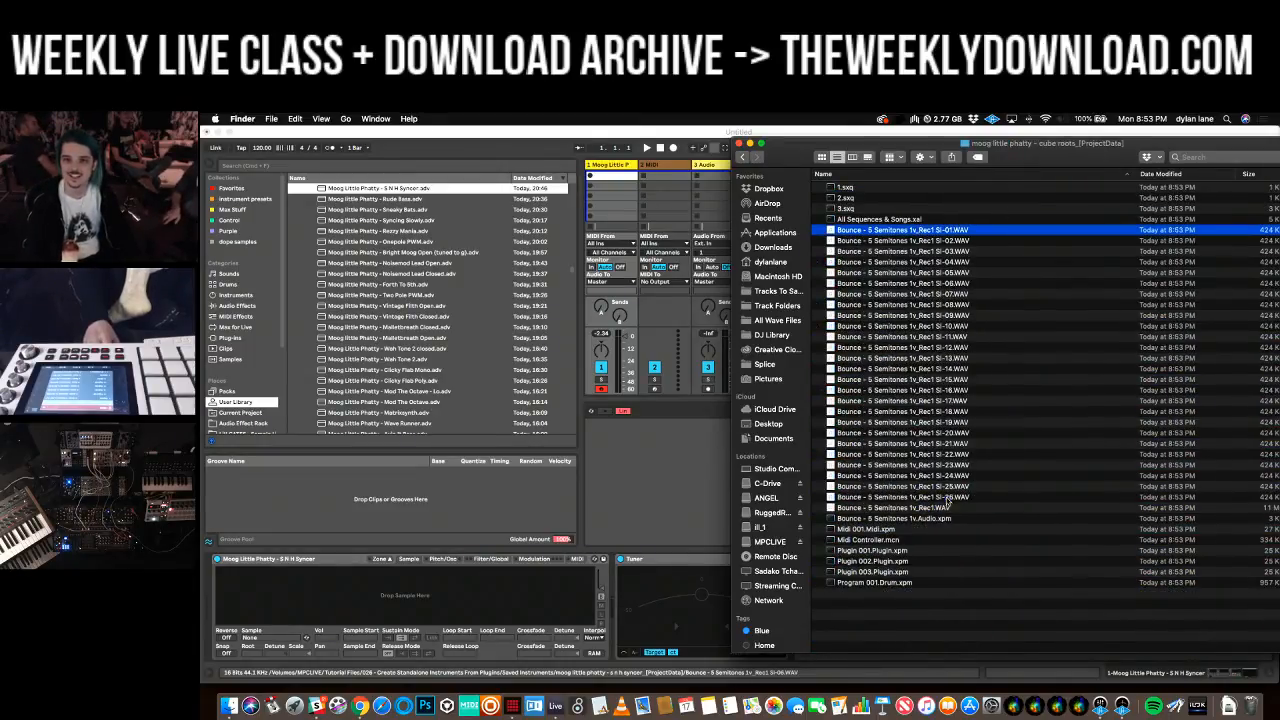
{"action": "left_click", "coordinate": [947, 498], "text": "shift"}
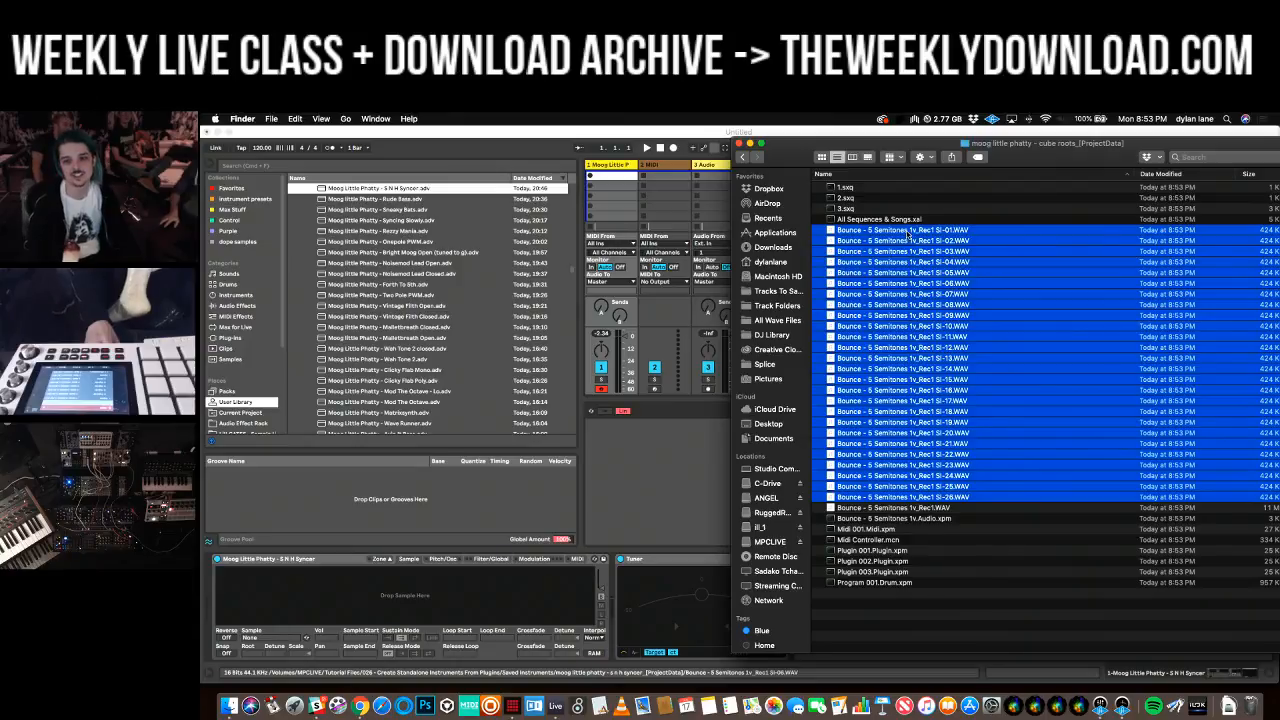
{"action": "left_click_drag", "start_coordinate": [907, 233], "coordinate": [684, 466]}
- Distribute the cube roots zones' key ranges equally, normalize their volumes, and select the root key setting
{"action": "right_click", "coordinate": [752, 452]}
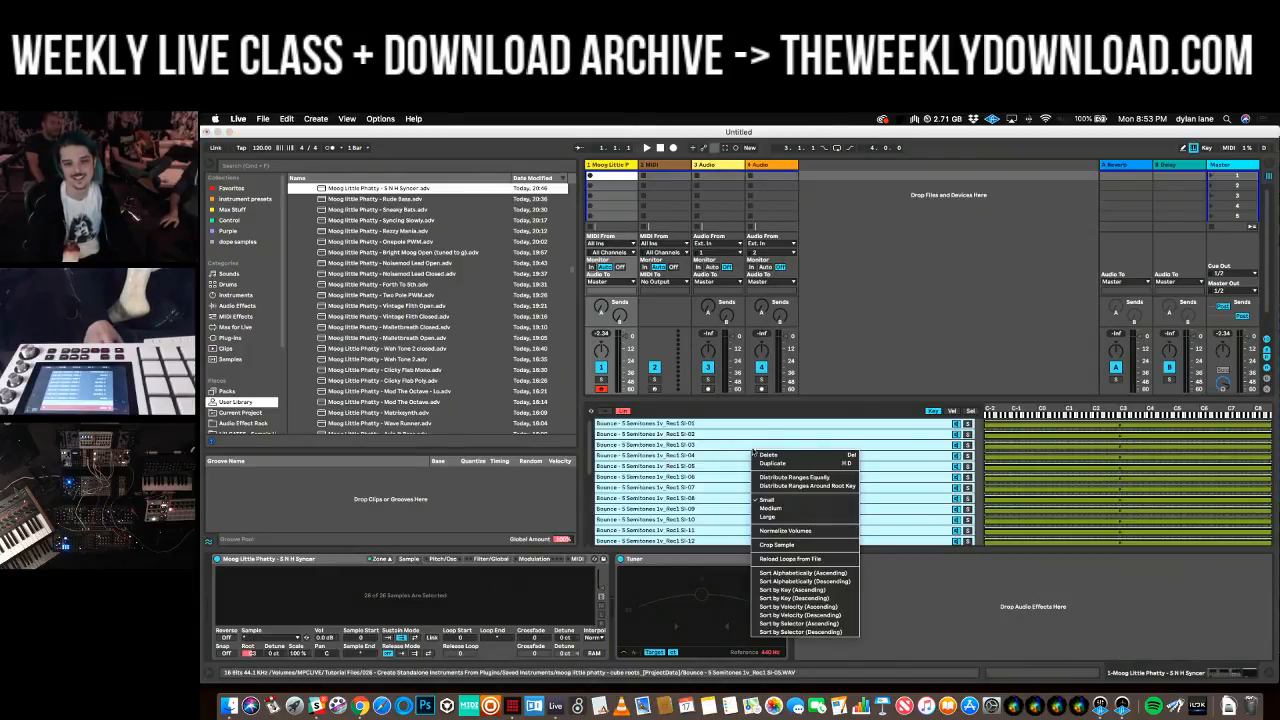
{"action": "left_click", "coordinate": [817, 478]}
{"action": "right_click", "coordinate": [816, 465]}
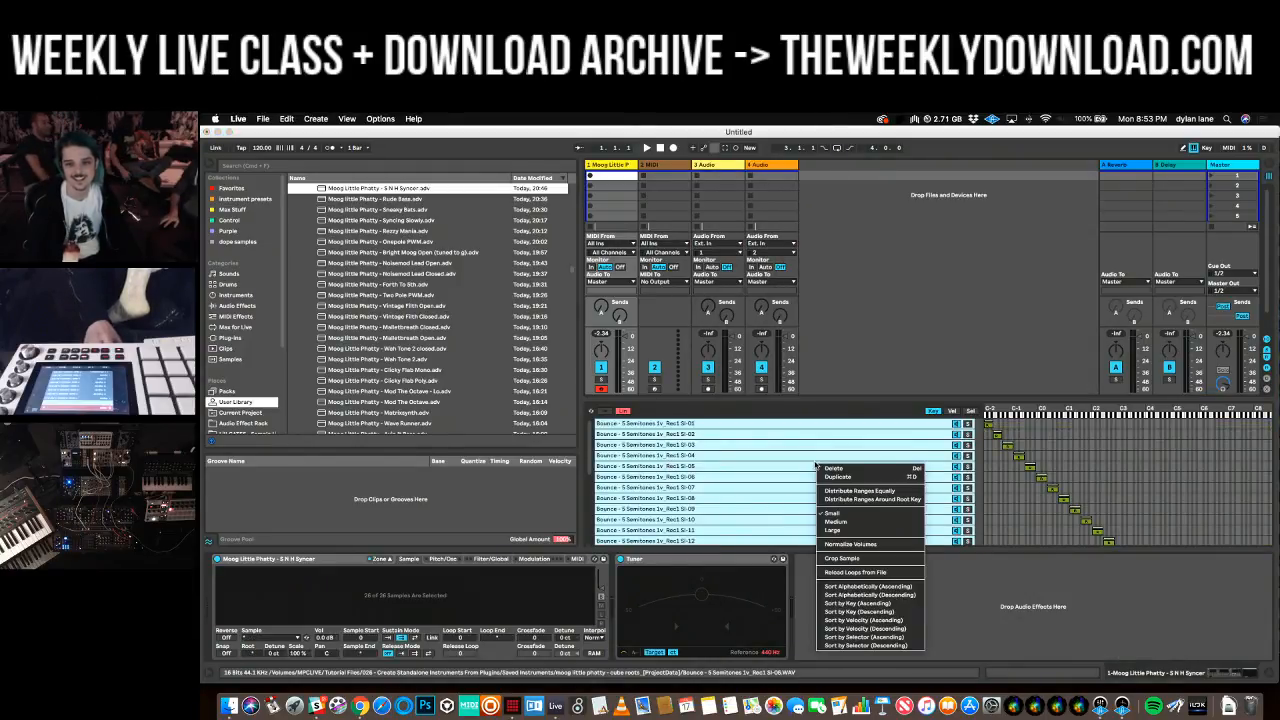
{"action": "left_click", "coordinate": [855, 544]}
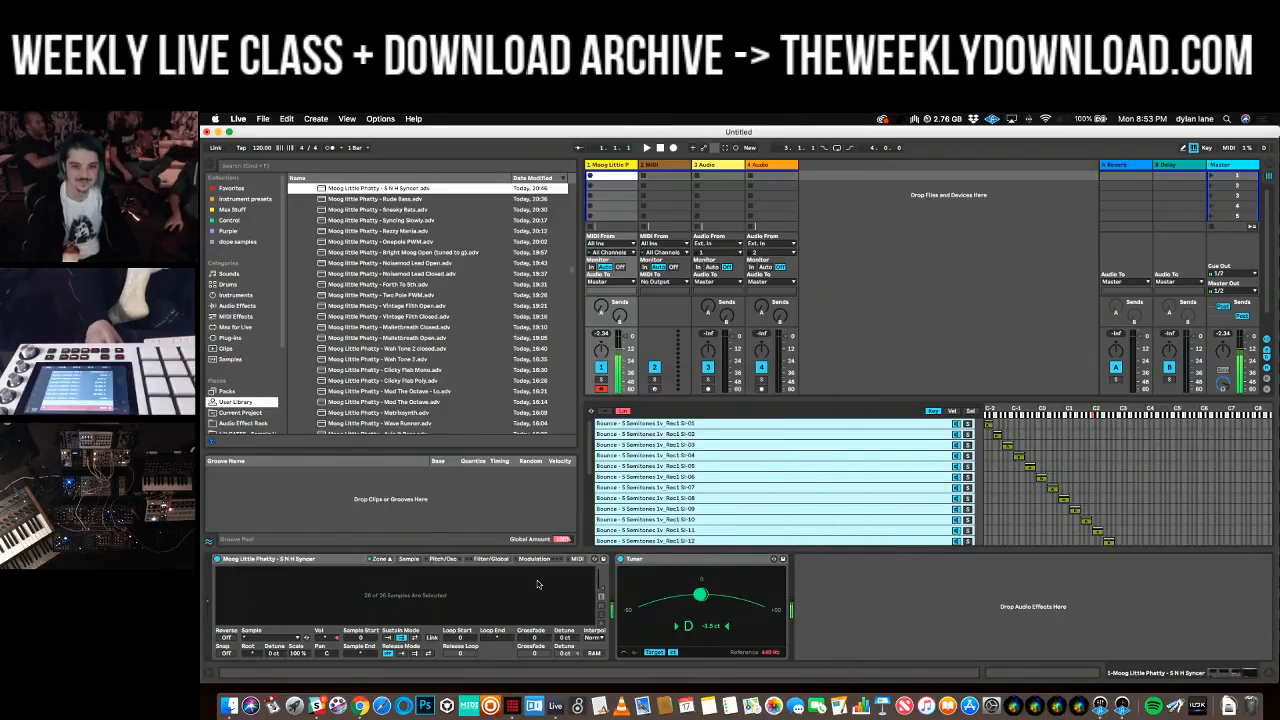
{"action": "left_click", "coordinate": [250, 653]}
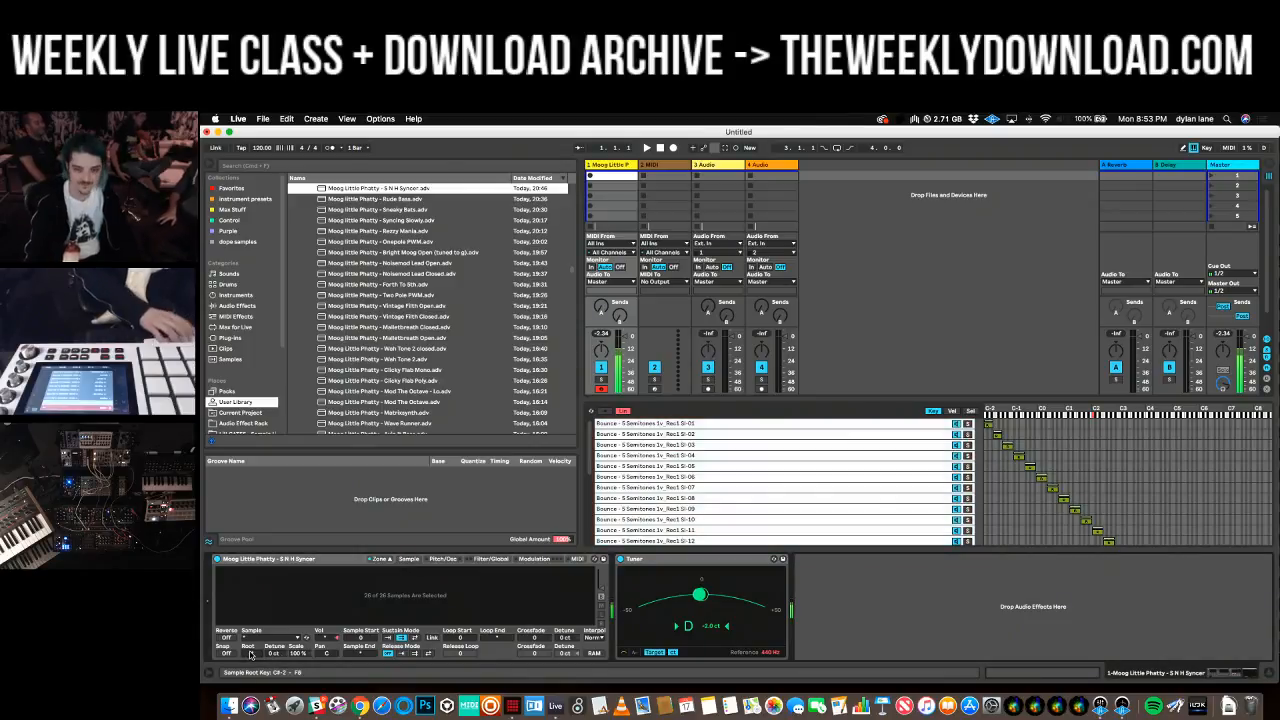
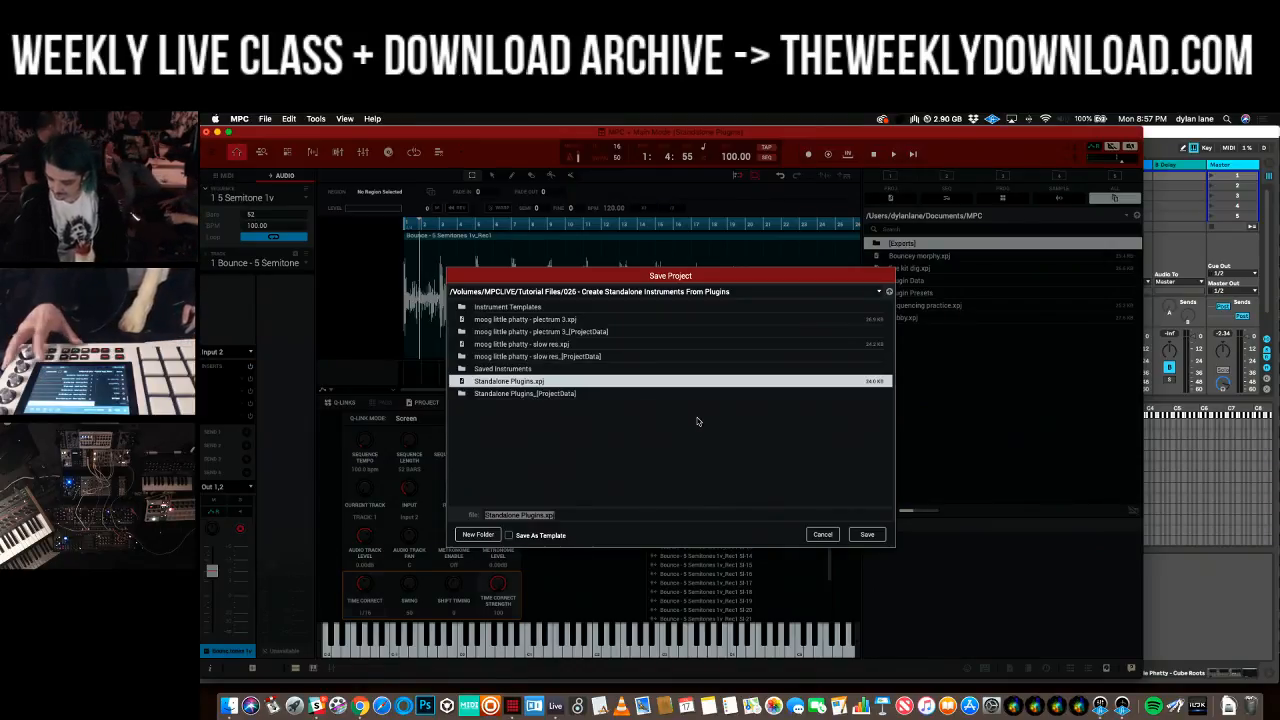
- Save the sliced MPC project as moog little phatty - mod drumbass in Saved Instruments, overwriting the existing file
{"action": "key", "text": "Return"}
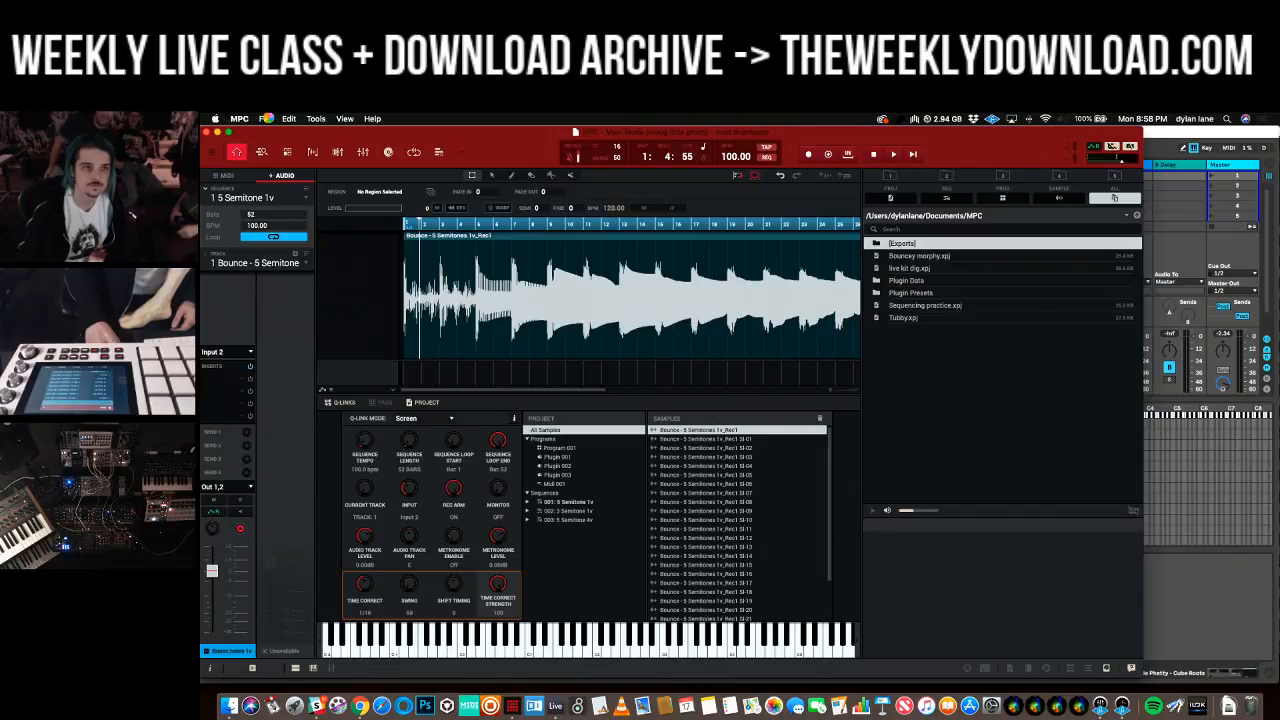
{"action": "left_click", "coordinate": [265, 119]}
{"action": "left_click", "coordinate": [295, 183]}
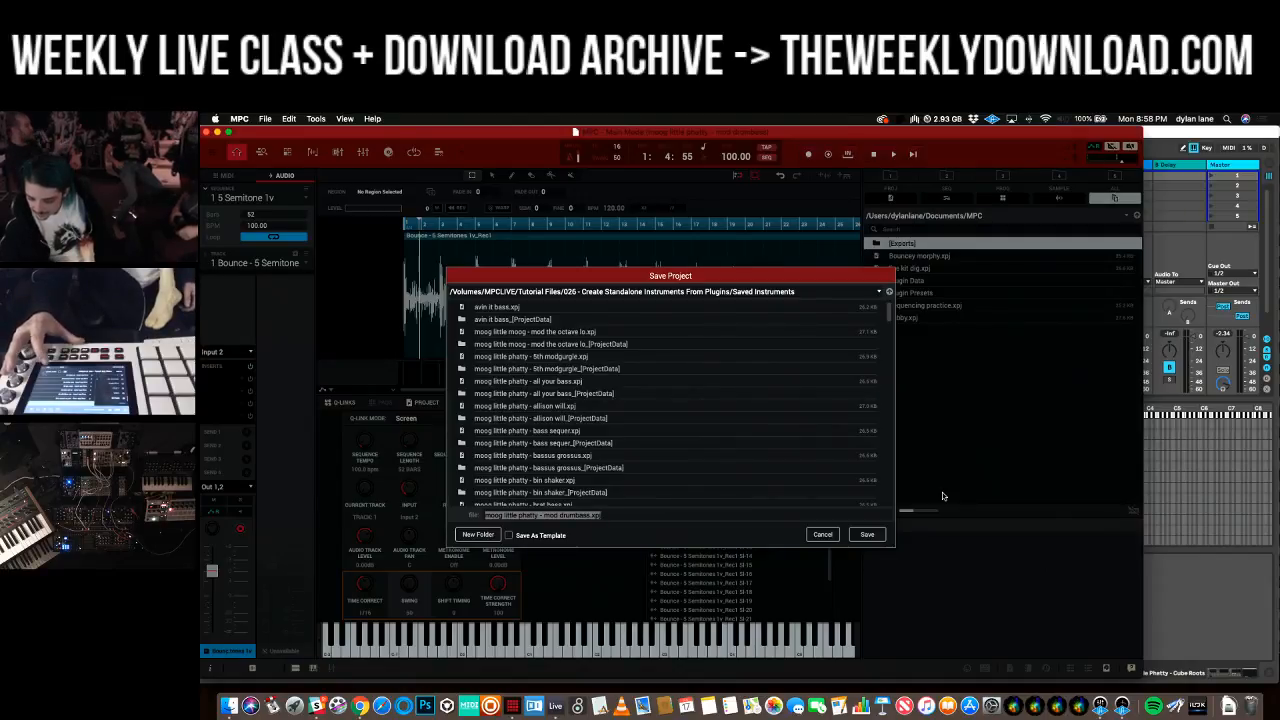
{"action": "key", "text": "Return"}
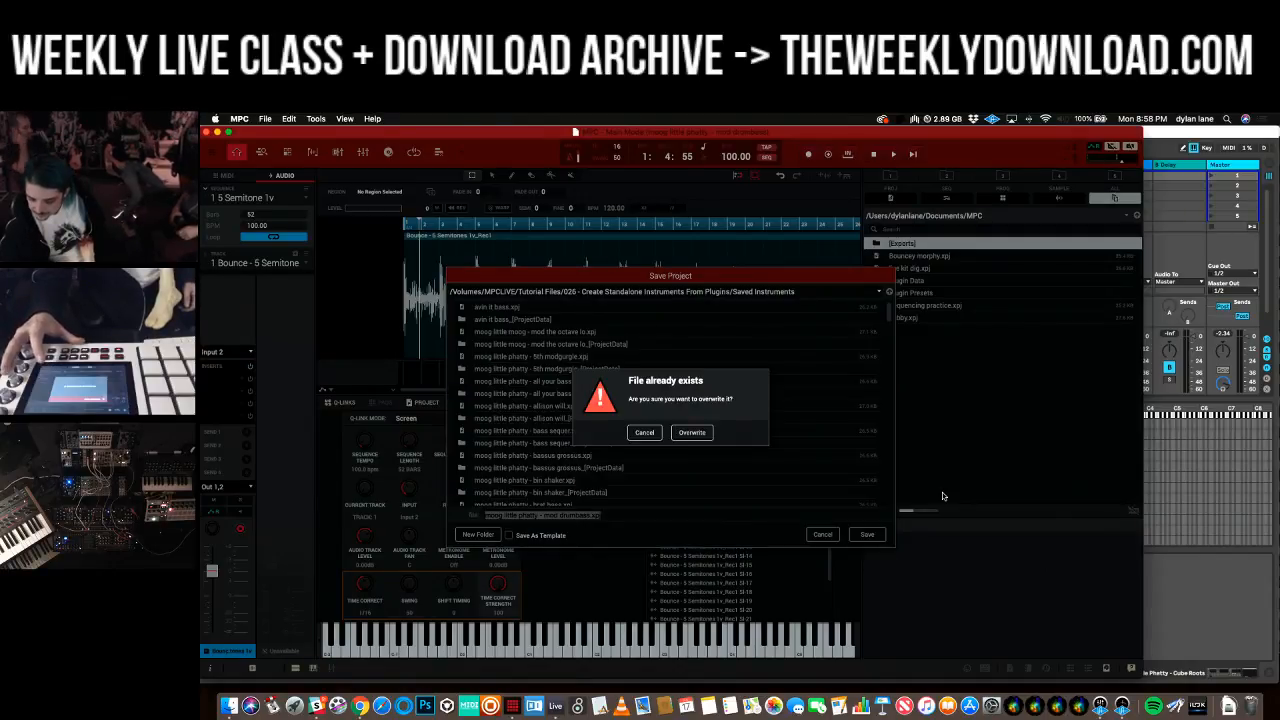
{"action": "key", "text": "Return"}
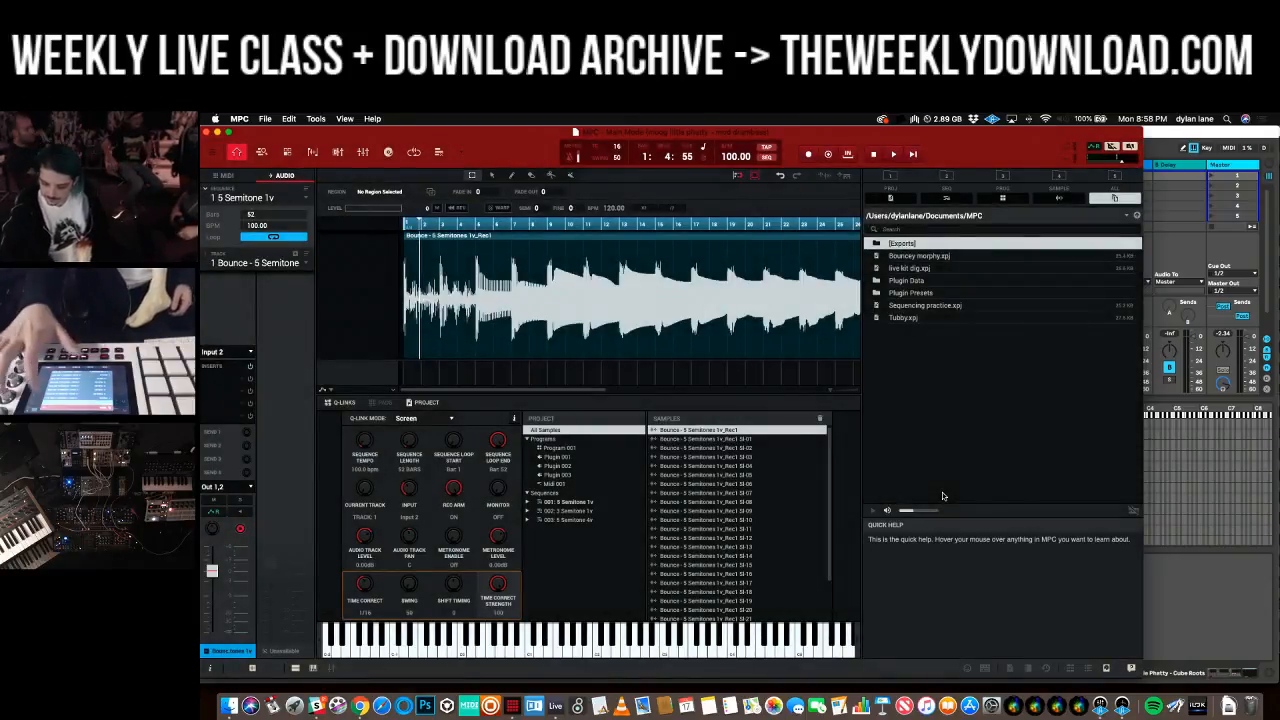
- Switch to Ableton Live and delete all cube roots zones from the Sampler
{"action": "key", "text": "super+Tab"}
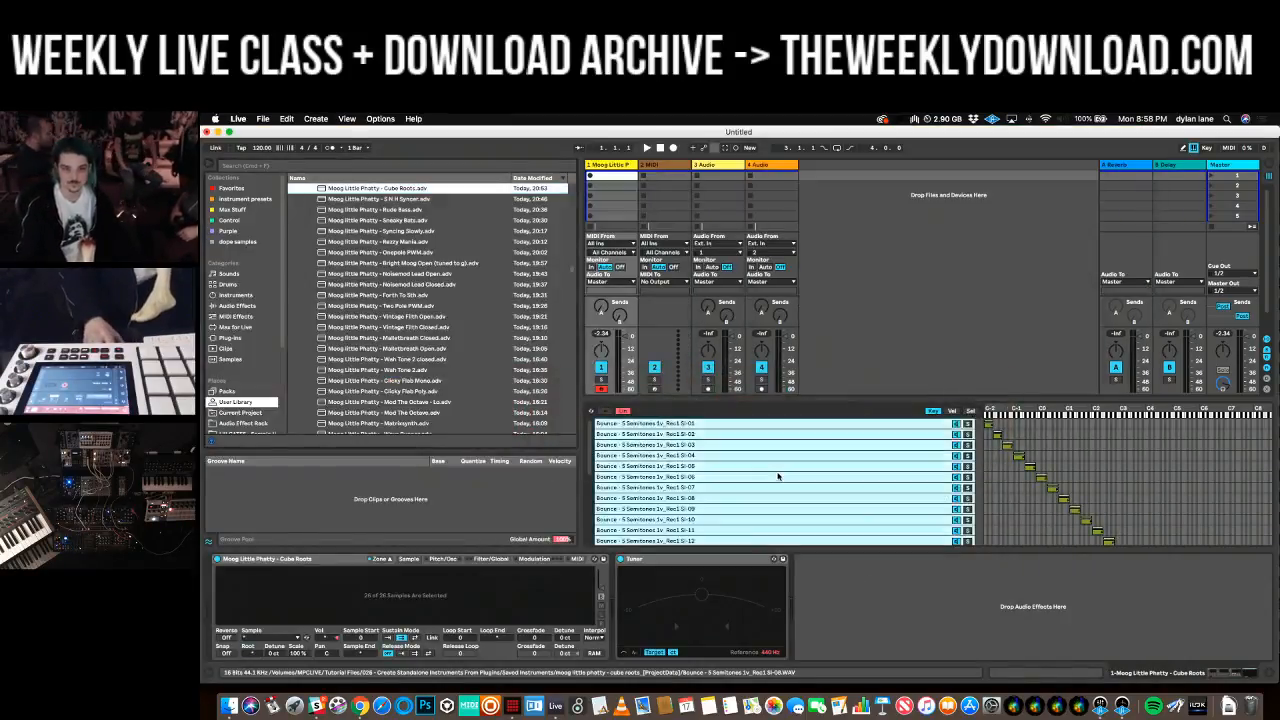
{"action": "left_click", "coordinate": [778, 477]}
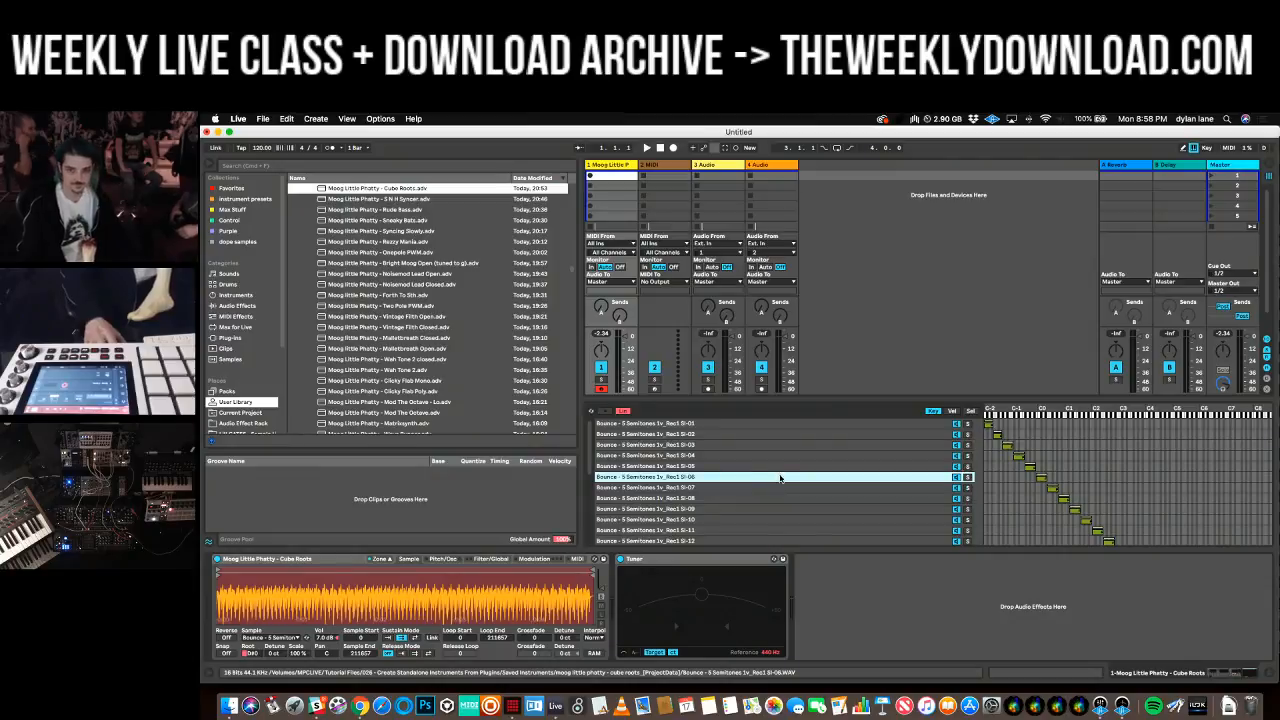
{"action": "key", "text": "super+a"}
{"action": "key", "text": "Delete"}
- Load slices SI-01 to SI-26 from Finder's moog little phatty - mod drumbass_[ProjectData] folder into the Sampler and distribute their key ranges equally
{"action": "key", "text": "super+Tab"}
{"action": "key", "text": "super+Tab"}
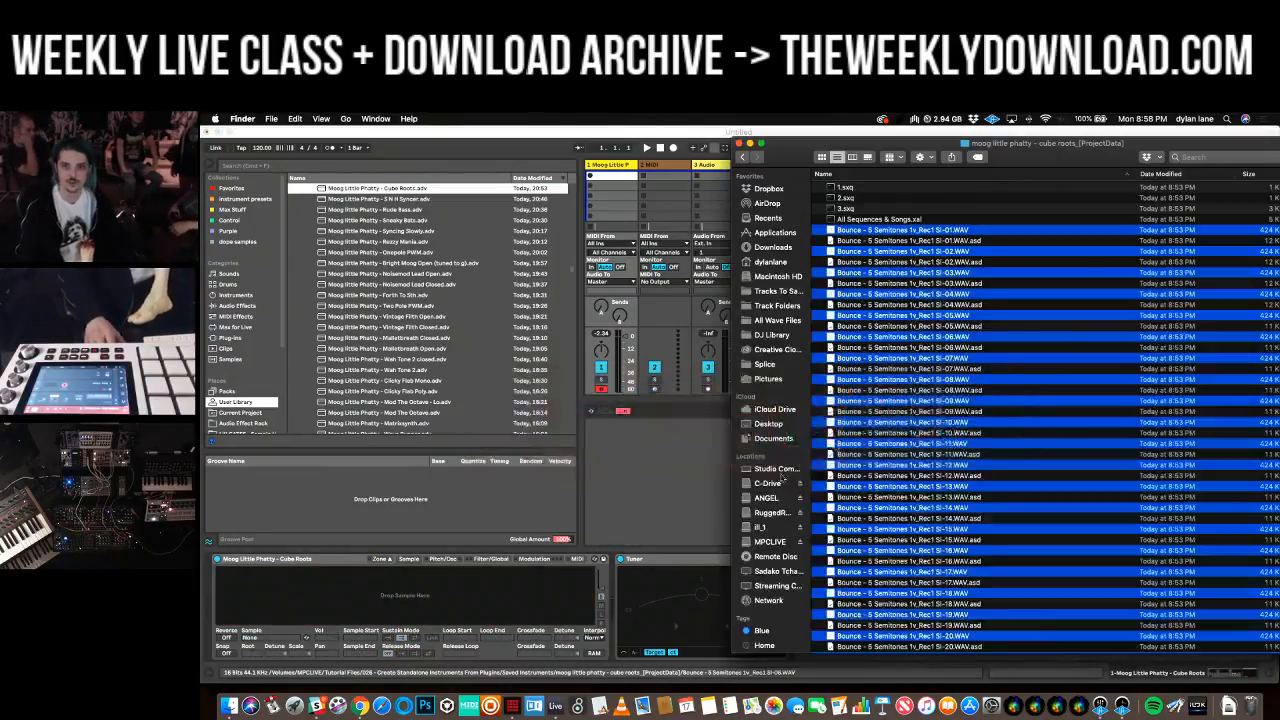
{"action": "key", "text": "super+Up"}
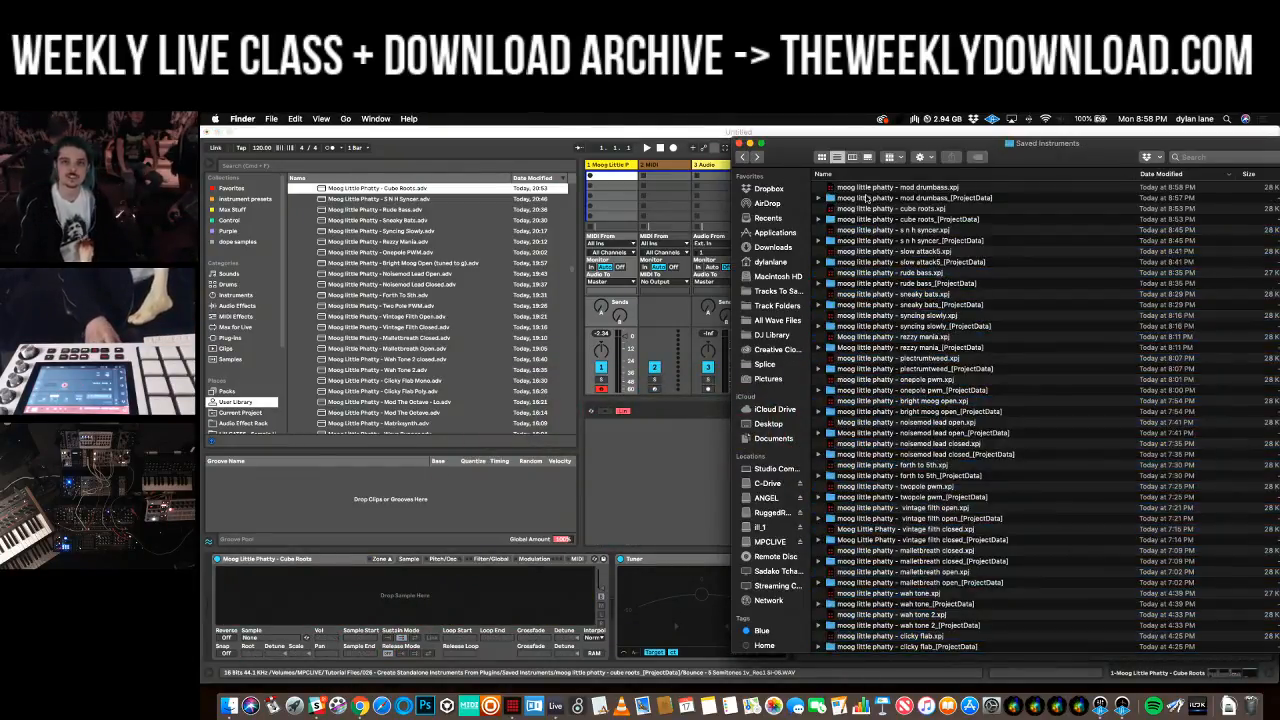
{"action": "left_click", "coordinate": [867, 199]}
{"action": "key", "text": "super+Down"}
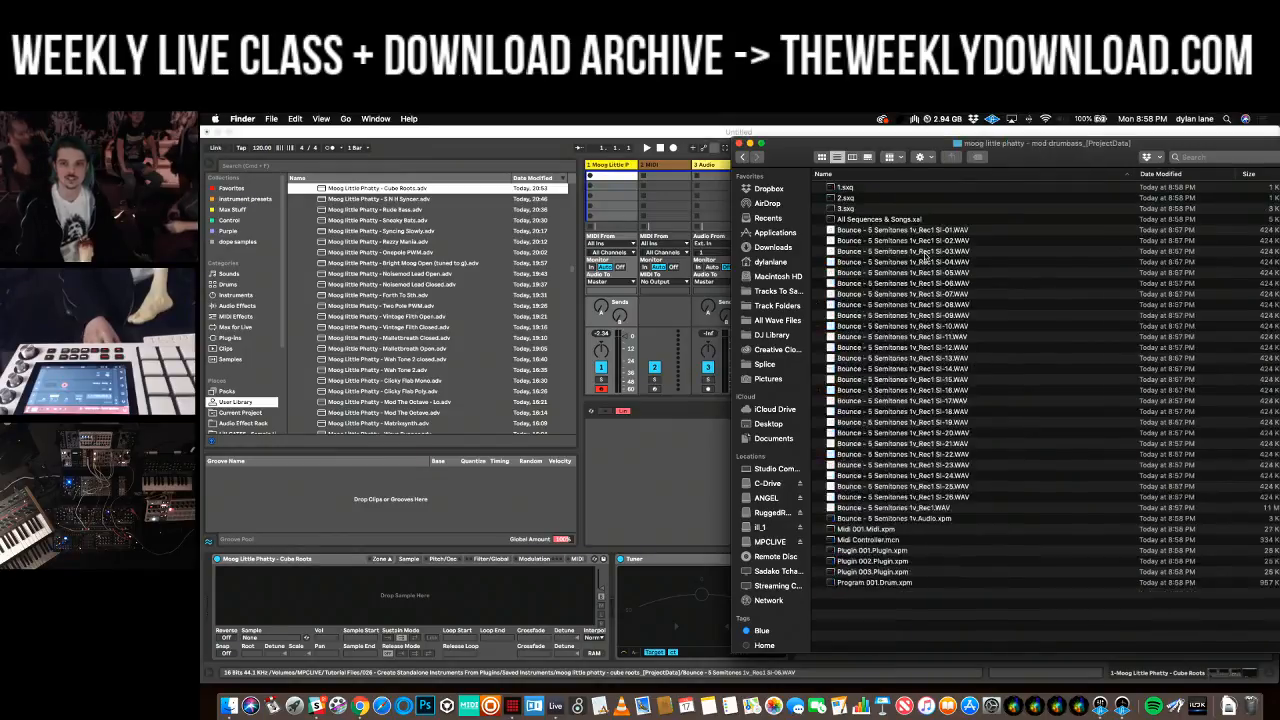
{"action": "left_click", "coordinate": [910, 230]}
{"action": "left_click", "coordinate": [957, 495], "text": "shift"}
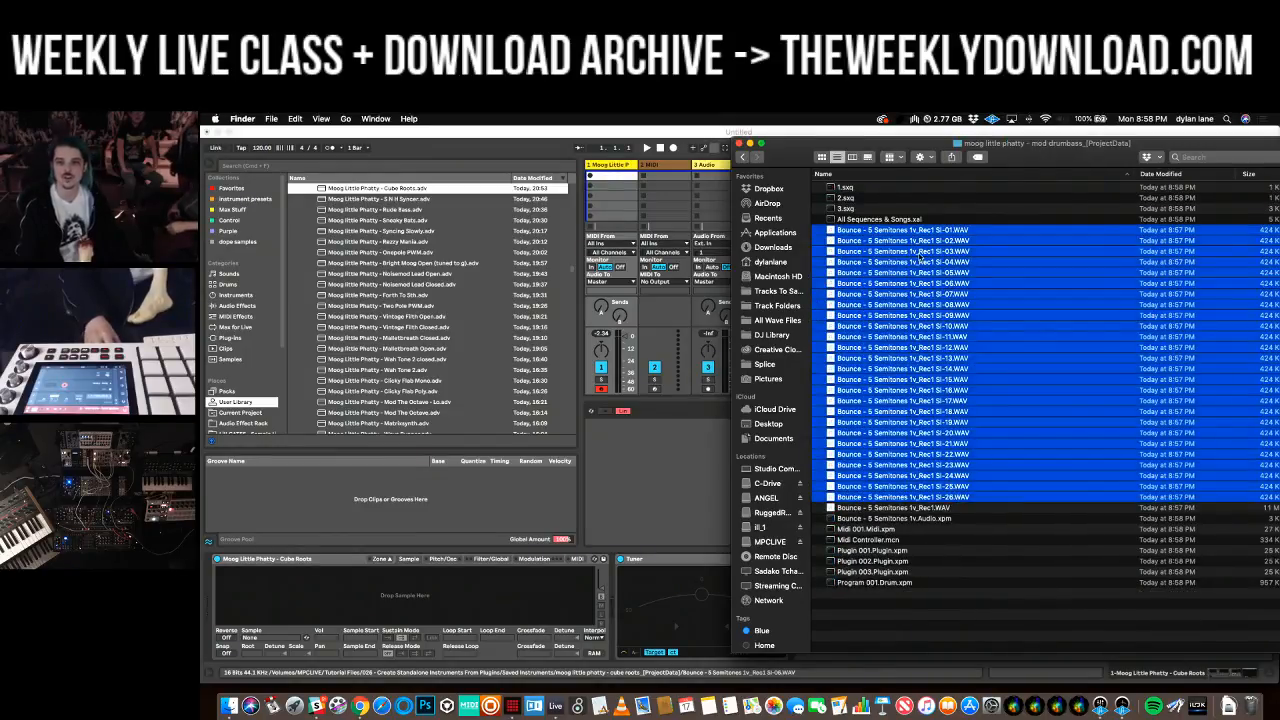
{"action": "left_click_drag", "start_coordinate": [917, 235], "coordinate": [670, 428]}
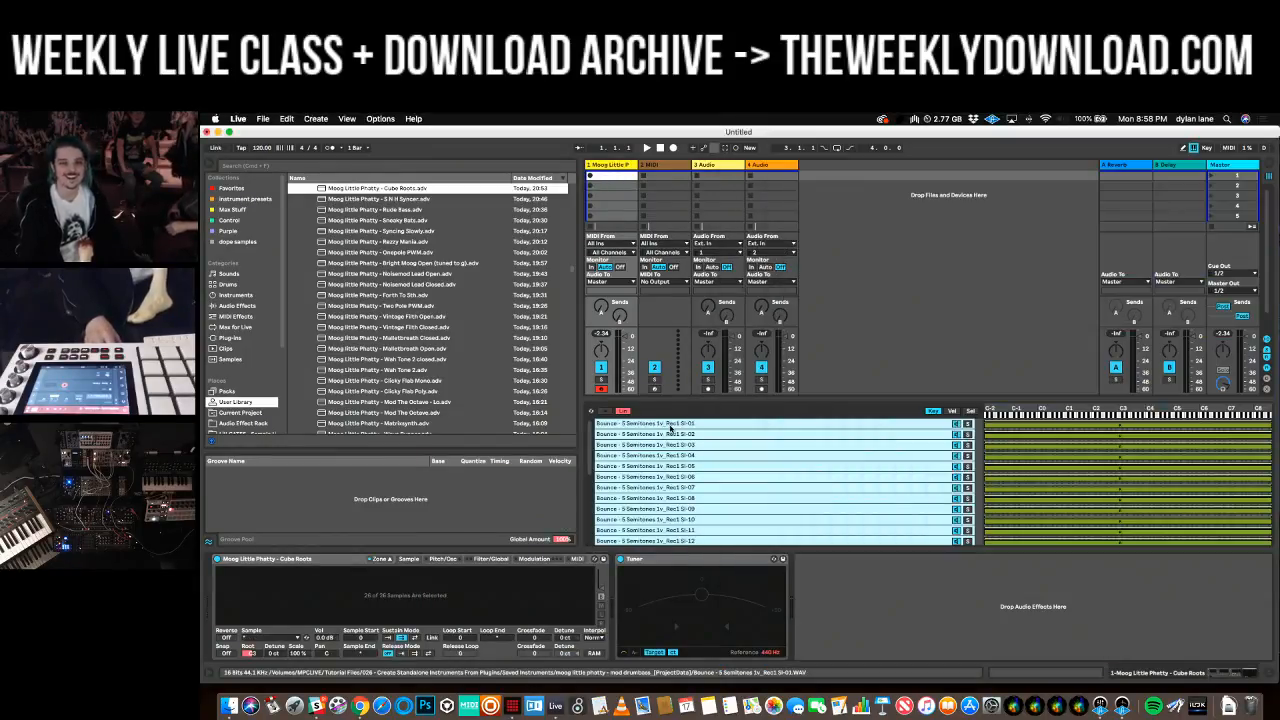
{"action": "right_click", "coordinate": [688, 436]}
{"action": "left_click", "coordinate": [751, 466]}
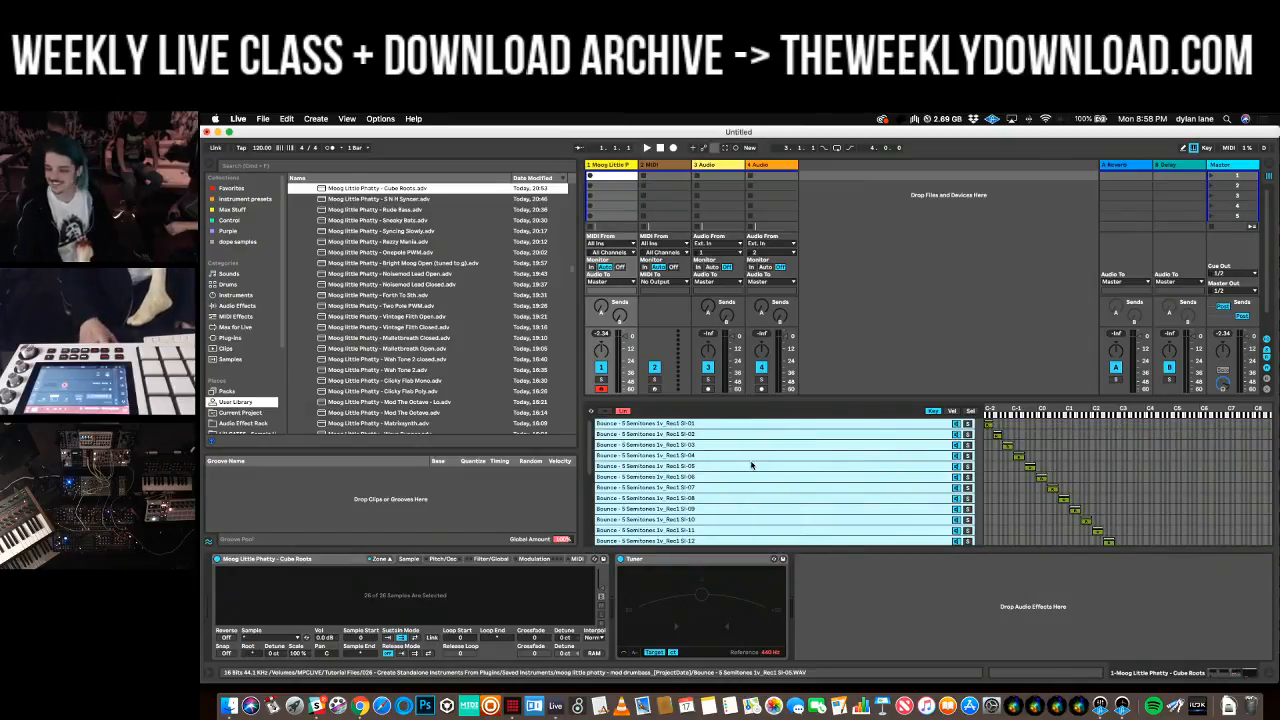
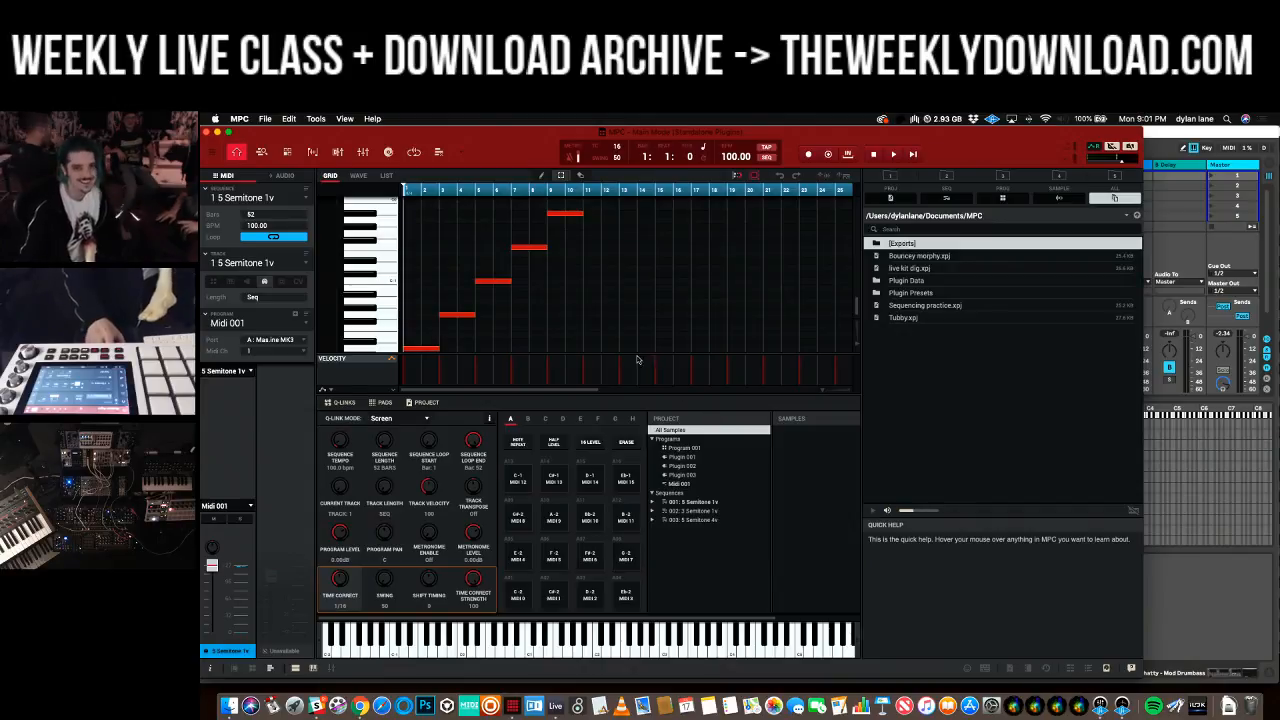
{"action": "left_click", "coordinate": [264, 118]}
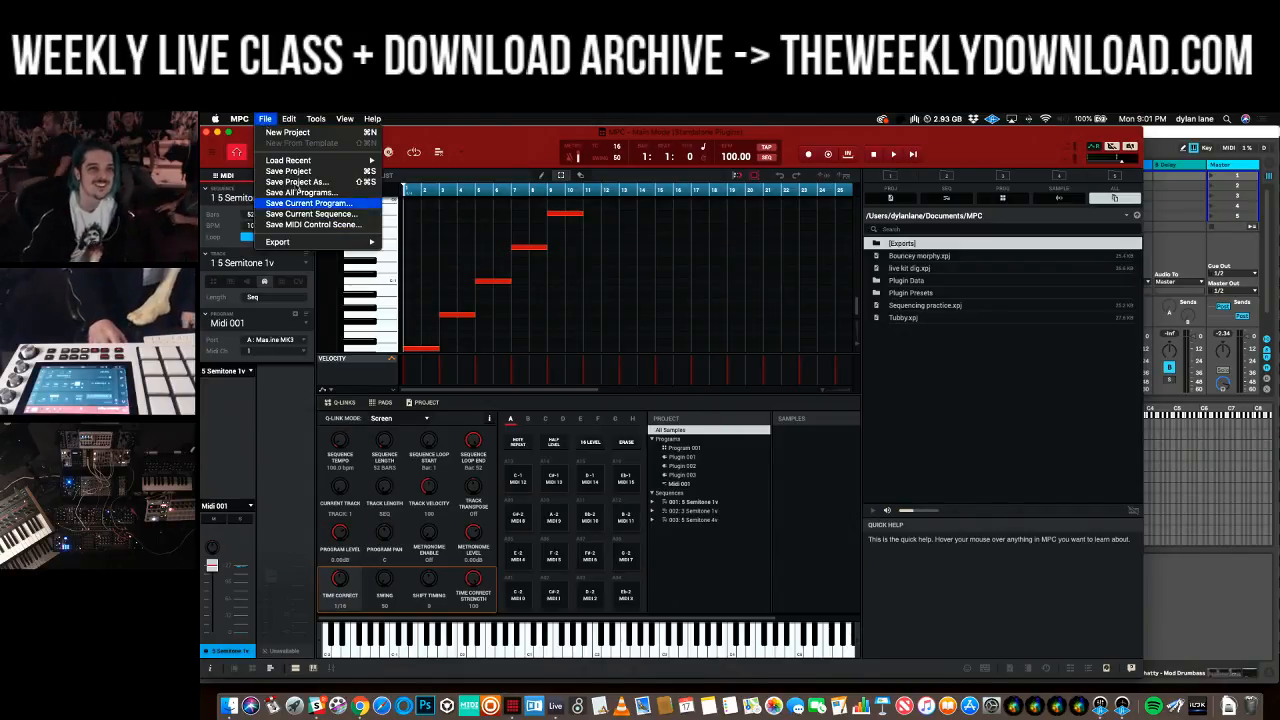
{"action": "left_click", "coordinate": [265, 118]}
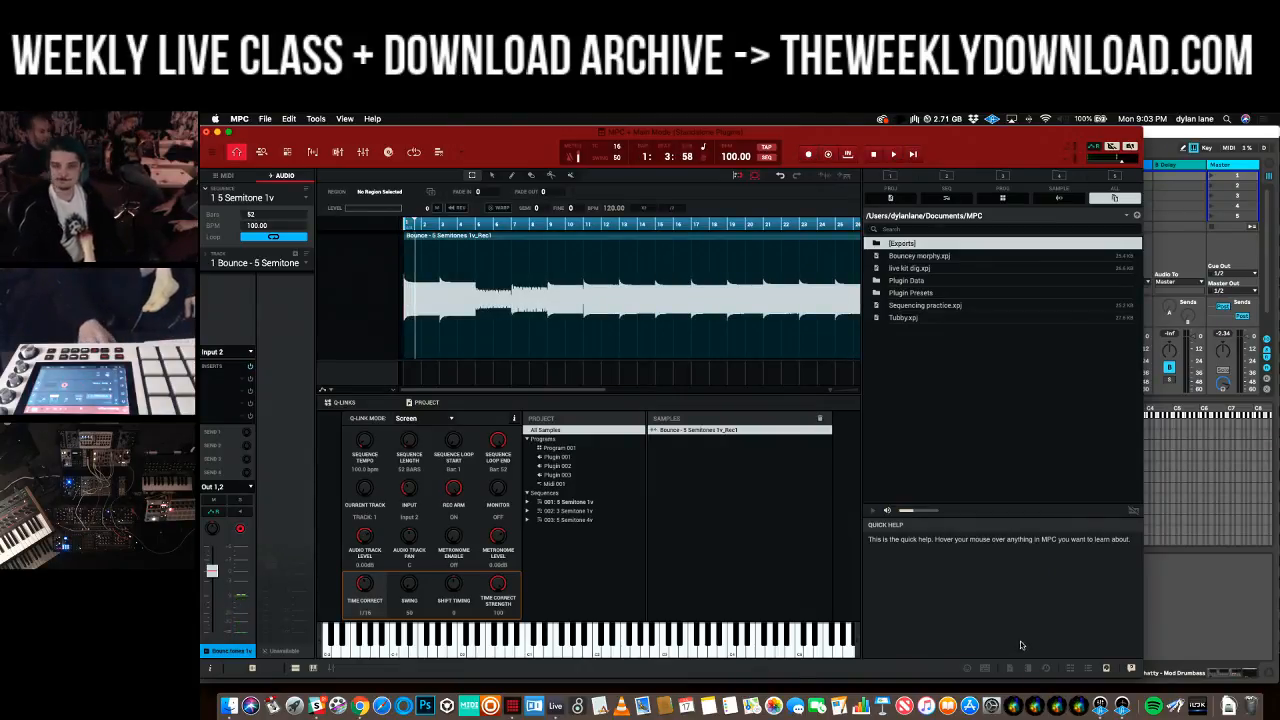
{"action": "left_click", "coordinate": [266, 119]}
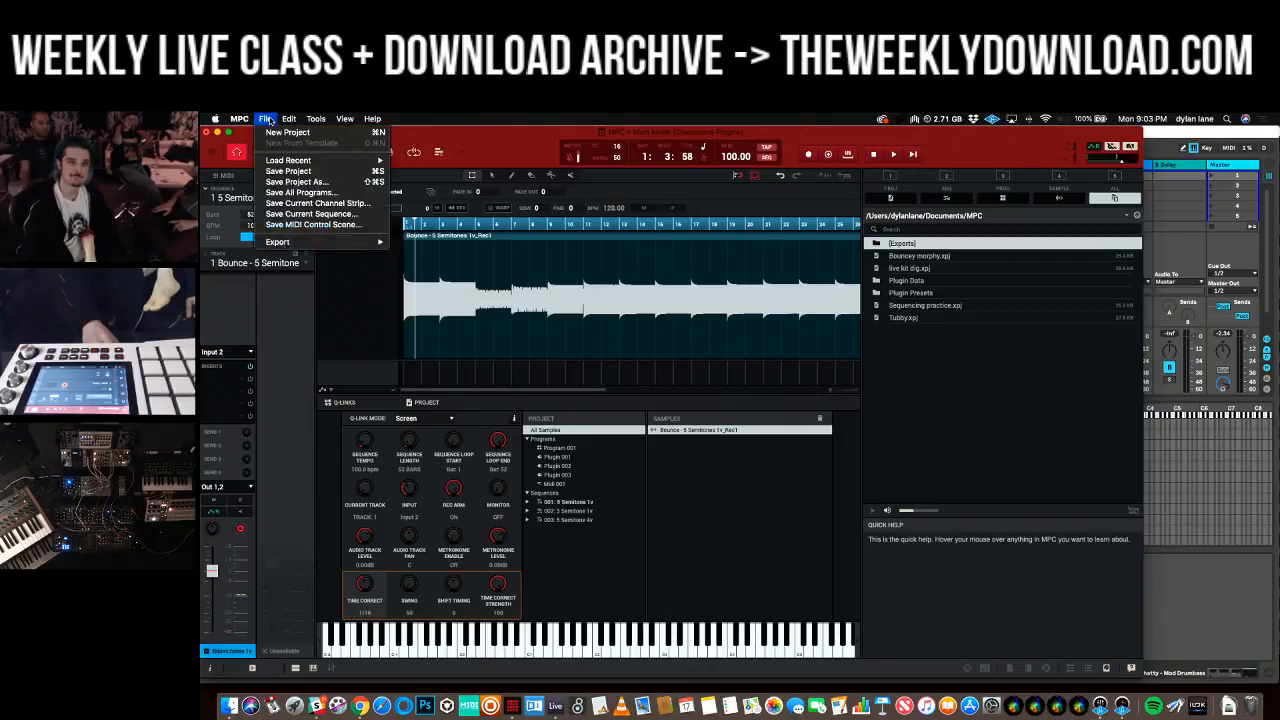
{"action": "left_click", "coordinate": [309, 174]}
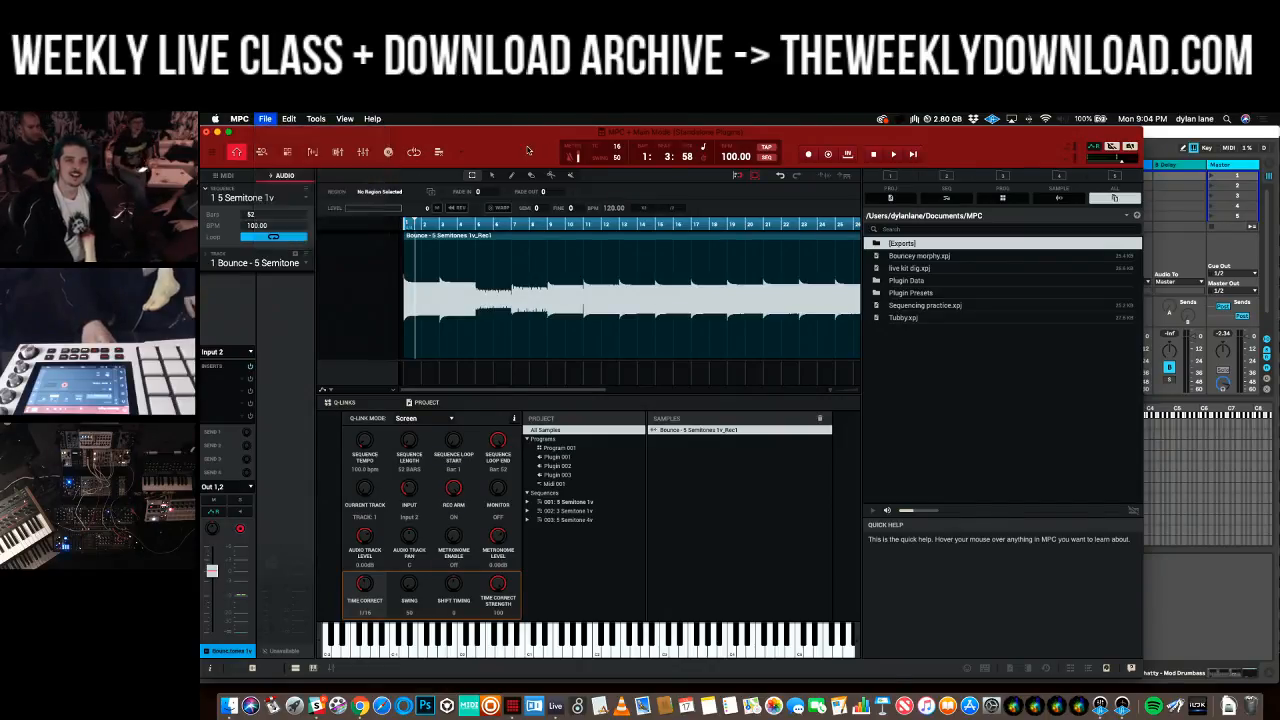
{"action": "left_click", "coordinate": [267, 119]}
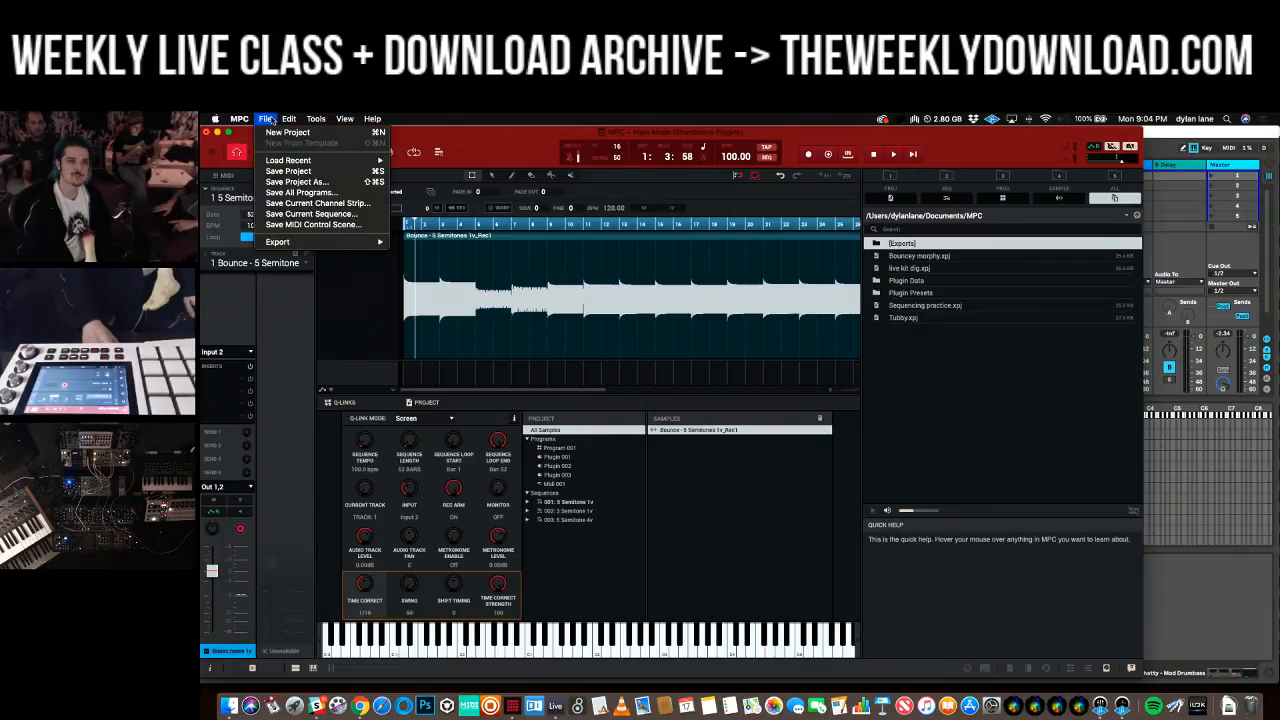
{"action": "left_click", "coordinate": [547, 140]}
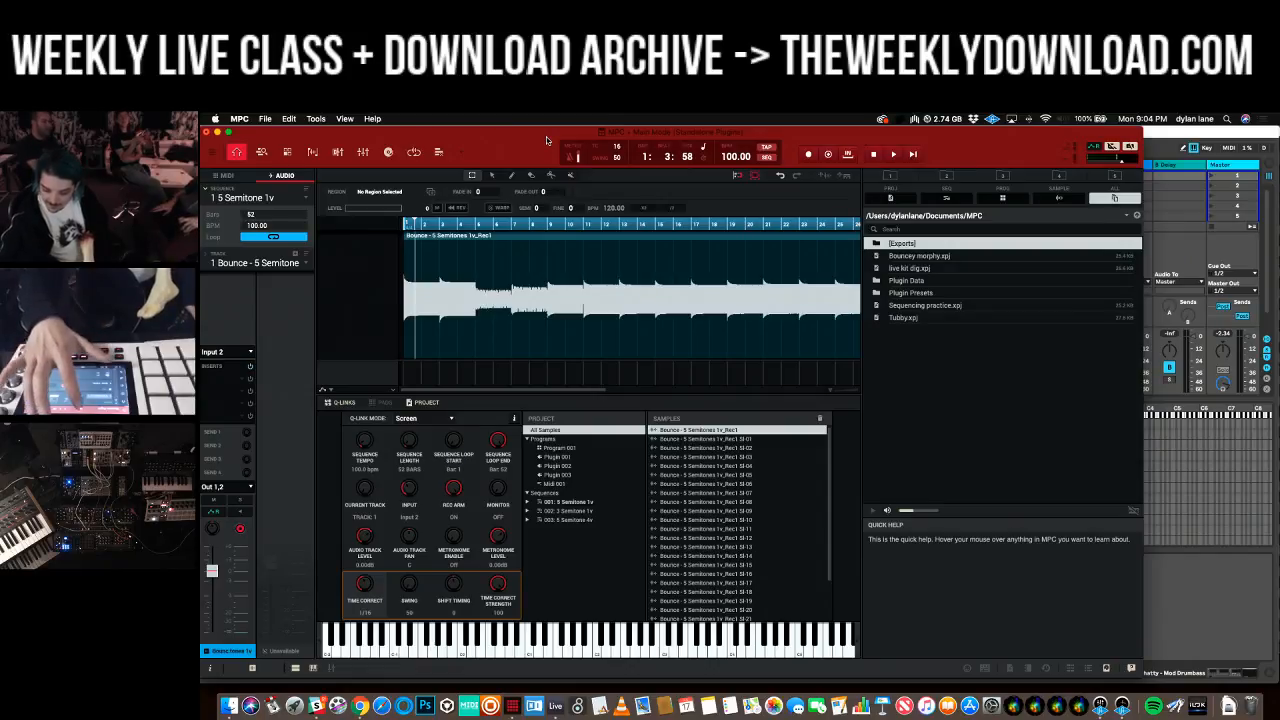
- Save the sliced MPC project under its sync sound name in the Saved Instruments folder
{"action": "key", "text": "shift+super+s"}
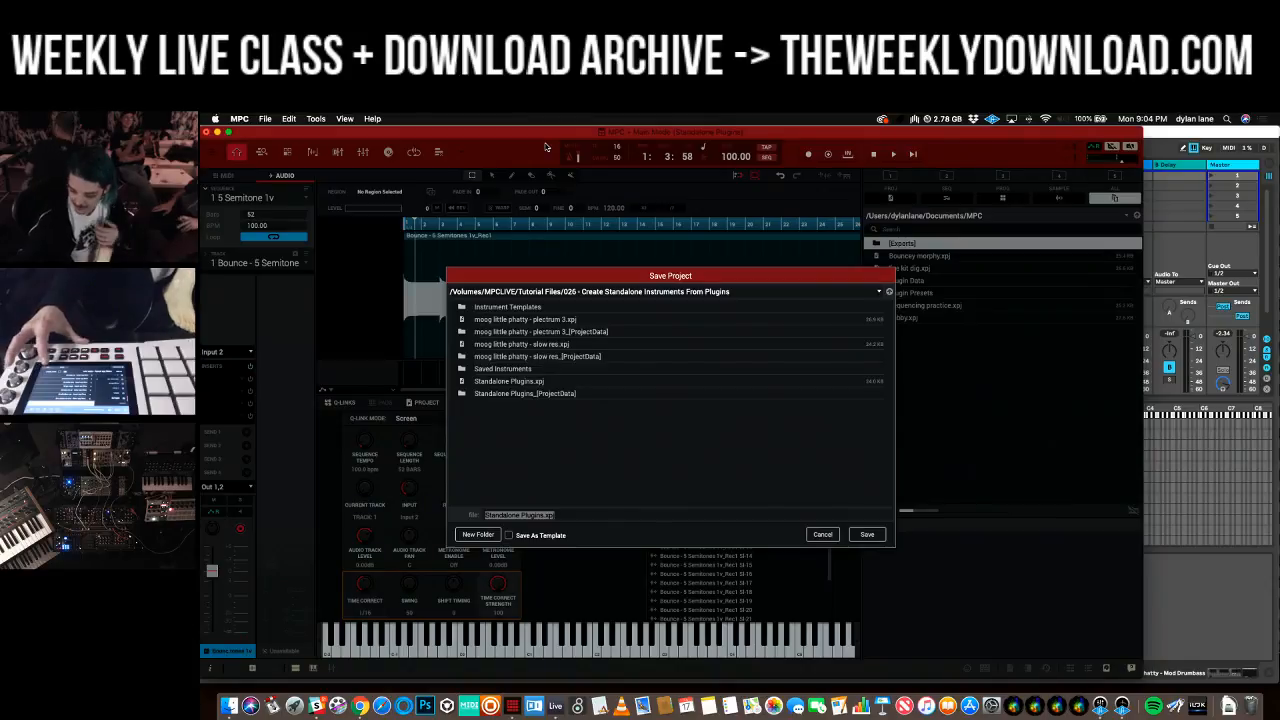
{"action": "key", "text": "Return"}
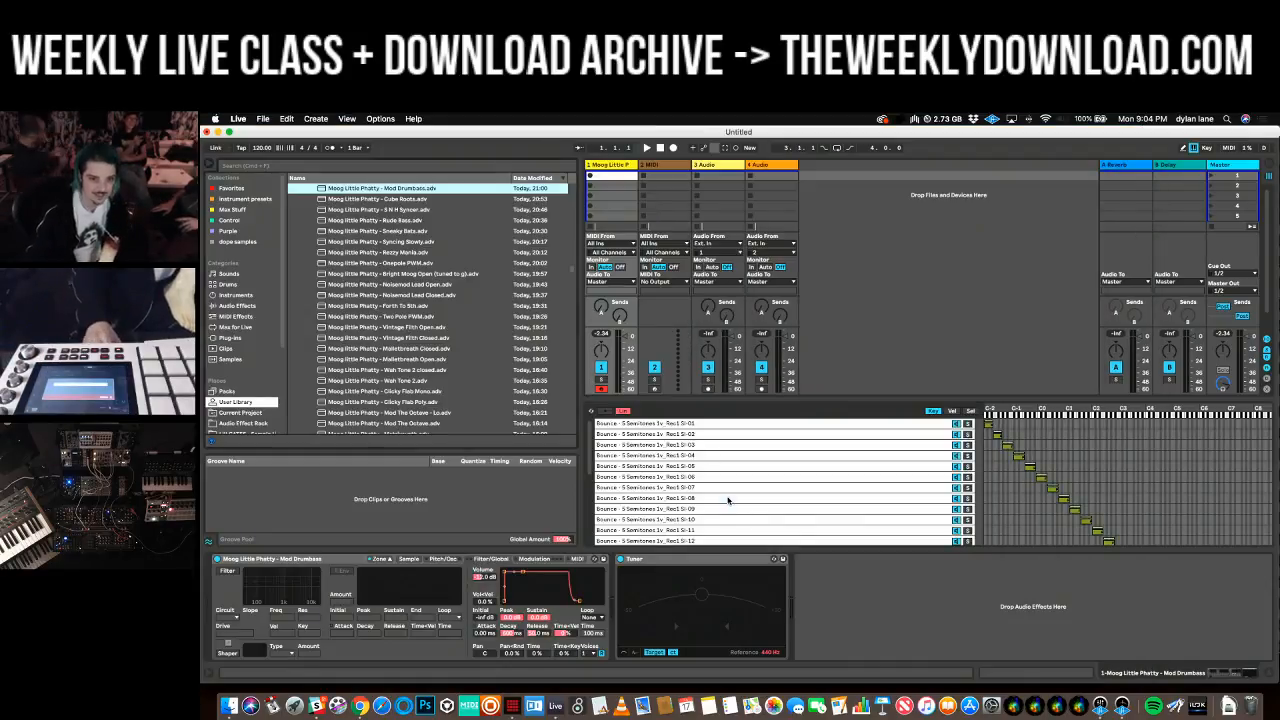
- Delete all mod drumbass zones from the Ableton Live Sampler
{"action": "left_click", "coordinate": [728, 500]}
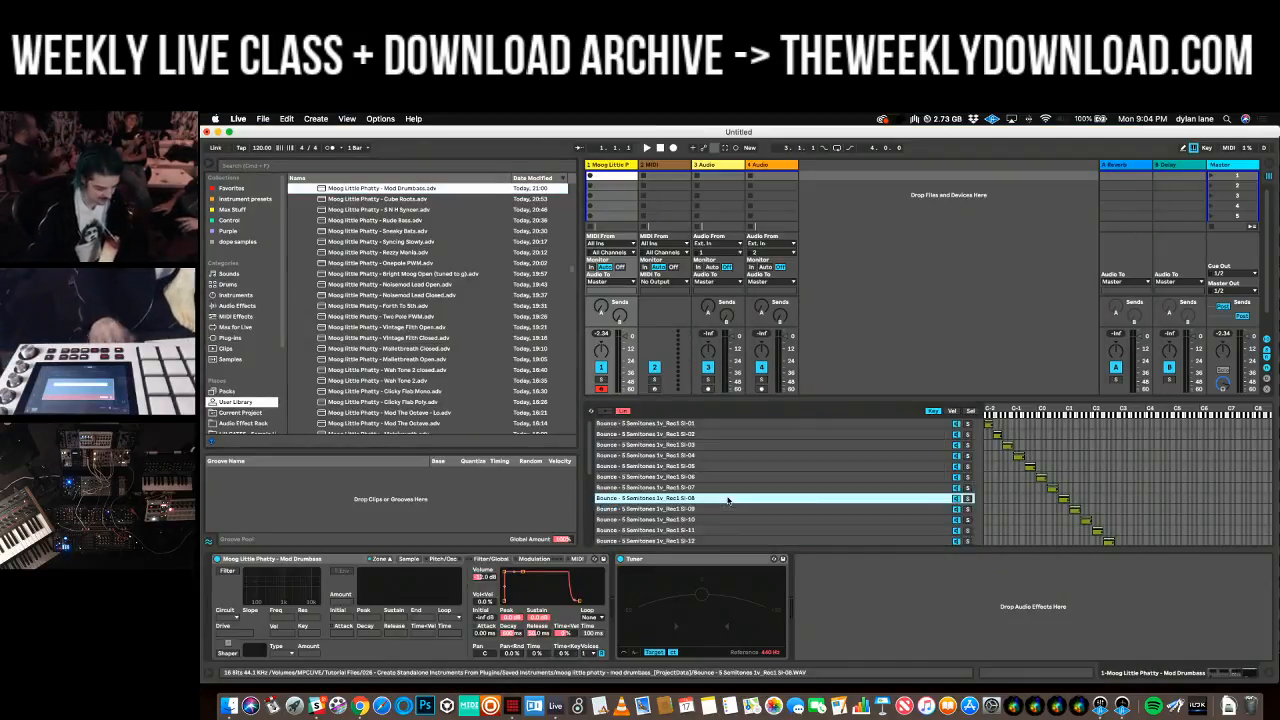
{"action": "key", "text": "super+a"}
{"action": "key", "text": "Delete"}
- Switch to Finder and load slices SI-01 to SI-26 from the newly saved sync project's data folder into the Ableton Live Sampler
{"action": "key", "text": "super+Tab"}
{"action": "key", "text": "super+Tab"}
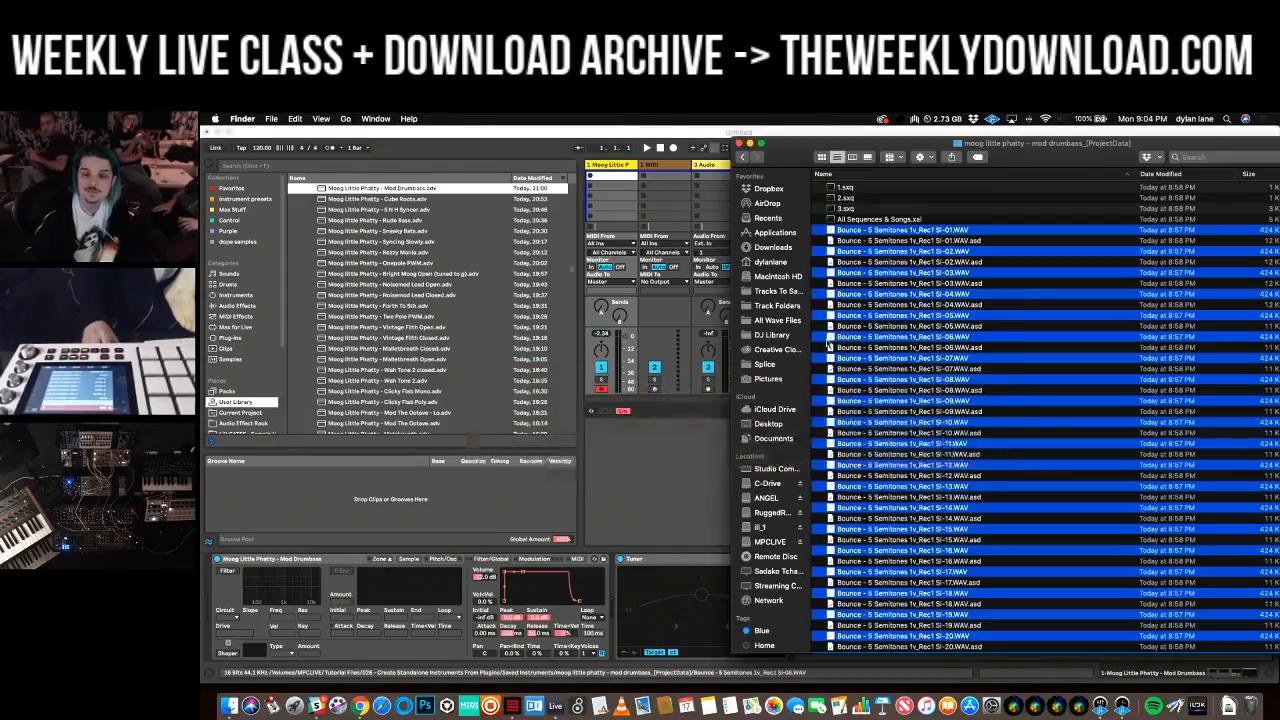
{"action": "left_click", "coordinate": [741, 158]}
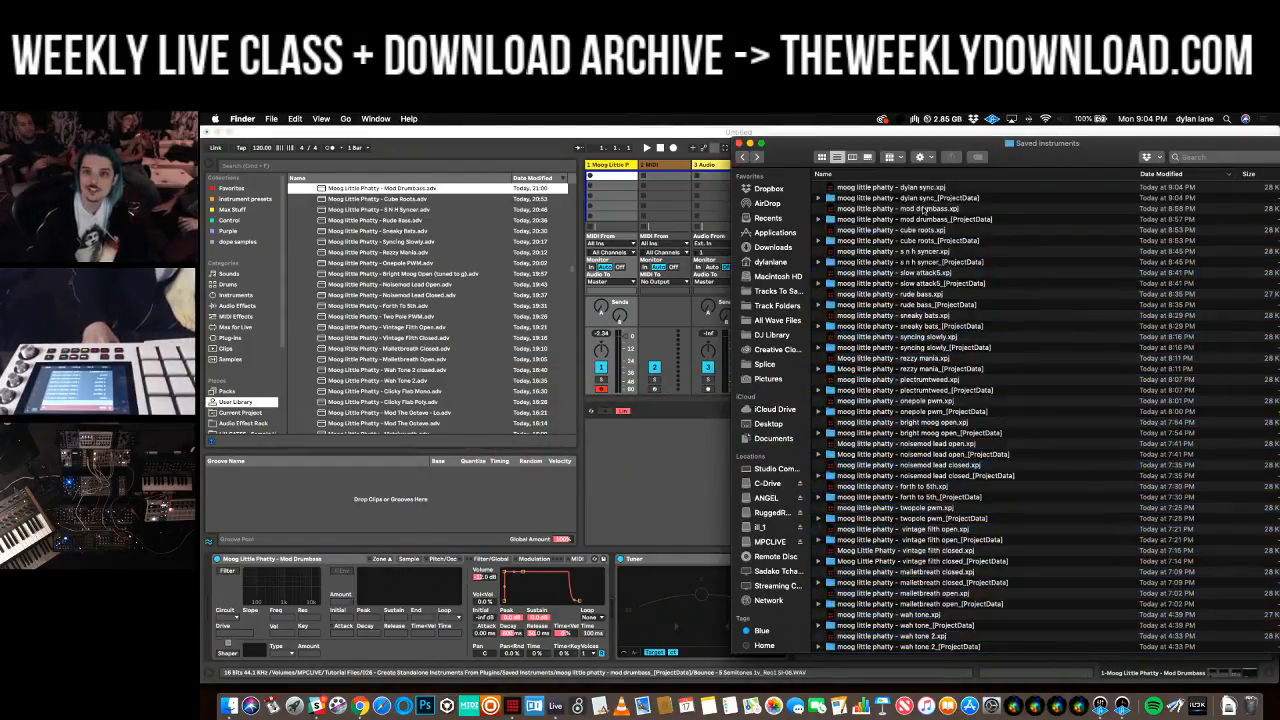
{"action": "double_click", "coordinate": [918, 198]}
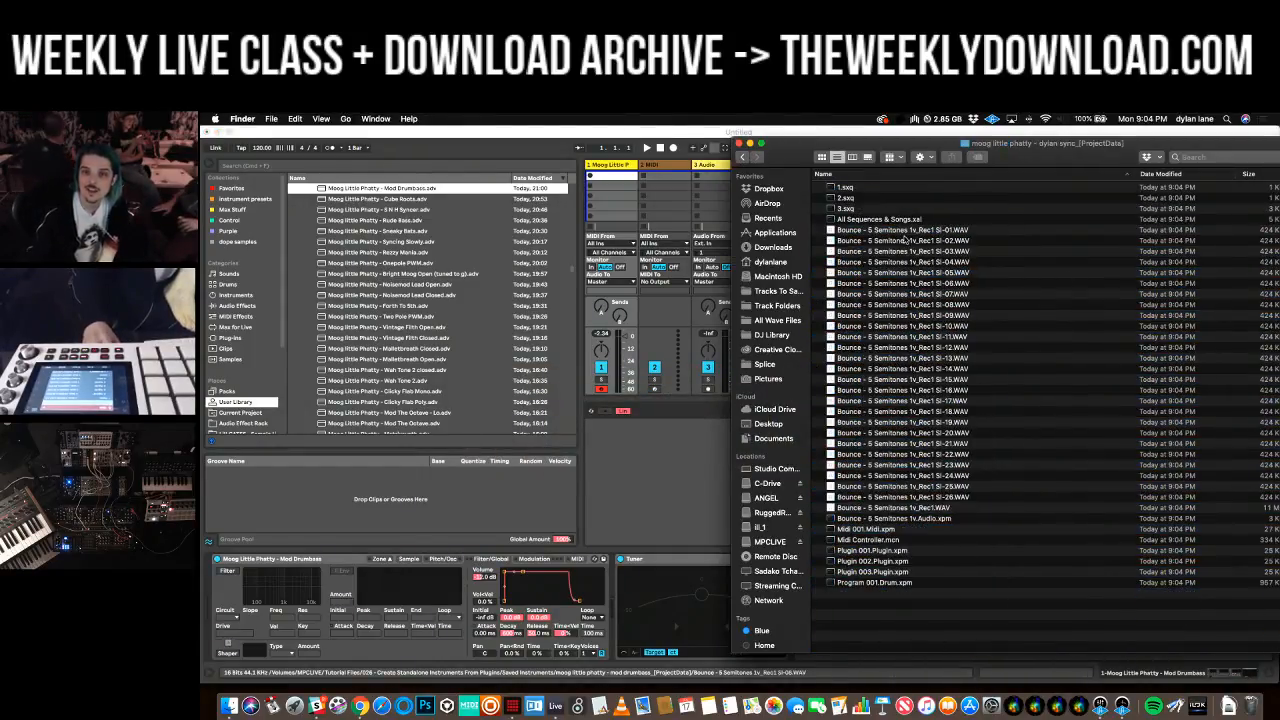
{"action": "left_click", "coordinate": [905, 233]}
{"action": "left_click", "coordinate": [956, 497], "text": "shift"}
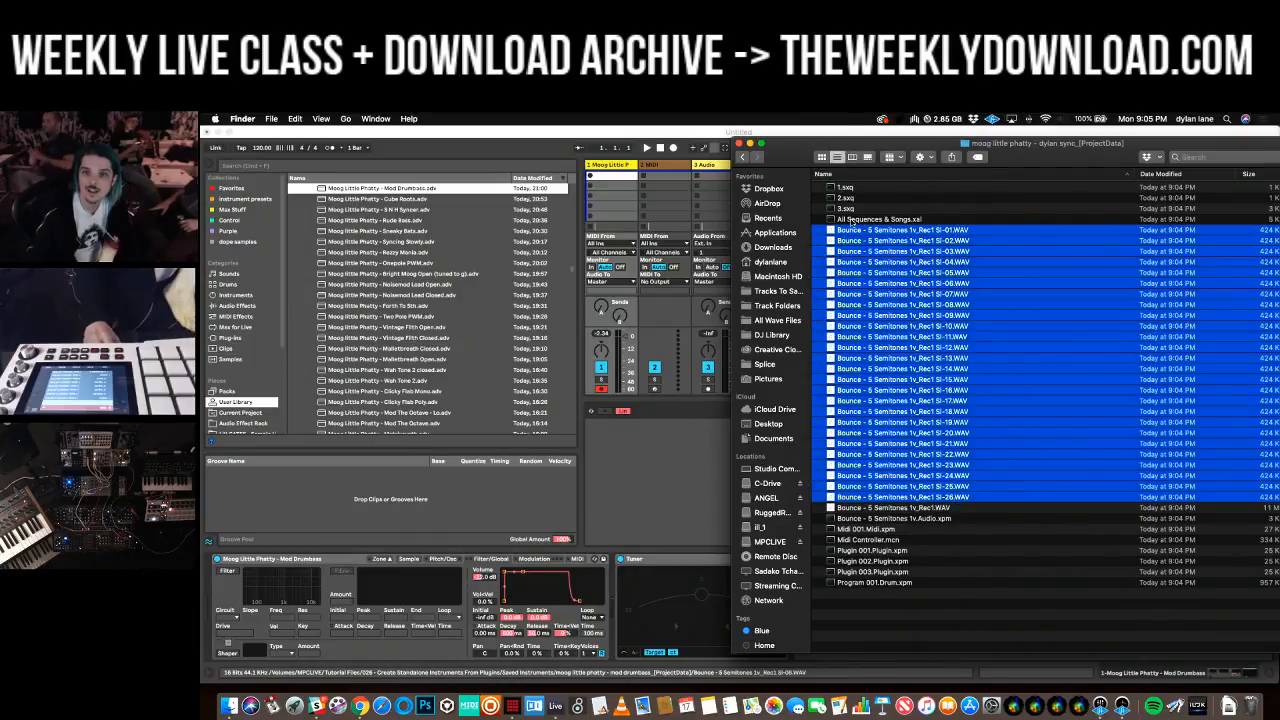
{"action": "left_click_drag", "start_coordinate": [868, 230], "coordinate": [692, 456]}
{"action": "left_click", "coordinate": [692, 456]}
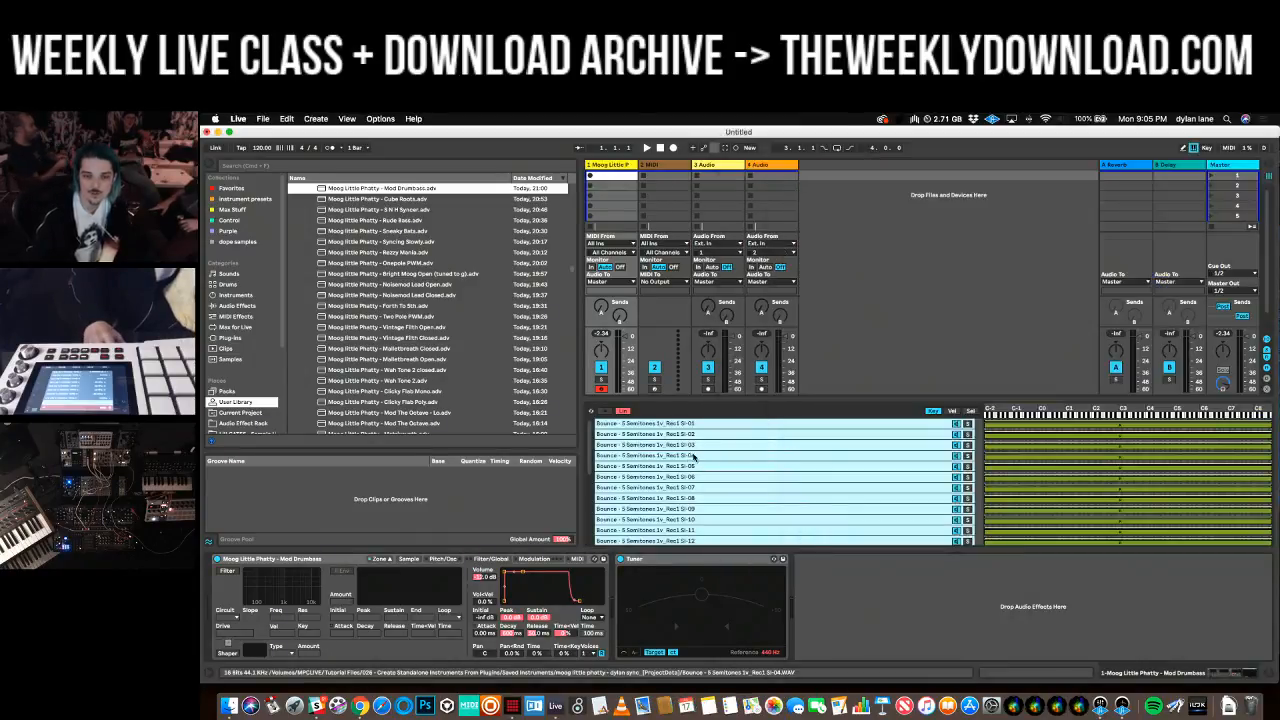
- Distribute the sync zones' key ranges equally and open the zone options again
{"action": "right_click", "coordinate": [705, 452]}
{"action": "left_click", "coordinate": [757, 477]}
{"action": "right_click", "coordinate": [746, 457]}
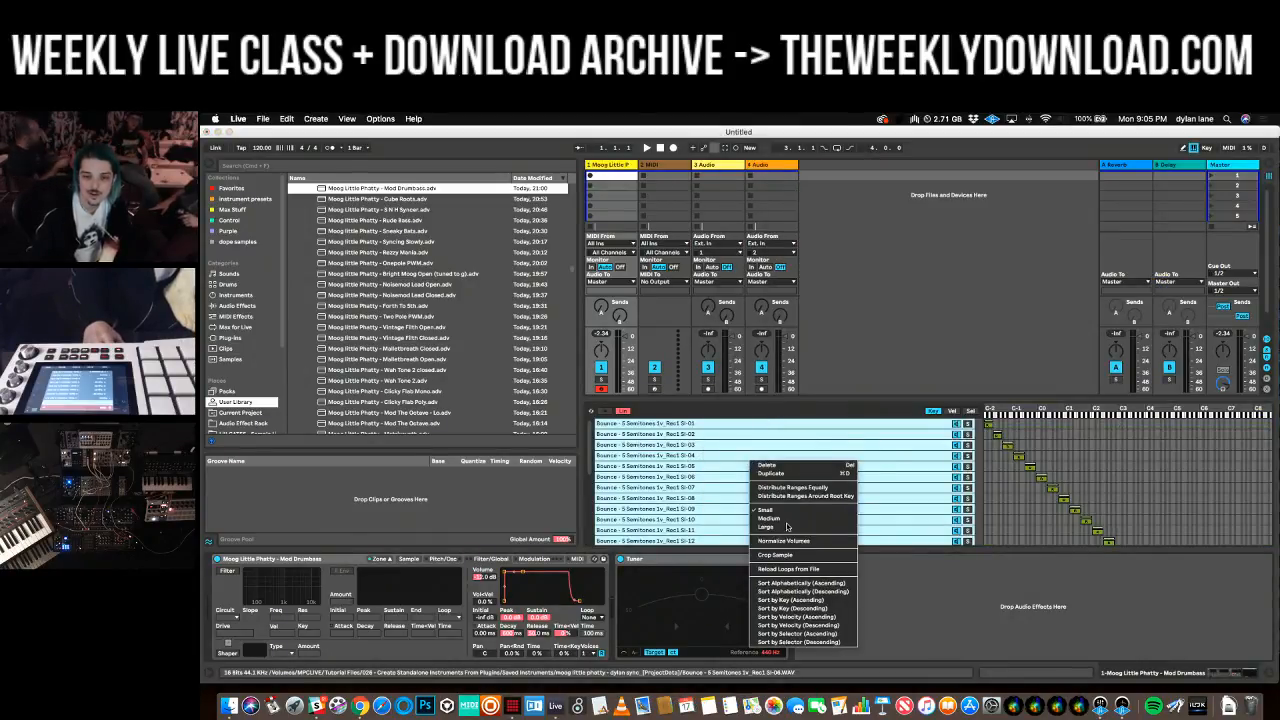
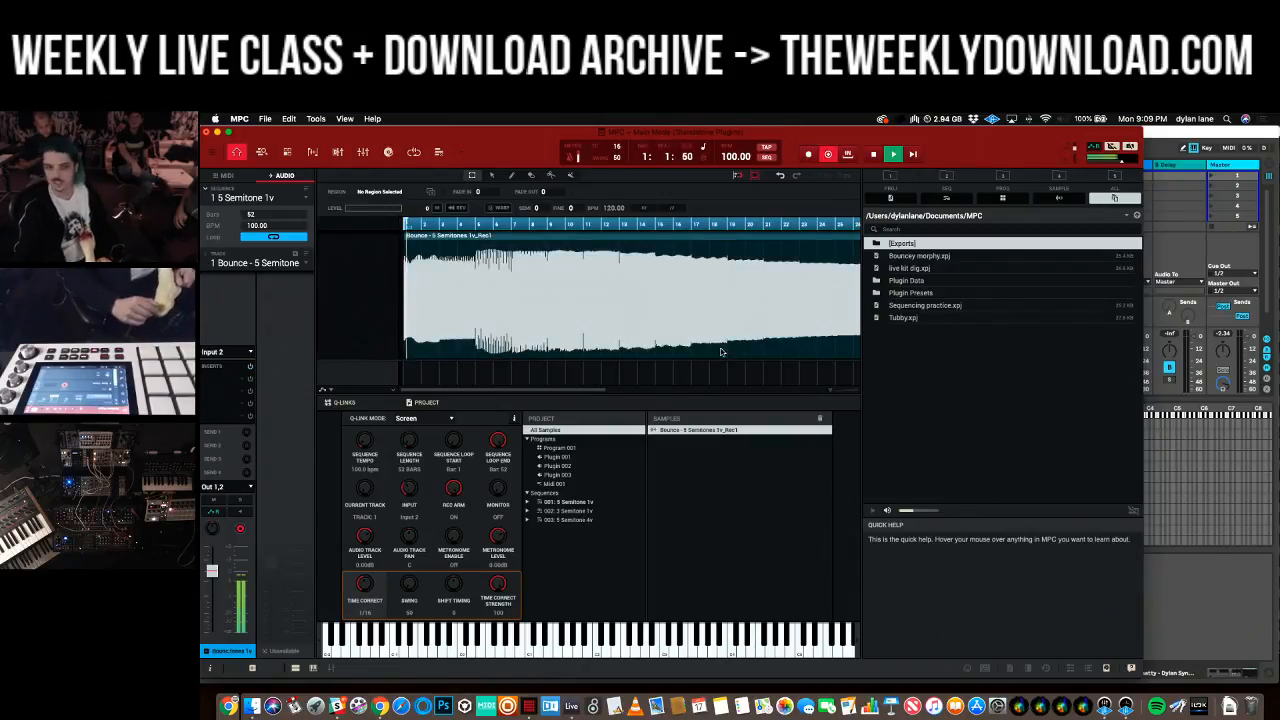
- Stop the MPC recording and open the recorded Bounce - 5 Semitones 1v_Rec1 sample for chopping into regions
{"action": "key", "text": "space"}
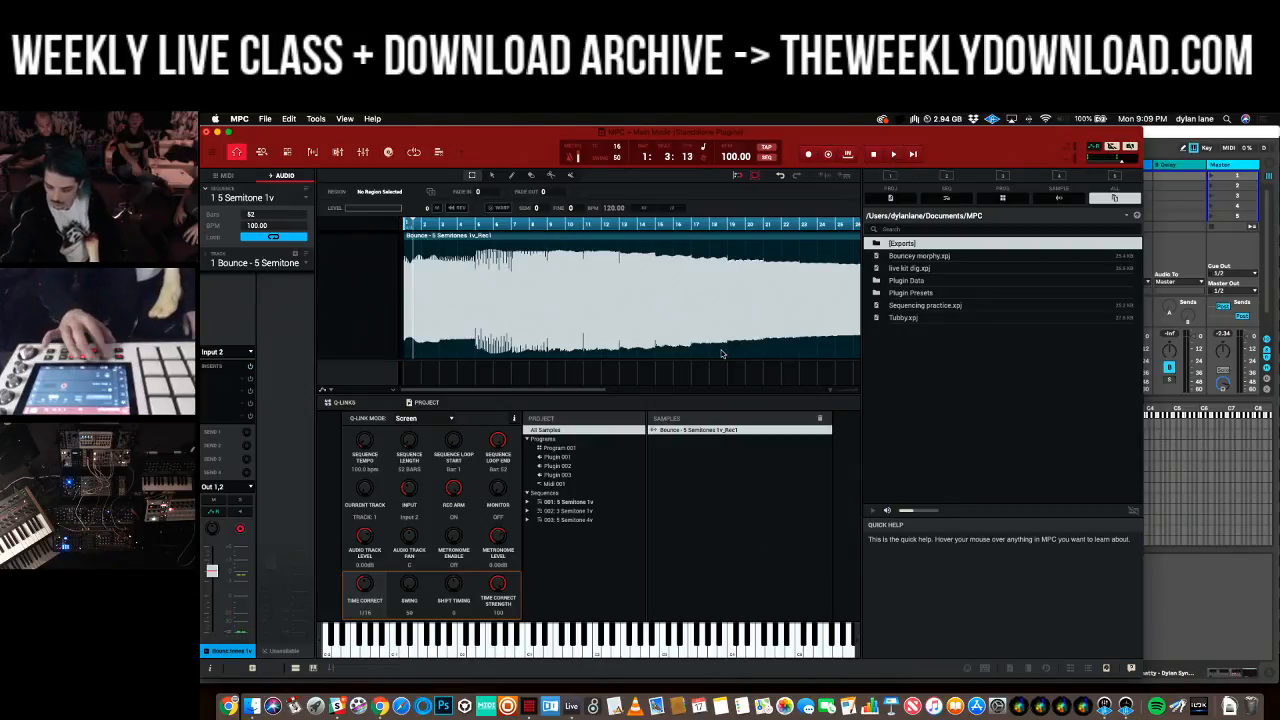
{"action": "key", "text": "super+4"}
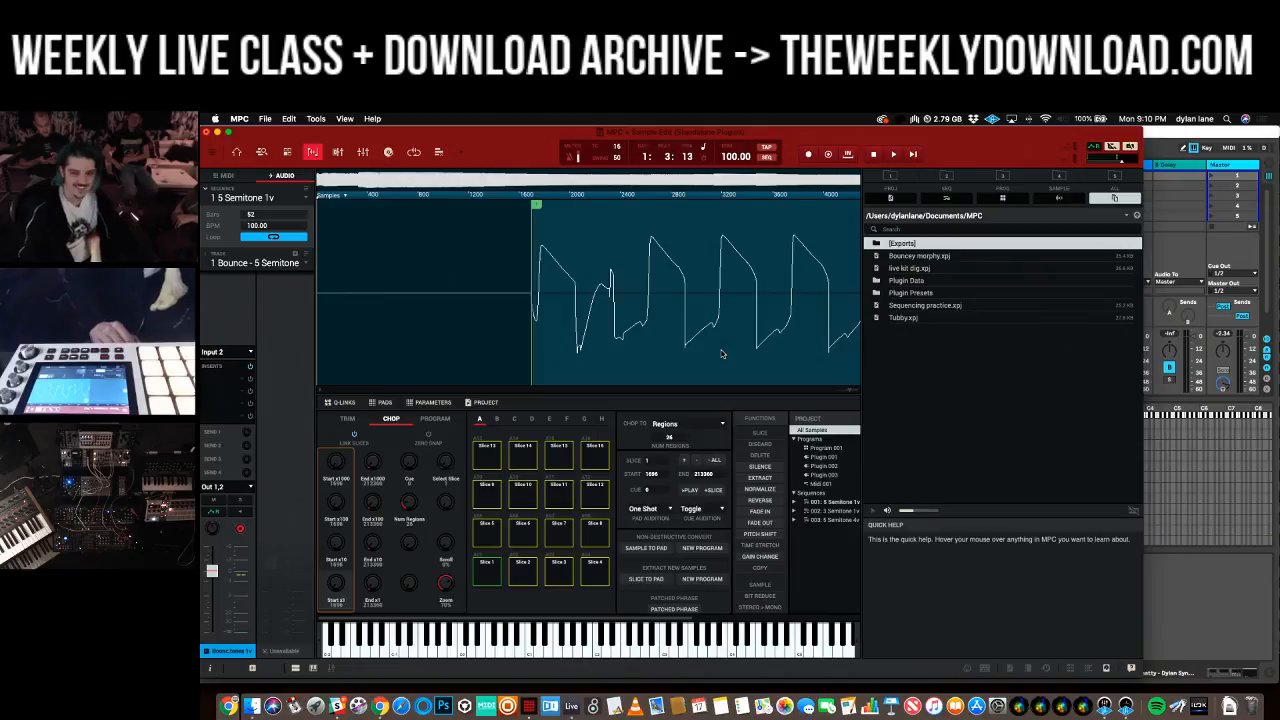
- Switch to Finder and check the sync project's data folder, ending in the Saved Instruments folder
{"action": "key", "text": "super+Tab"}
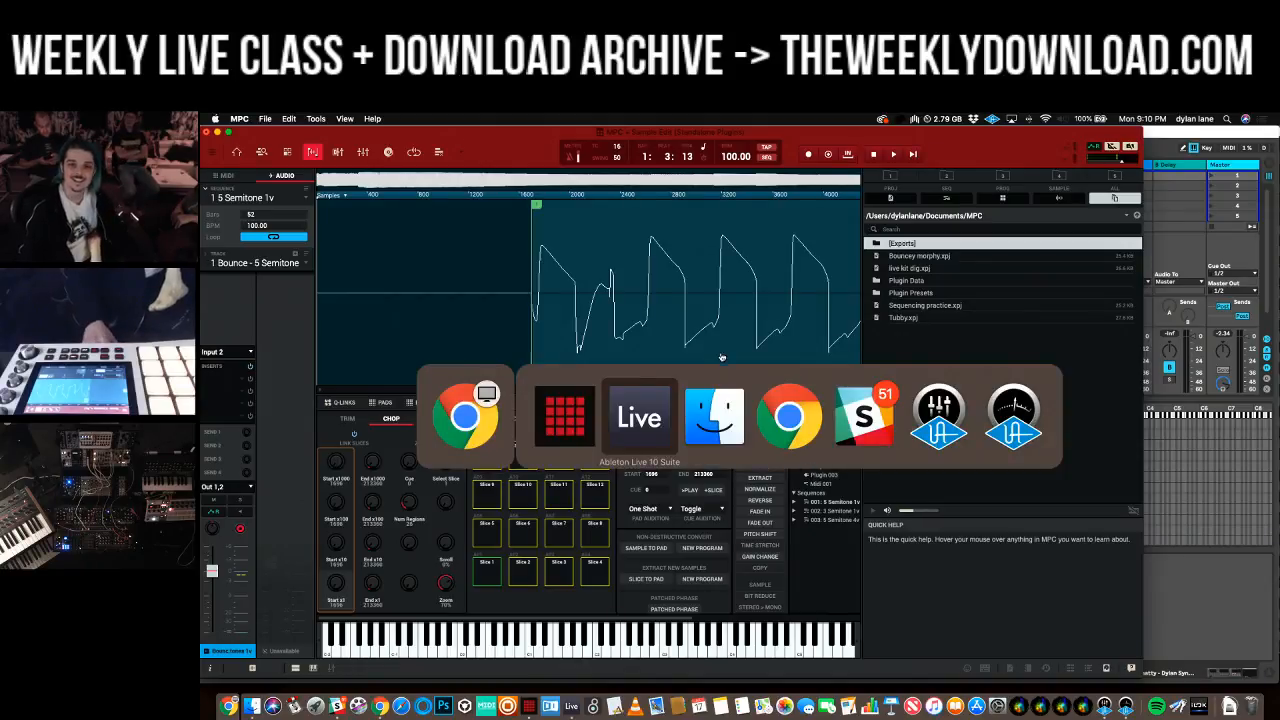
{"action": "key", "text": "super+Tab"}
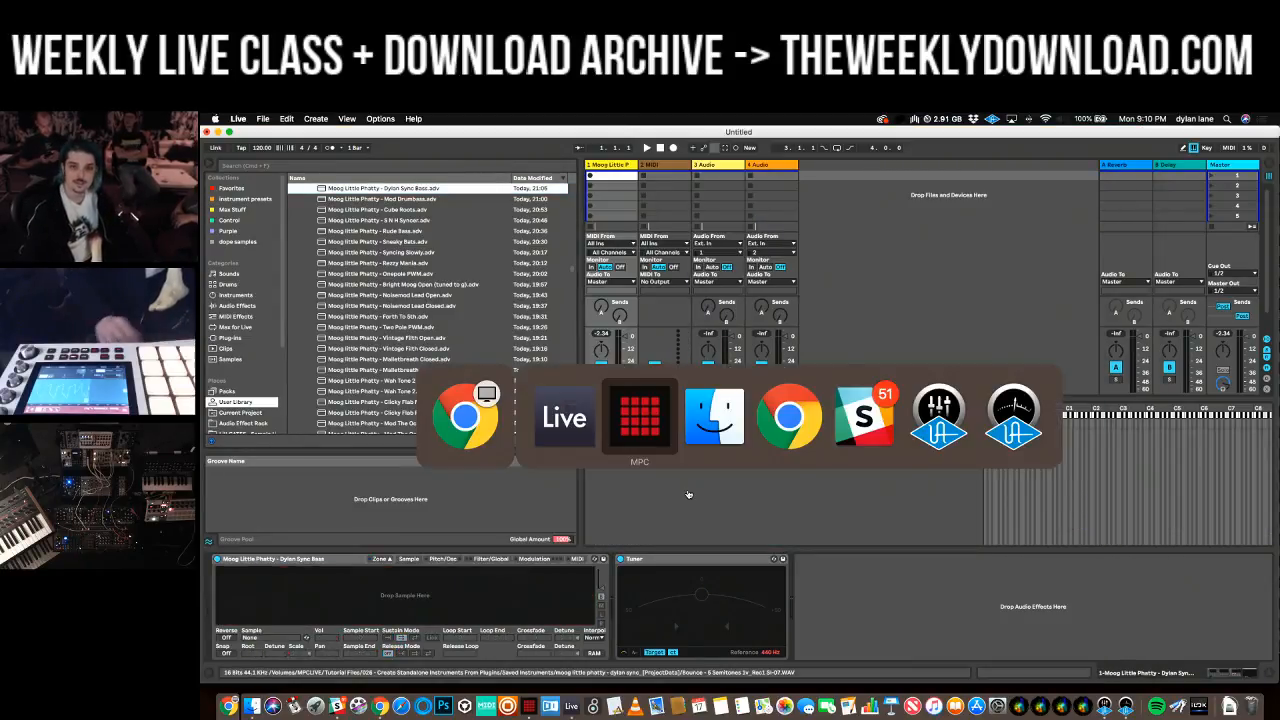
{"action": "key", "text": "super+Tab"}
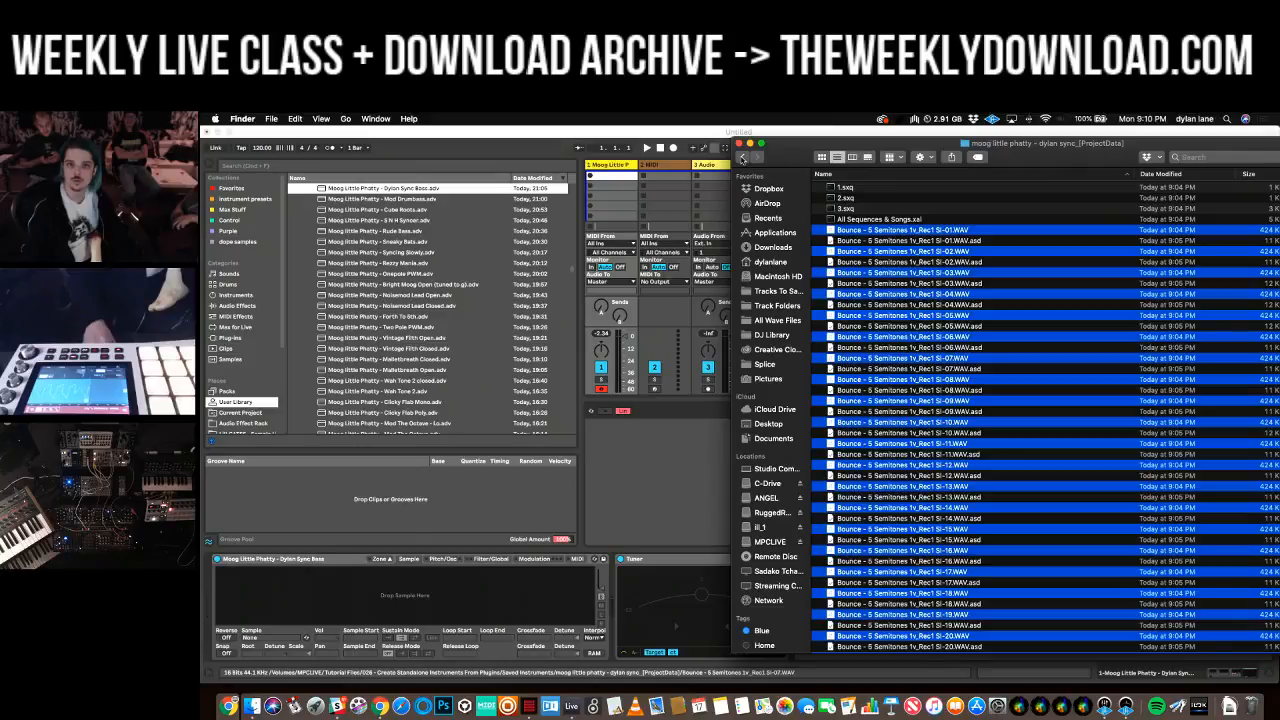
{"action": "left_click", "coordinate": [741, 157]}
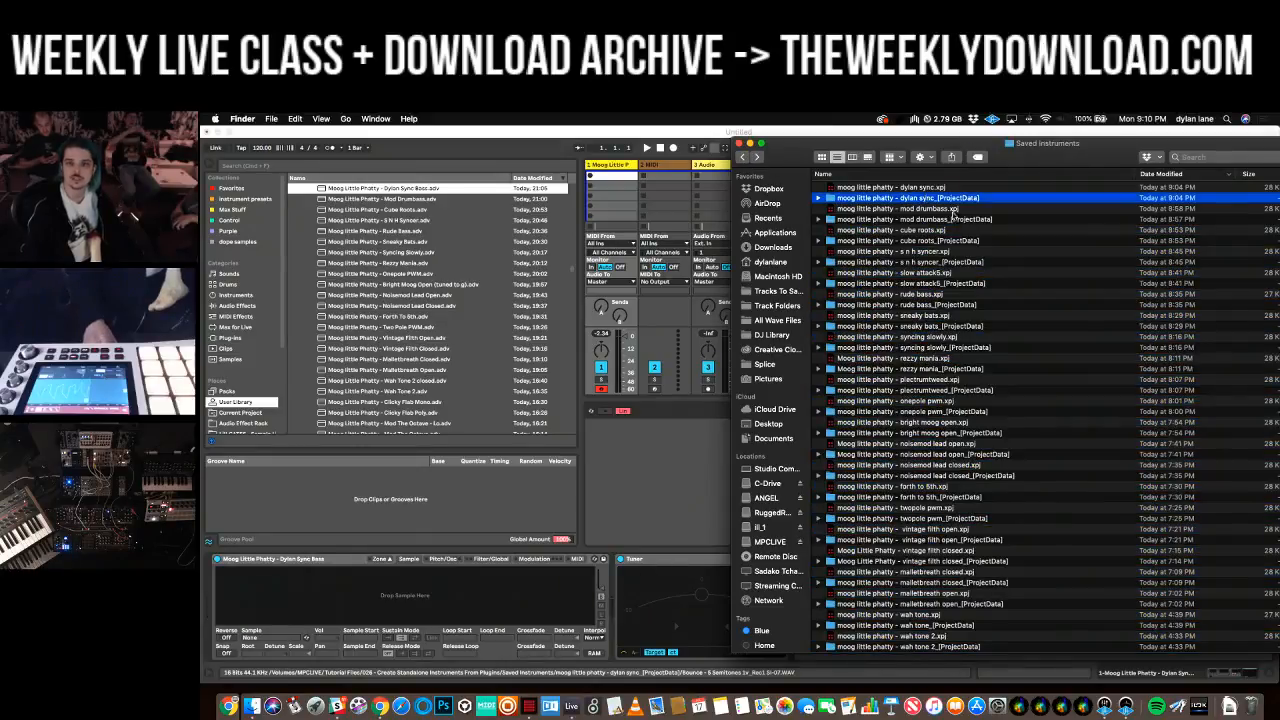
{"action": "double_click", "coordinate": [951, 200]}
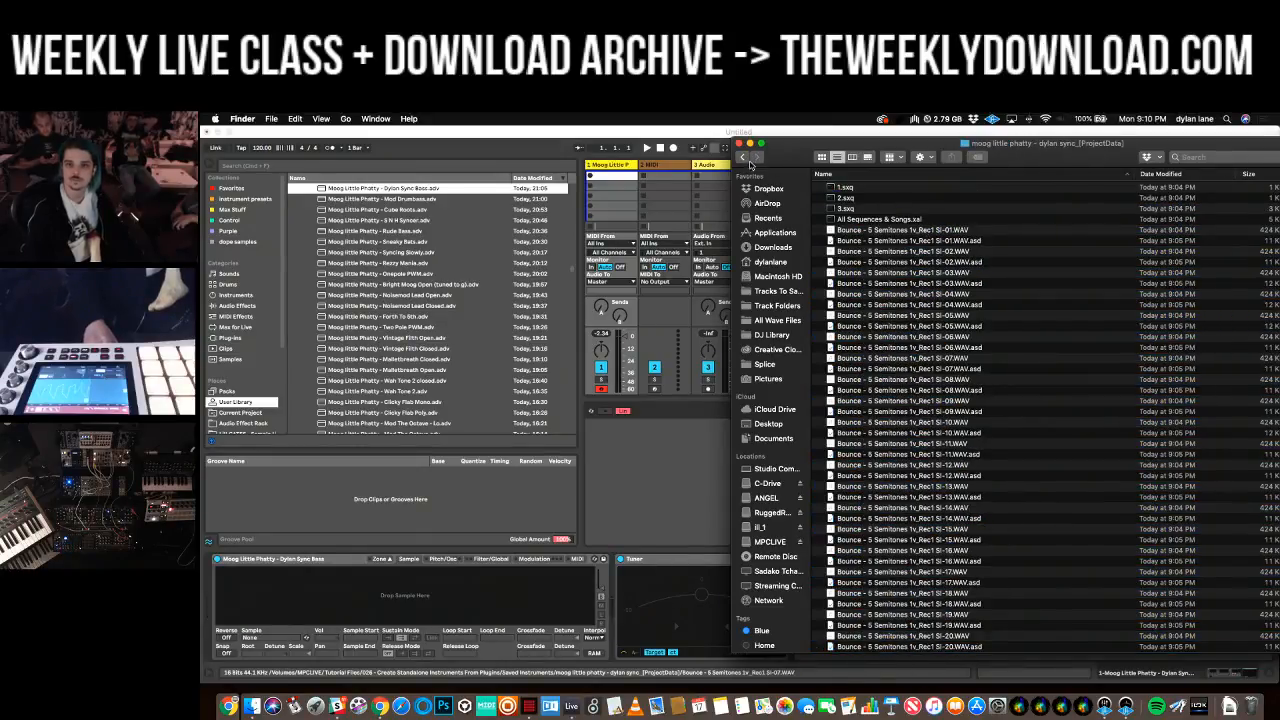
{"action": "left_click", "coordinate": [742, 158]}
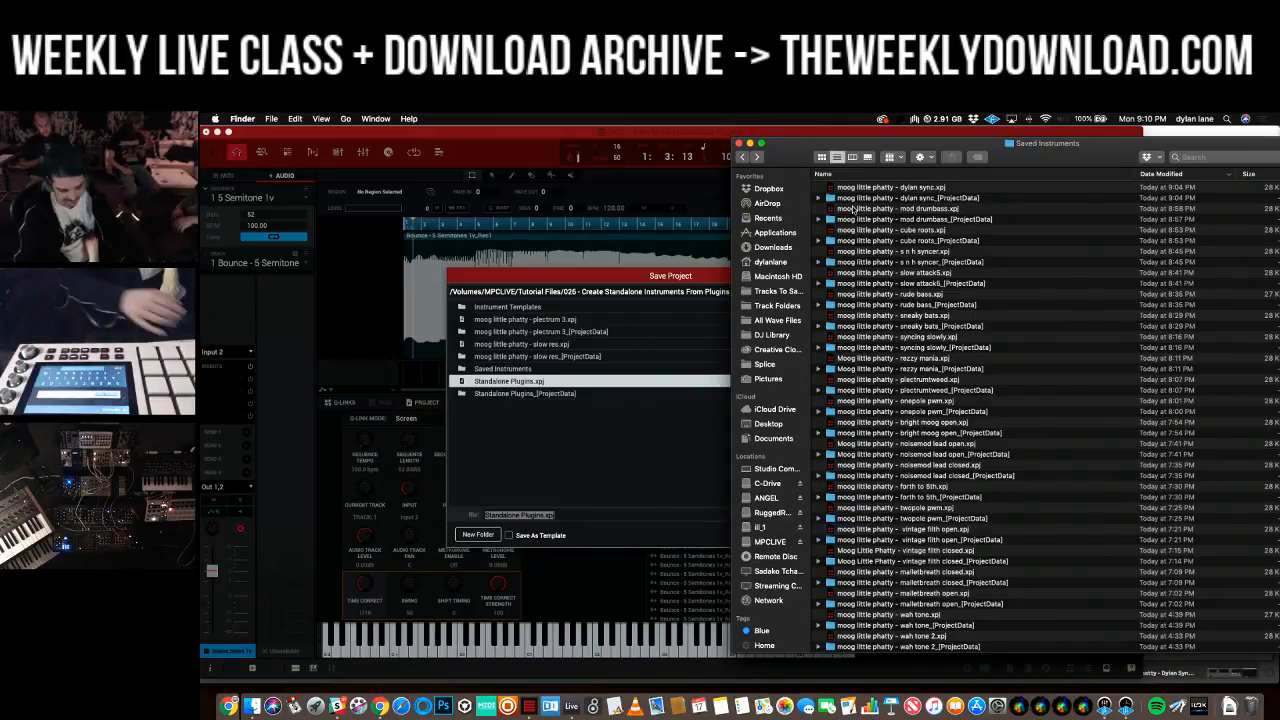
- Save the sliced MPC project as Moog little phatty - dr p lead in Saved Instruments
{"action": "scroll", "coordinate": [850, 209], "scroll_direction": "down", "scroll_amount": 2}
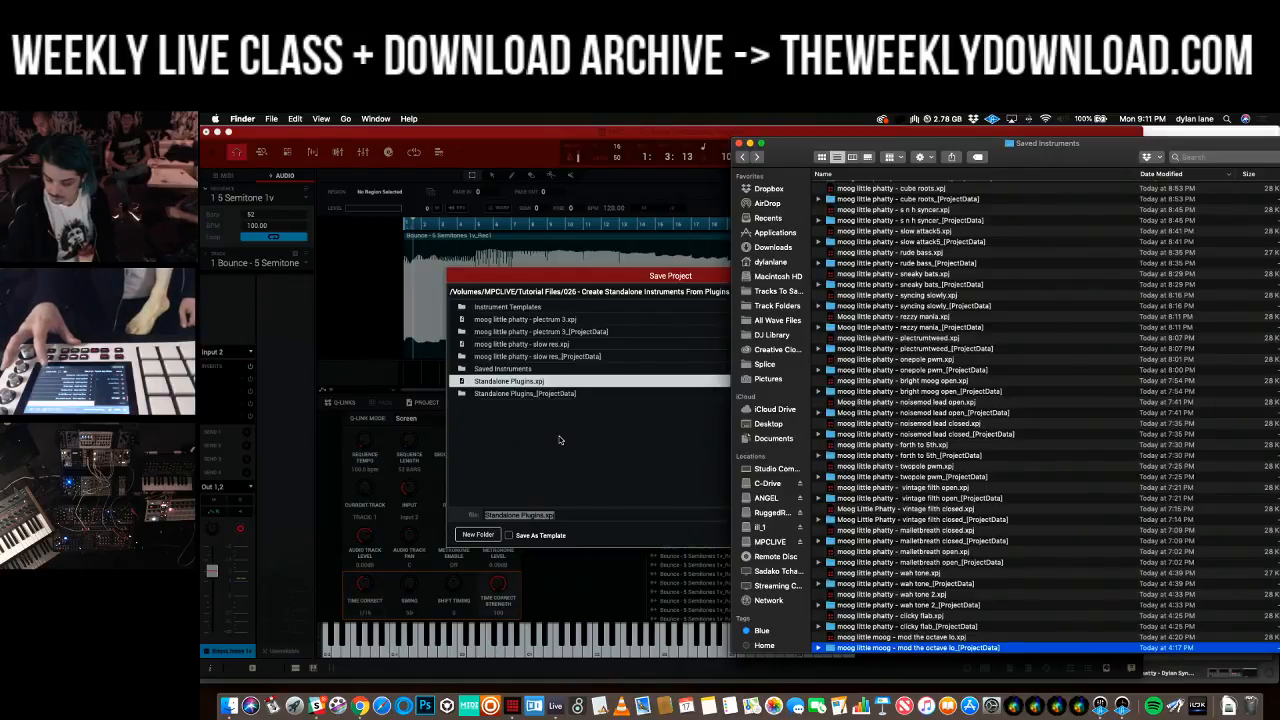
{"action": "key", "text": "Return"}
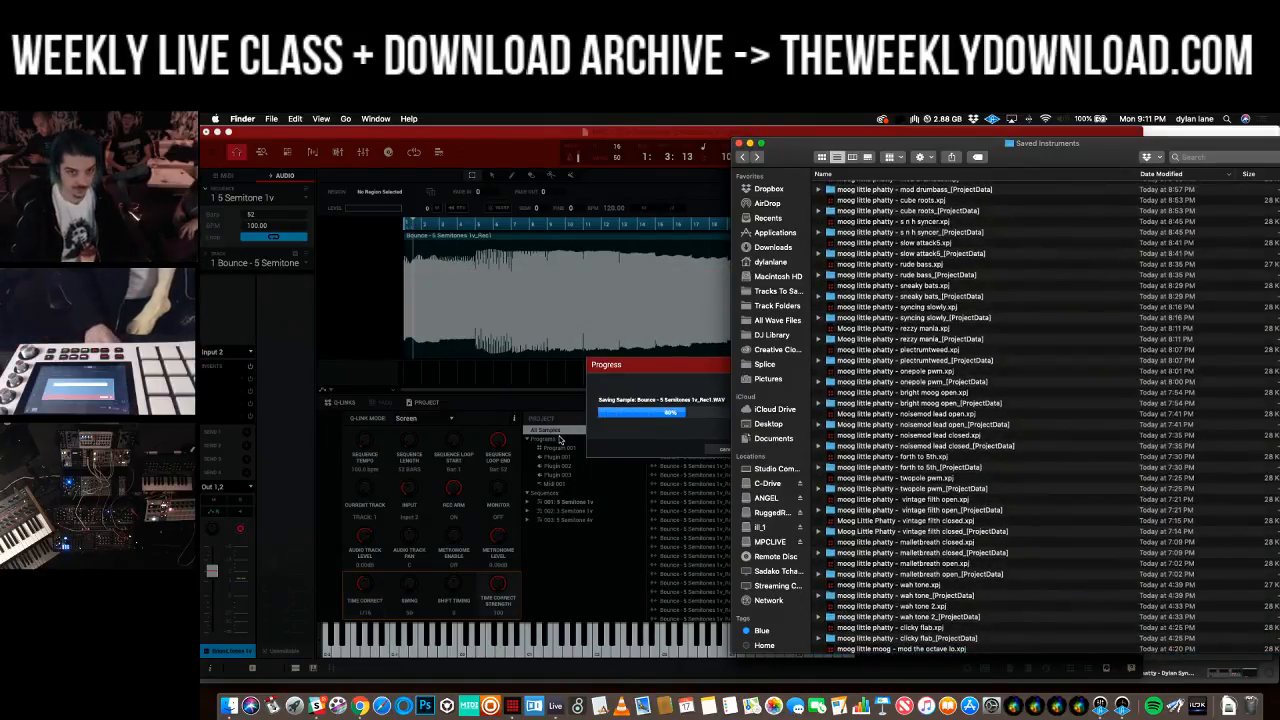
- Switch to Finder and open the Moog little phatty - dr p lead_[ProjectData] folder
{"action": "key", "text": "super+Tab"}
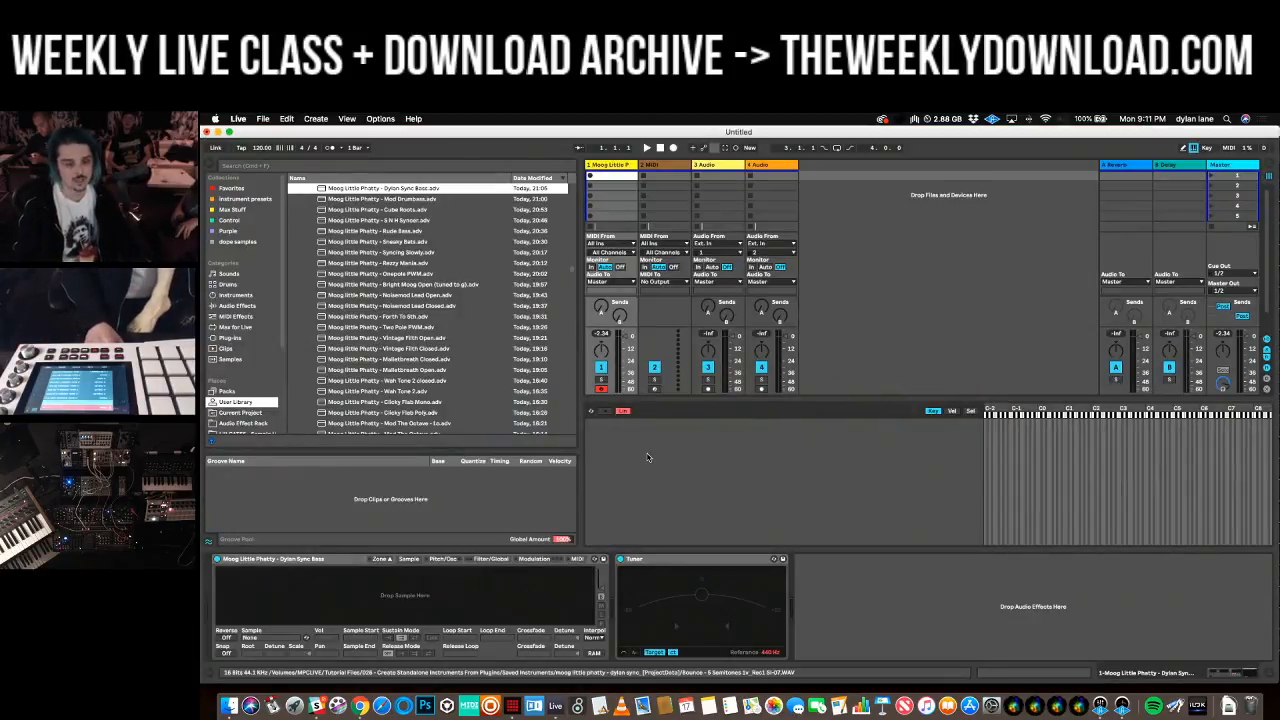
{"action": "key", "text": "super+Tab"}
{"action": "key", "text": "super+Tab"}
{"action": "key", "text": "super+Tab"}
{"action": "key", "text": "super+Tab"}
{"action": "key", "text": "super+Tab"}
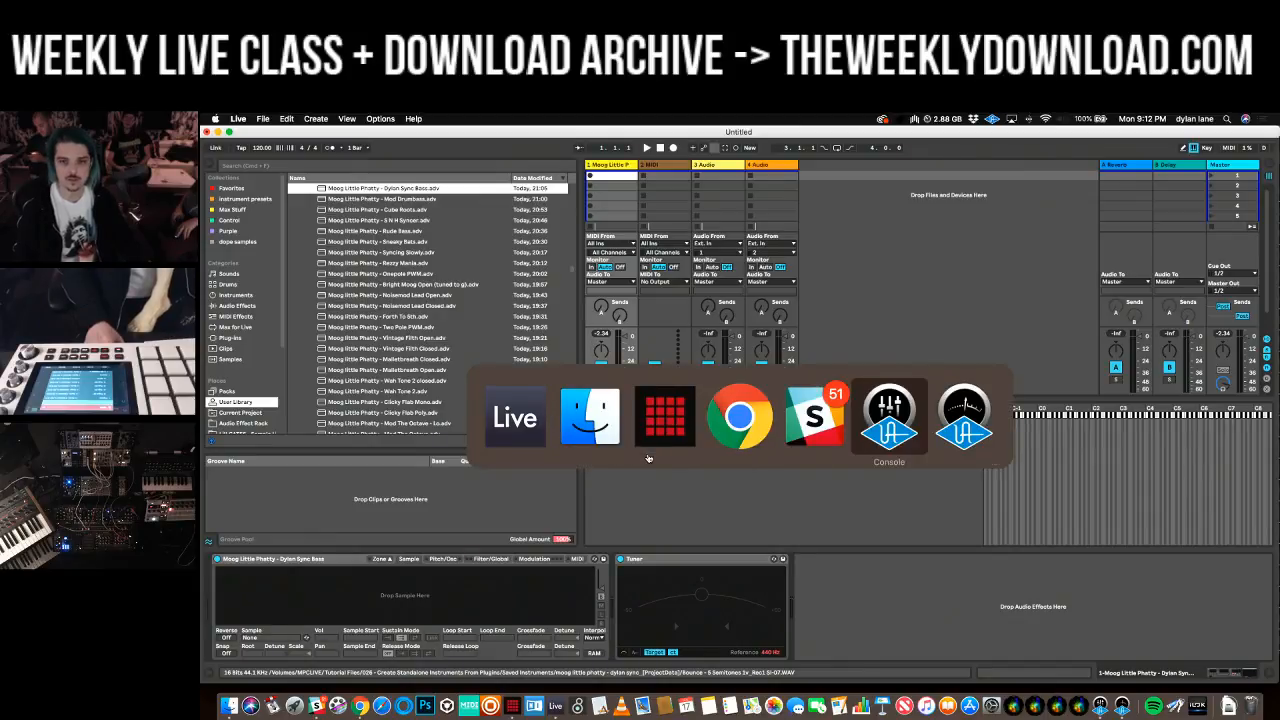
{"action": "key", "text": "super+Tab"}
{"action": "key", "text": "super+Tab"}
{"action": "key", "text": "super+Tab"}
{"action": "scroll", "coordinate": [915, 323], "scroll_direction": "up", "scroll_amount": 2}
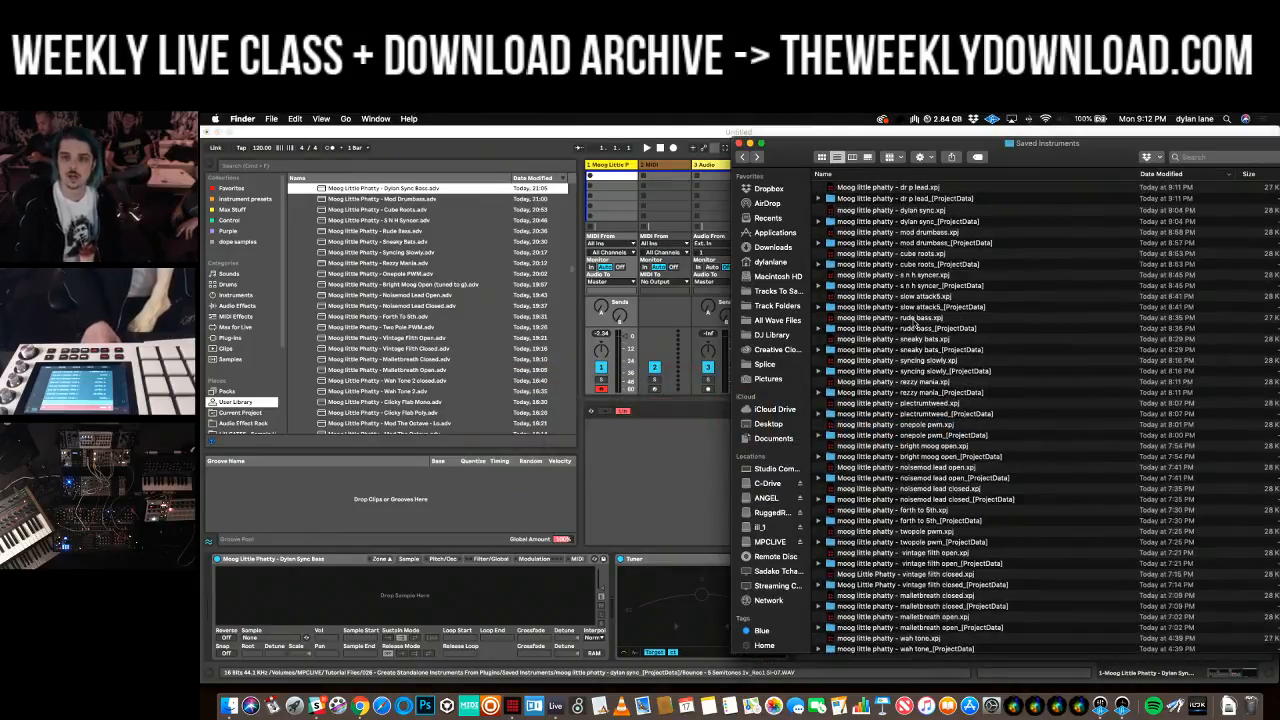
{"action": "double_click", "coordinate": [913, 198]}
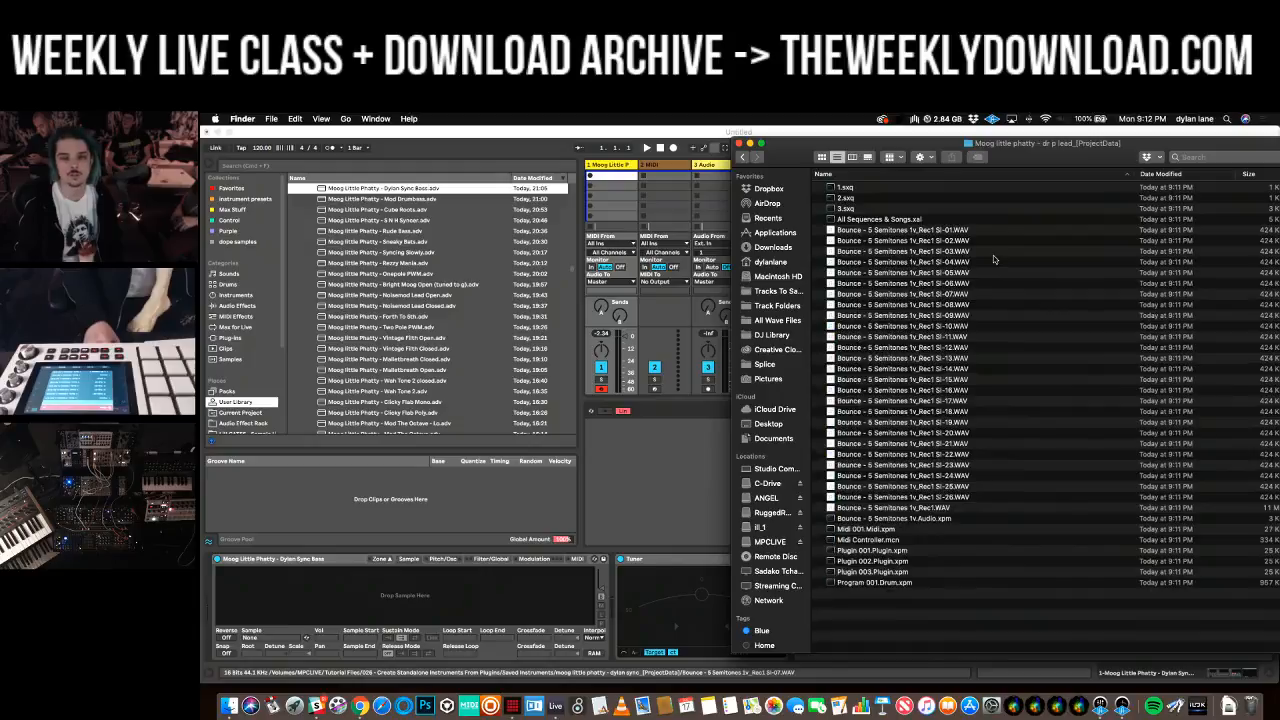
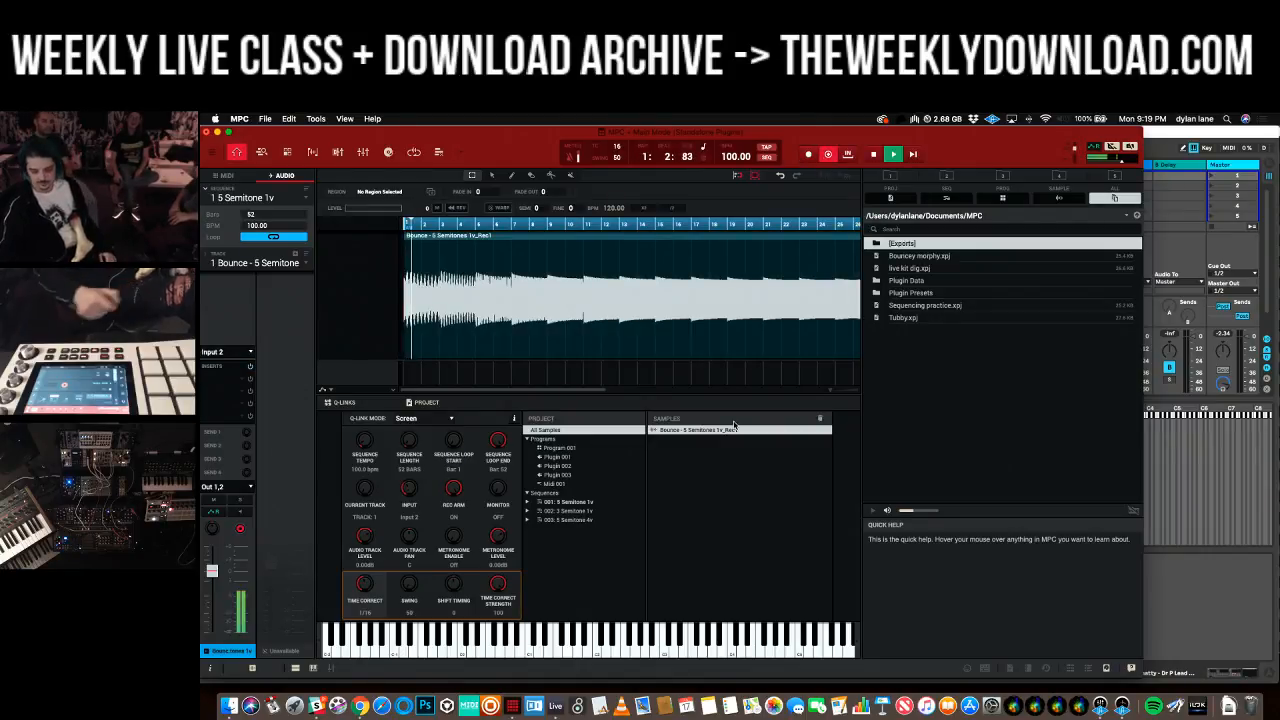
- Stop the MPC recording, convert its region slices to new samples with Crop Samples enabled, and return to the main view
{"action": "key", "text": "space"}
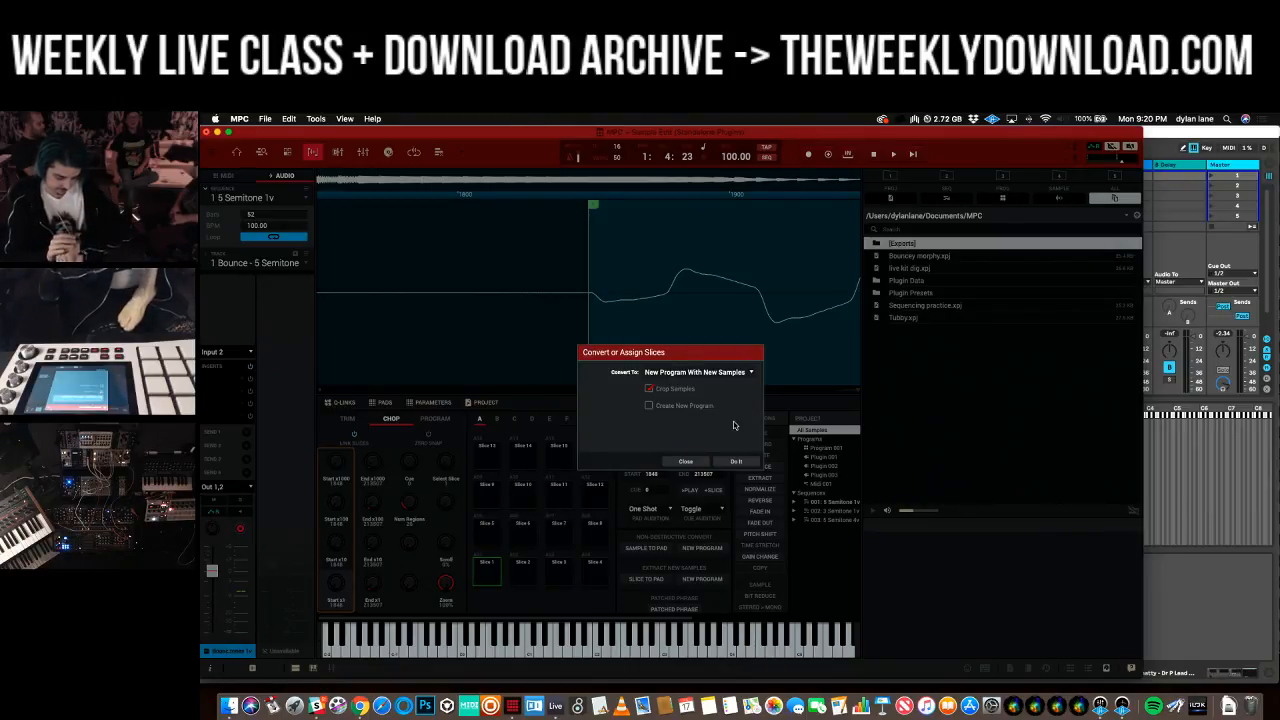
{"action": "key", "text": "Escape"}
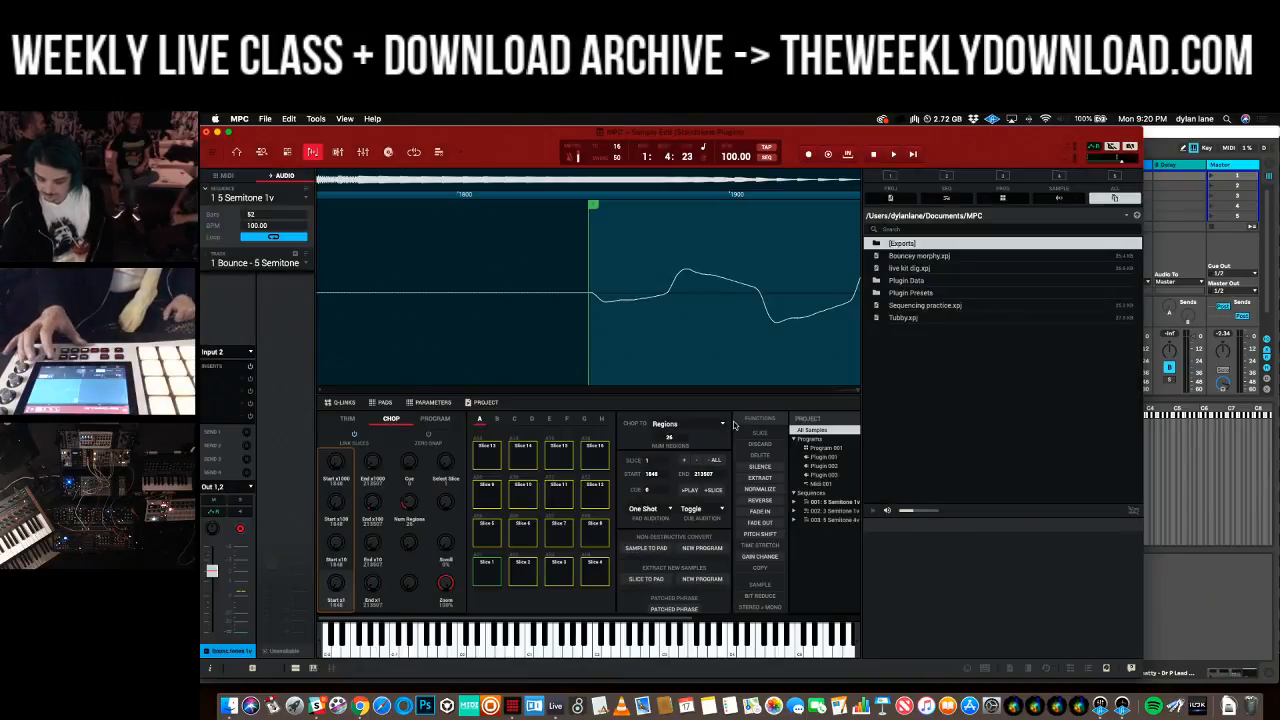
{"action": "key", "text": "Escape"}
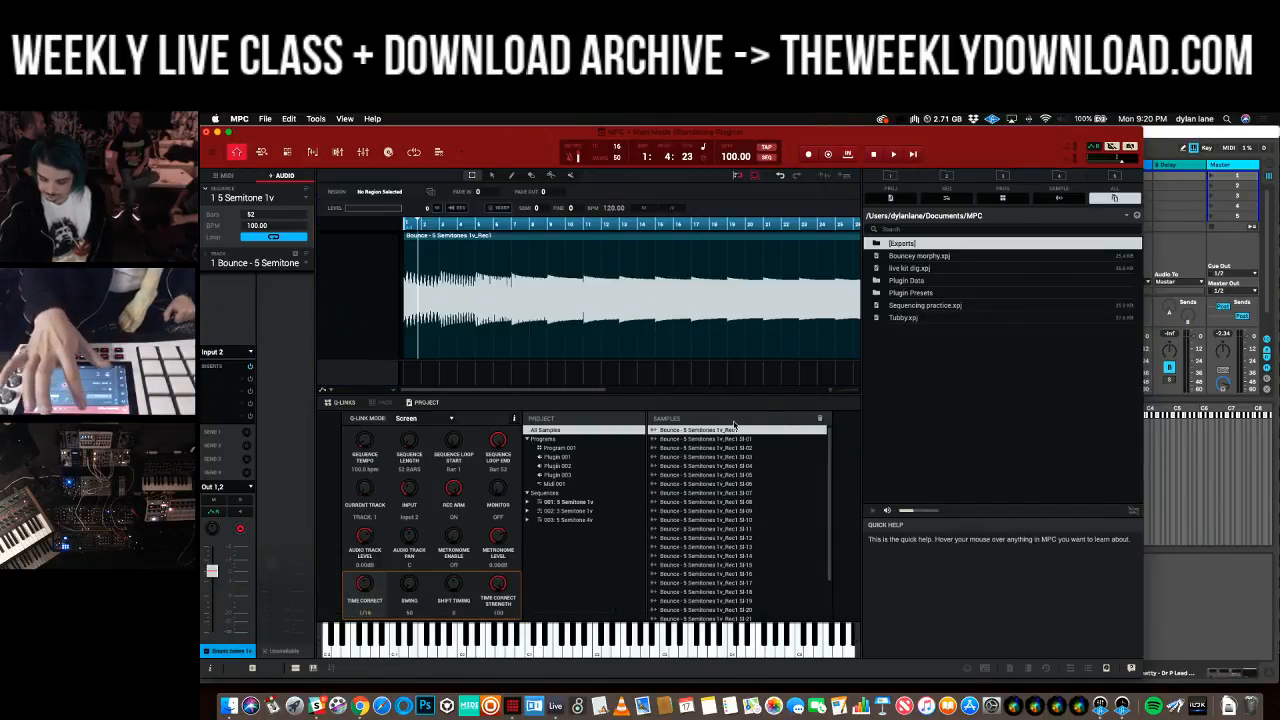
- Save the sliced MPC project as moog little phatty - rubber glider open in Saved Instruments
{"action": "key", "text": "super+s"}
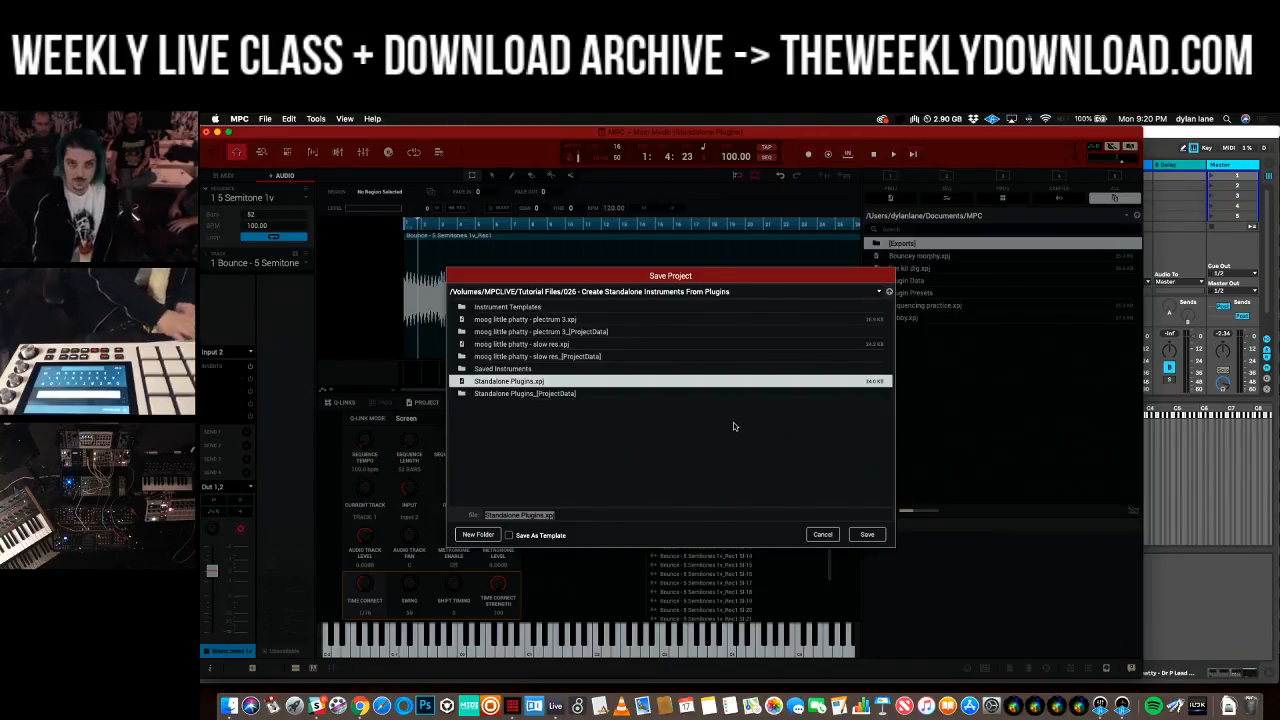
{"action": "key", "text": "Return"}
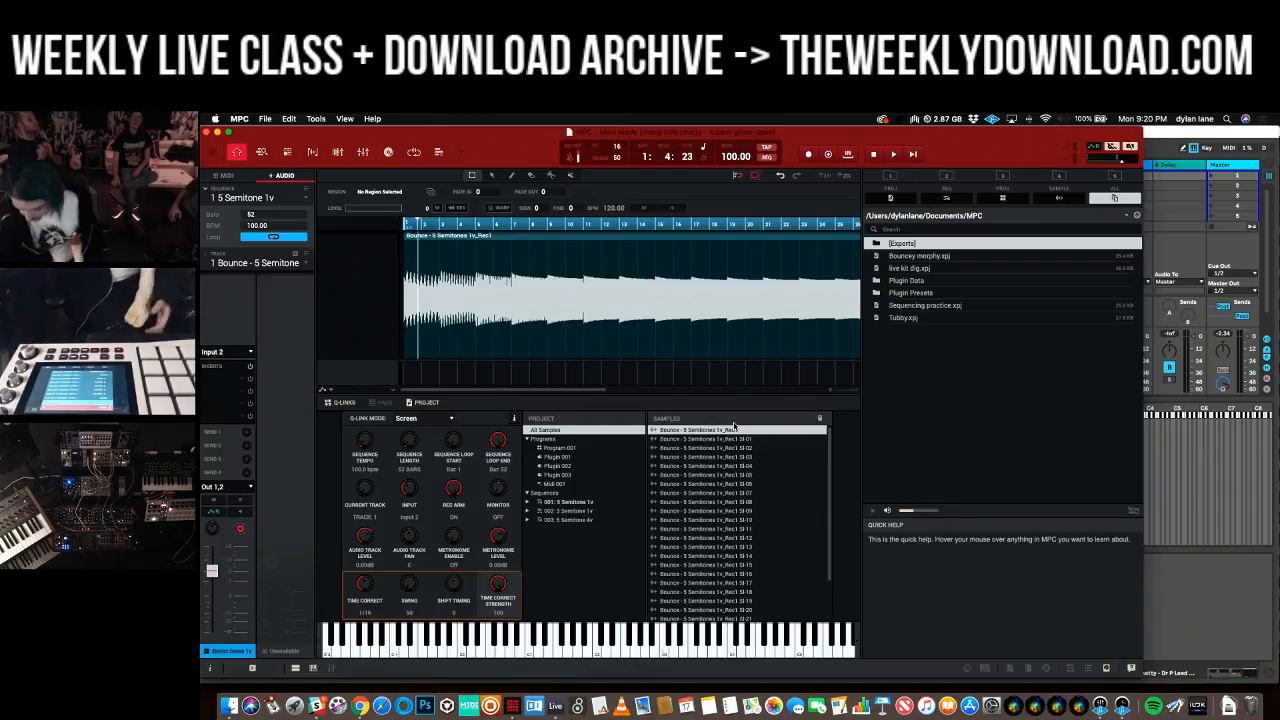
- Switch to Finder, go back to Saved Instruments and open the moog little phatty - rubber glider open_[ProjectData] folder
{"action": "key", "text": "super+Tab"}
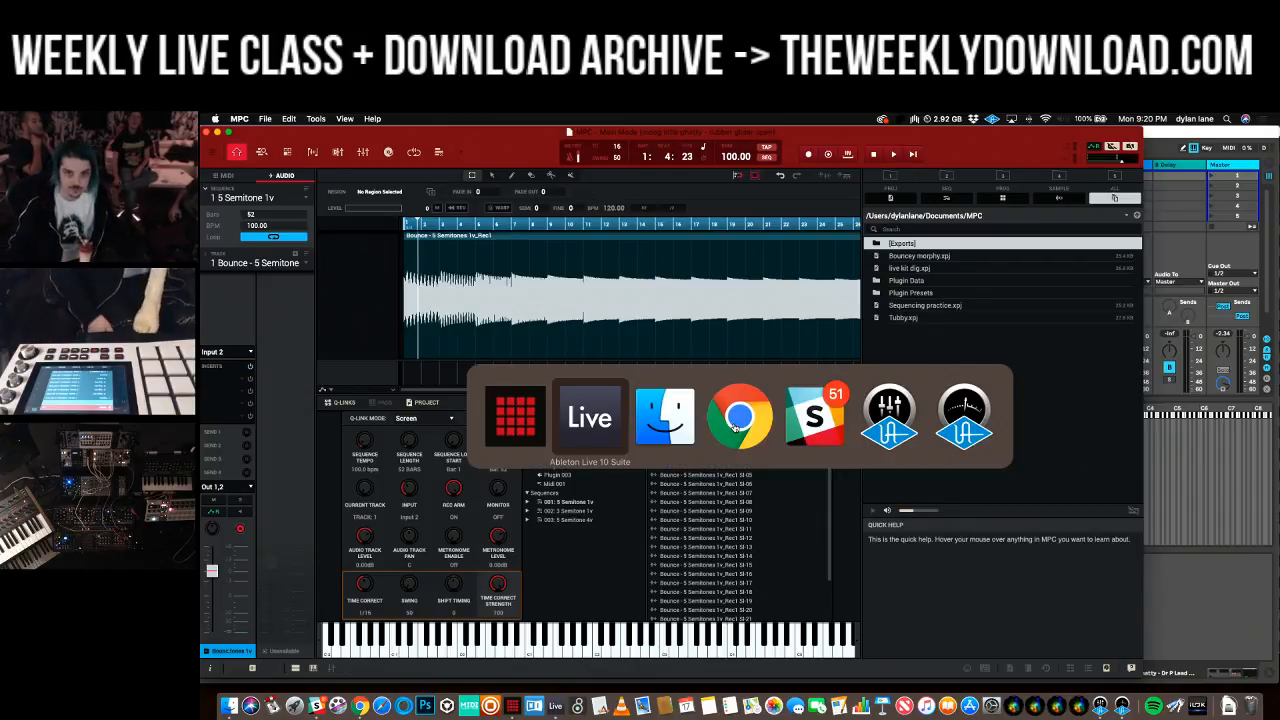
{"action": "key", "text": "super+Tab"}
{"action": "key", "text": "super+Tab"}
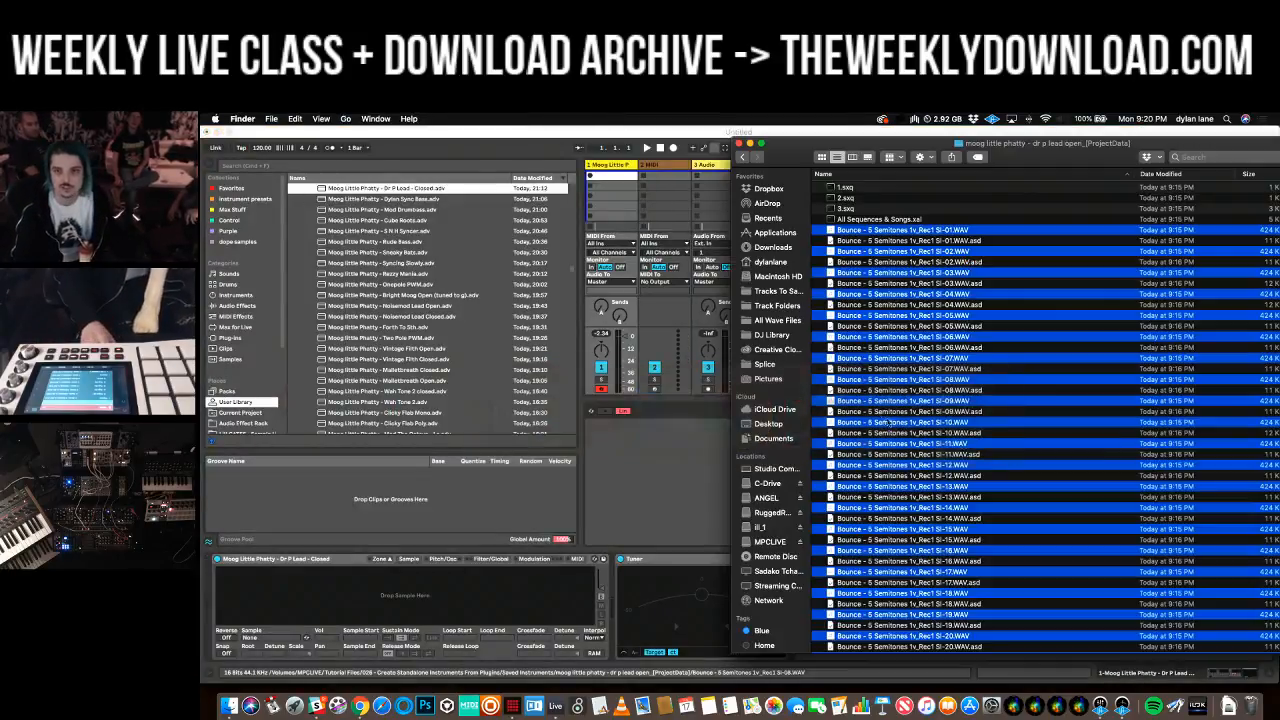
{"action": "left_click", "coordinate": [742, 157]}
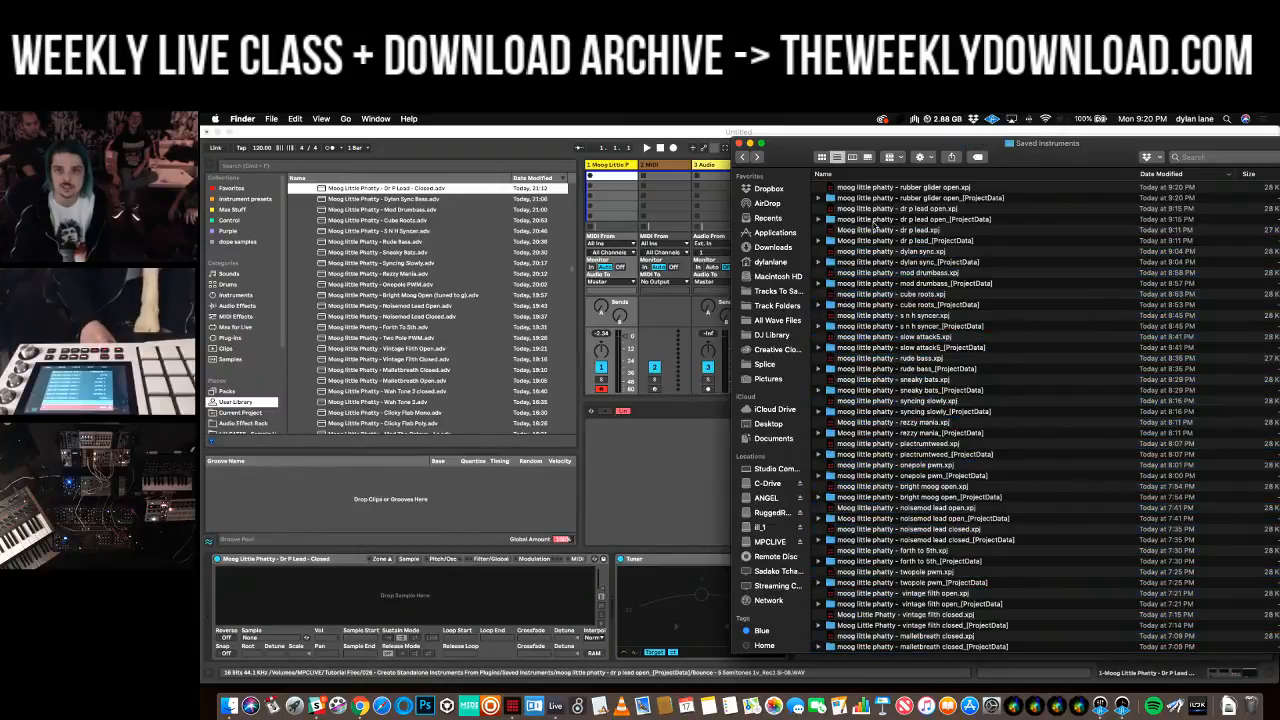
{"action": "left_click", "coordinate": [910, 199]}
{"action": "double_click", "coordinate": [912, 199]}
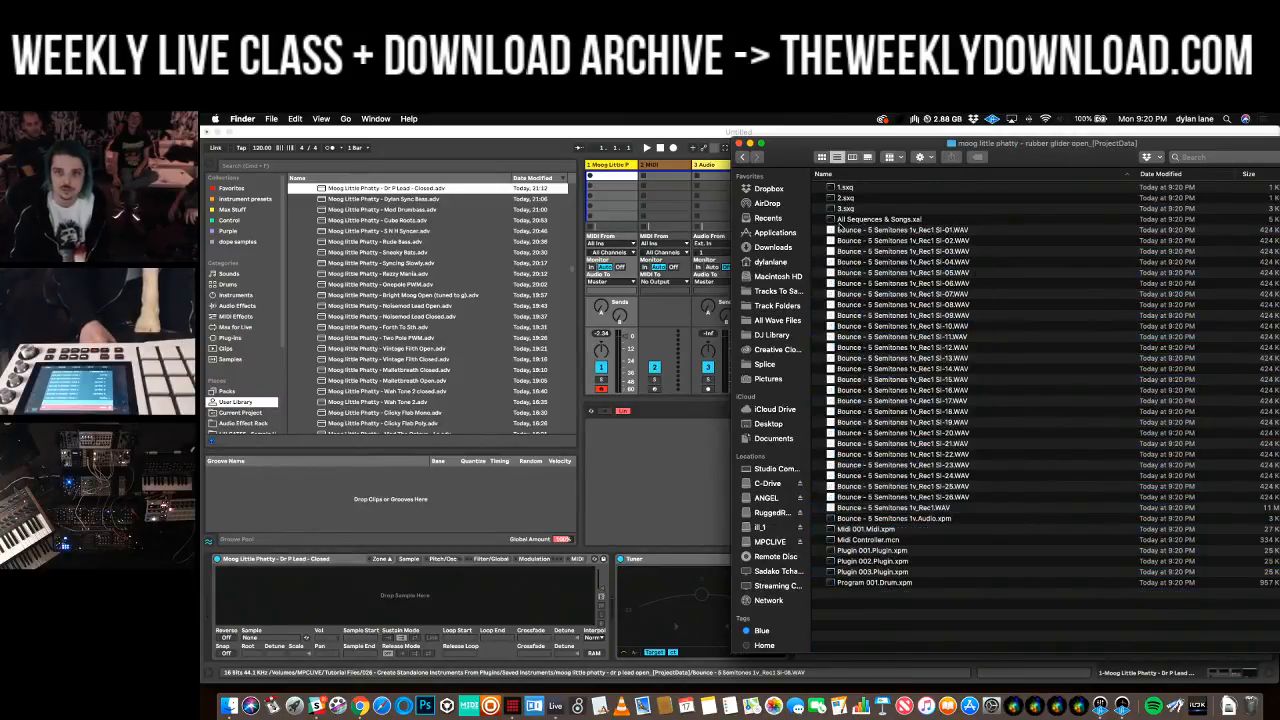
- Load the rubber glider slices SI-01 to SI-26 from Finder into Sampler's empty zone list in Ableton Live
{"action": "left_click", "coordinate": [891, 231]}
{"action": "left_click", "coordinate": [968, 497], "text": "shift"}
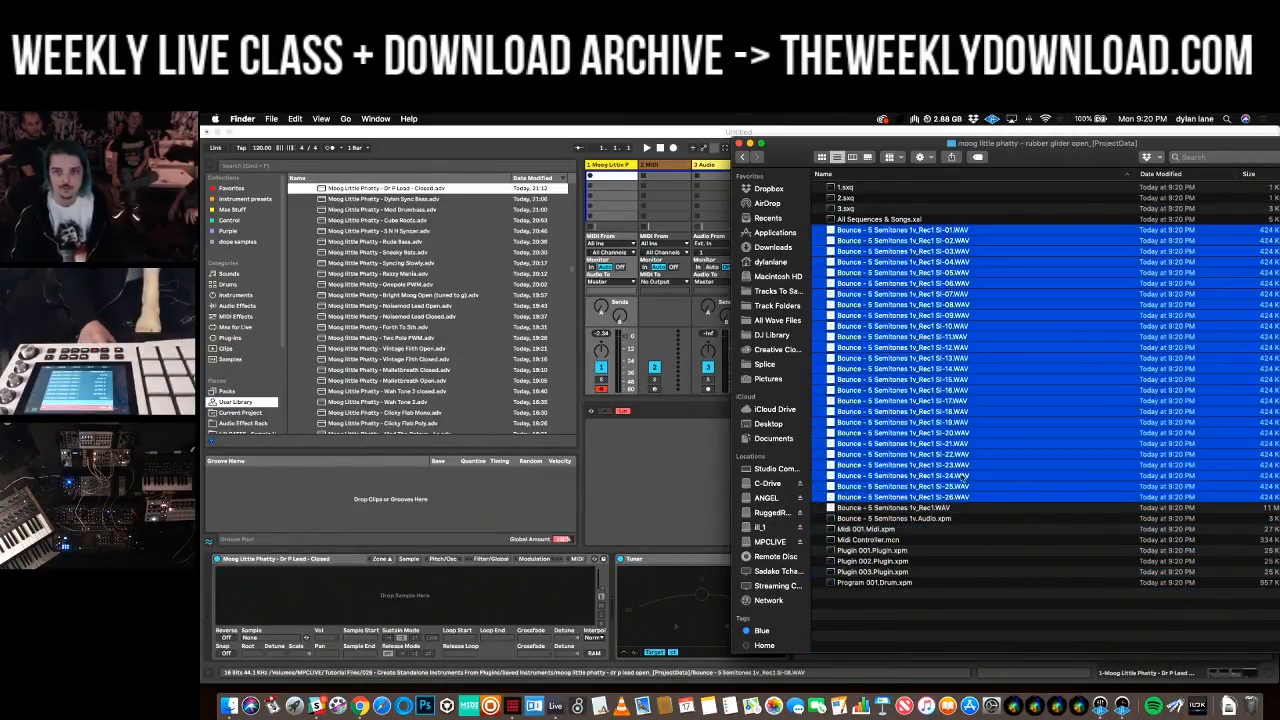
{"action": "left_click_drag", "start_coordinate": [897, 232], "coordinate": [679, 441]}
- Distribute the key ranges of all rubber glider samples equally and normalize their volumes
{"action": "right_click", "coordinate": [702, 440]}
{"action": "left_click", "coordinate": [752, 467]}
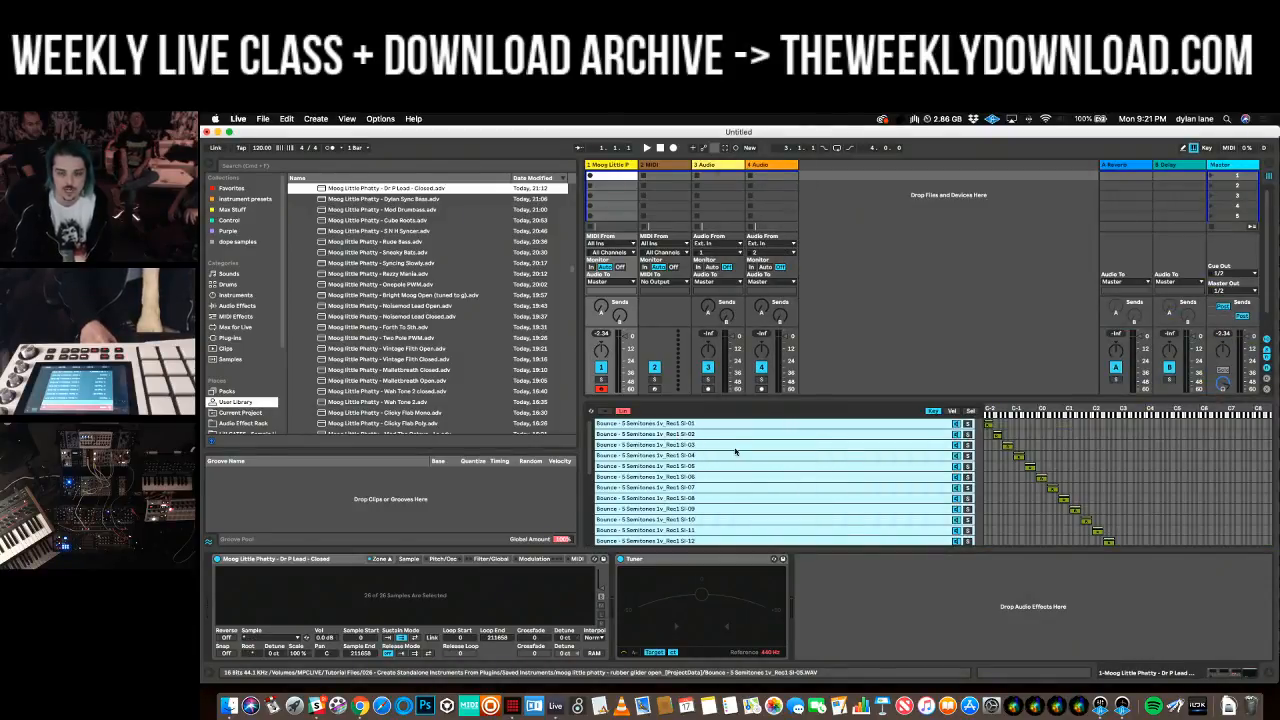
{"action": "right_click", "coordinate": [736, 448]}
{"action": "left_click", "coordinate": [789, 528]}
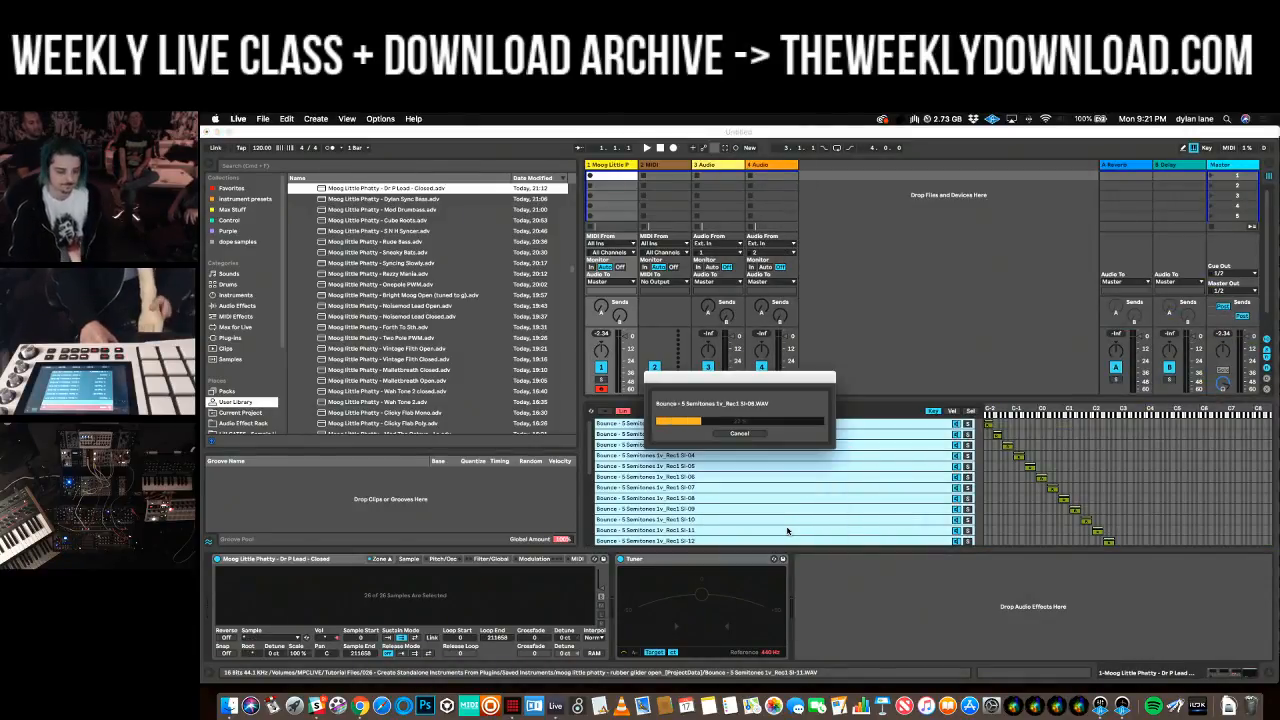
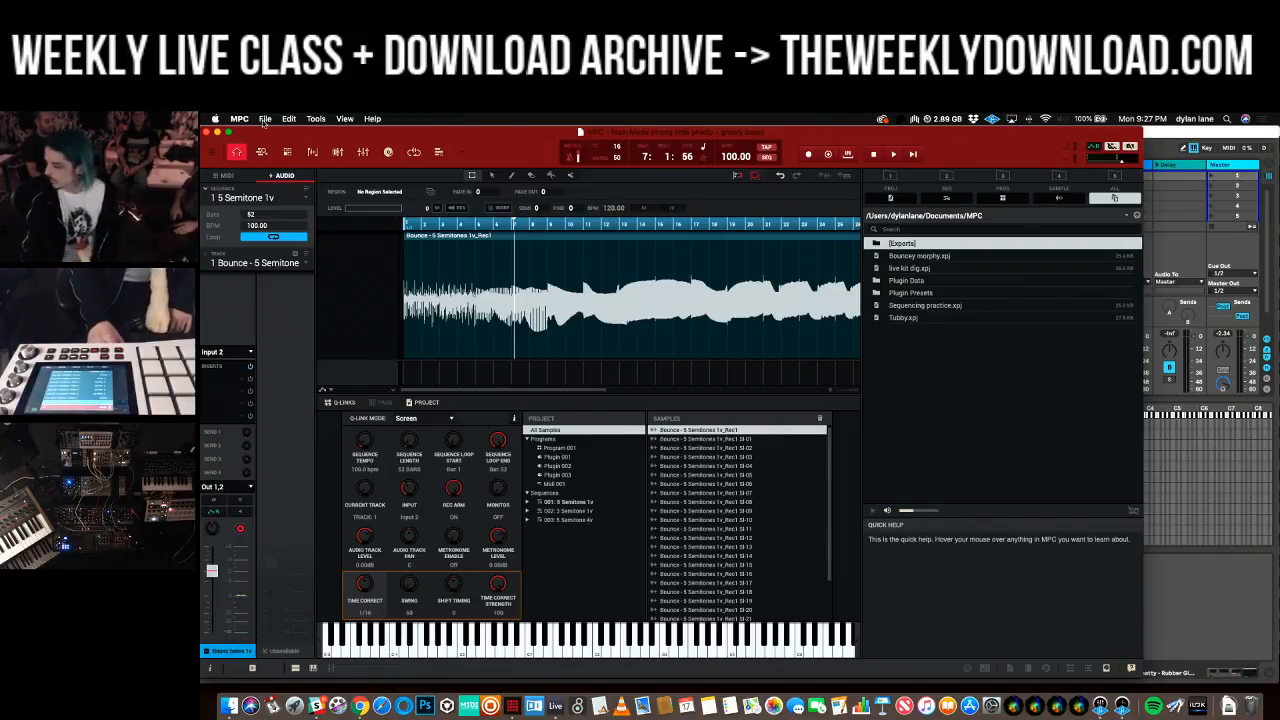
- Switch to Ableton Live and delete all sample zones from the Rubber Glider Open Sampler
{"action": "left_click", "coordinate": [1150, 587]}
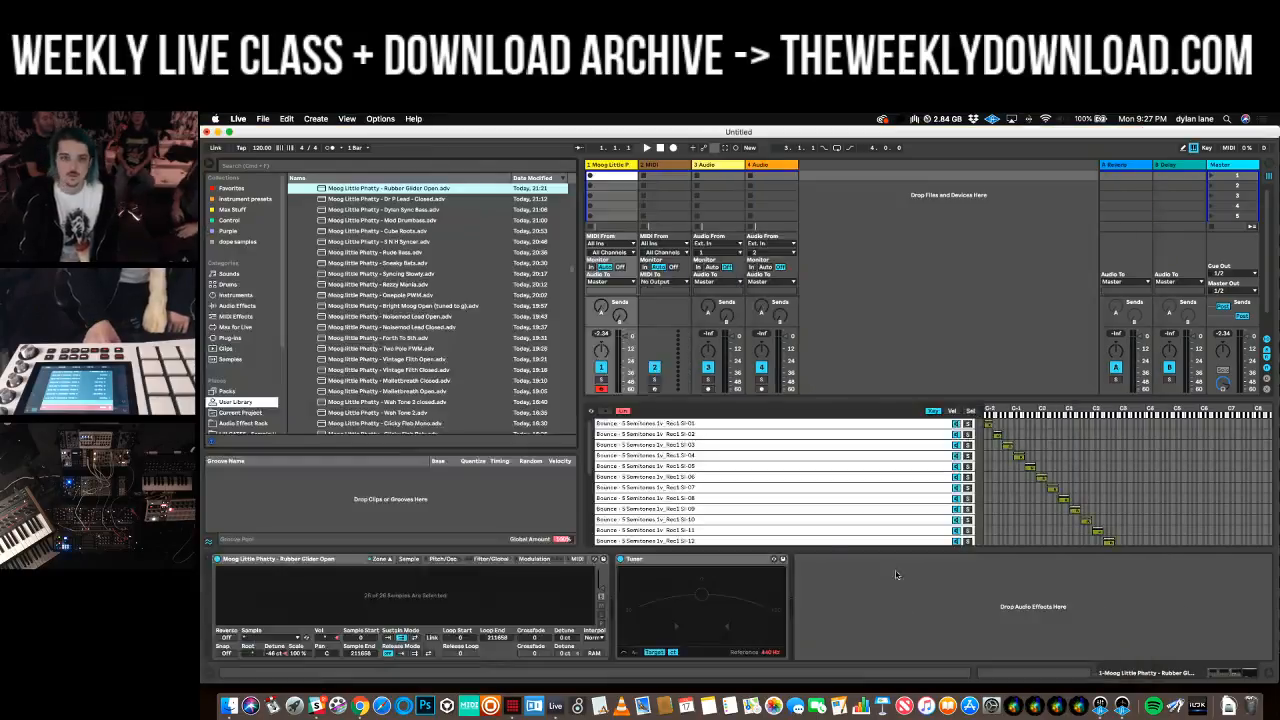
{"action": "left_click", "coordinate": [772, 488]}
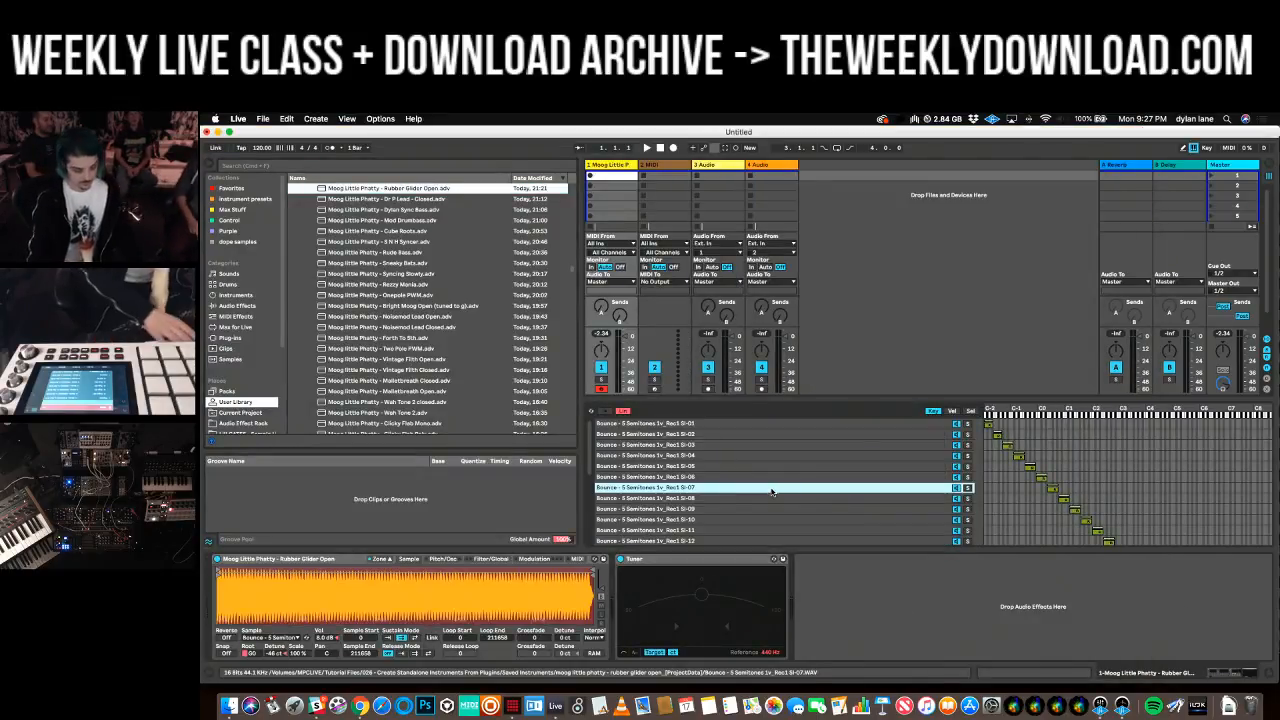
{"action": "key", "text": "super+a"}
{"action": "key", "text": "Delete"}
- Switch to Finder, open the moog little phatty - growly bass_[ProjectData] folder and select the SI-01 WAV slice
{"action": "key", "text": "super+Tab"}
{"action": "key", "text": "super+Tab"}
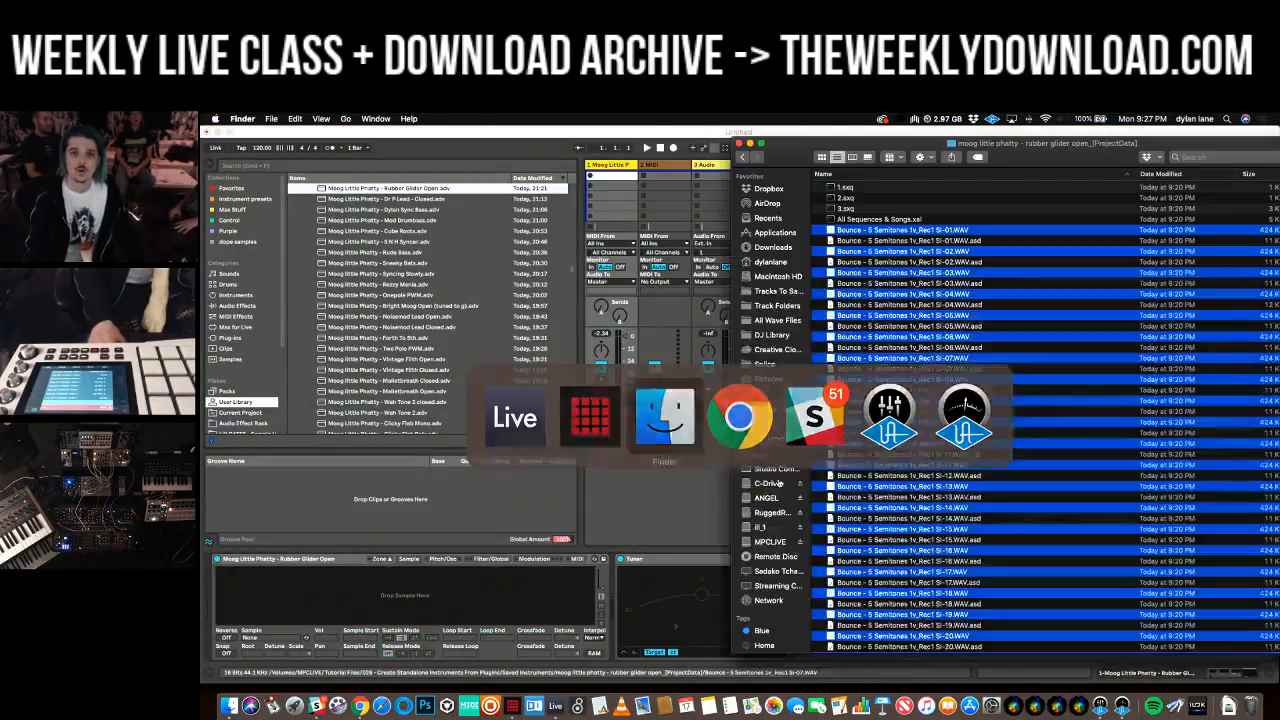
{"action": "left_click", "coordinate": [745, 159]}
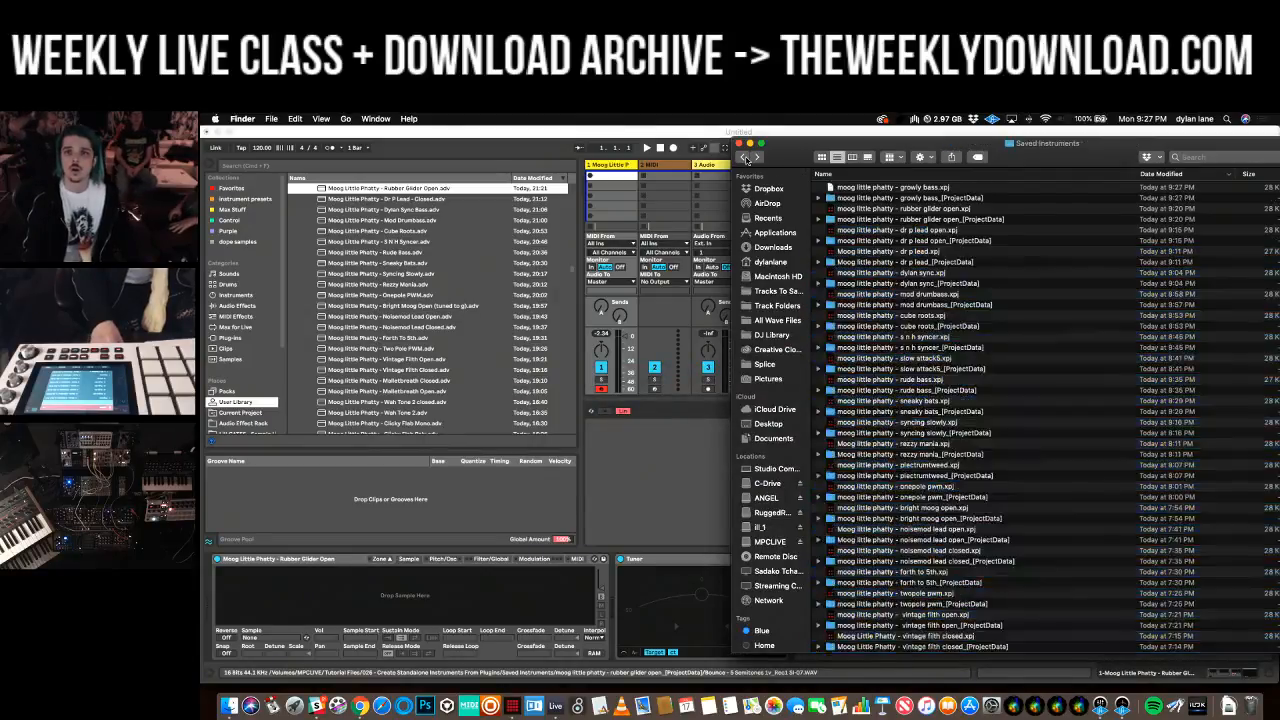
{"action": "left_click", "coordinate": [886, 197]}
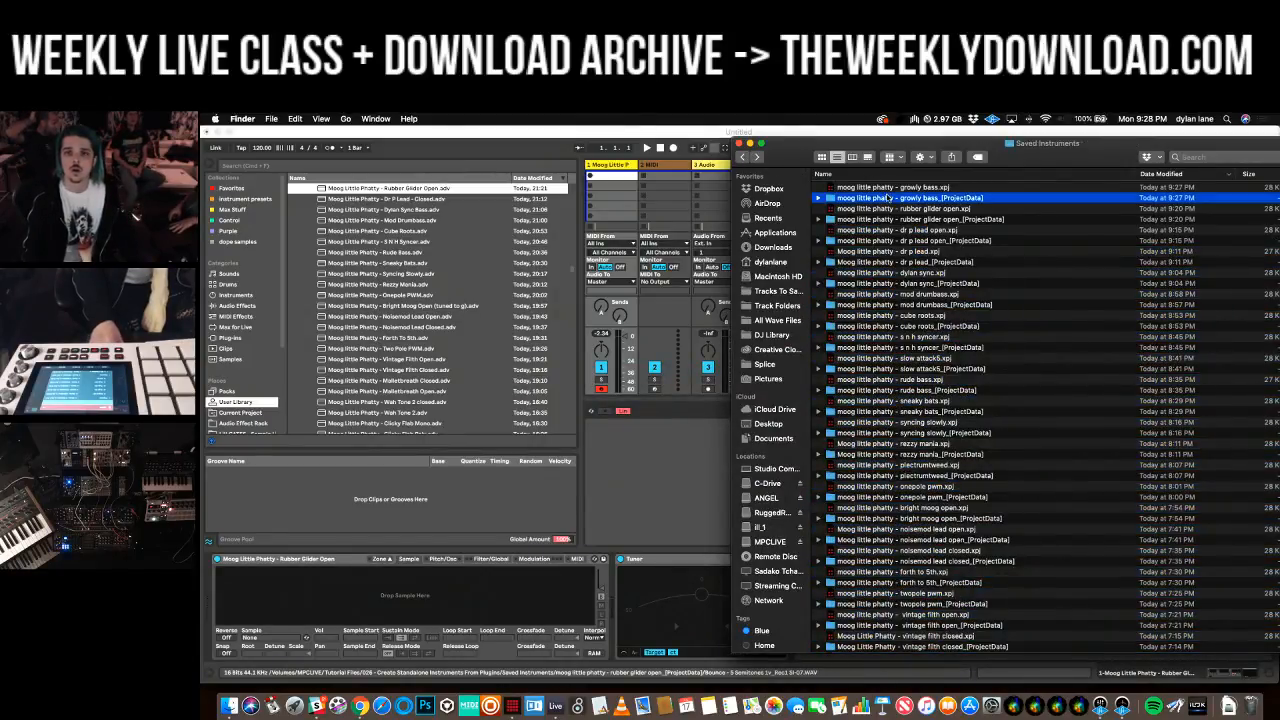
{"action": "double_click", "coordinate": [889, 198]}
{"action": "left_click", "coordinate": [896, 232]}
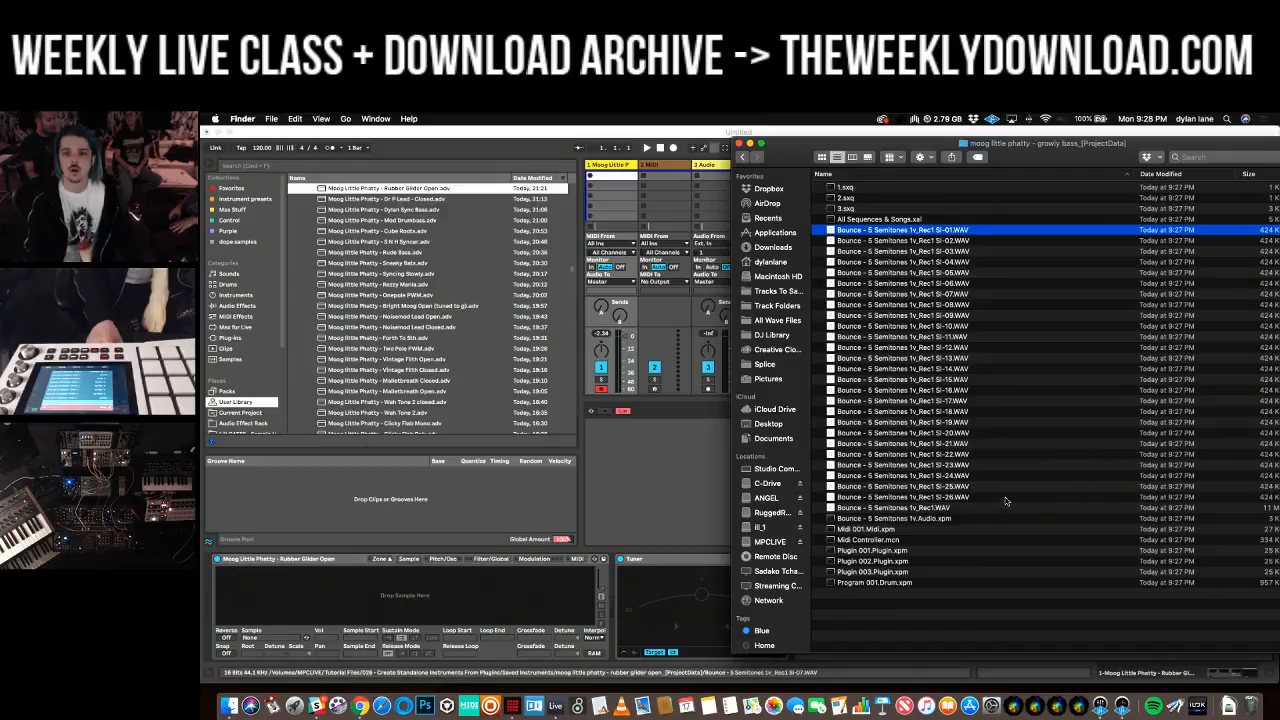
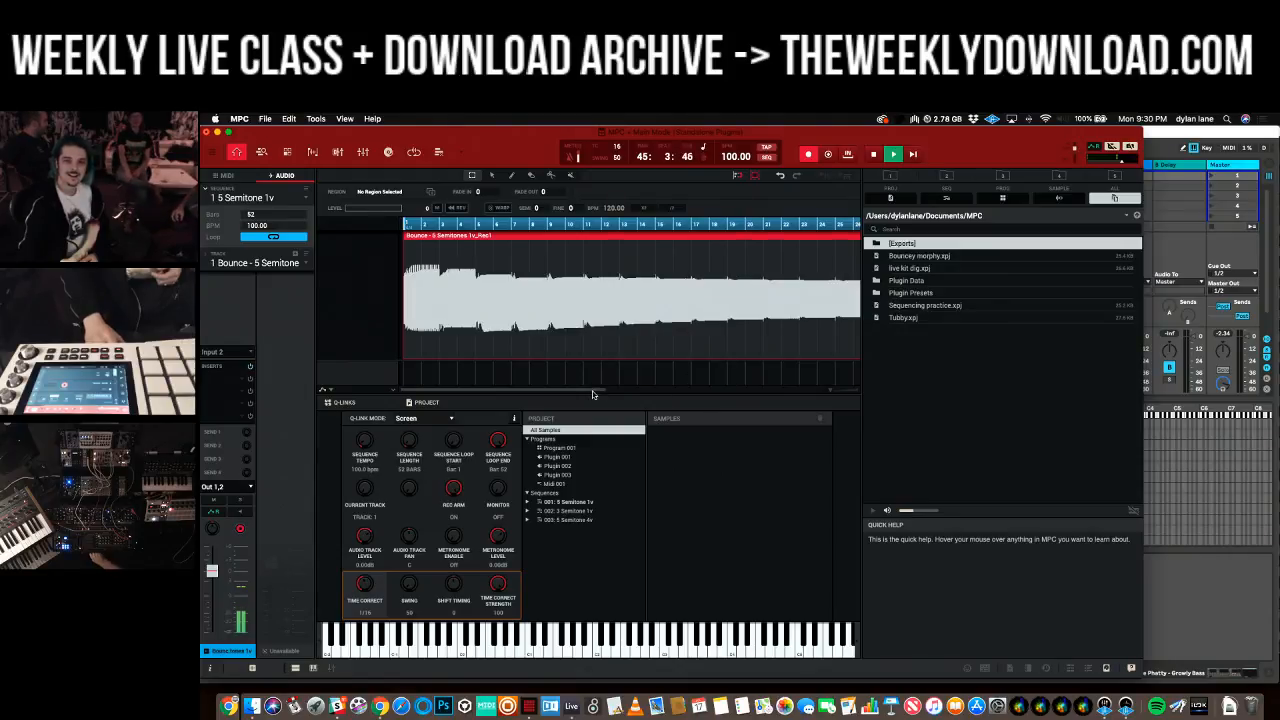
- Save the sliced MPC project as moog little phatty - sync wheel open in 026 - Create Standalone Instruments From Plugins
{"action": "left_click_drag", "start_coordinate": [590, 393], "coordinate": [844, 381]}
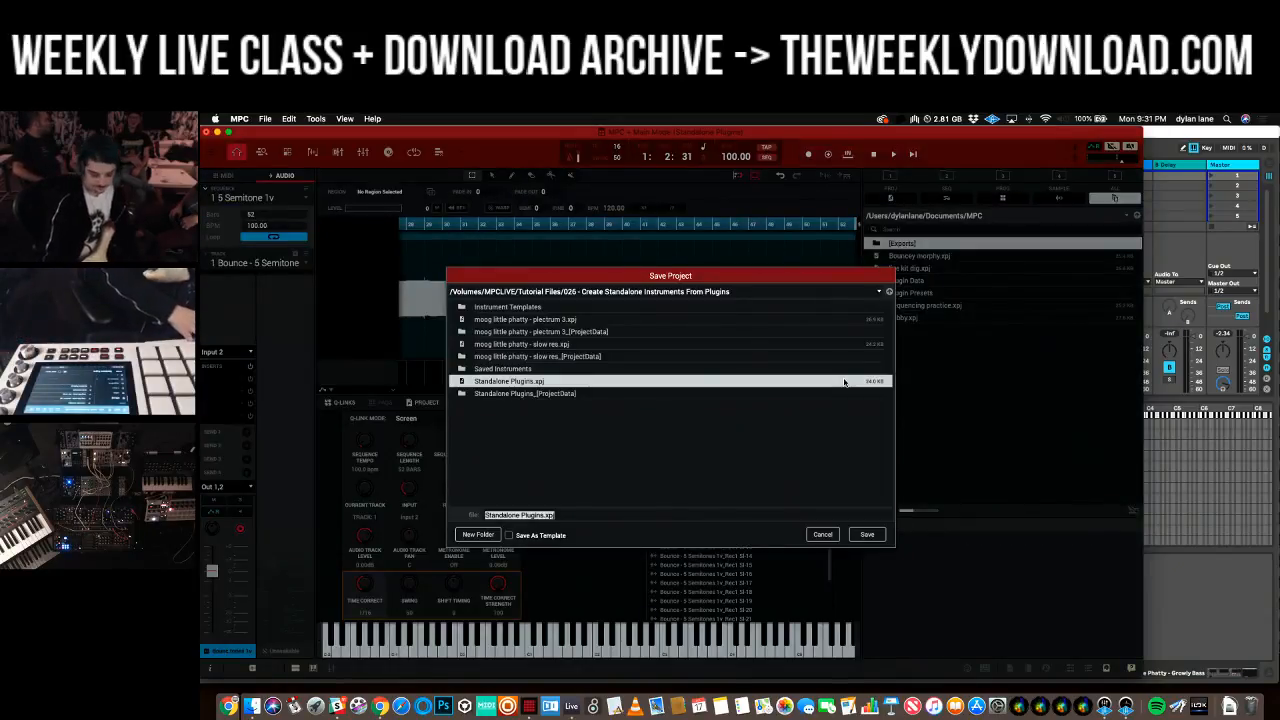
{"action": "type", "text": "moog little phatty - sync wheel open"}
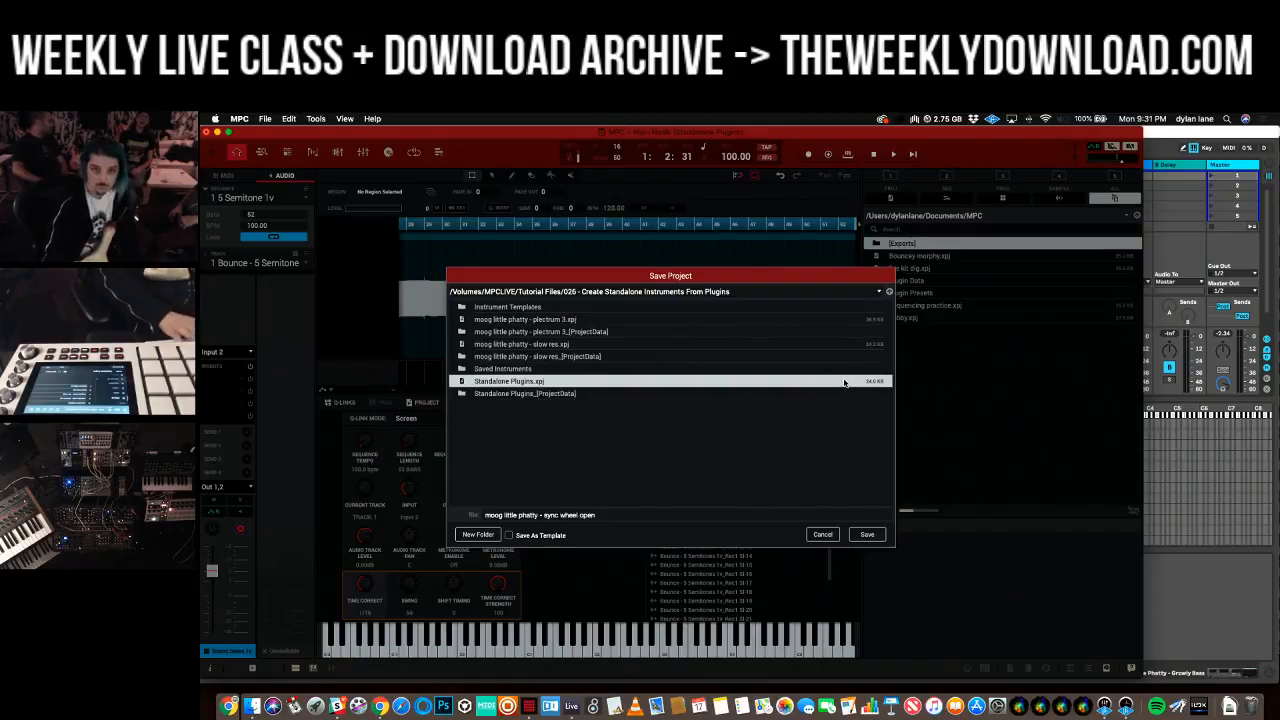
{"action": "key", "text": "Return"}
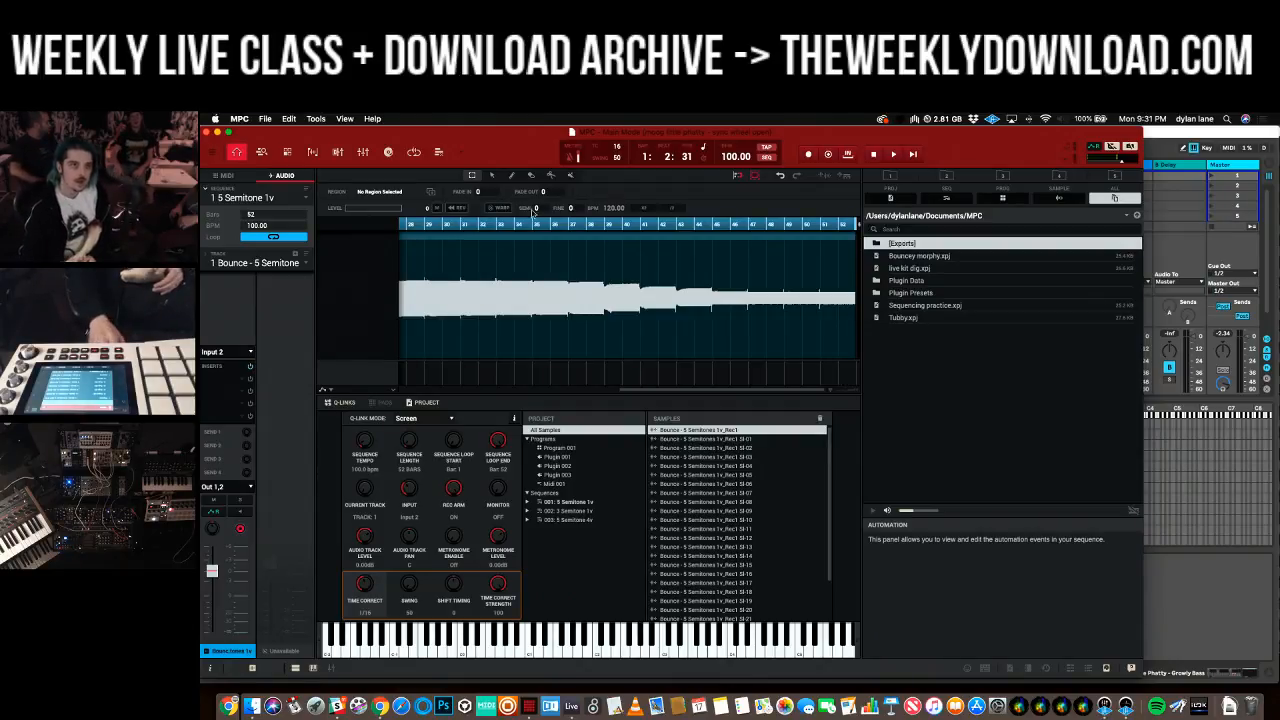
- Load the recent project Standalone Plugins.xpj in MPC
{"action": "left_click", "coordinate": [263, 118]}
{"action": "mouse_move", "coordinate": [309, 162]}
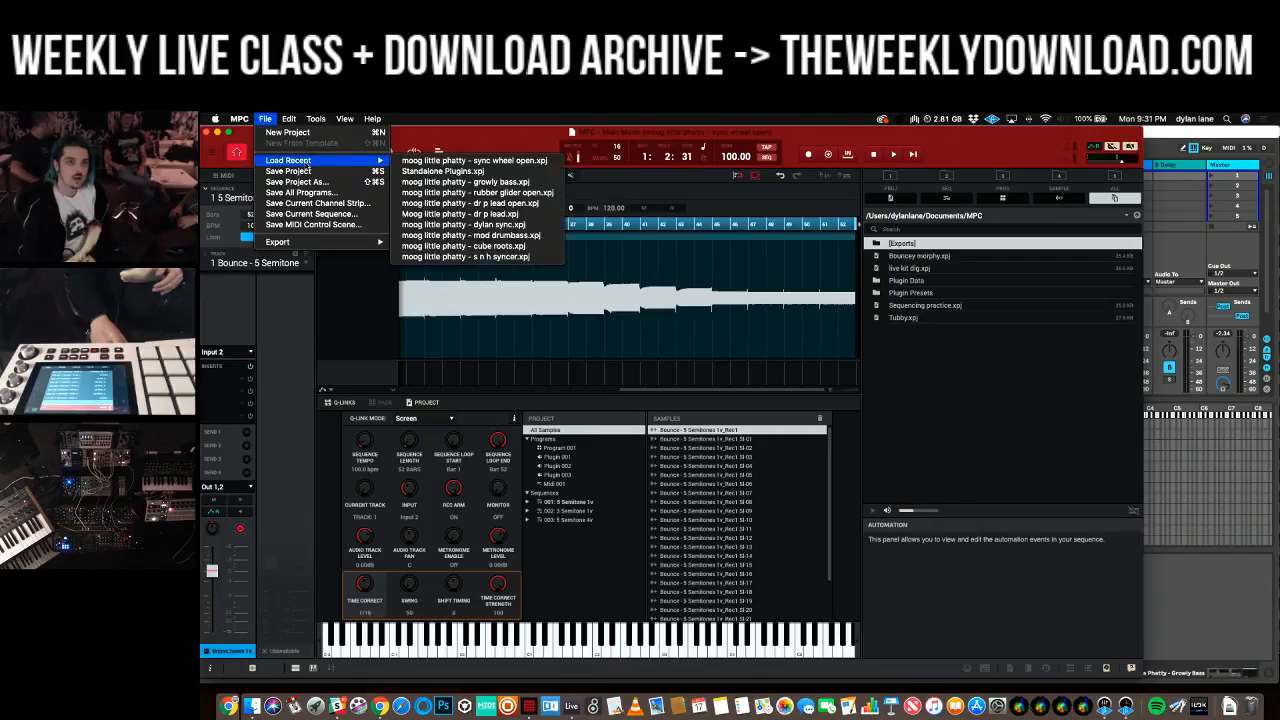
{"action": "left_click", "coordinate": [424, 172]}
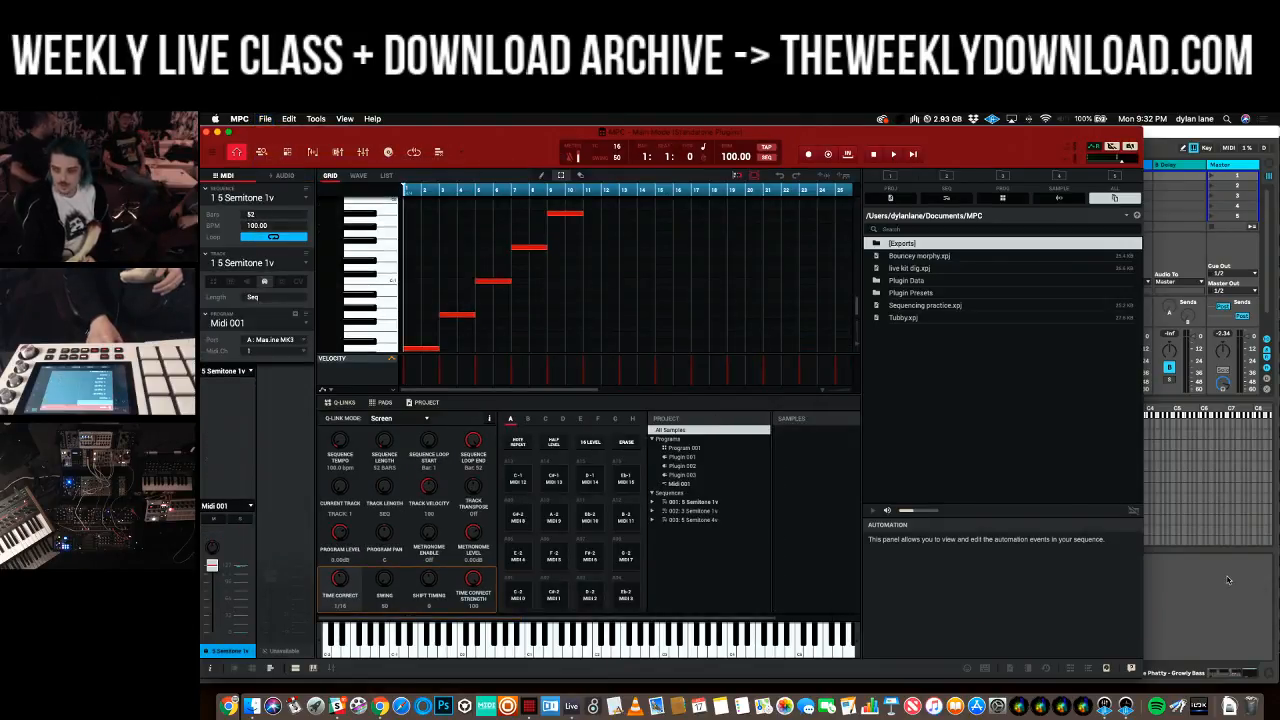
- Switch to Ableton Live and select all sample zones of the Growly Bass Sampler
{"action": "left_click", "coordinate": [1254, 594]}
{"action": "left_click", "coordinate": [720, 487]}
{"action": "key", "text": "super+a"}
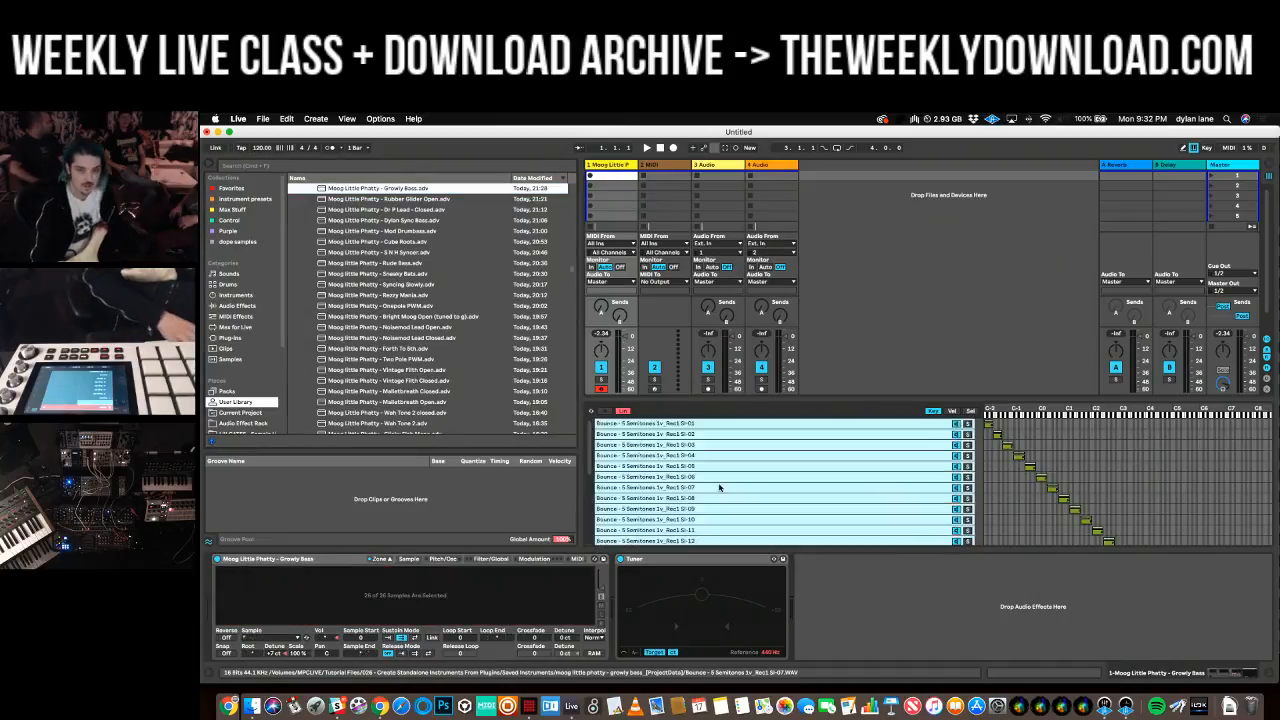
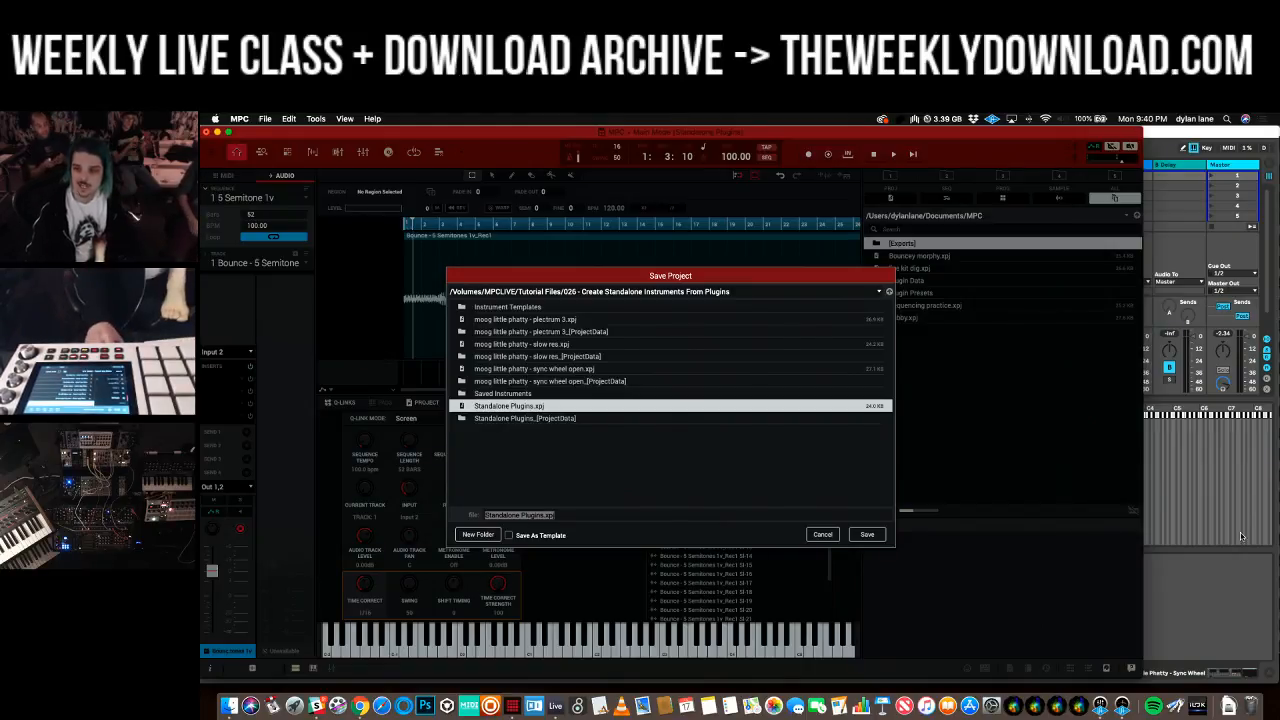
- Save the MPC project as moog little phatty - classic sub in Saved Instruments and open its [ProjectData] folder in Finder
{"action": "left_click", "coordinate": [857, 534]}
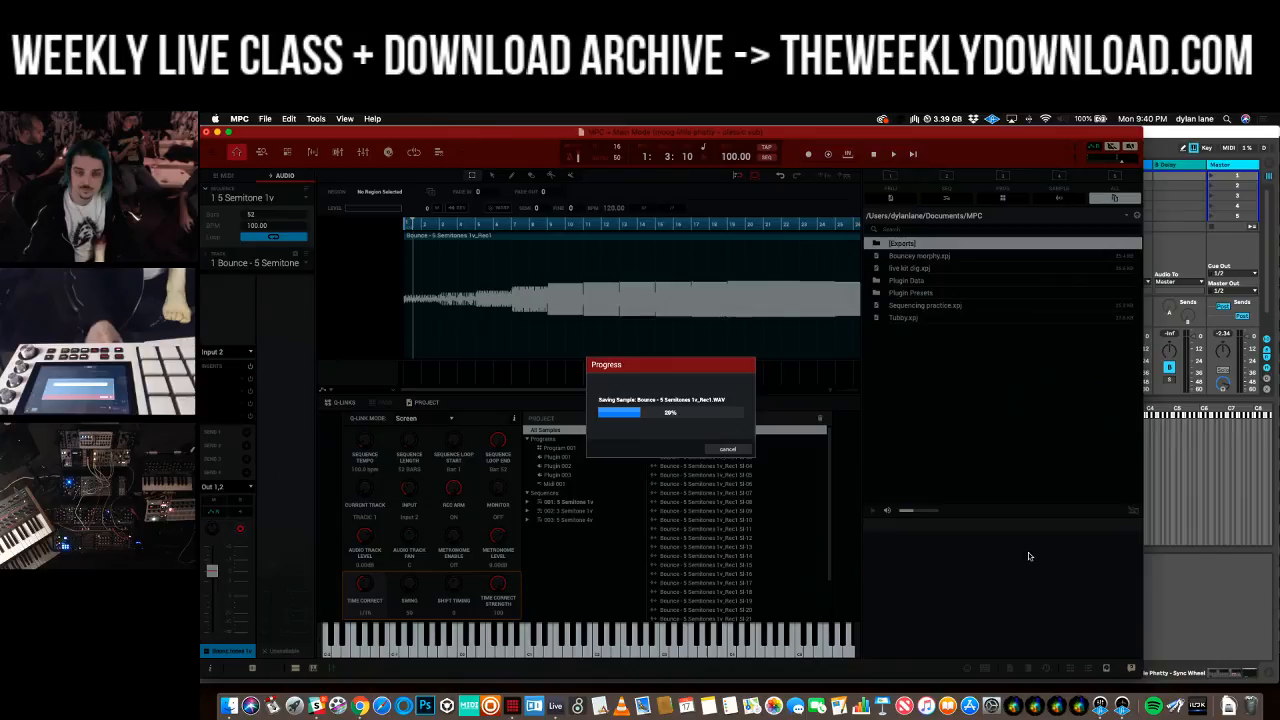
{"action": "left_click", "coordinate": [1186, 596]}
{"action": "key", "text": "super+Tab"}
{"action": "key", "text": "super+Tab"}
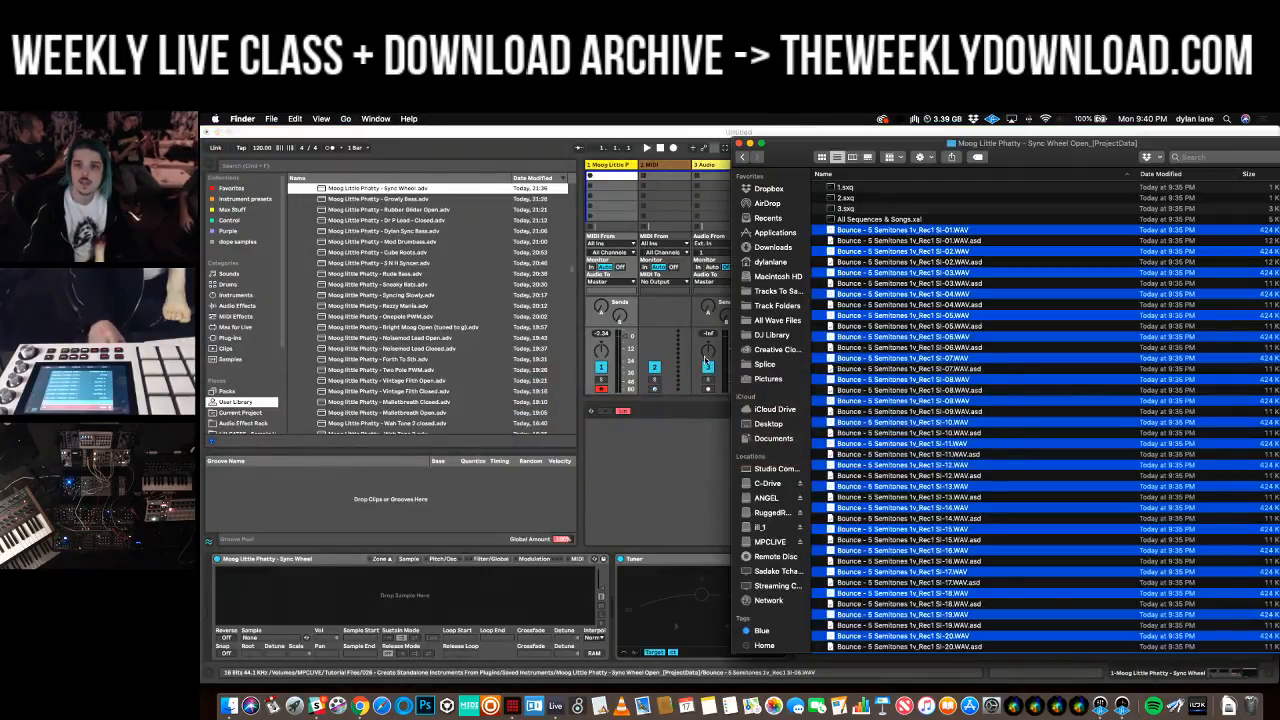
{"action": "left_click", "coordinate": [742, 157]}
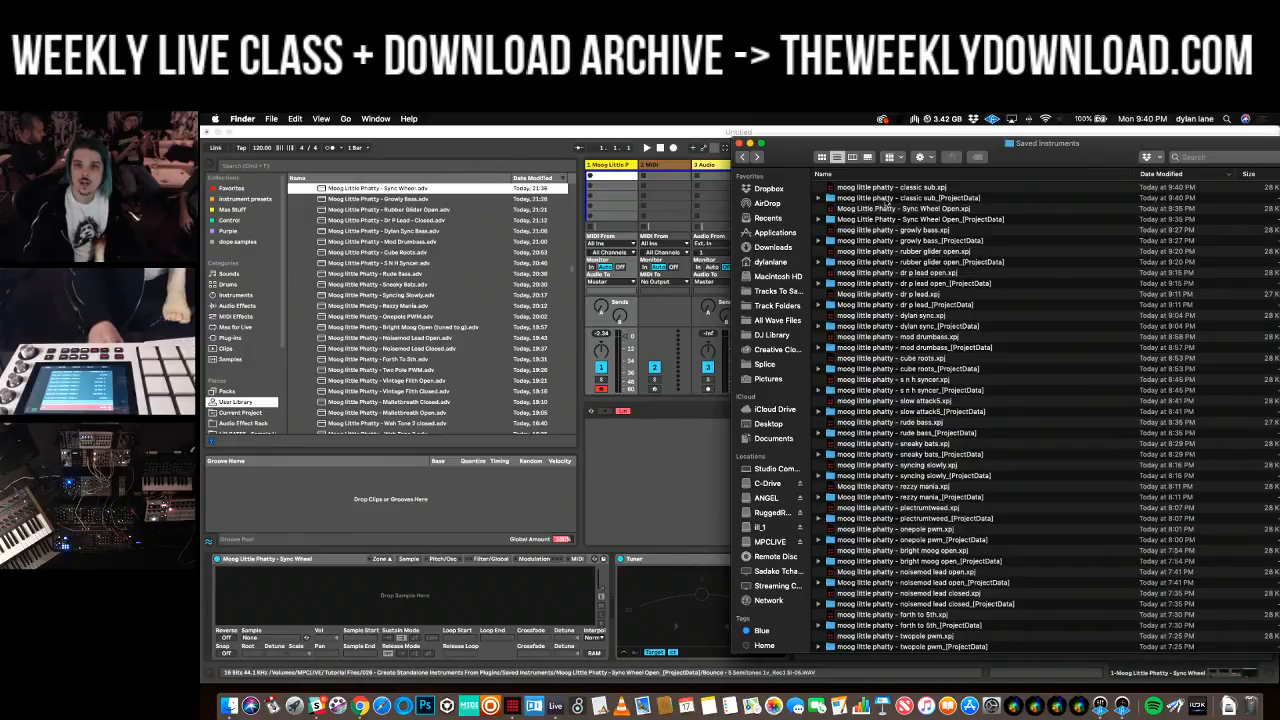
{"action": "left_click", "coordinate": [887, 198]}
{"action": "double_click", "coordinate": [886, 199]}
- Load the classic sub slices SI-01 to SI-26 from Finder into Sampler's zone list in Ableton Live
{"action": "left_click", "coordinate": [924, 231]}
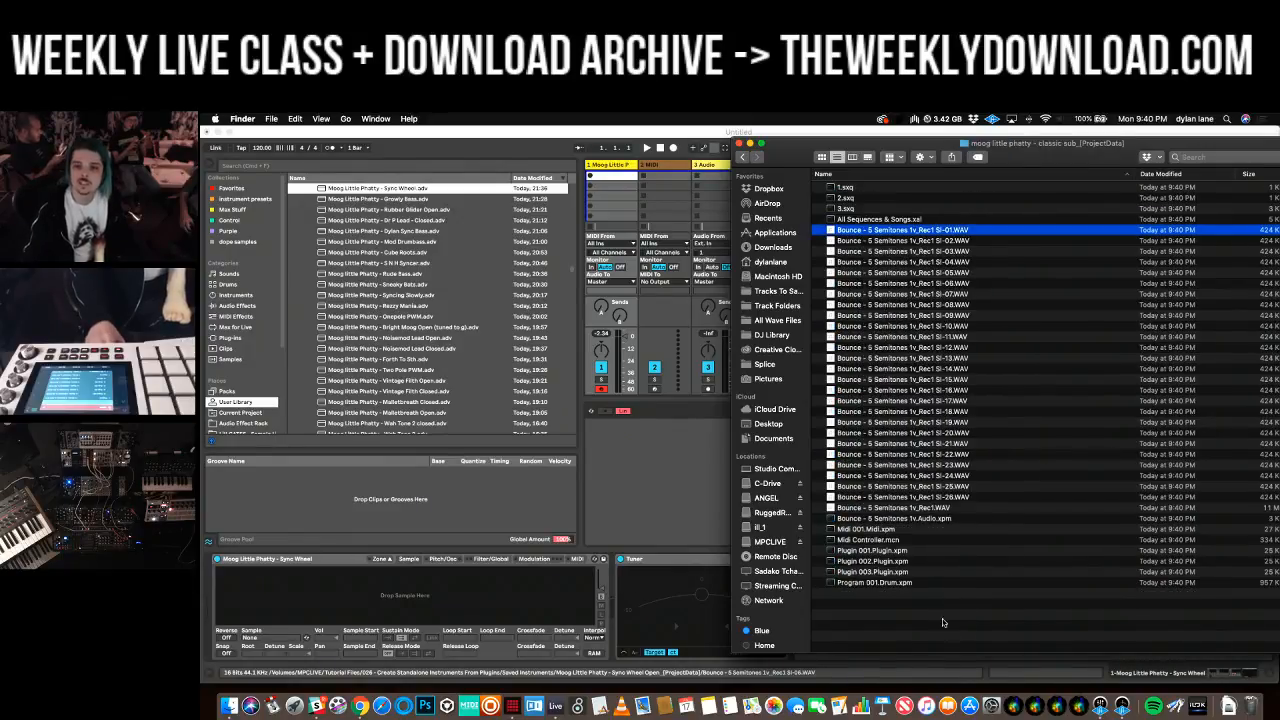
{"action": "left_click", "coordinate": [937, 494], "text": "shift"}
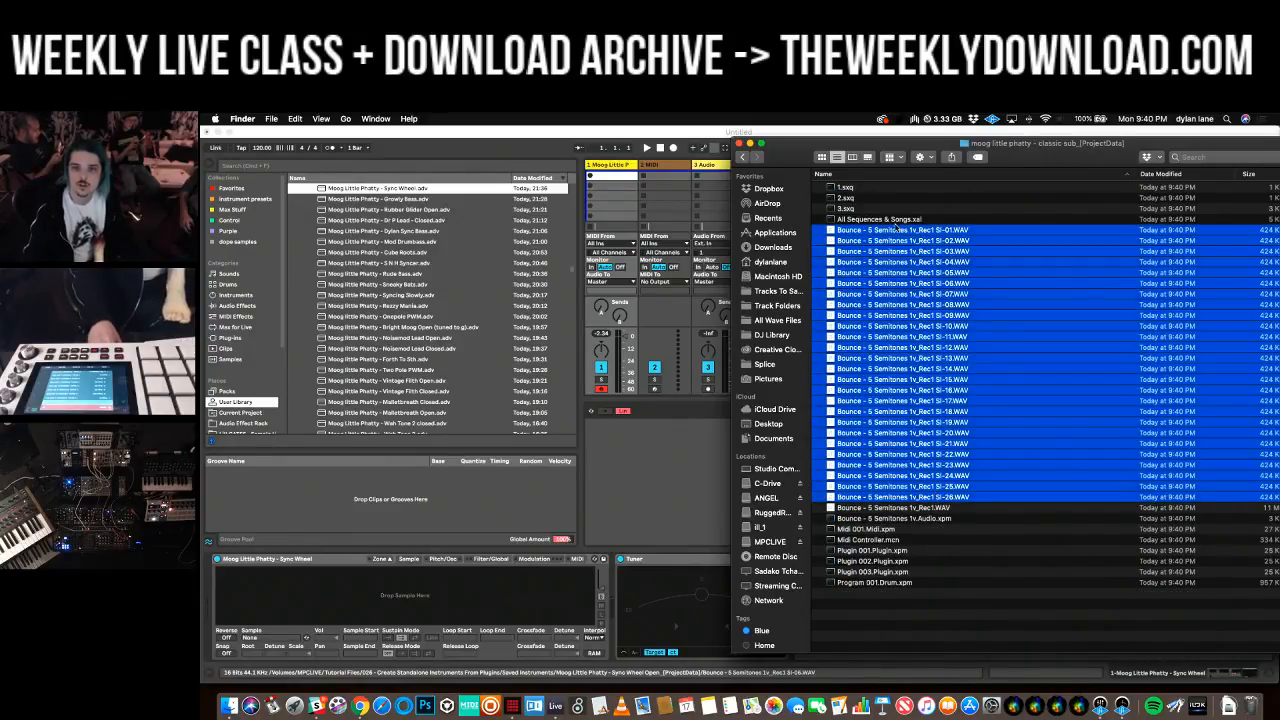
{"action": "left_click_drag", "start_coordinate": [902, 232], "coordinate": [666, 456]}
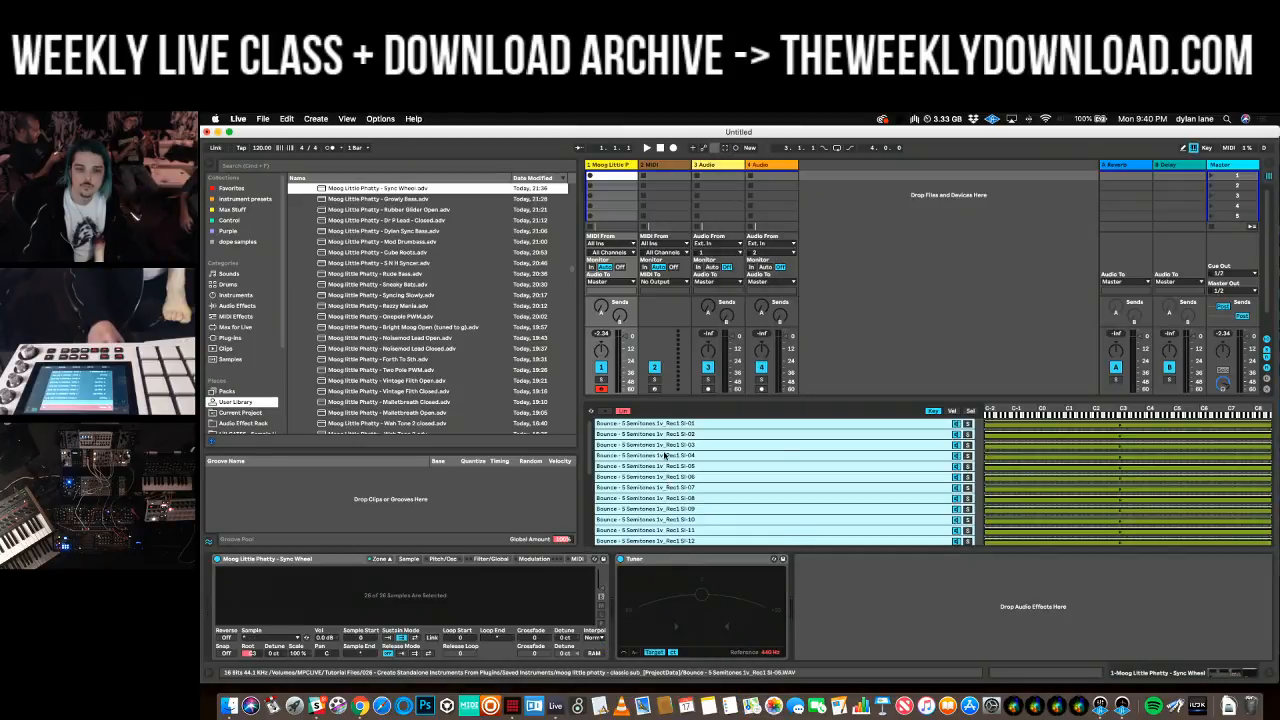
- Distribute the classic sub sample zones equally across the keyboard and normalize the volumes of all samples
{"action": "right_click", "coordinate": [667, 455]}
{"action": "left_click", "coordinate": [721, 481]}
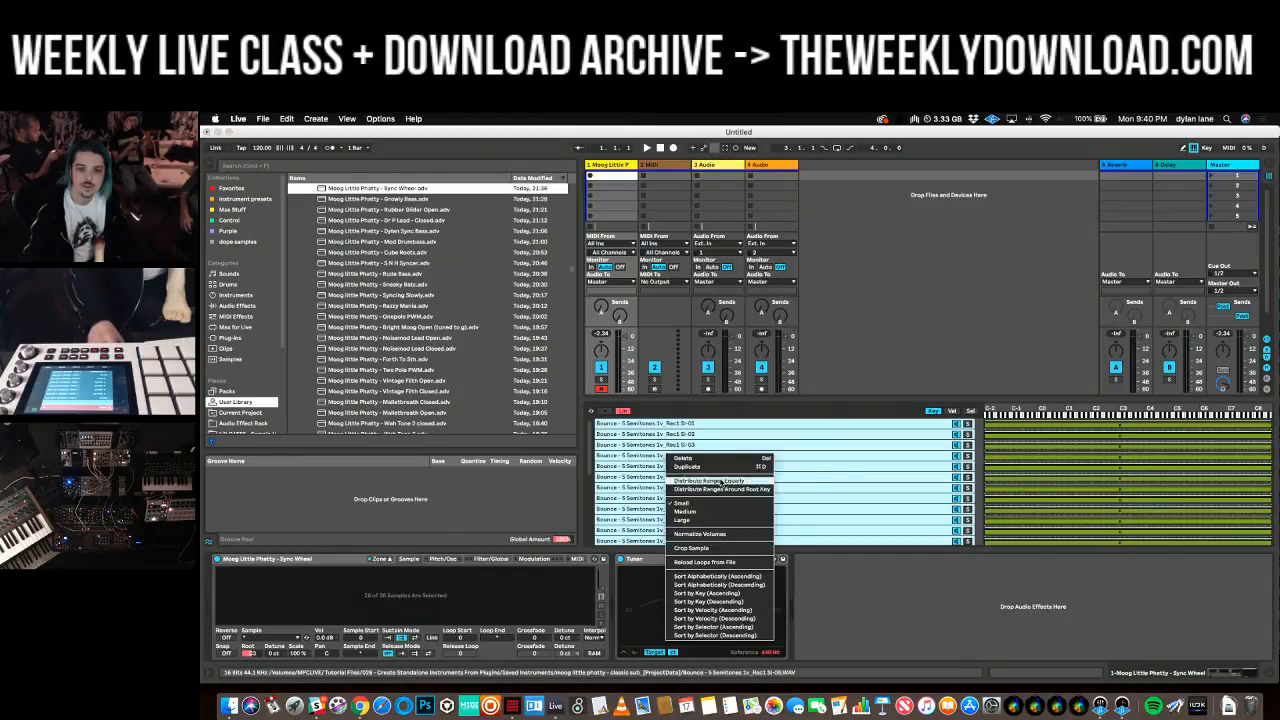
{"action": "right_click", "coordinate": [698, 447]}
{"action": "left_click", "coordinate": [747, 527]}
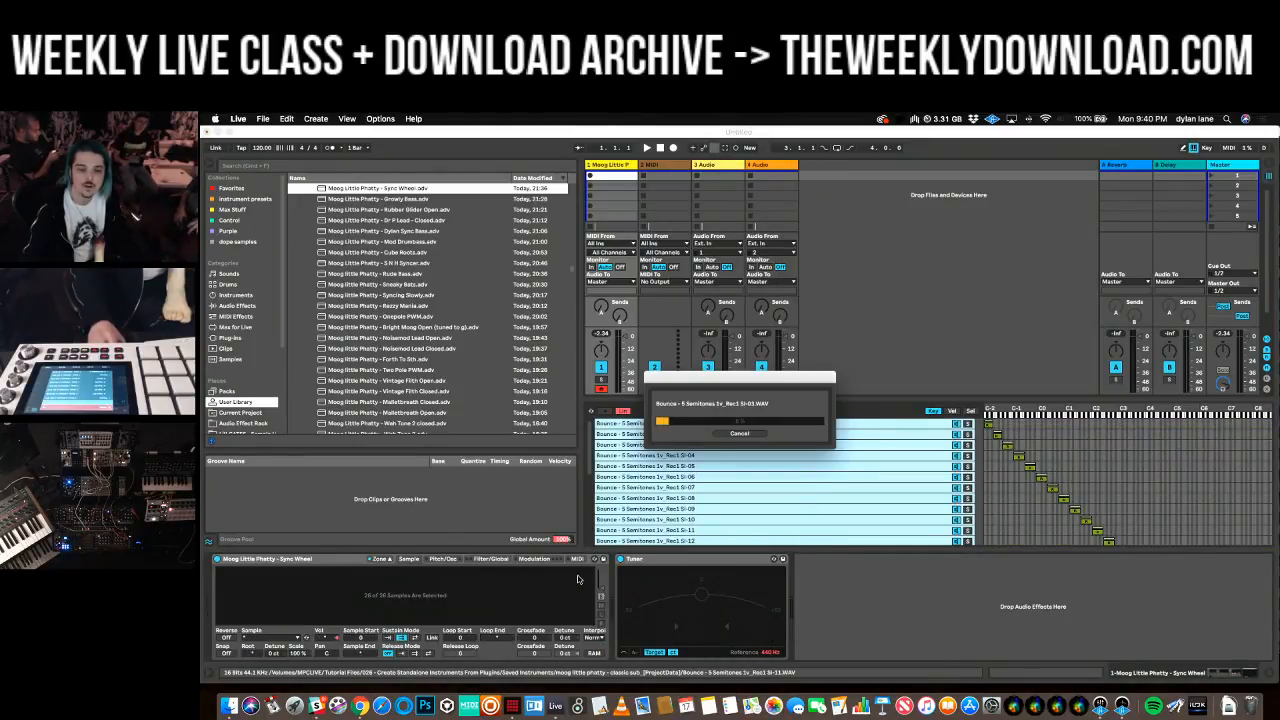
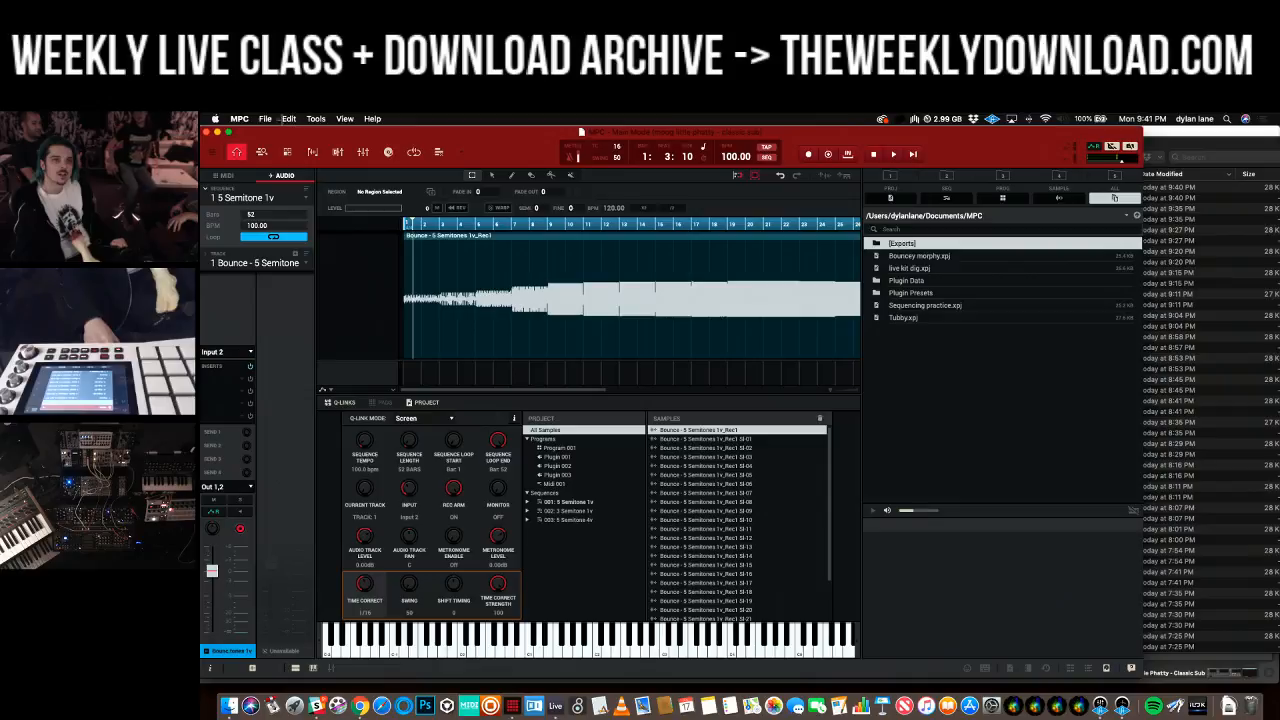
{"action": "left_click", "coordinate": [266, 120]}
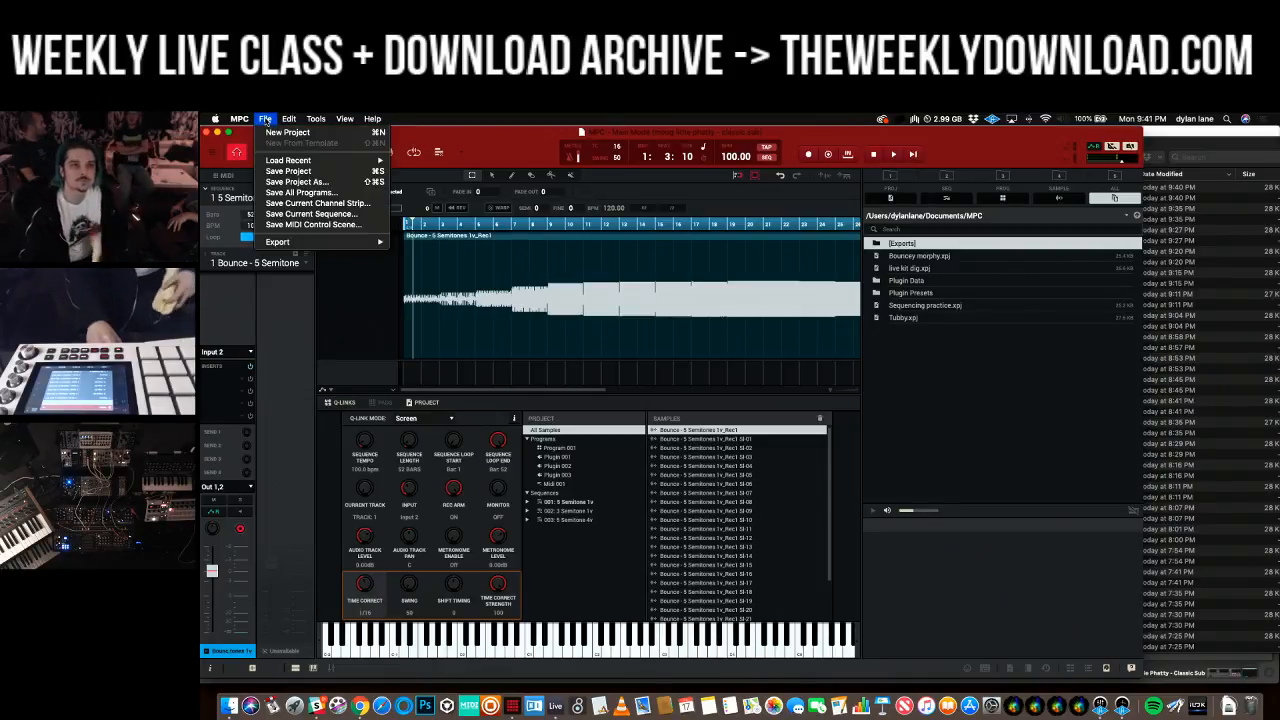
{"action": "mouse_move", "coordinate": [372, 119]}
{"action": "left_click", "coordinate": [409, 149]}
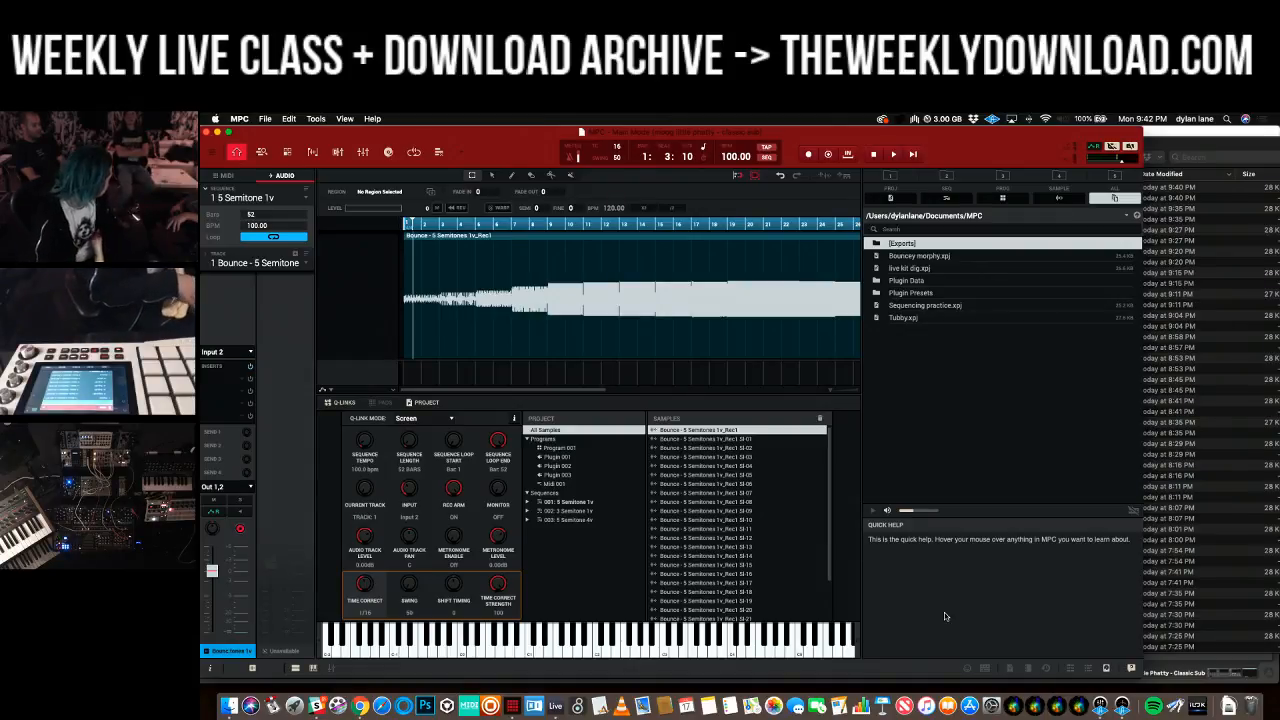
- Switch from MPC to Ableton Live, showing the Session View with the emptied Classic Sub Sampler
{"action": "key", "text": "super+Tab"}
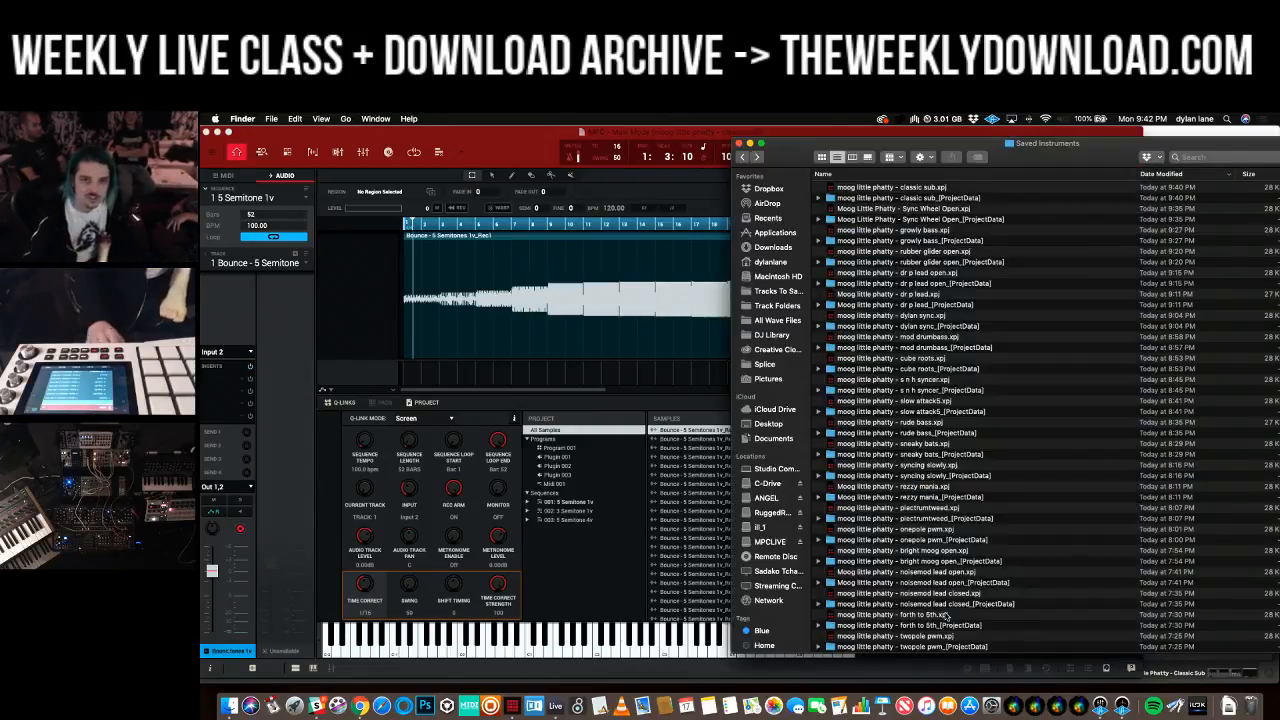
{"action": "key", "text": "super+Tab"}
{"action": "key", "text": "super+Tab"}
{"action": "key", "text": "Tab"}
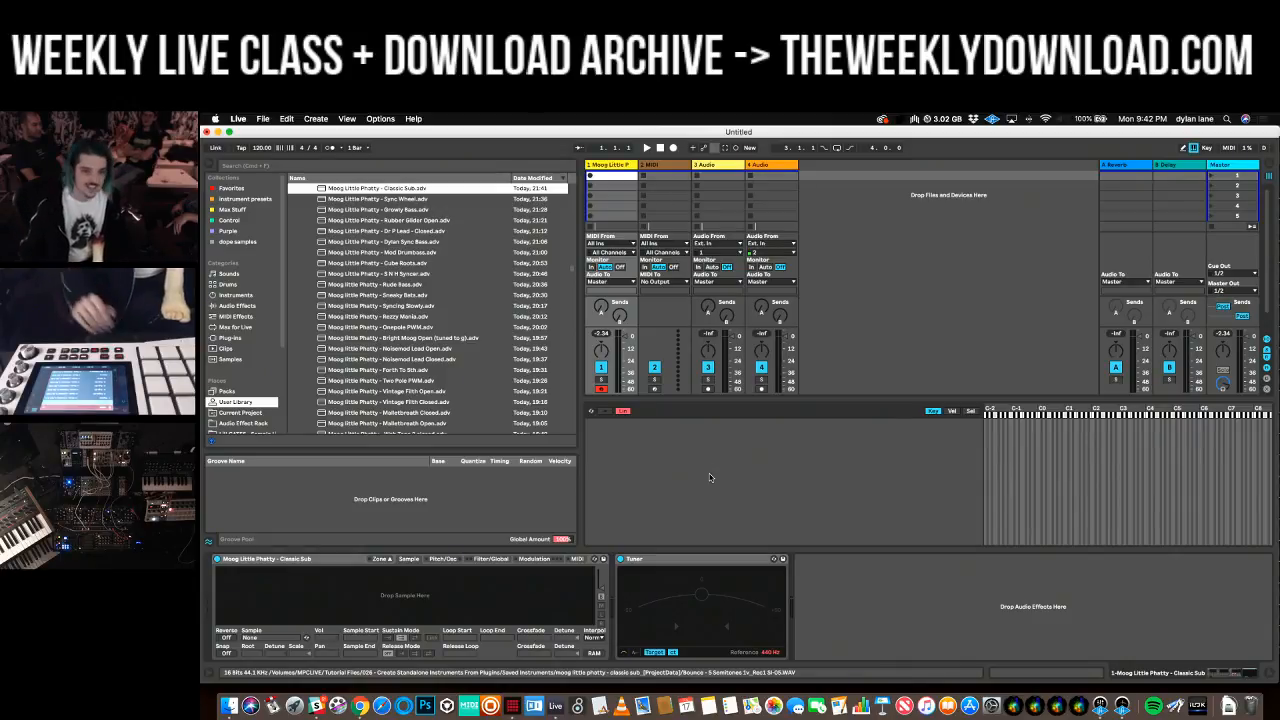
- Switch to MPC and load the recent project Standalone Plugins.xpj
{"action": "key", "text": "super+Tab"}
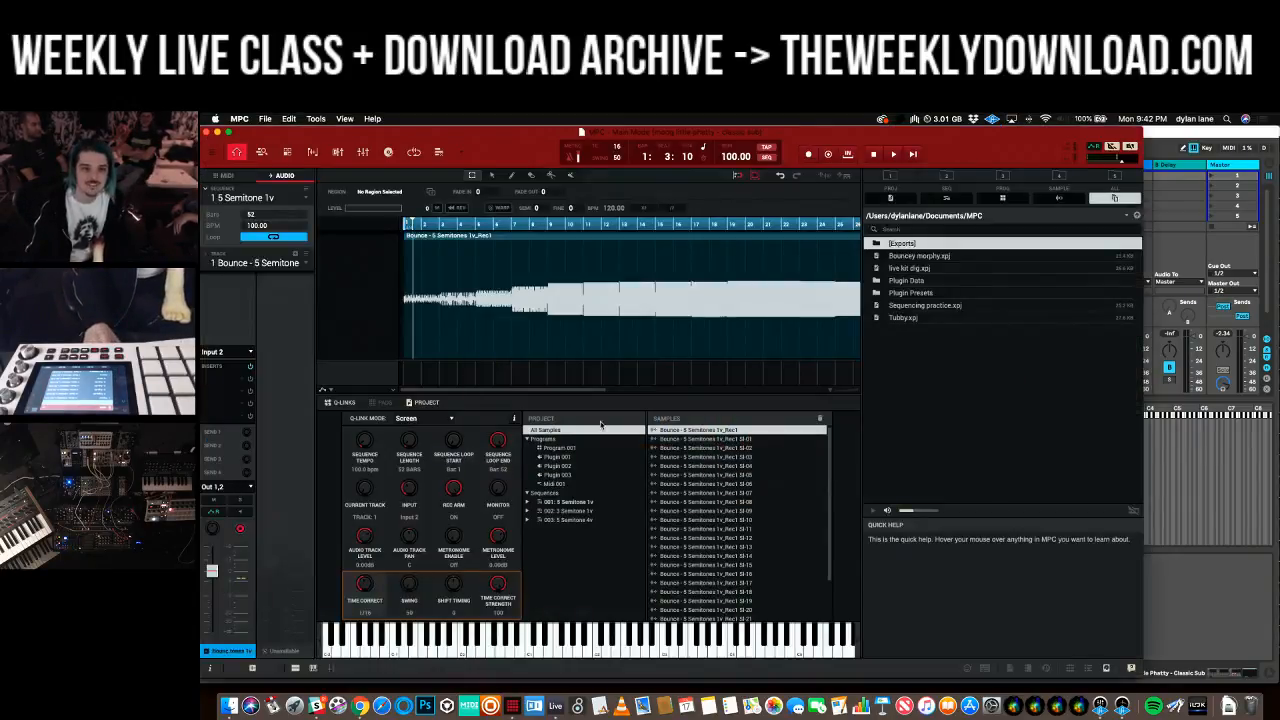
{"action": "left_click", "coordinate": [265, 118]}
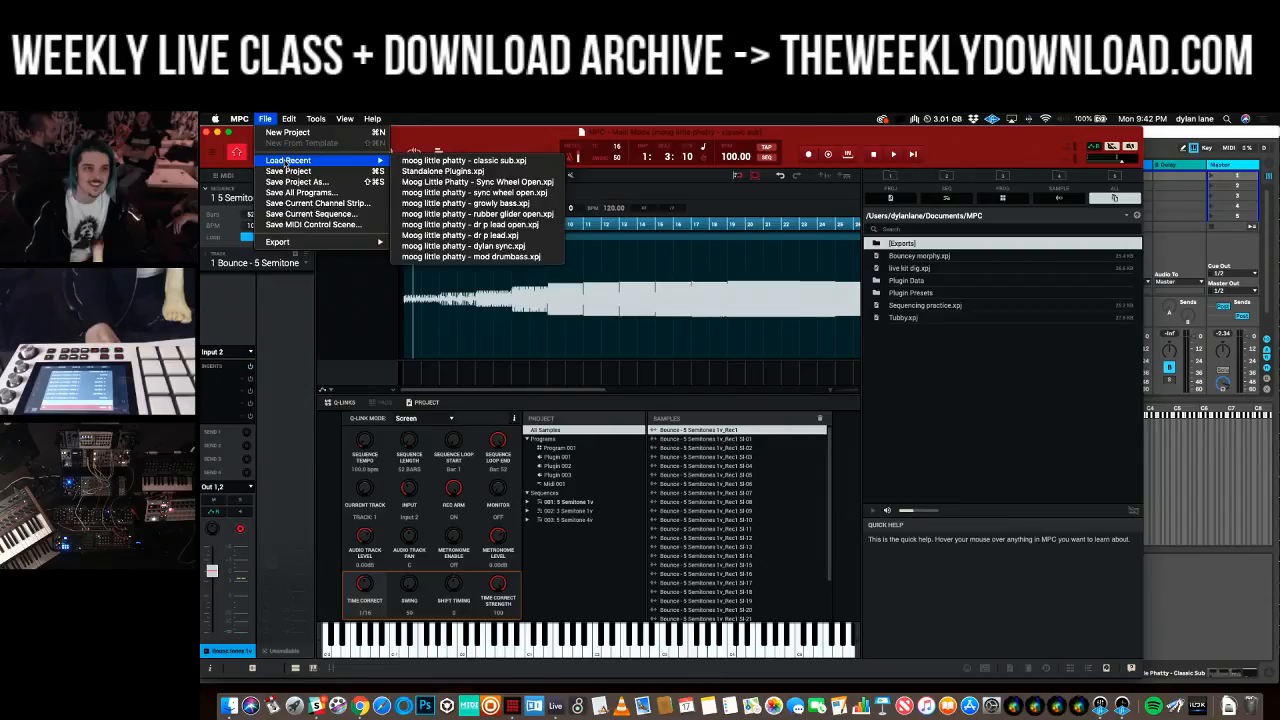
{"action": "mouse_move", "coordinate": [355, 160]}
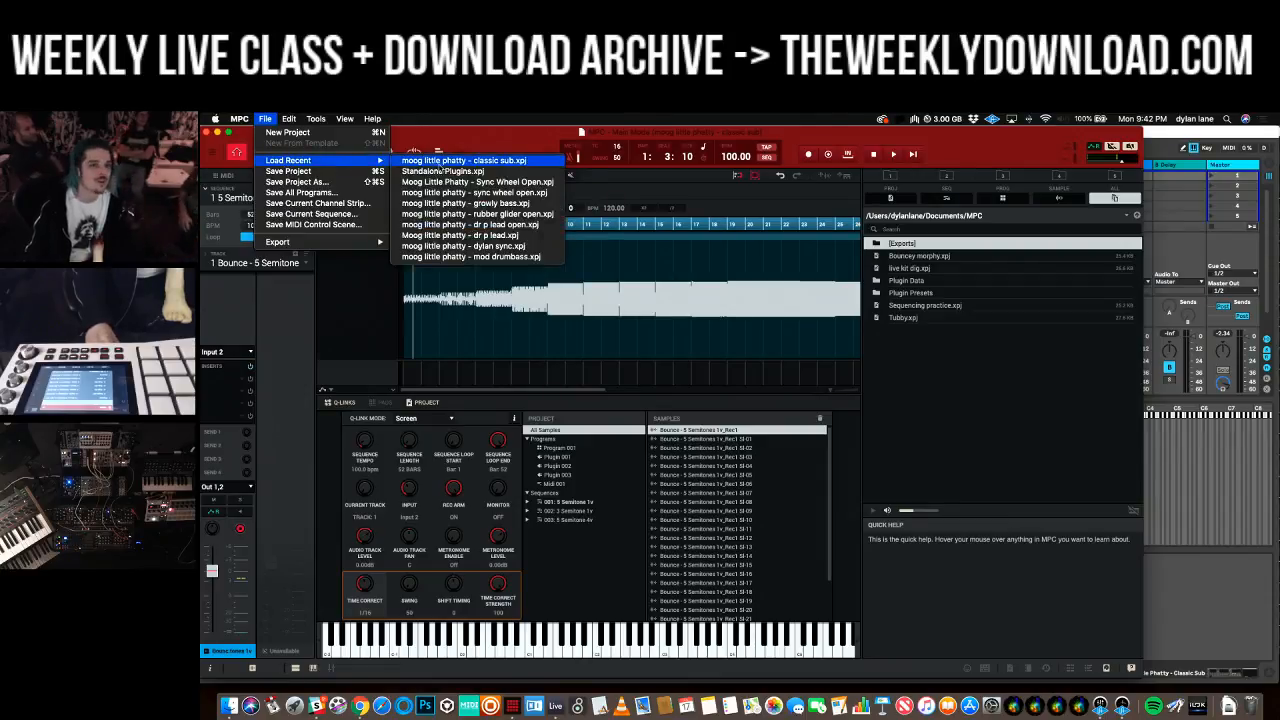
{"action": "left_click", "coordinate": [450, 176]}
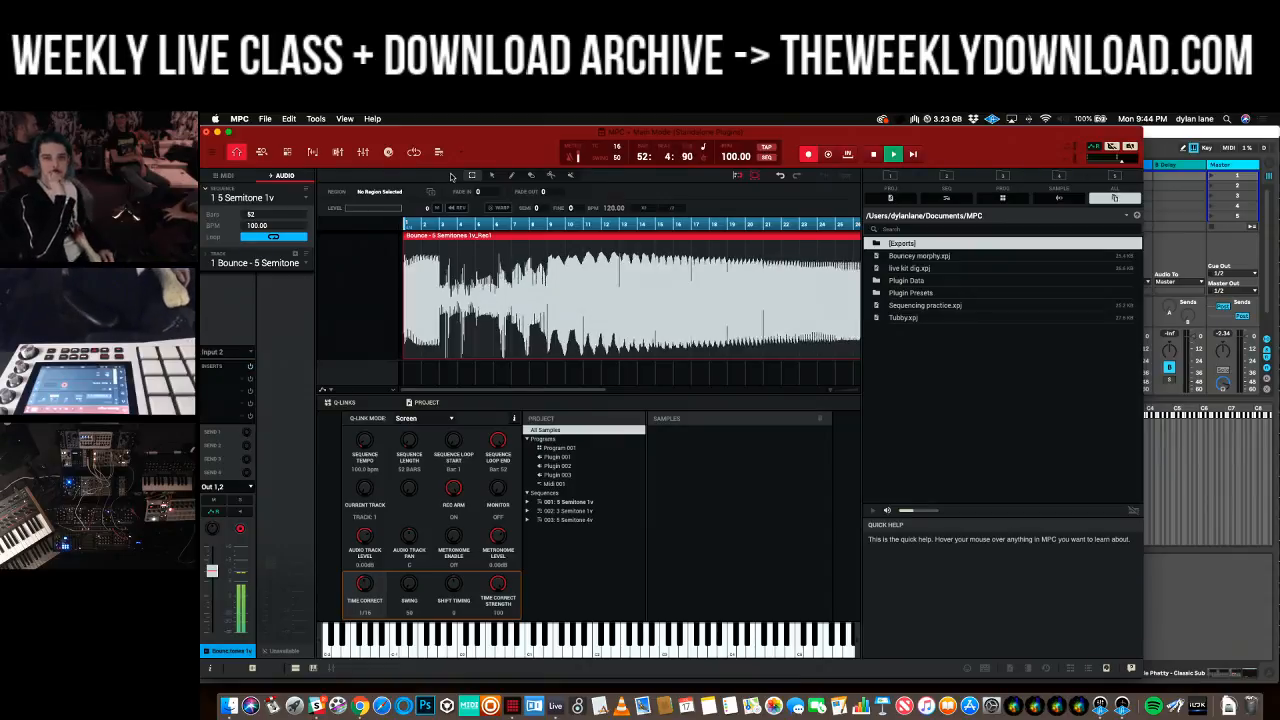
- Stop the recording and save the MPC project as moog little phatty - moog reese in Saved Instruments
{"action": "key", "text": "space"}
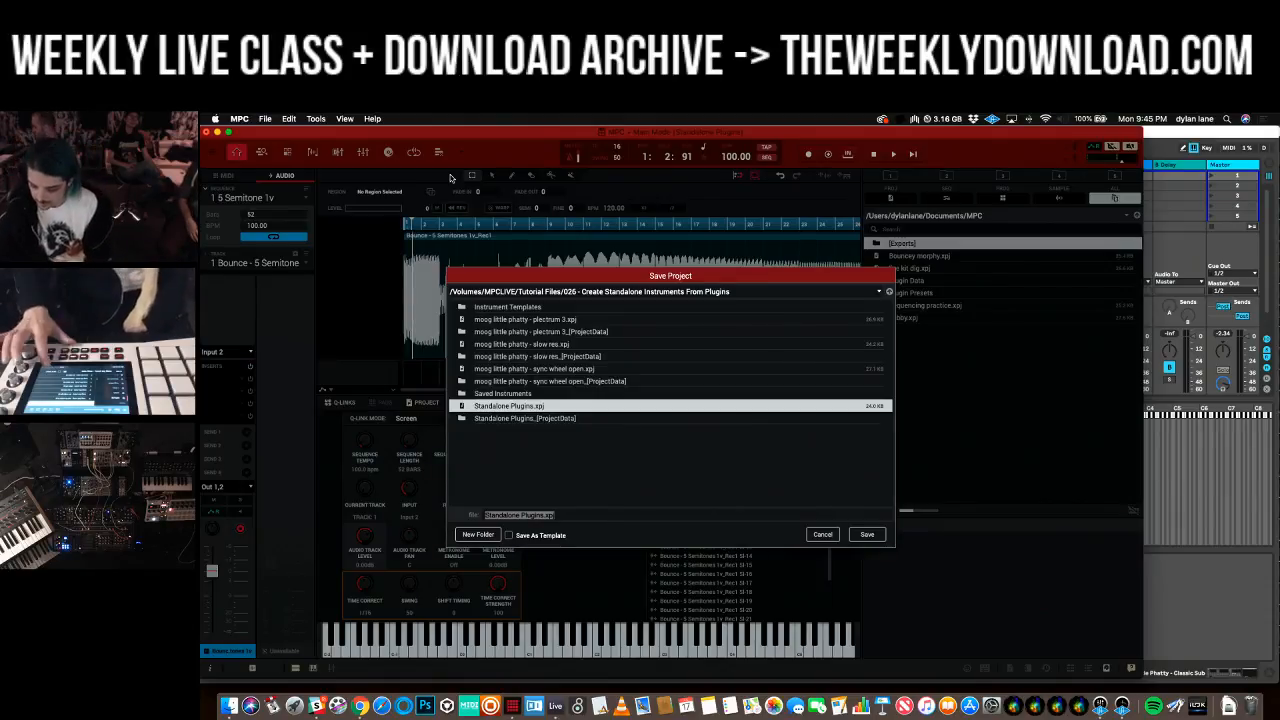
{"action": "key", "text": "Return"}
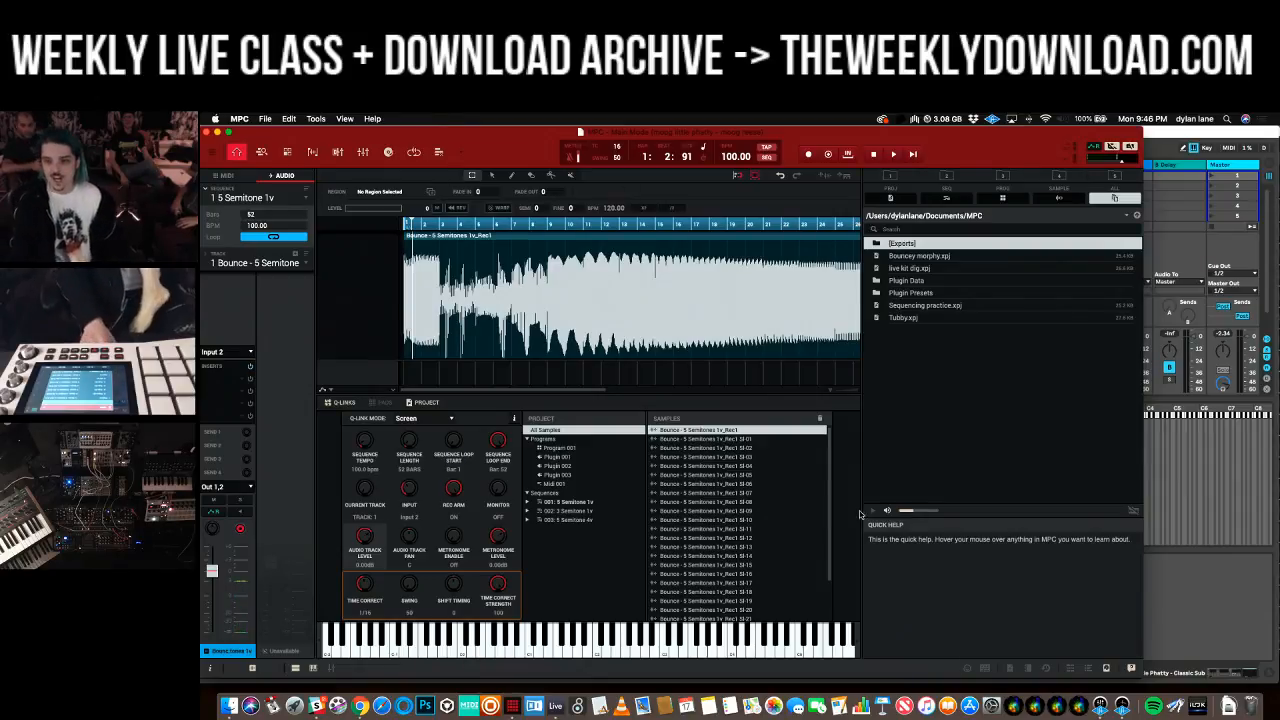
- Load slices SI-01 to SI-26 from the moog reese [ProjectData] folder in Finder into Sampler's zone list in Ableton Live
{"action": "left_click", "coordinate": [1154, 600]}
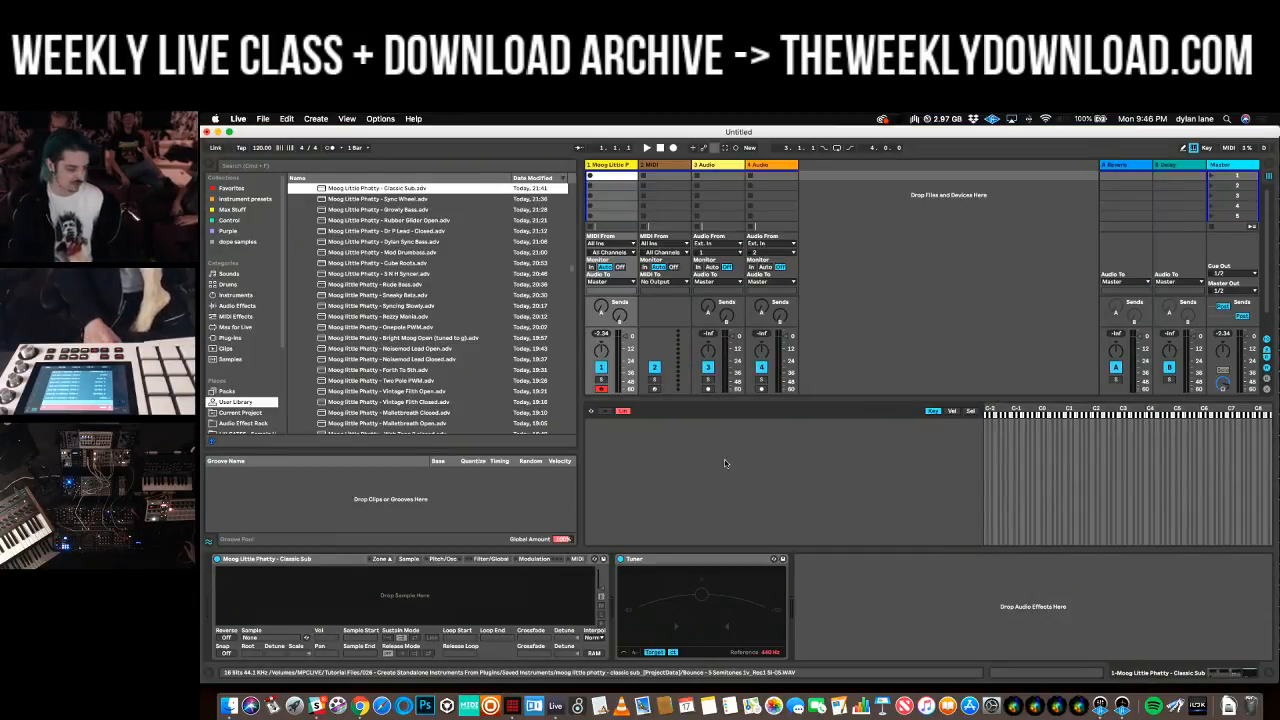
{"action": "key", "text": "super+Tab"}
{"action": "key", "text": "super+Tab"}
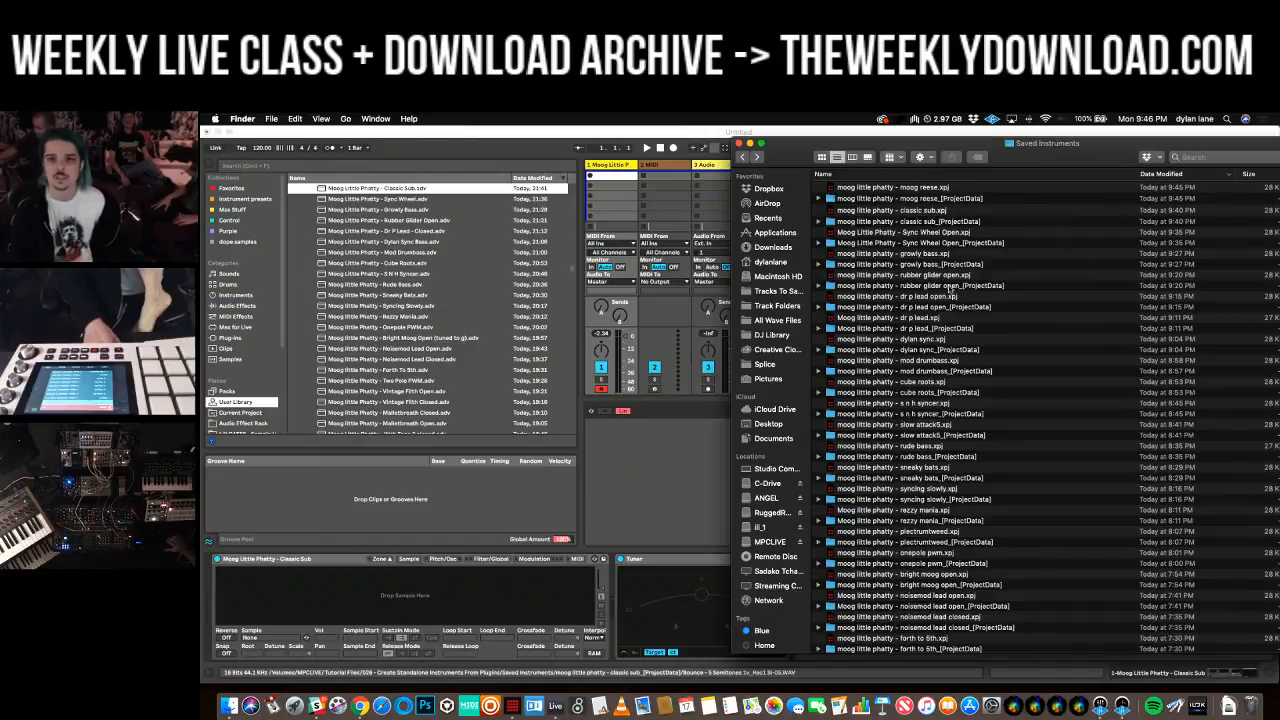
{"action": "left_click", "coordinate": [915, 199]}
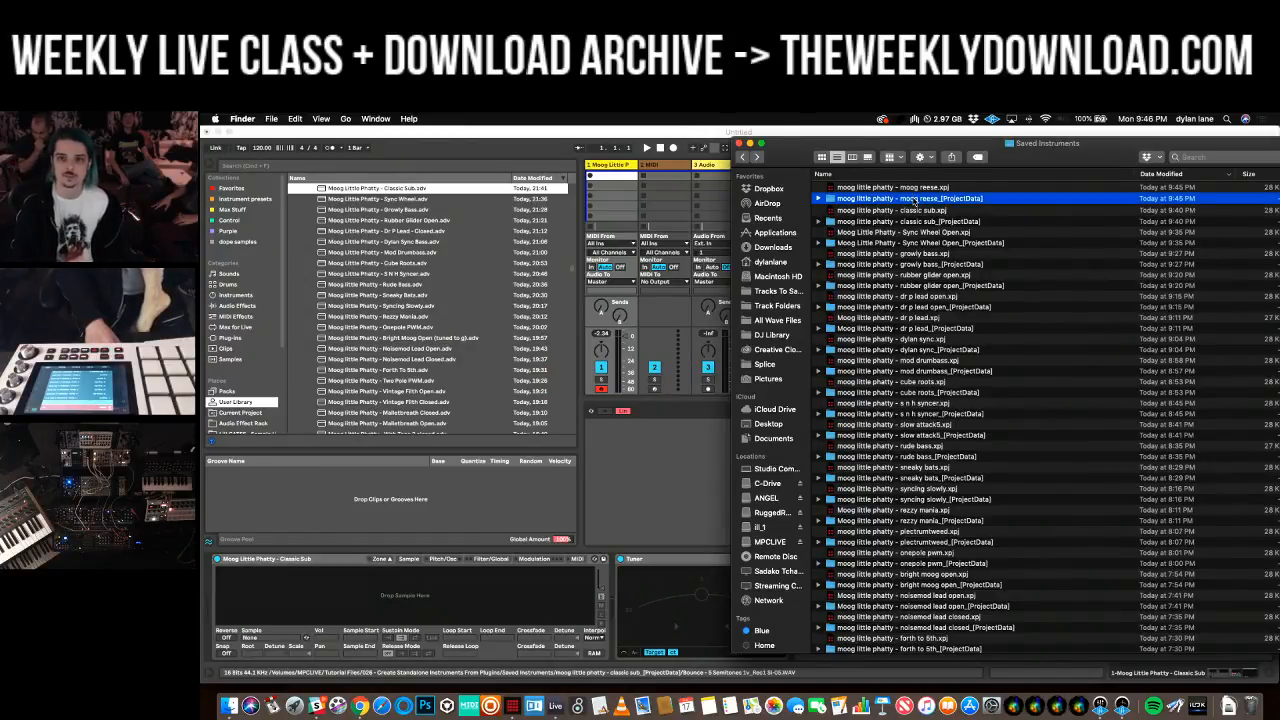
{"action": "double_click", "coordinate": [915, 199]}
{"action": "left_click", "coordinate": [884, 232]}
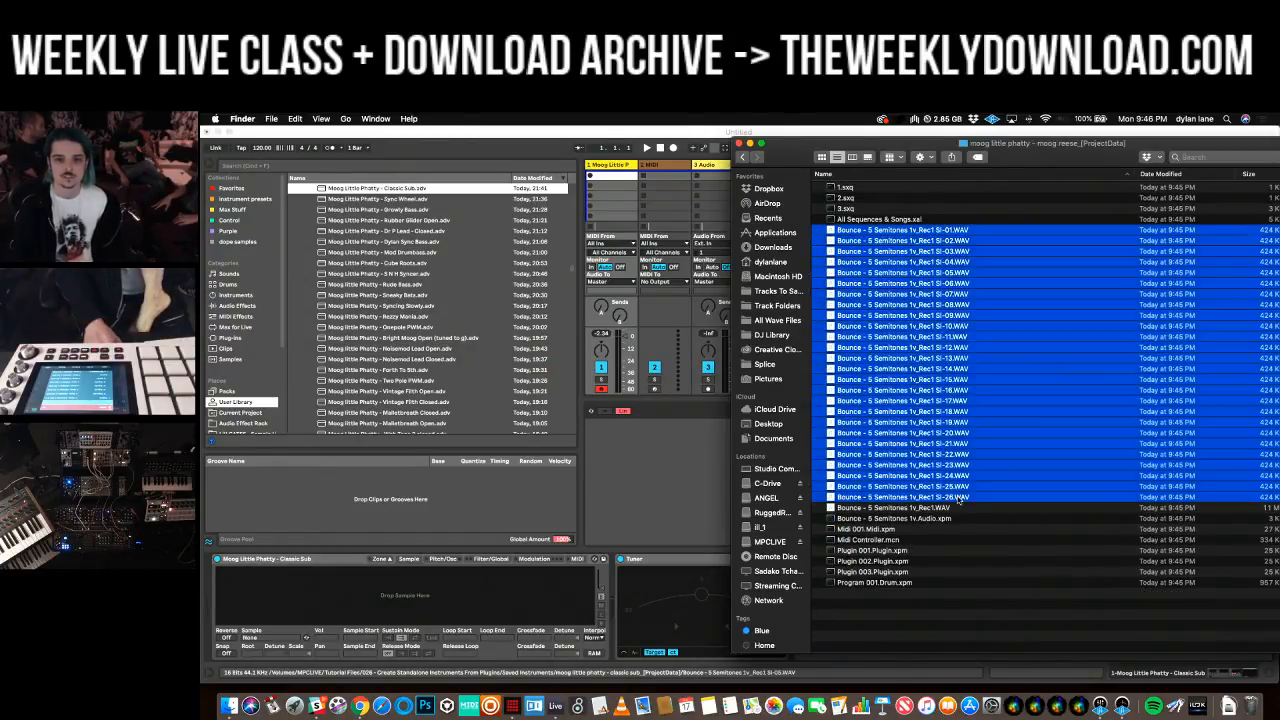
{"action": "left_click", "coordinate": [960, 497], "text": "shift"}
{"action": "left_click_drag", "start_coordinate": [886, 234], "coordinate": [646, 438]}
{"action": "right_click", "coordinate": [673, 481]}
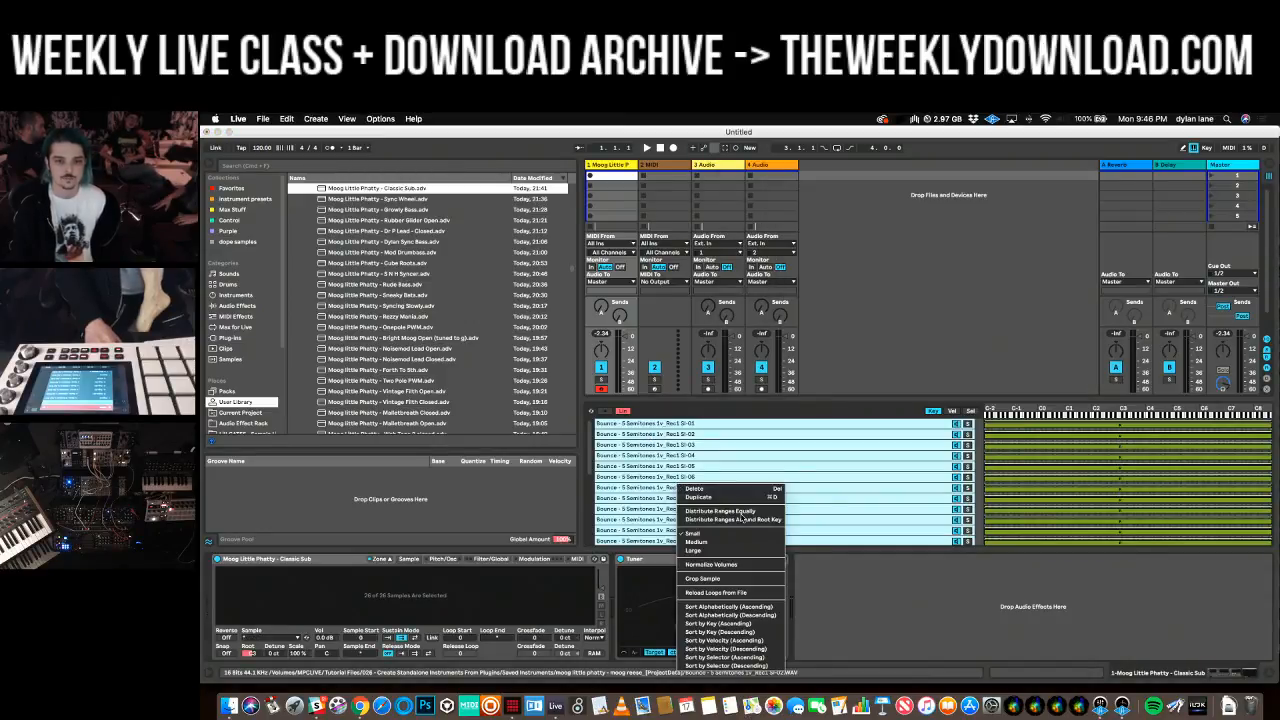
{"action": "left_click", "coordinate": [741, 517]}
{"action": "key", "text": "super+z"}
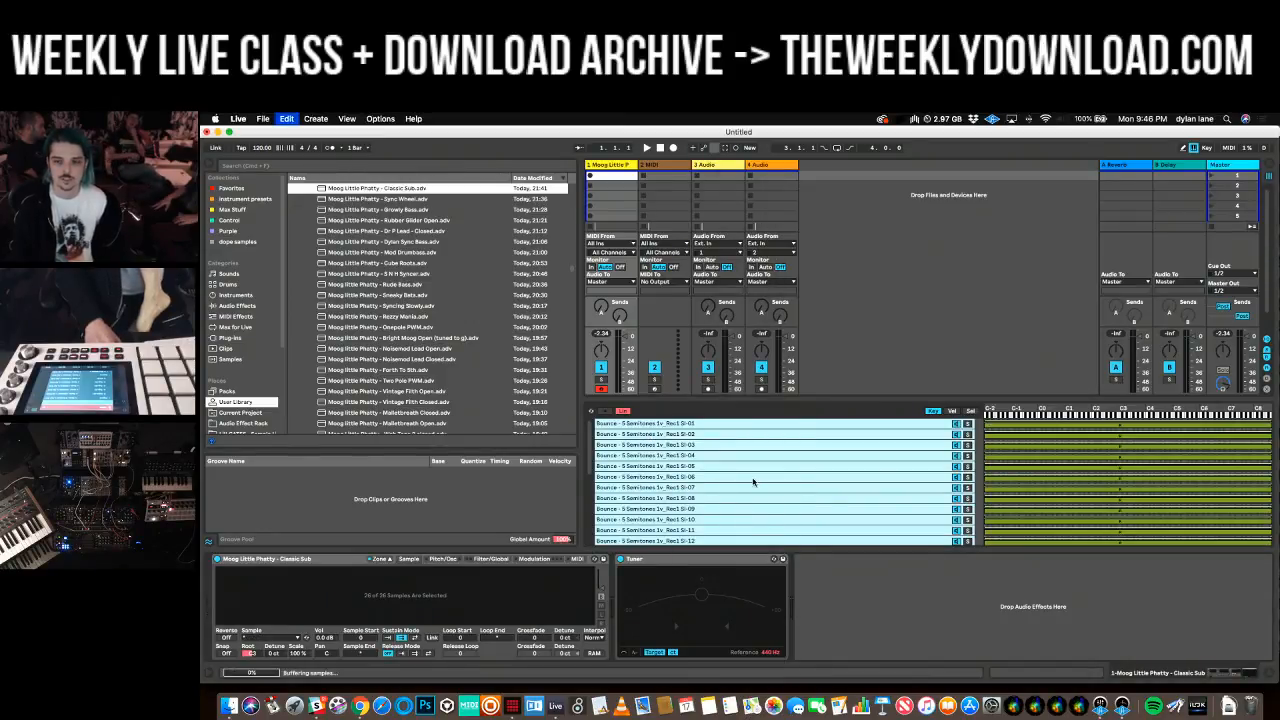
- Distribute the moog reese sample zones equally across the keyboard and normalize the volumes of all samples
{"action": "right_click", "coordinate": [754, 477]}
{"action": "left_click", "coordinate": [786, 501]}
{"action": "right_click", "coordinate": [768, 484]}
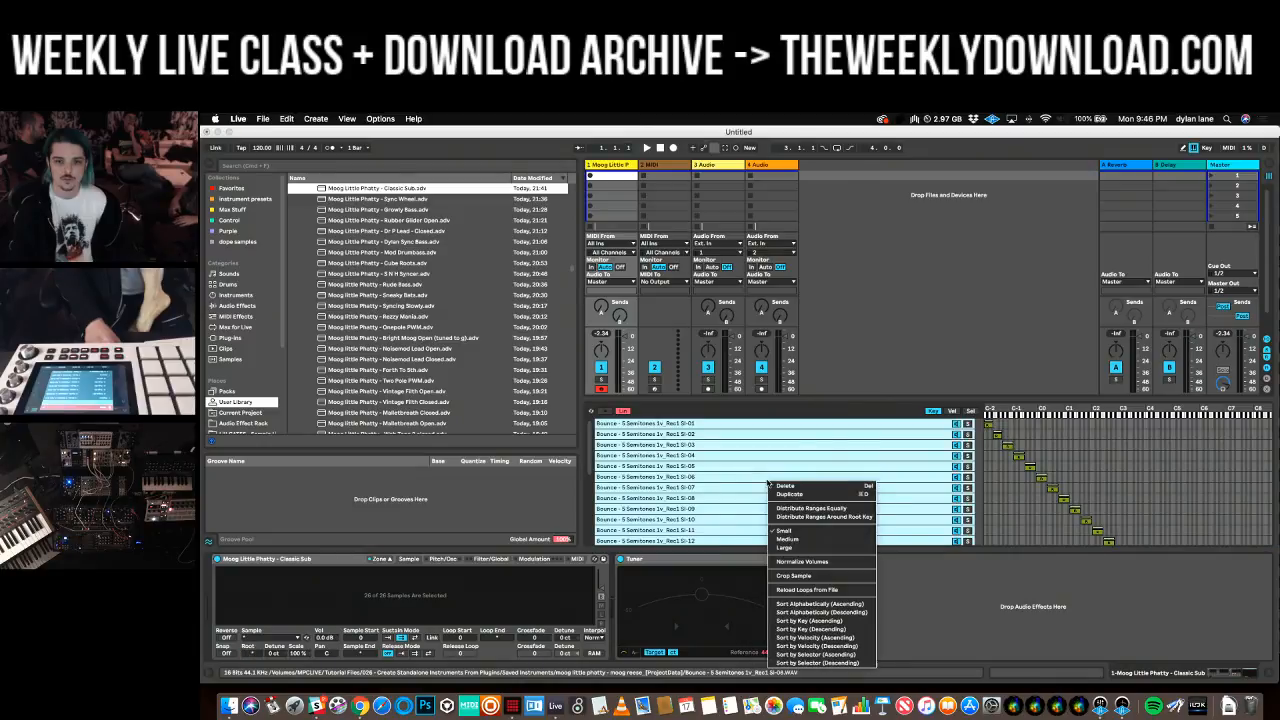
{"action": "left_click", "coordinate": [816, 561]}
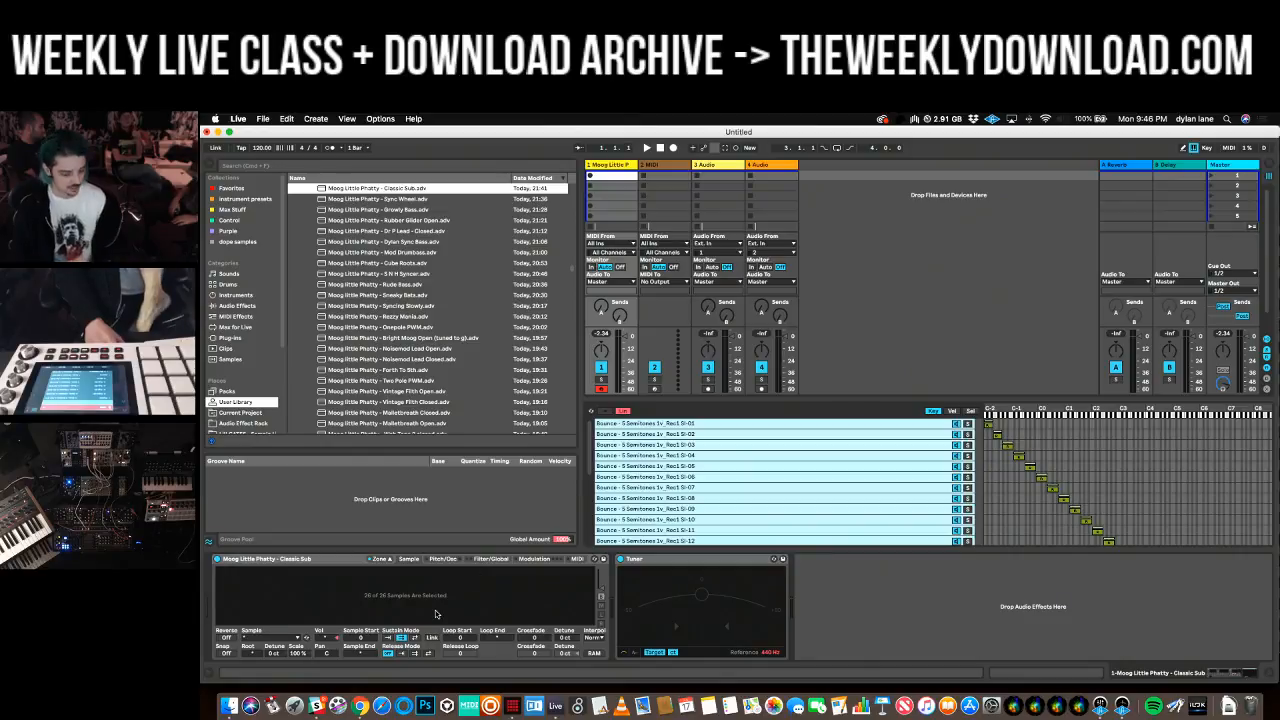
- Raise the root key of all selected moog reese samples by two semitones while checking the pitch with the Tuner
{"action": "left_click", "coordinate": [250, 655]}
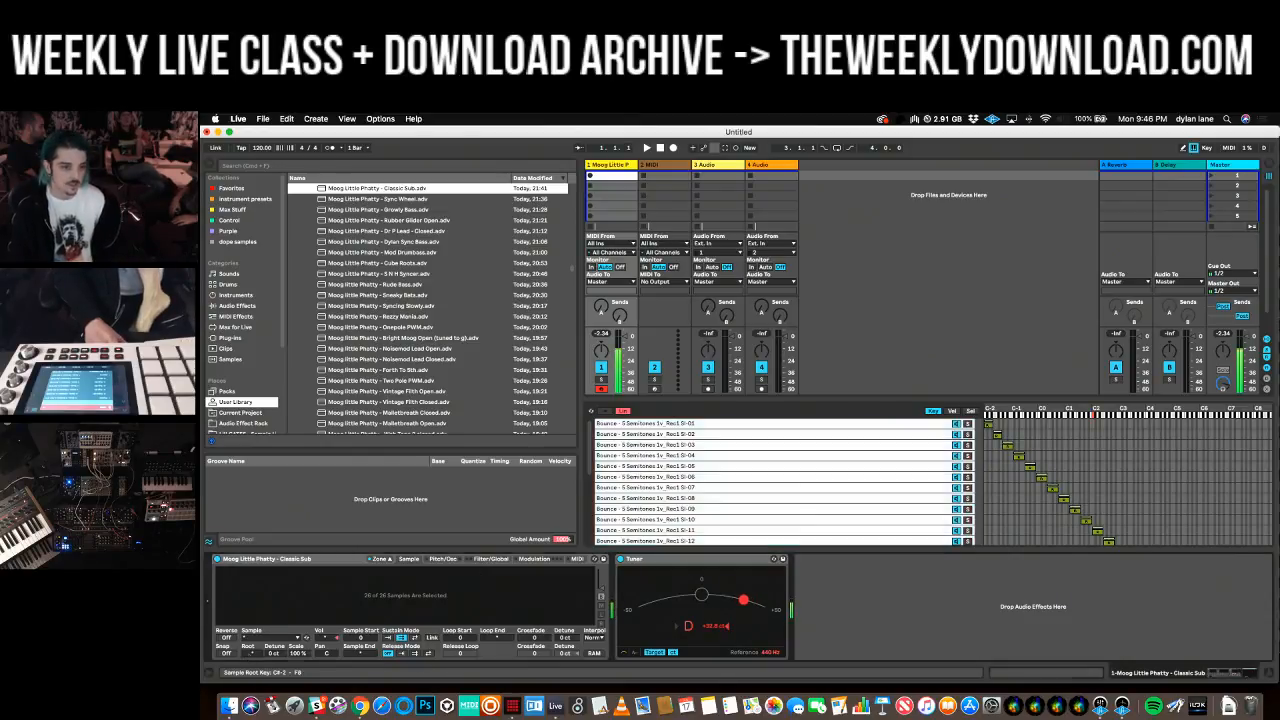
{"action": "key", "text": "Up"}
{"action": "key", "text": "Up"}
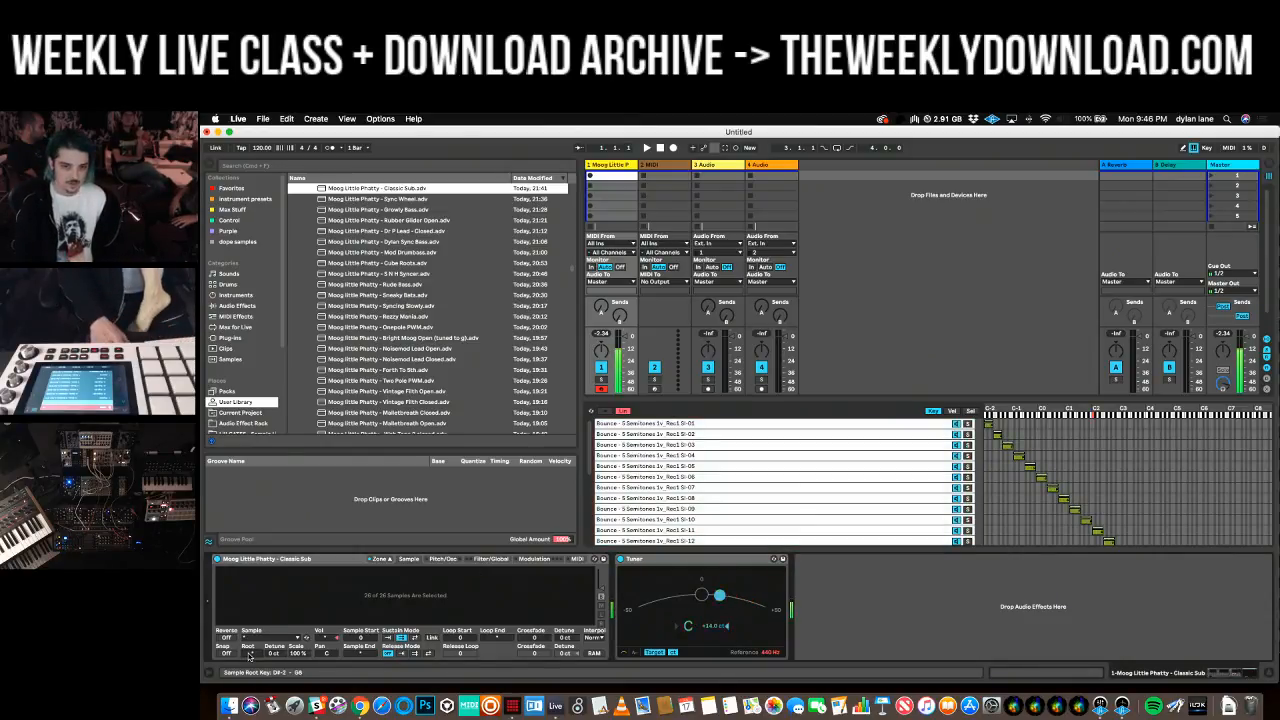
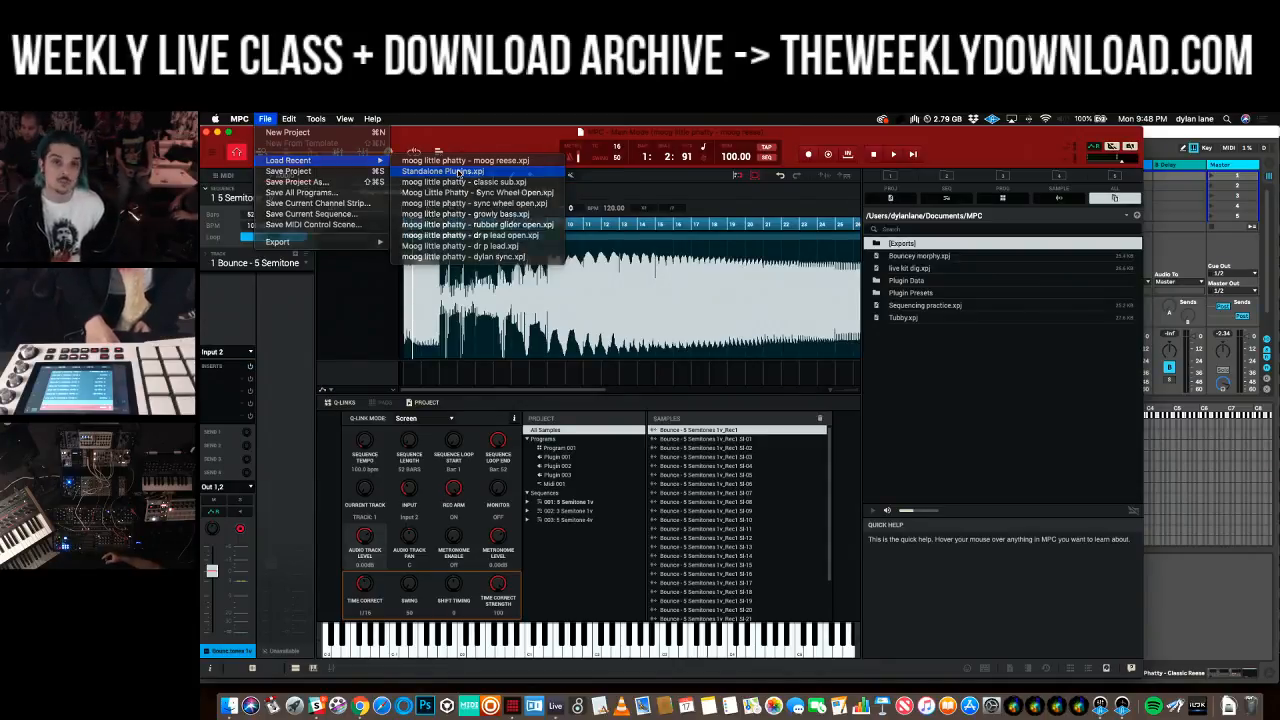
- Load the recent project Standalone Plugins.xpj in MPC and set the sequence tempo to 70 BPM
{"action": "left_click", "coordinate": [459, 172]}
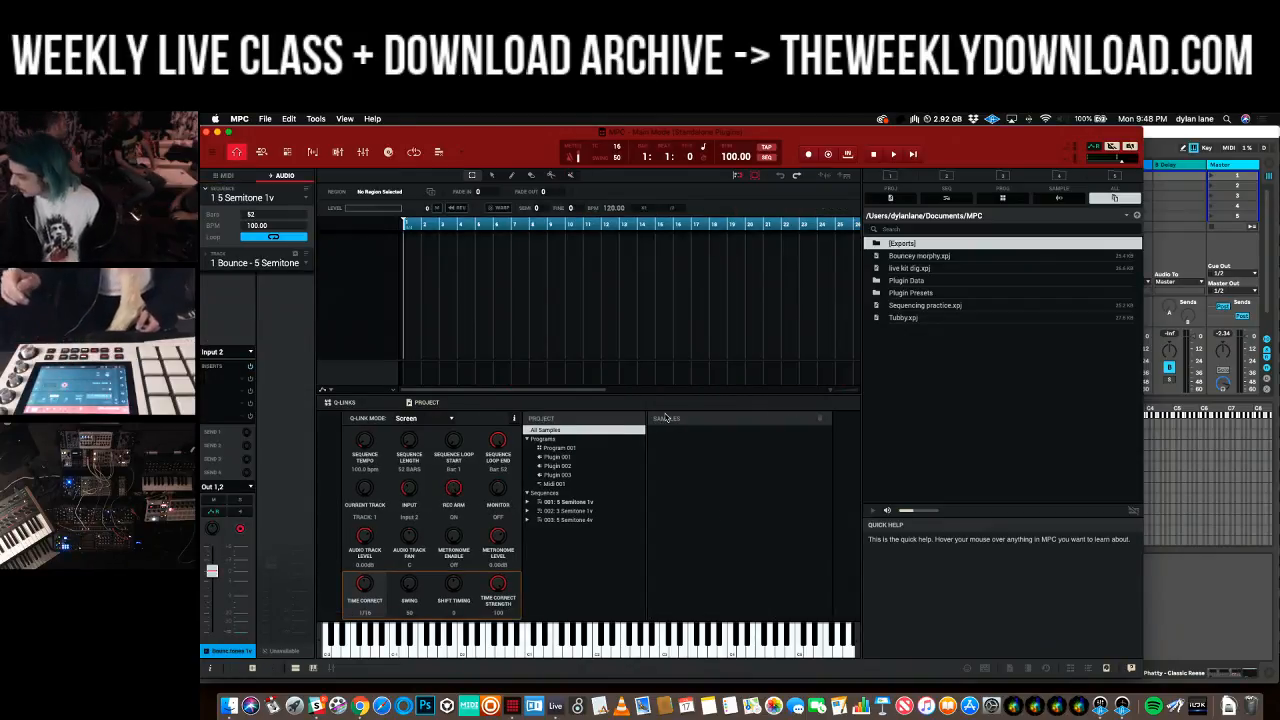
{"action": "double_click", "coordinate": [728, 157]}
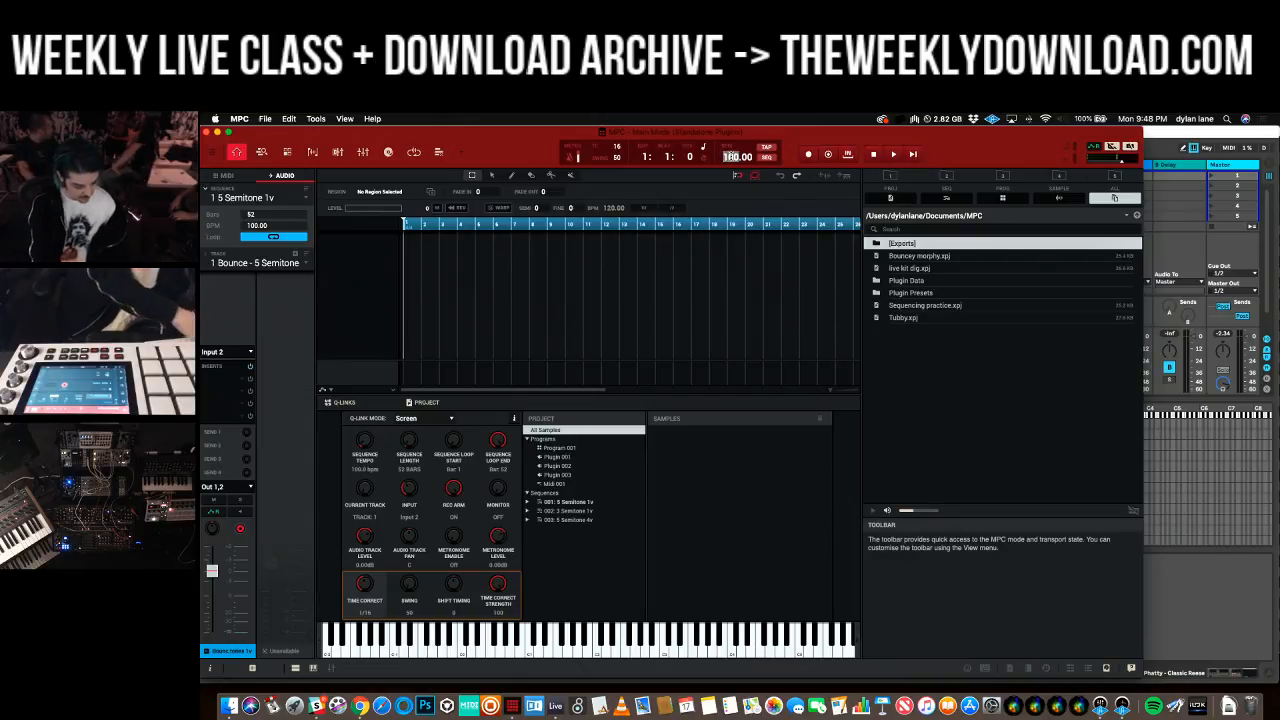
{"action": "type", "text": "75"}
{"action": "key", "text": "Return"}
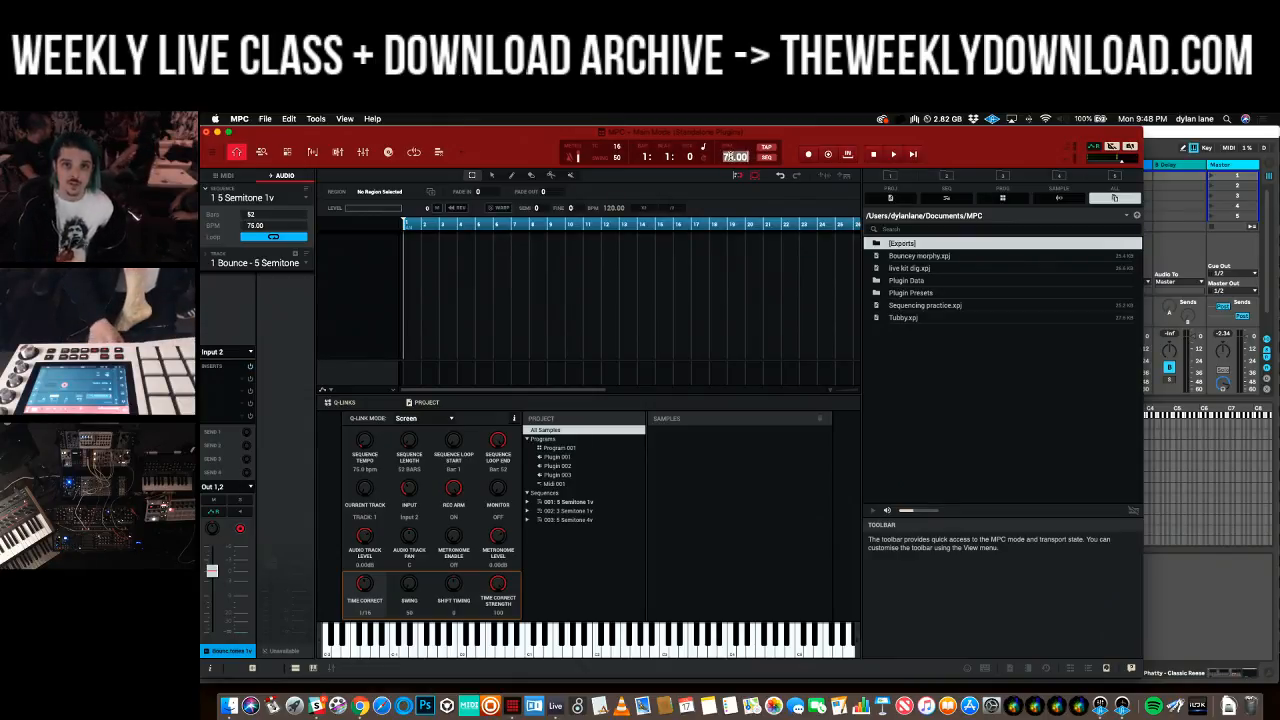
{"action": "scroll", "coordinate": [728, 156], "scroll_direction": "down", "scroll_amount": 5}
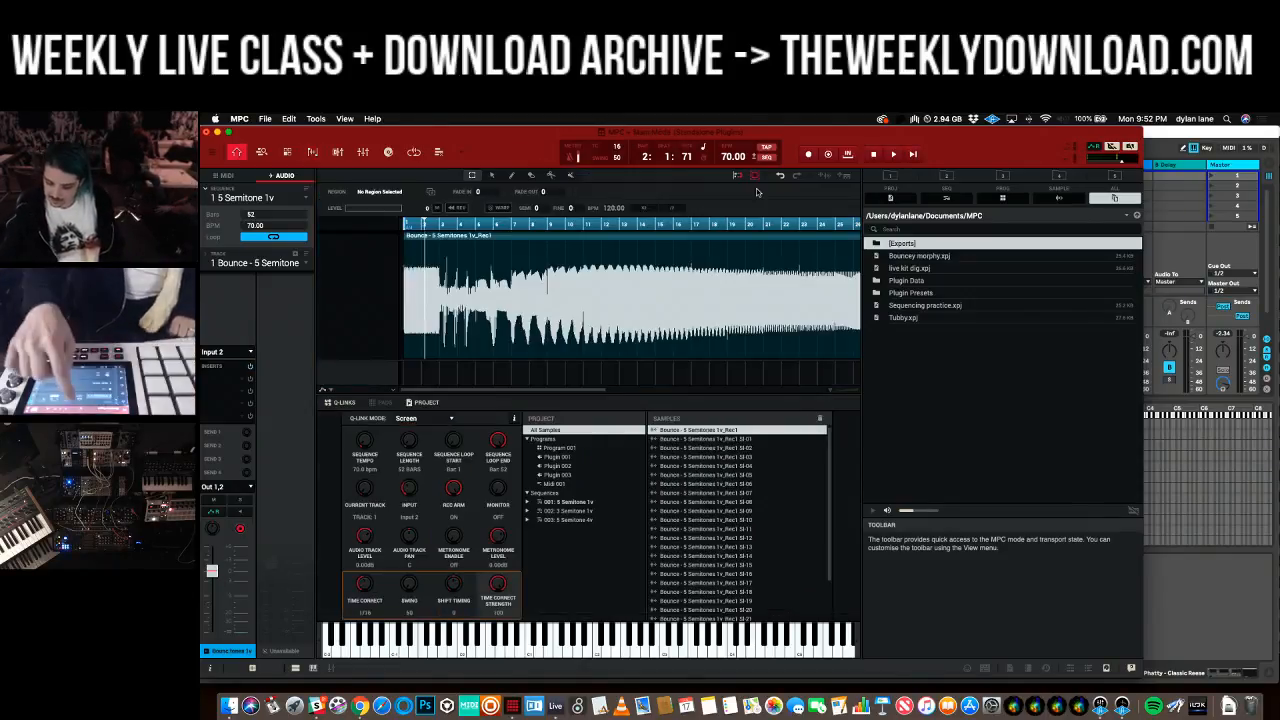
- Save the newly recorded and sliced MPC project as moog little phatty - classic reese 2 in Saved Instruments
{"action": "key", "text": "super+shift+s"}
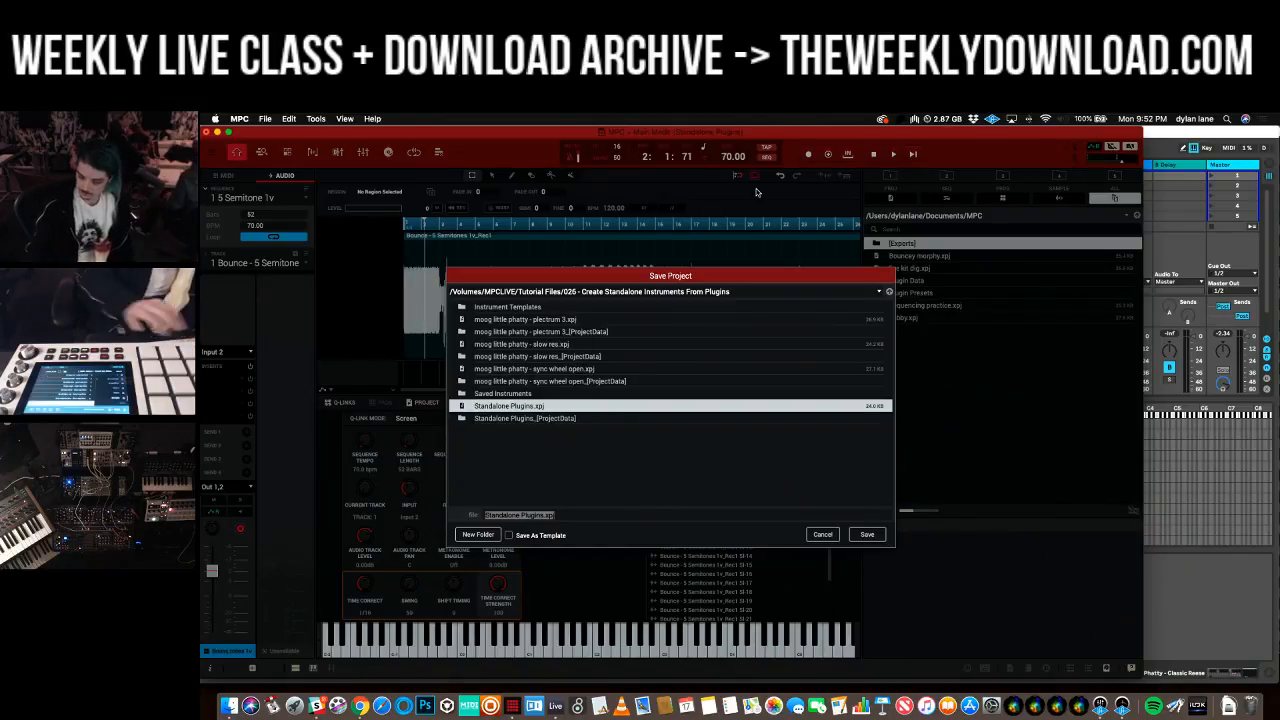
{"action": "key", "text": "Return"}
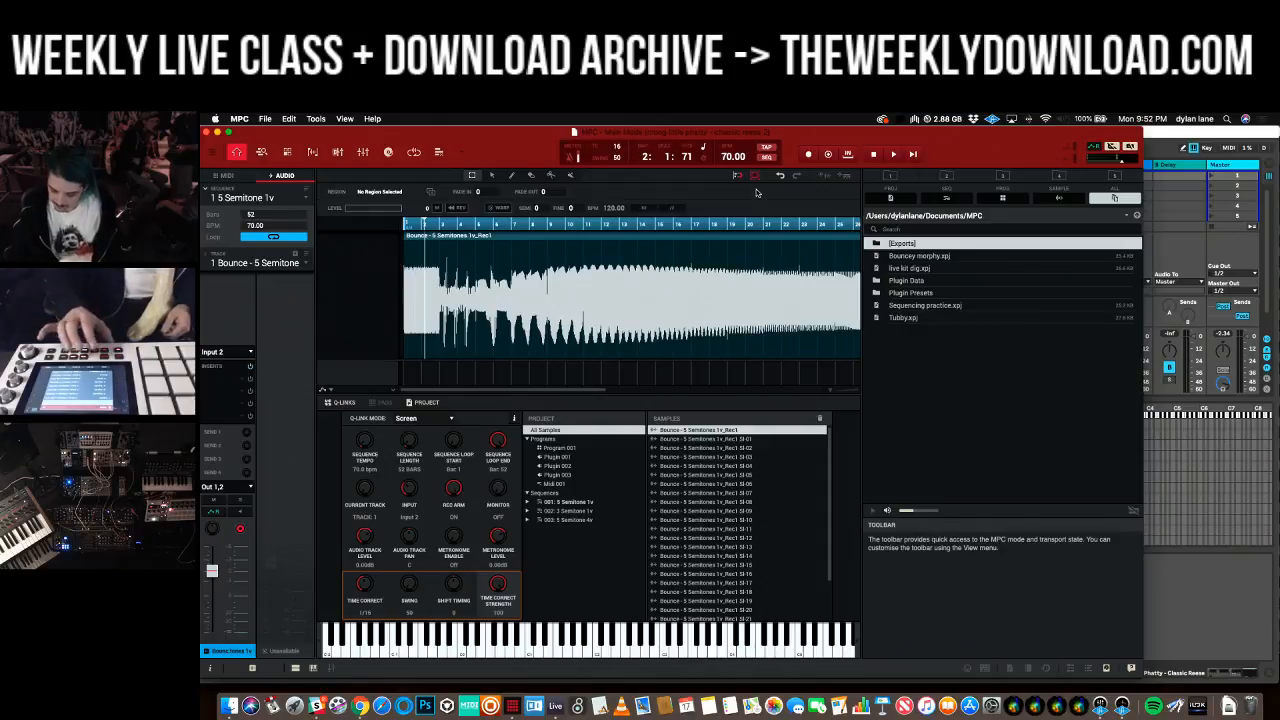
- Load slices SI-01 to SI-26 from the classic reese 2 [ProjectData] folder in Finder into Sampler's zone list in Ableton Live
{"action": "key", "text": "super+Tab"}
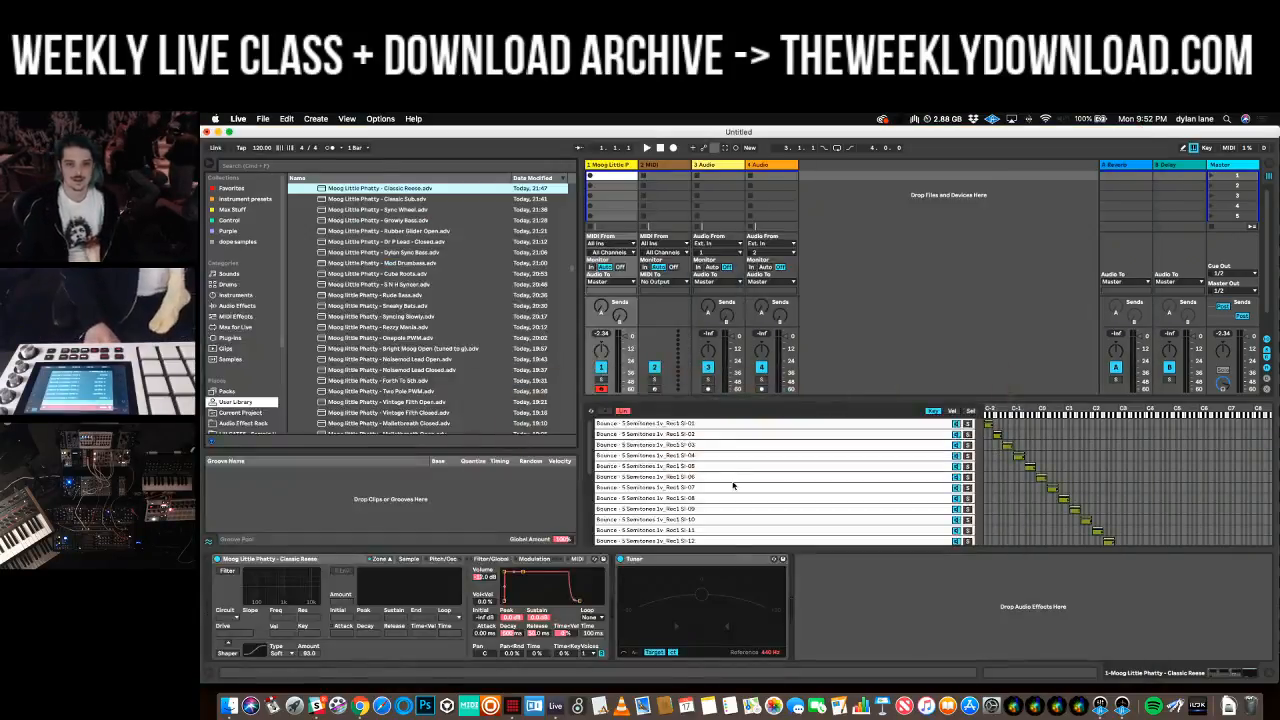
{"action": "key", "text": "super+Tab"}
{"action": "key", "text": "super+Tab"}
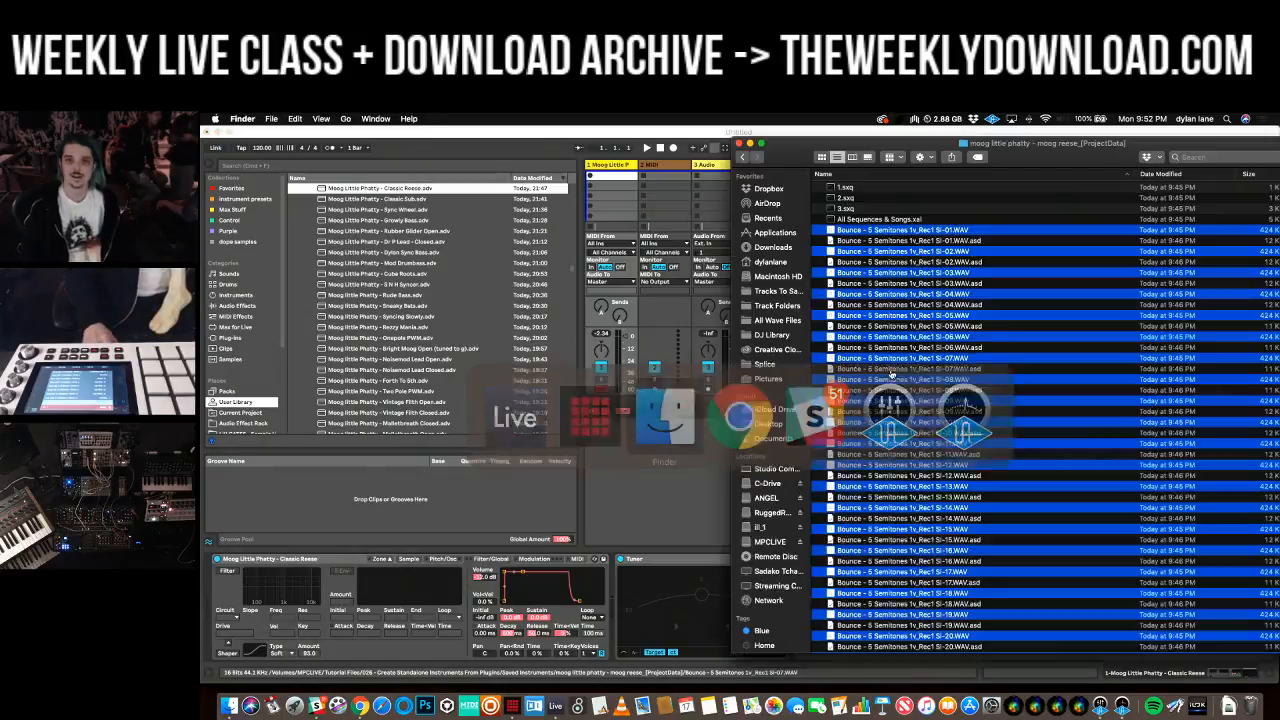
{"action": "left_click", "coordinate": [751, 157]}
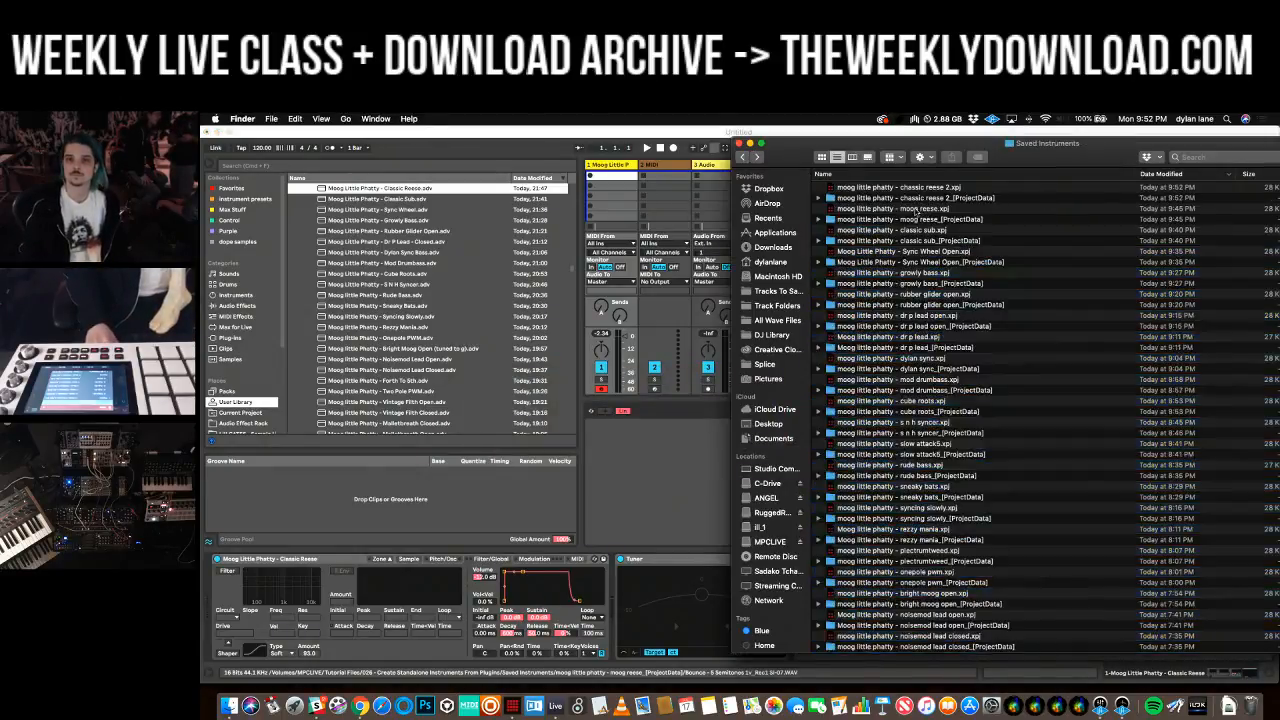
{"action": "double_click", "coordinate": [915, 198]}
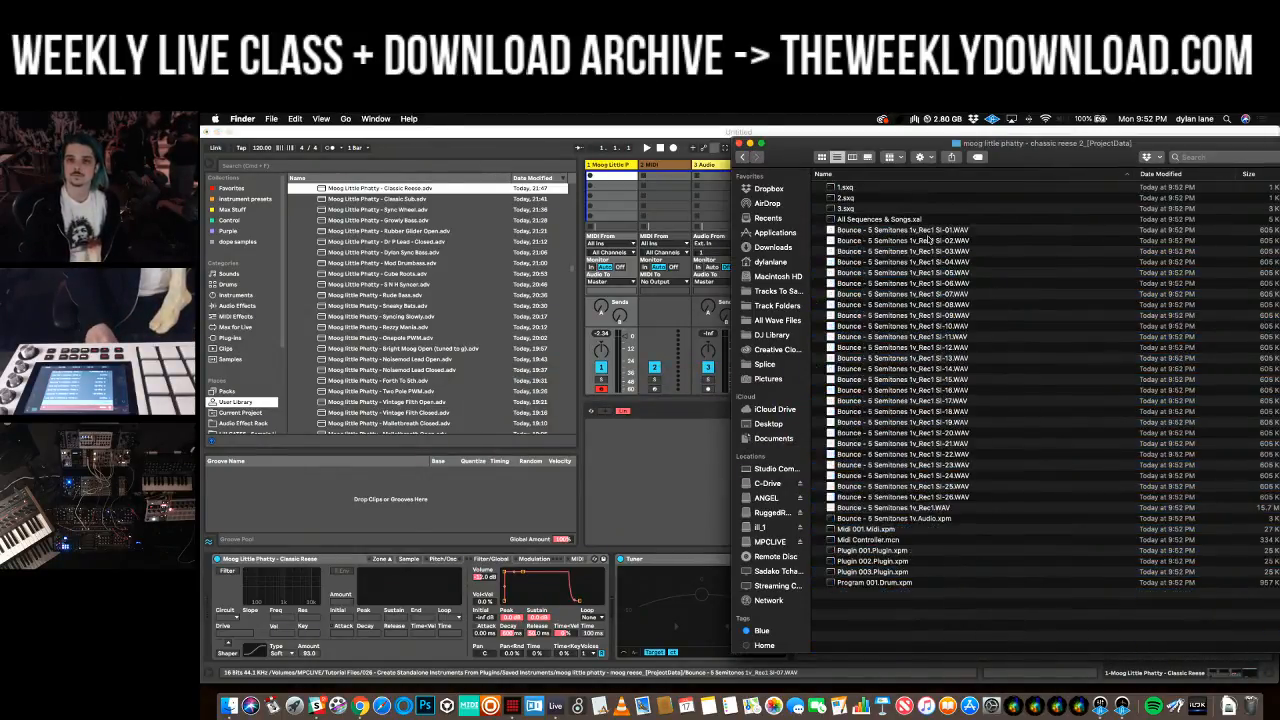
{"action": "left_click", "coordinate": [932, 233]}
{"action": "left_click", "coordinate": [963, 492], "text": "shift"}
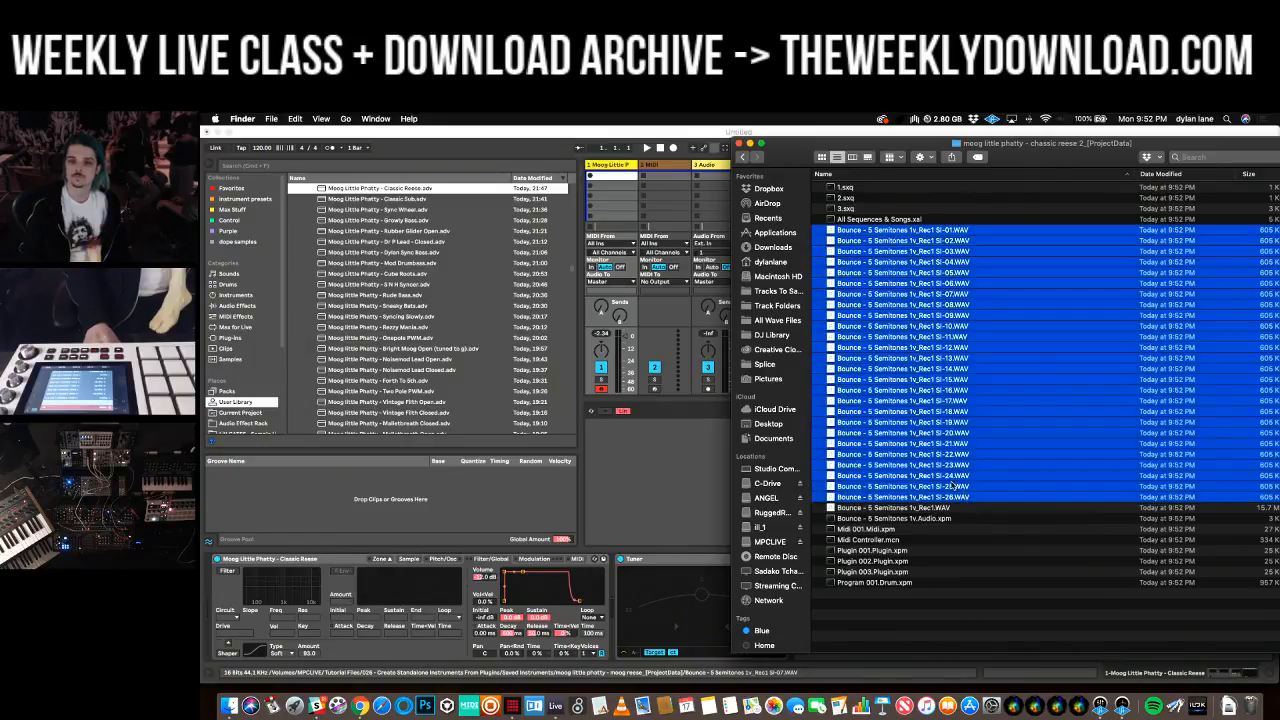
{"action": "left_click_drag", "start_coordinate": [876, 250], "coordinate": [656, 453]}
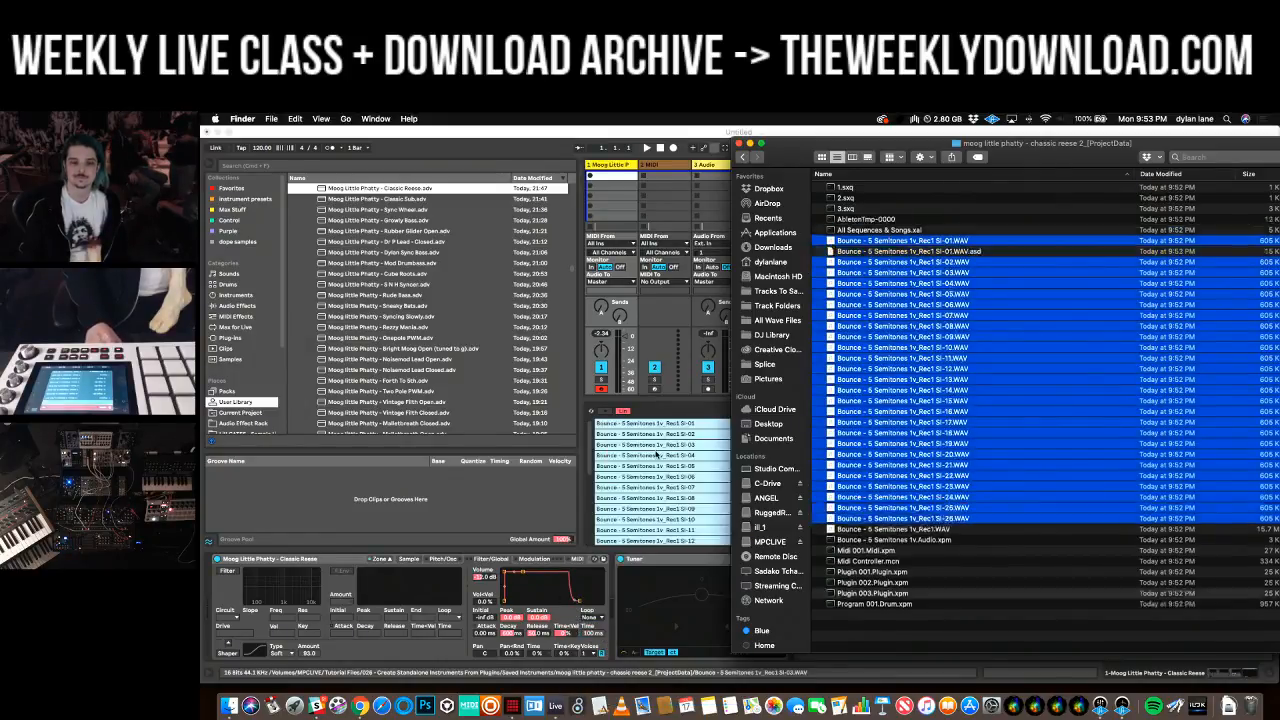
- Distribute the classic reese 2 sample zones equally across the keyboard in Sampler
{"action": "left_click", "coordinate": [668, 446]}
{"action": "right_click", "coordinate": [672, 444]}
{"action": "left_click", "coordinate": [731, 475]}
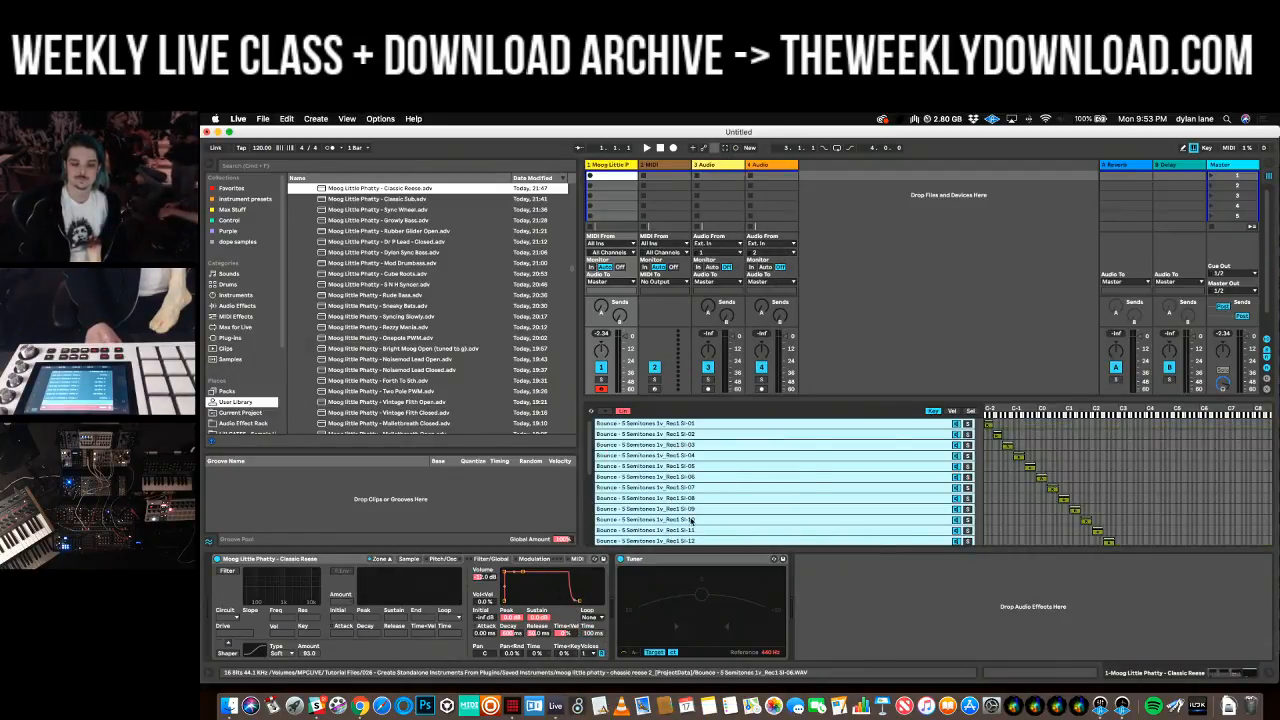